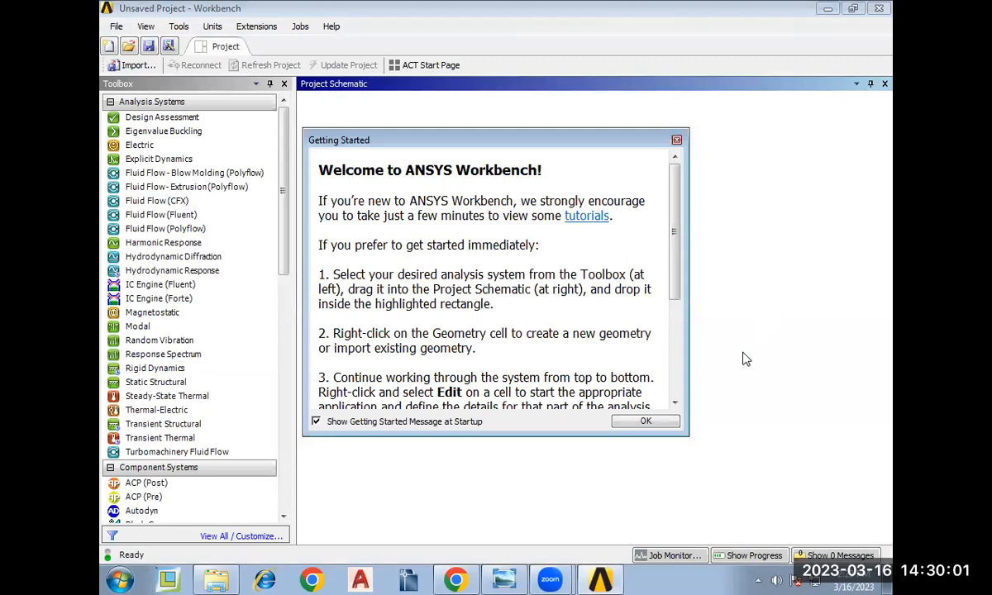
Dismiss the Getting Started message and add a Static Structural analysis system to the project schematic.
{"action": "left_click", "coordinate": [666, 424]}
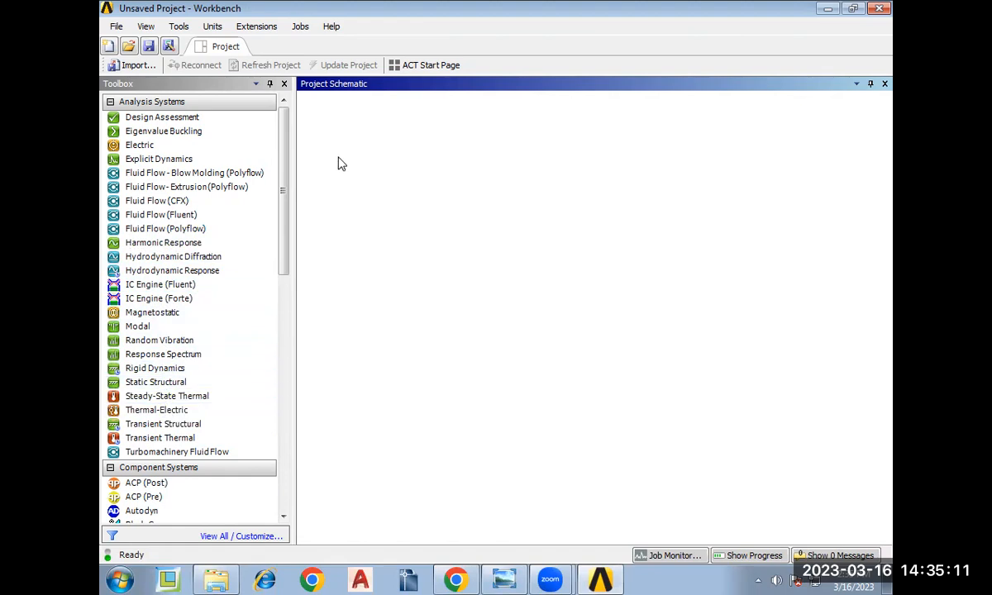
{"action": "left_click", "coordinate": [165, 382]}
{"action": "left_click_drag", "start_coordinate": [273, 269], "coordinate": [215, 394]}
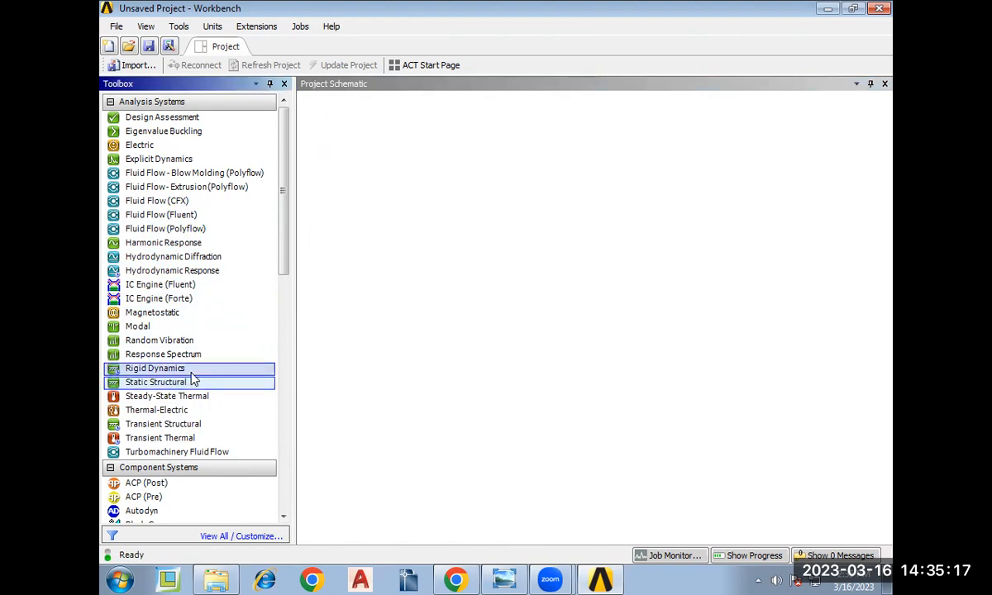
{"action": "double_click", "coordinate": [195, 384]}
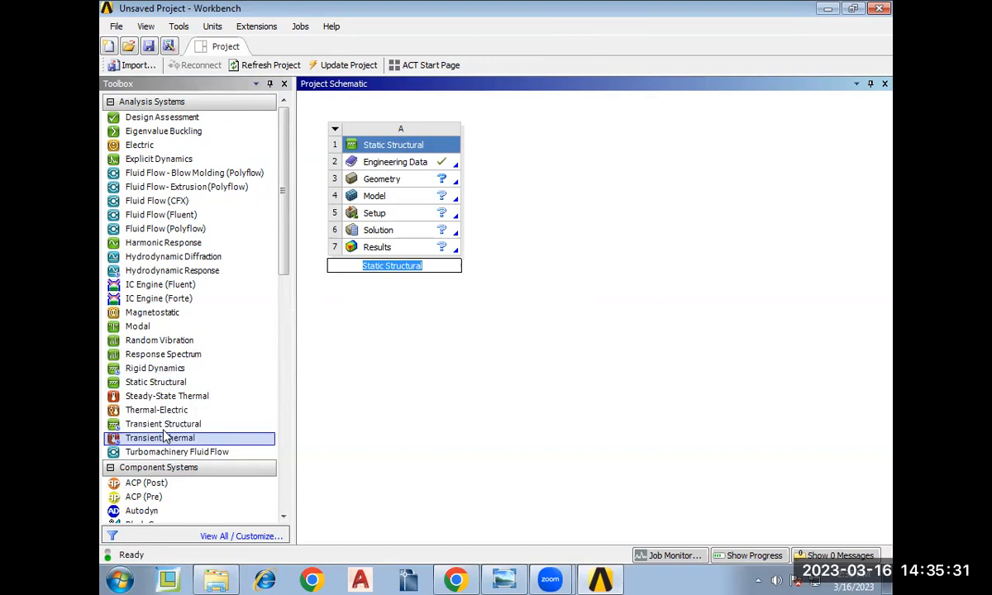
Add a Transient Thermal system beside the Static Structural system and delete it again.
{"action": "left_click_drag", "start_coordinate": [164, 440], "coordinate": [524, 165]}
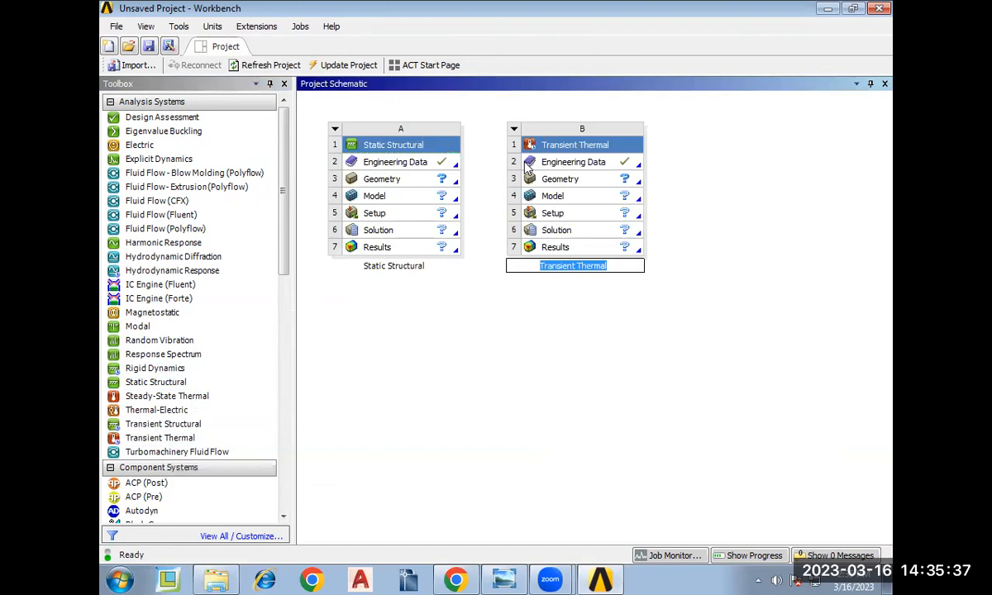
{"action": "left_click", "coordinate": [515, 130]}
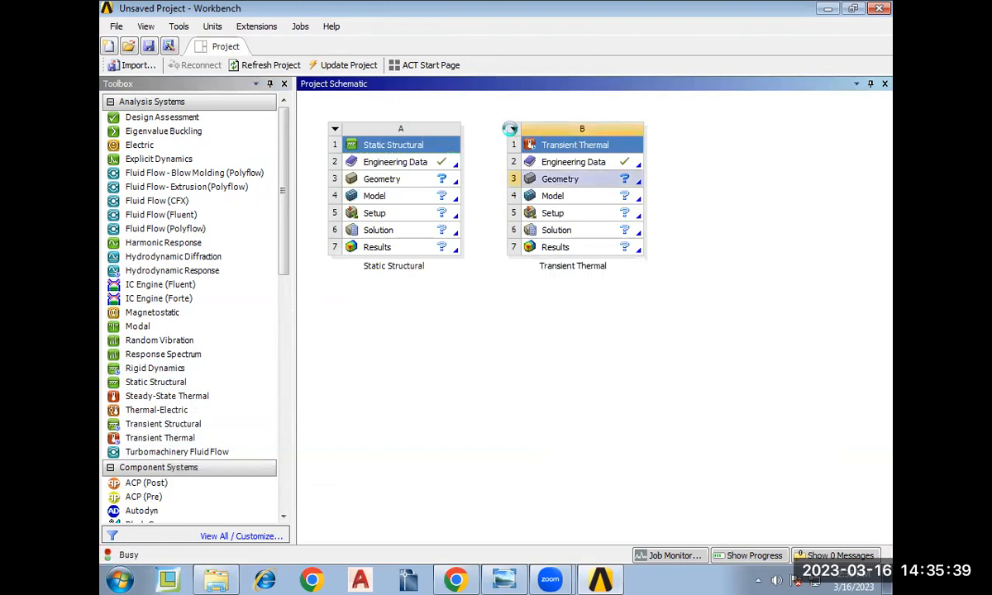
{"action": "left_click", "coordinate": [514, 130]}
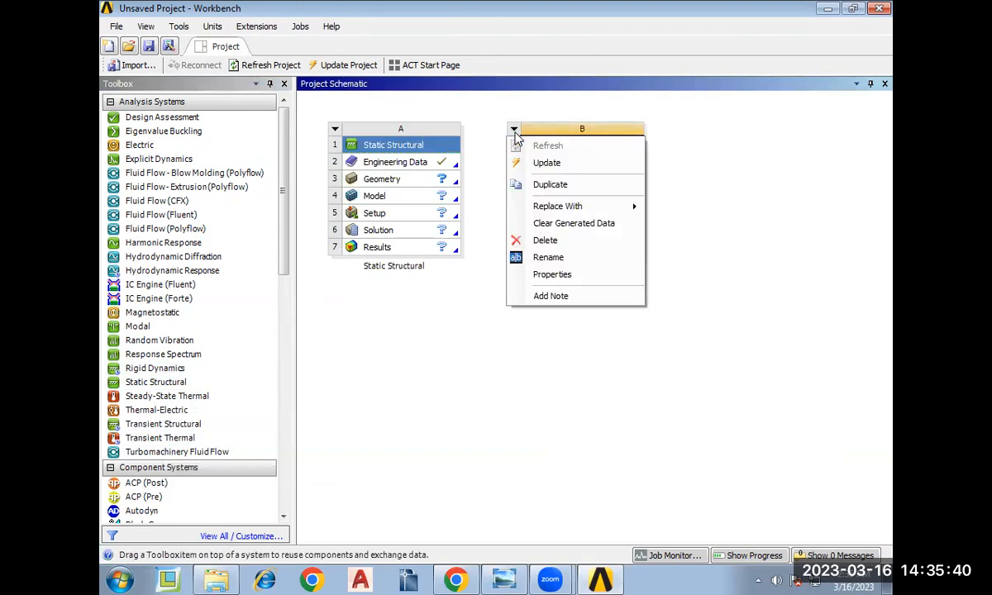
{"action": "left_click", "coordinate": [544, 240]}
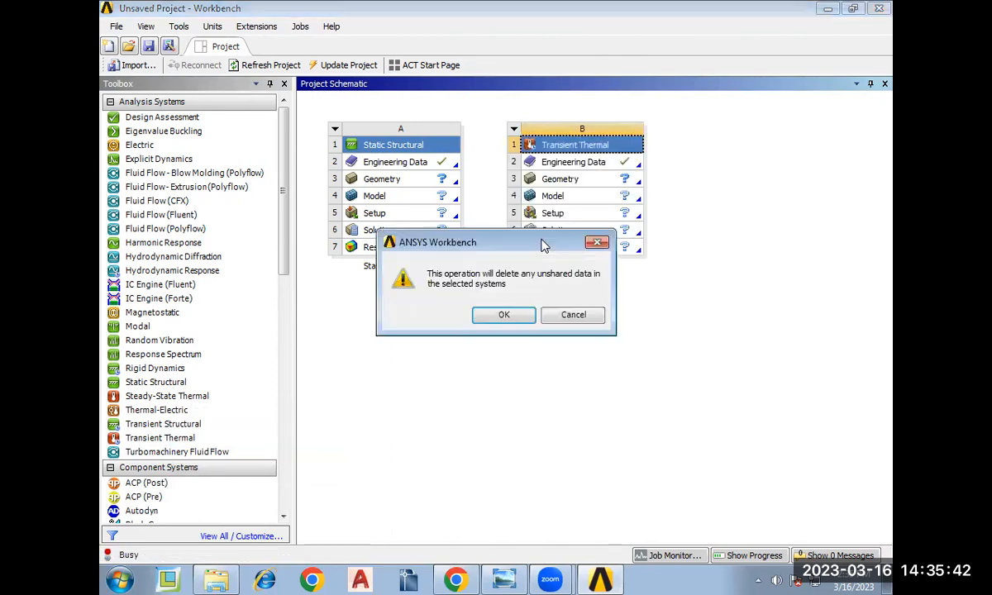
{"action": "left_click", "coordinate": [529, 321]}
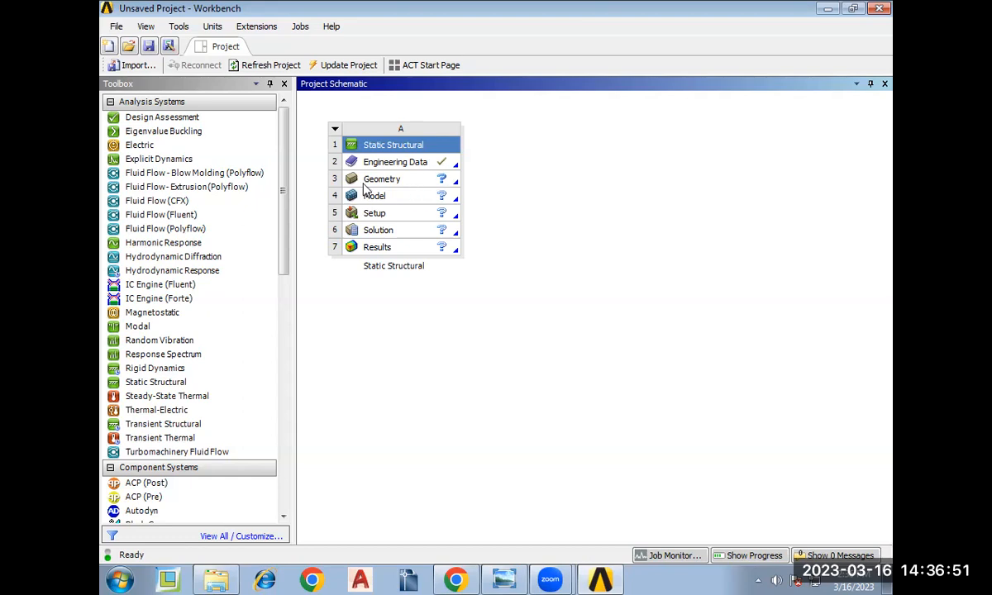
Add Stainless Steel from the General Materials source to the Static Structural system's engineering data and return to the project schematic.
{"action": "double_click", "coordinate": [429, 165]}
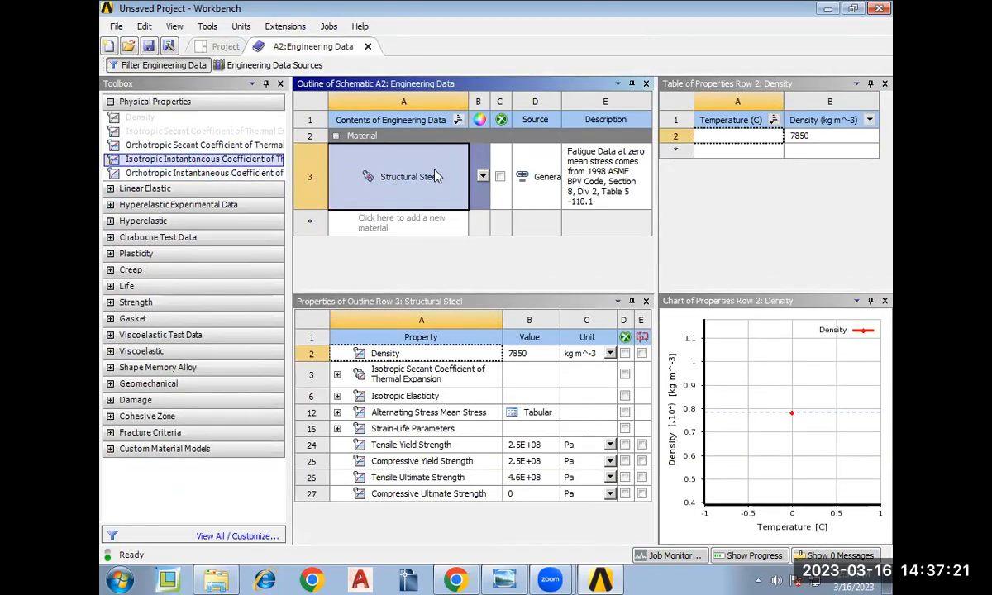
{"action": "left_click", "coordinate": [280, 66]}
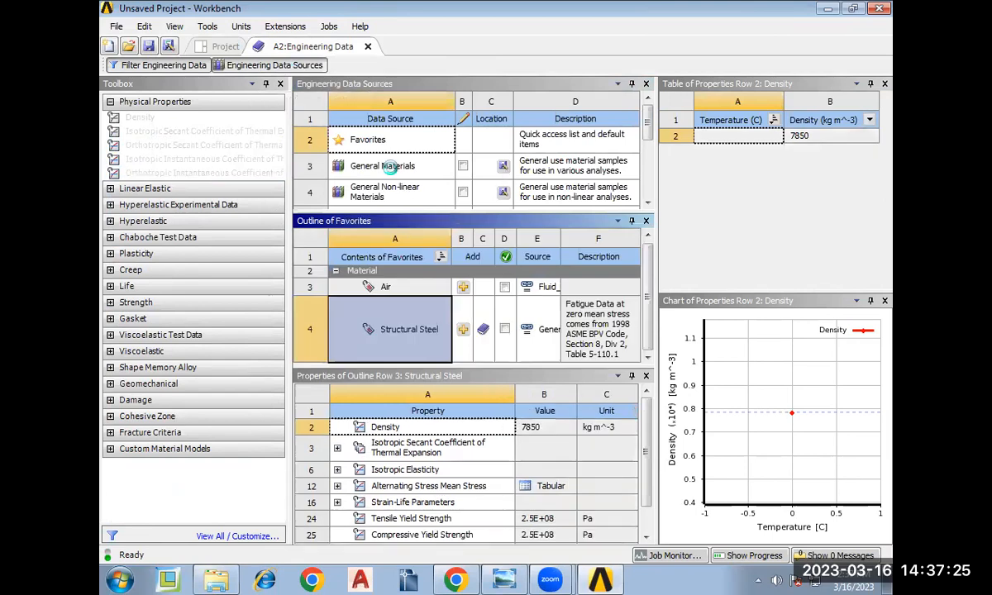
{"action": "left_click", "coordinate": [385, 166]}
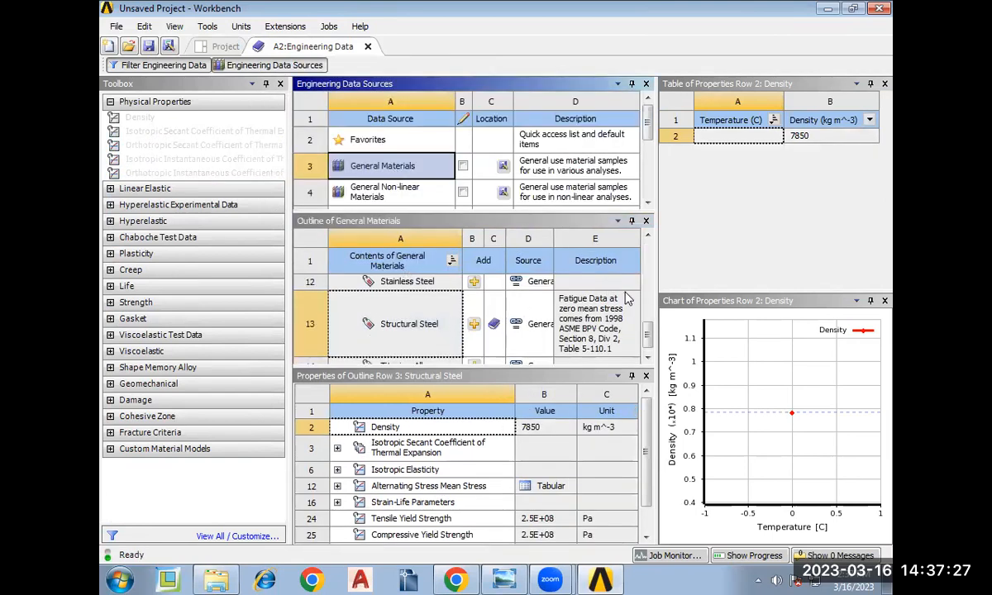
{"action": "scroll", "coordinate": [612, 331], "scroll_direction": "up", "scroll_amount": 2}
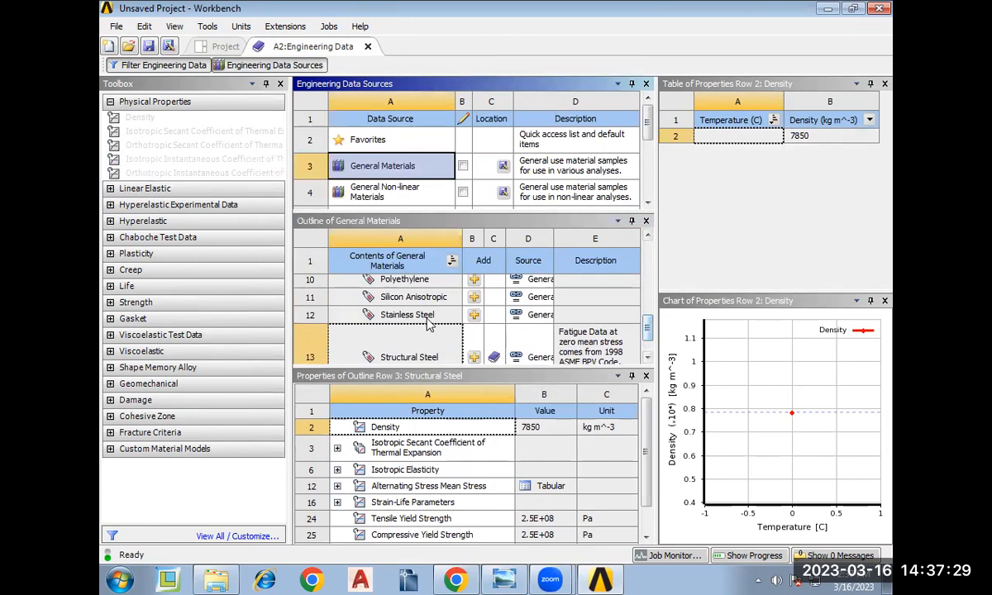
{"action": "left_click", "coordinate": [475, 326]}
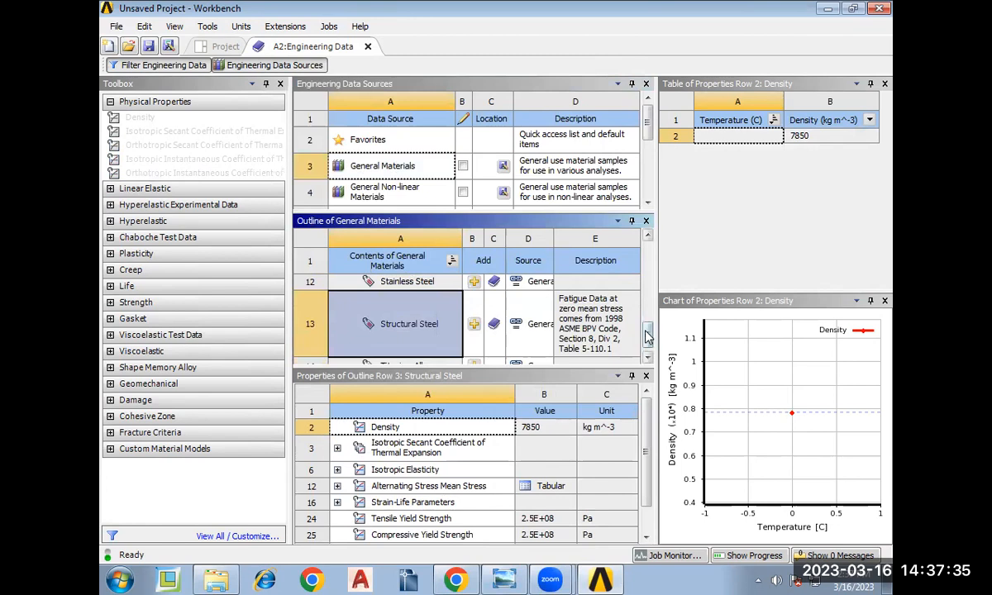
{"action": "left_click_drag", "start_coordinate": [649, 339], "coordinate": [649, 256]}
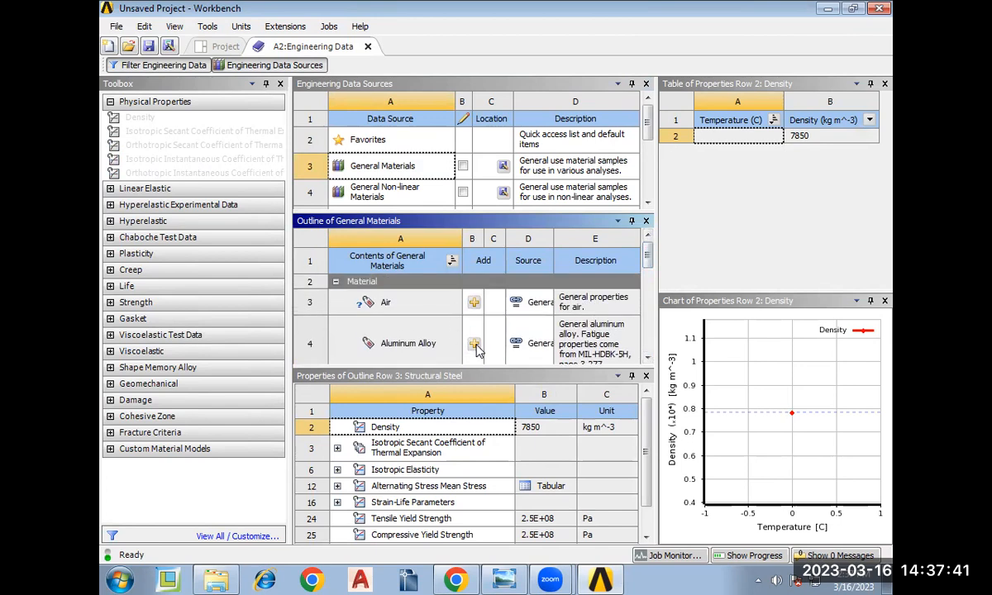
{"action": "scroll", "coordinate": [471, 343], "scroll_direction": "down", "scroll_amount": 5}
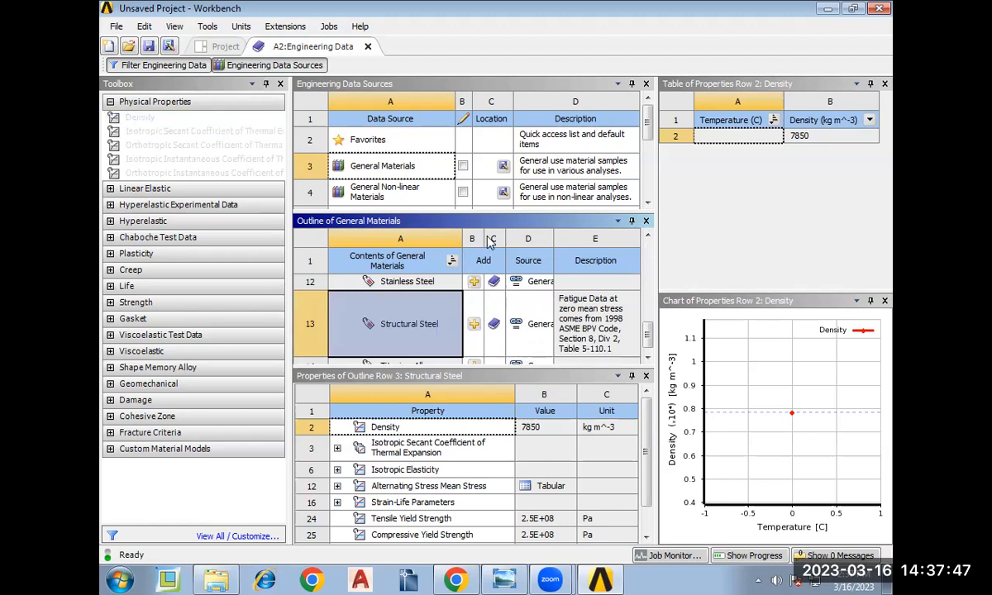
{"action": "scroll", "coordinate": [495, 306], "scroll_direction": "up", "scroll_amount": 3}
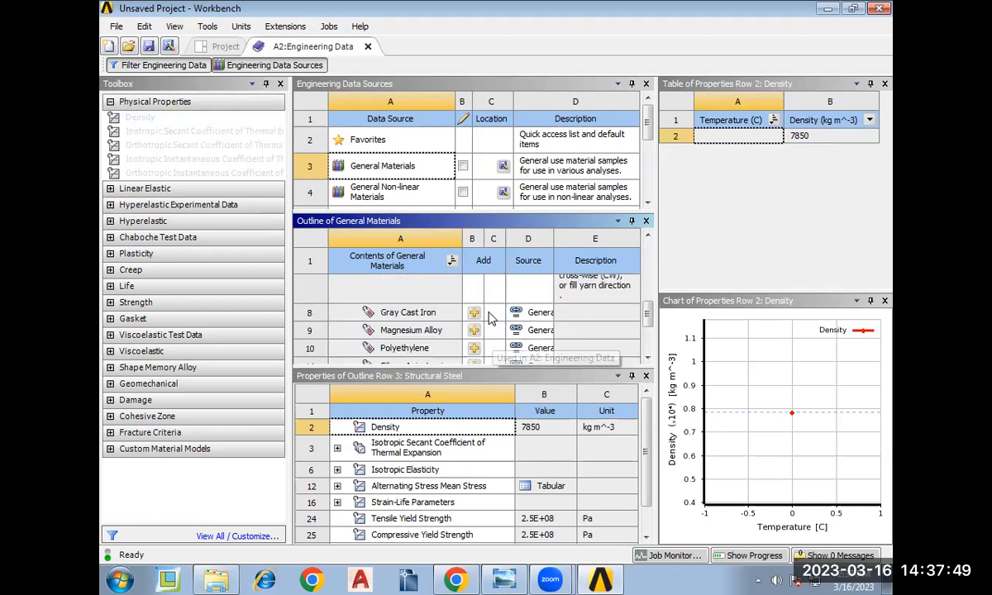
{"action": "scroll", "coordinate": [494, 326], "scroll_direction": "down", "scroll_amount": 1}
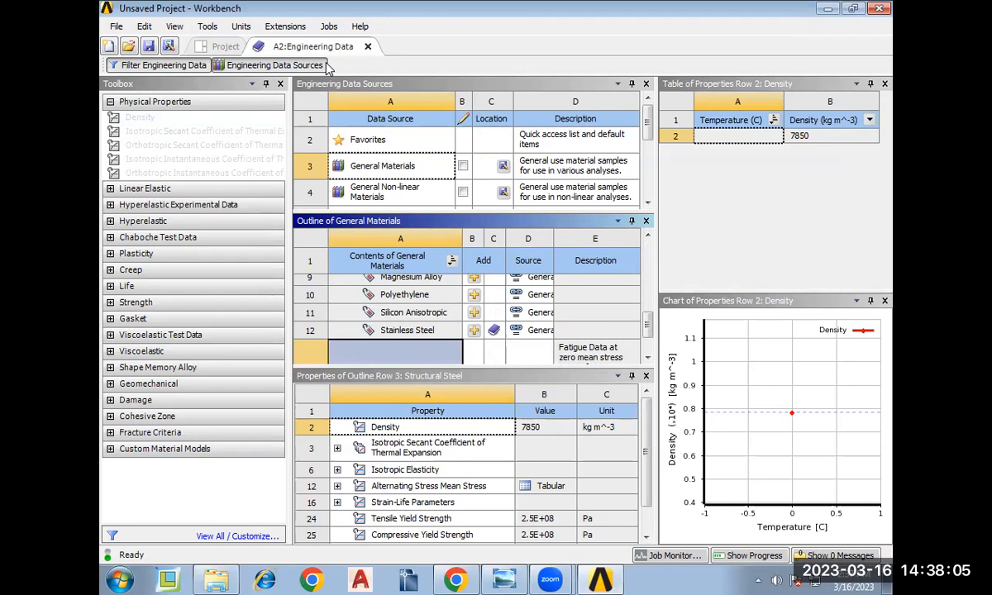
{"action": "left_click", "coordinate": [367, 46]}
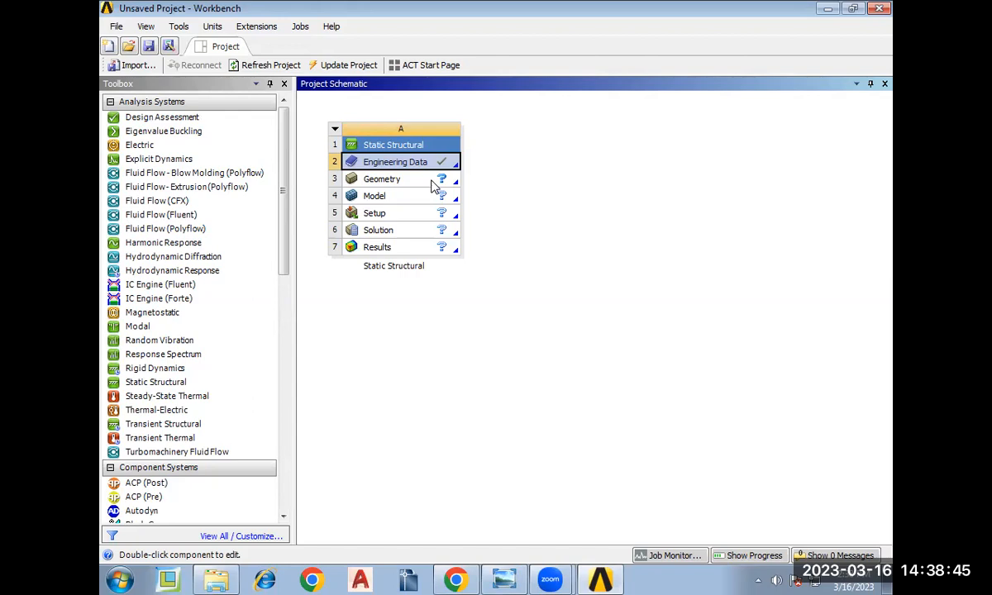
Create a new DesignModeler geometry for the Static Structural system.
{"action": "left_click", "coordinate": [431, 181]}
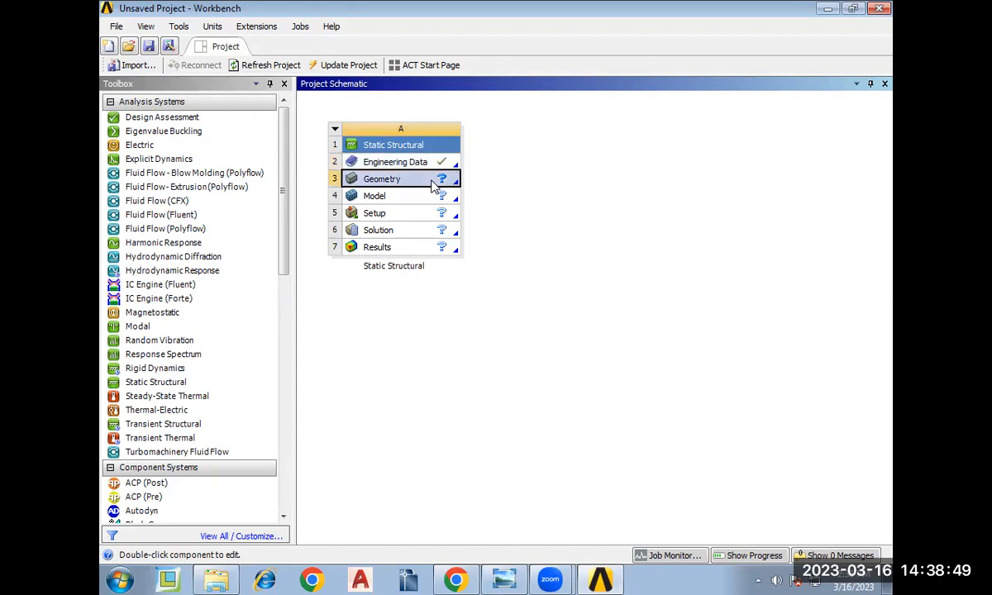
{"action": "right_click", "coordinate": [432, 182]}
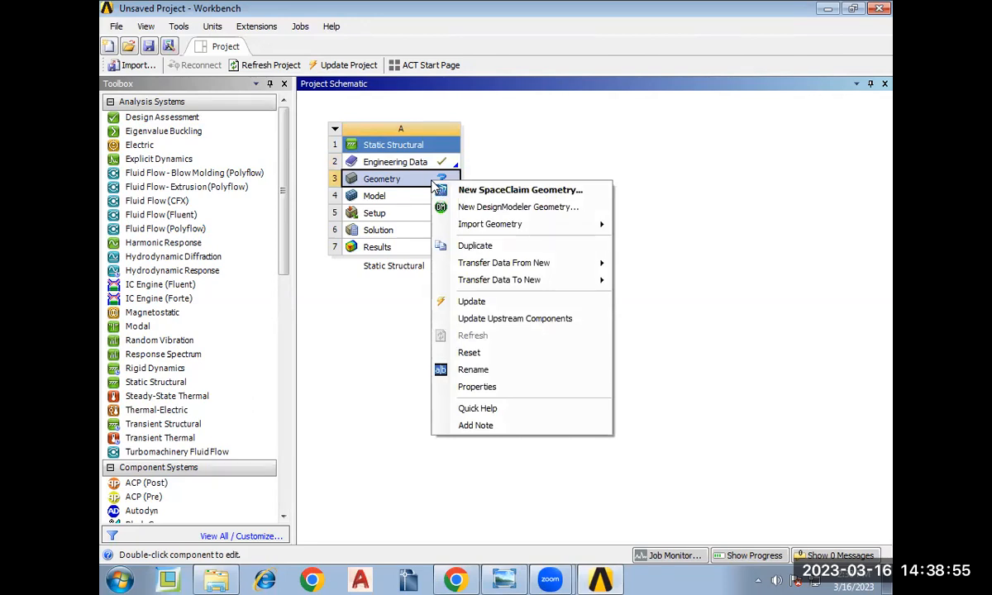
{"action": "left_click", "coordinate": [510, 209]}
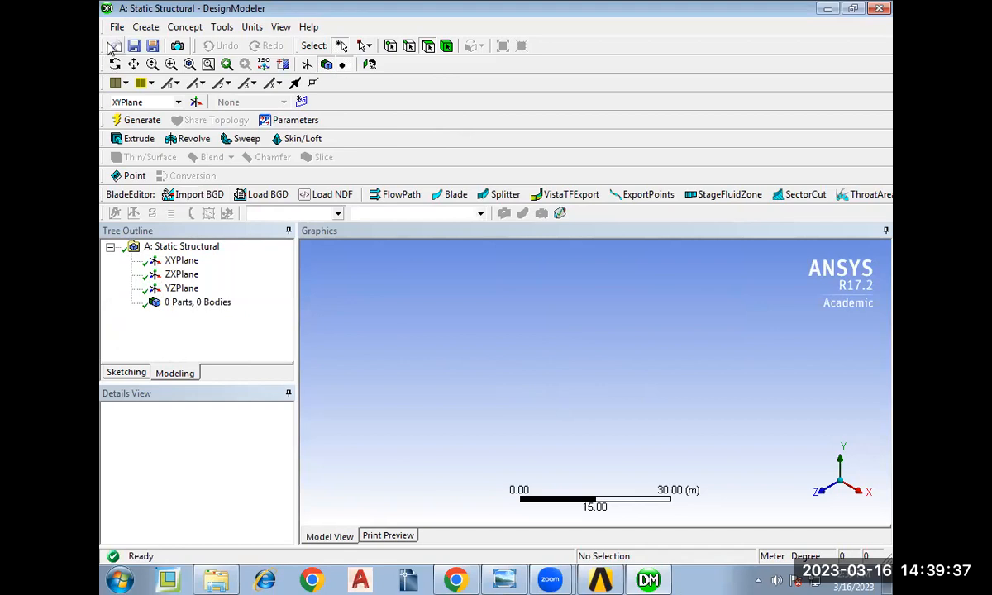
Start importing an external geometry file and look through the Downloads folder for it.
{"action": "left_click", "coordinate": [116, 28]}
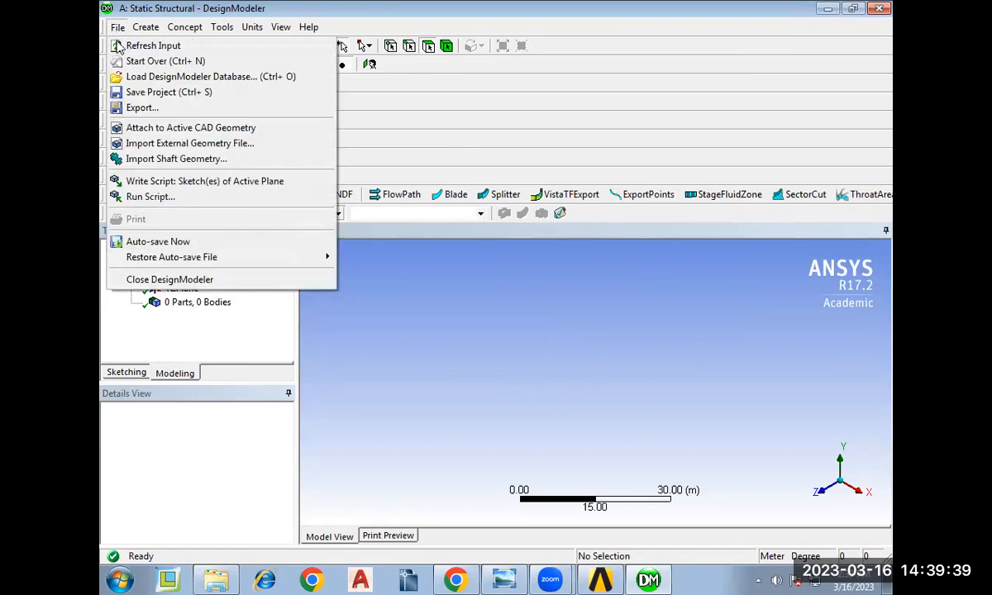
{"action": "left_click", "coordinate": [152, 146]}
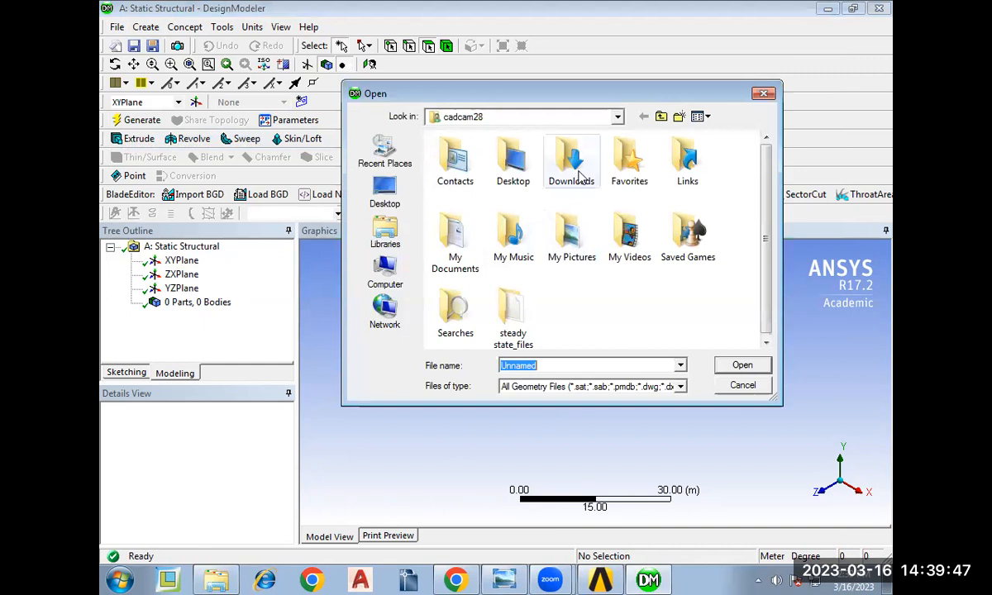
{"action": "left_click", "coordinate": [570, 165]}
{"action": "double_click", "coordinate": [581, 176]}
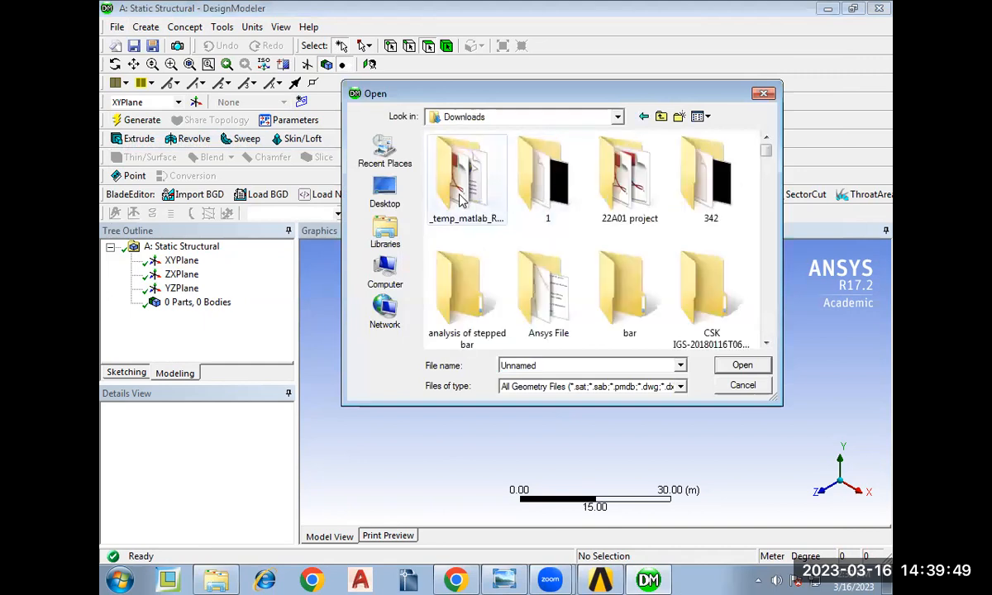
{"action": "left_click", "coordinate": [767, 166]}
{"action": "left_click_drag", "start_coordinate": [767, 166], "coordinate": [762, 139]}
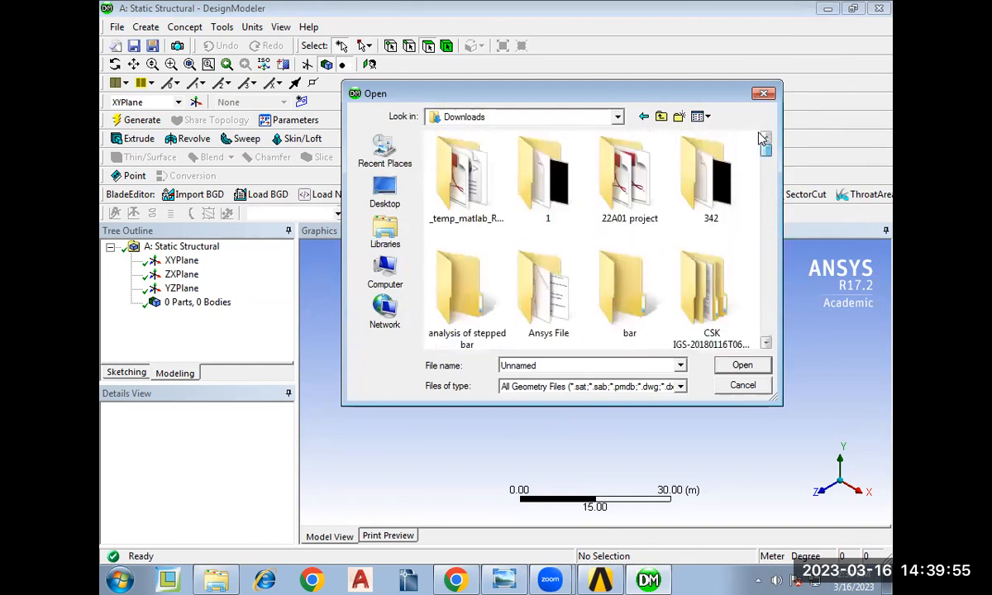
Search the Desktop and Local Disk (C:) for the folder holding the geometry files.
{"action": "left_click", "coordinate": [385, 273]}
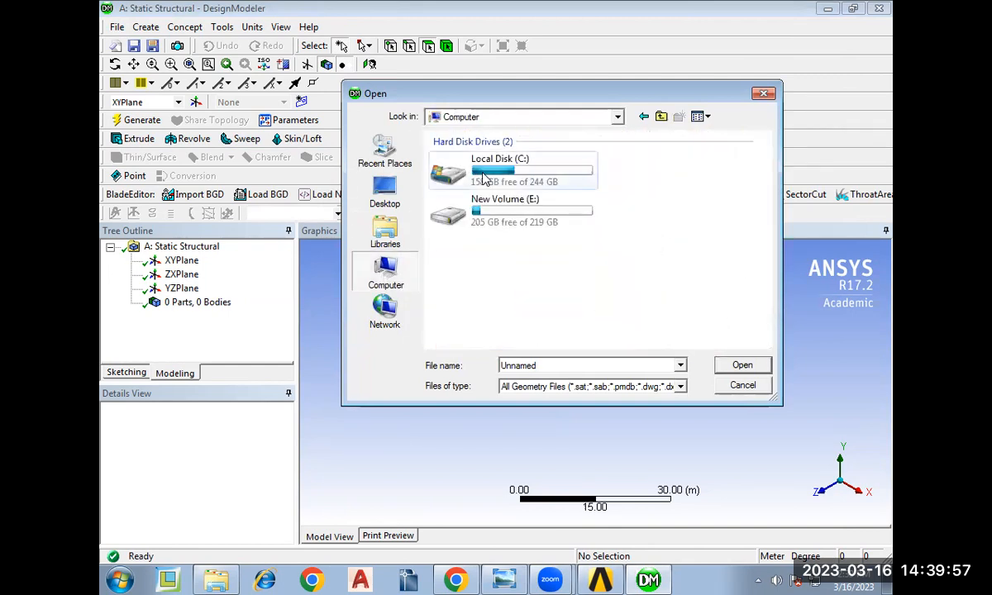
{"action": "left_click", "coordinate": [385, 192]}
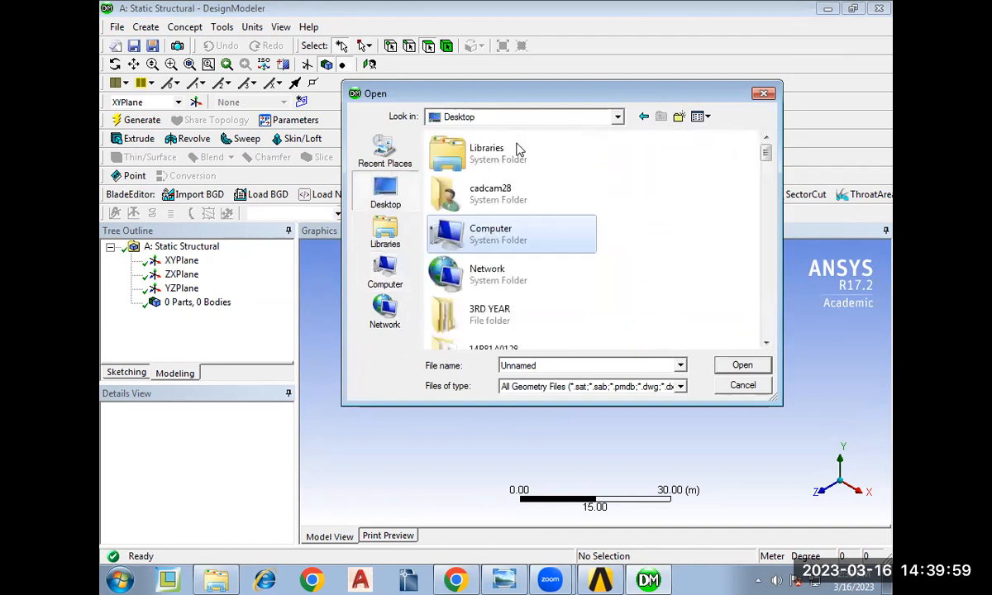
{"action": "scroll", "coordinate": [568, 228], "scroll_direction": "down", "scroll_amount": 5}
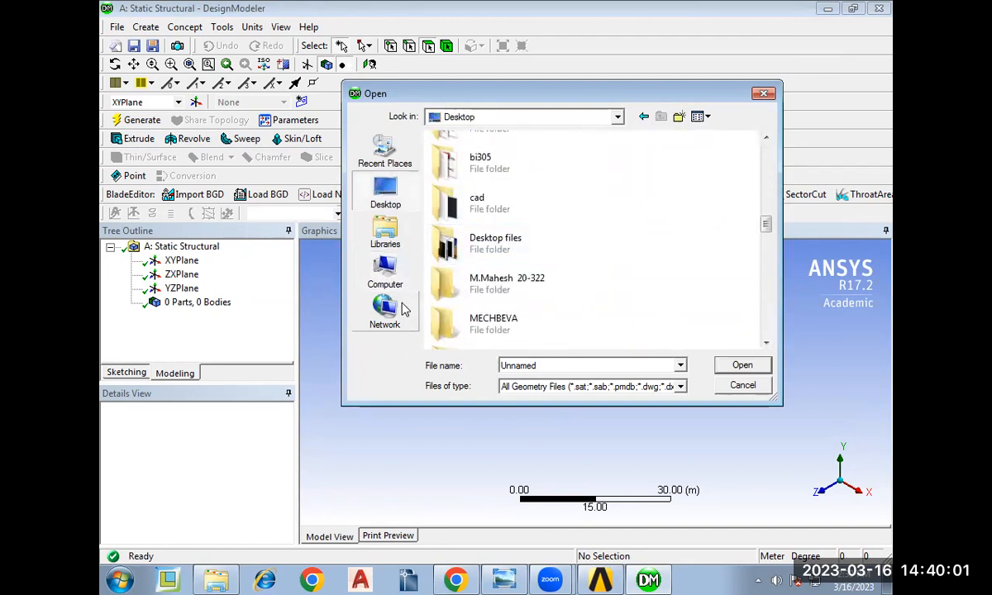
{"action": "left_click", "coordinate": [385, 271]}
{"action": "double_click", "coordinate": [520, 167]}
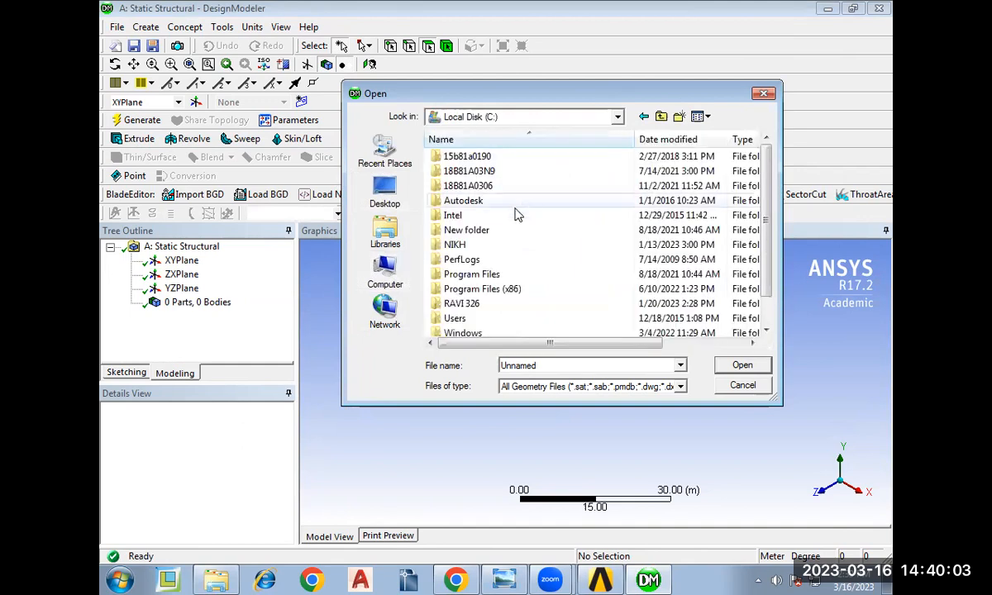
{"action": "scroll", "coordinate": [514, 216], "scroll_direction": "down", "scroll_amount": 1}
{"action": "scroll", "coordinate": [513, 213], "scroll_direction": "up", "scroll_amount": 1}
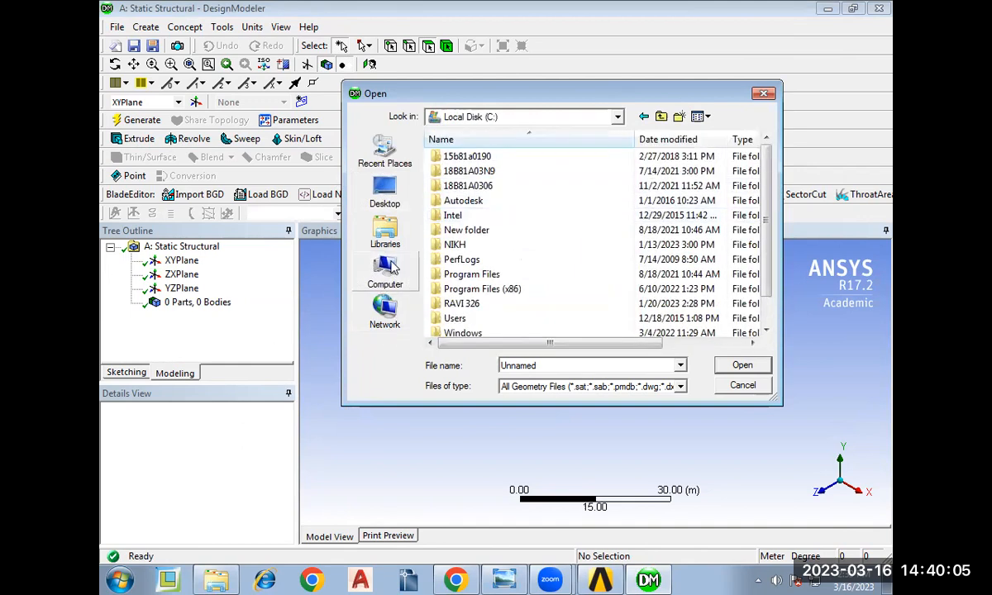
Find the Ansys File folder inside Downloads by way of the recently used locations.
{"action": "left_click", "coordinate": [384, 151]}
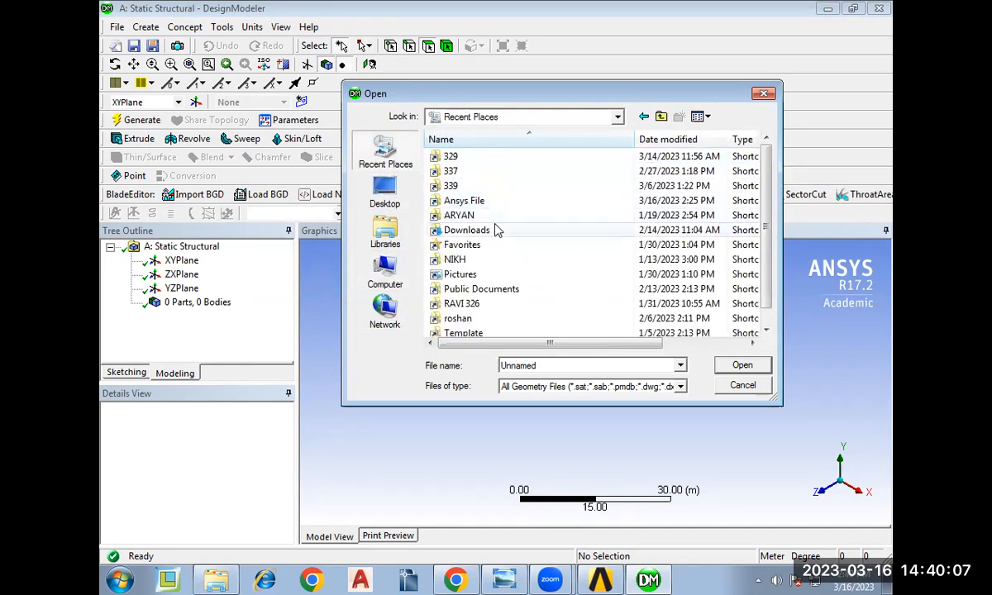
{"action": "scroll", "coordinate": [496, 230], "scroll_direction": "up", "scroll_amount": 3}
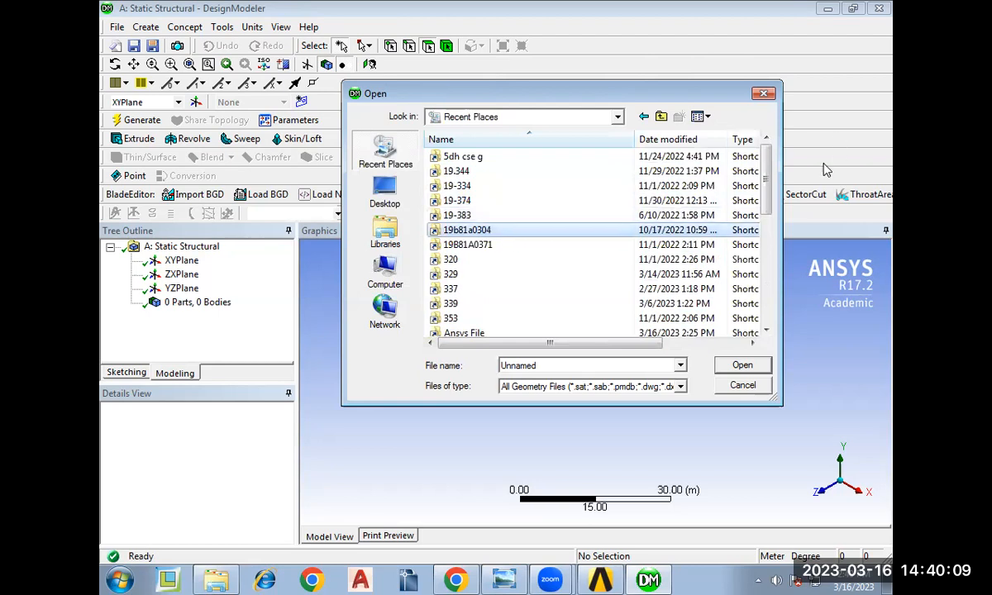
{"action": "left_click_drag", "start_coordinate": [774, 184], "coordinate": [776, 258]}
{"action": "double_click", "coordinate": [506, 233]}
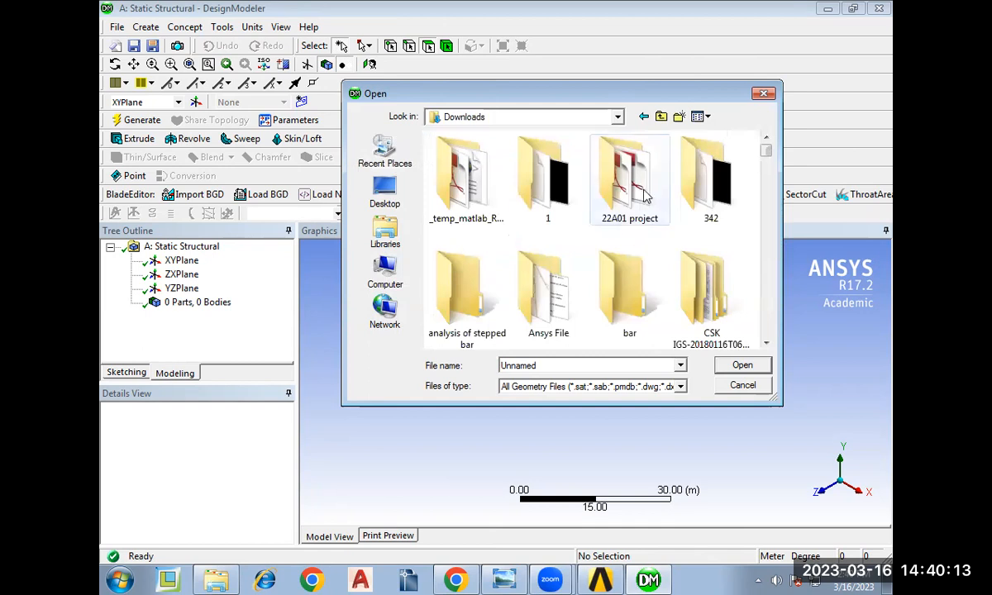
{"action": "scroll", "coordinate": [579, 199], "scroll_direction": "down", "scroll_amount": 1}
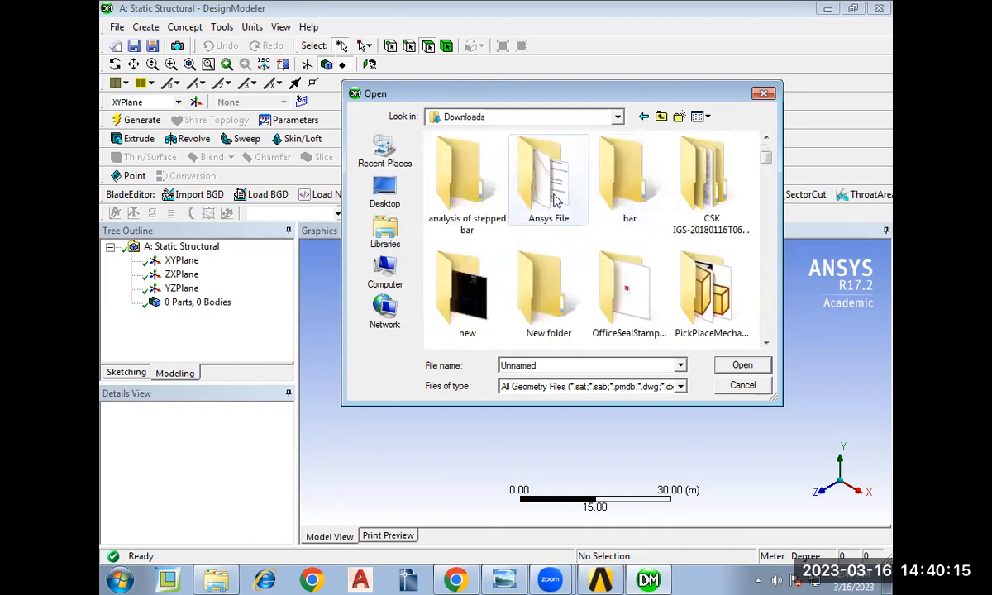
{"action": "double_click", "coordinate": [552, 190]}
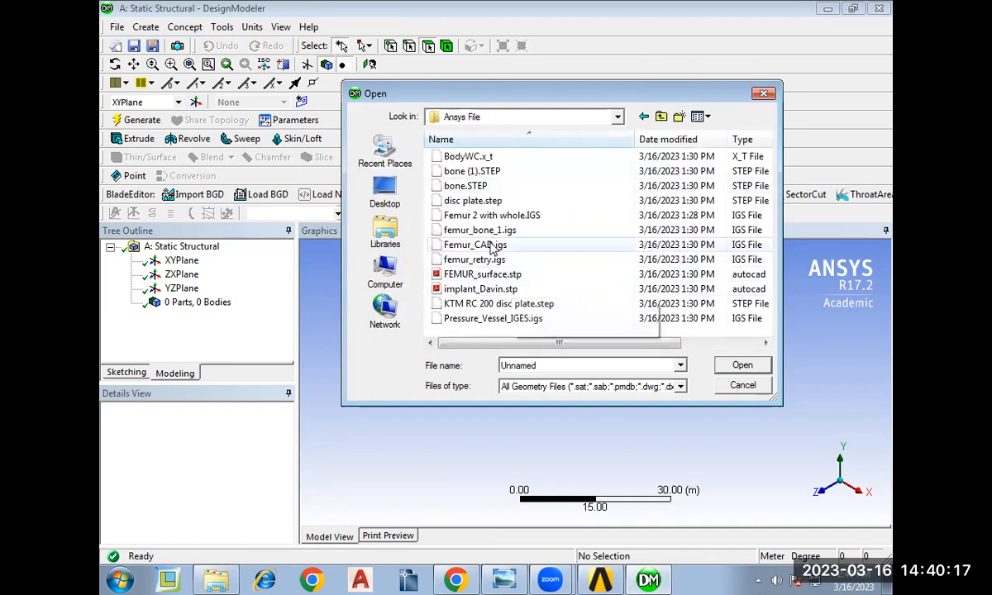
Import the Femur_CAD.igs file and generate the femur geometry from it.
{"action": "left_click", "coordinate": [494, 246]}
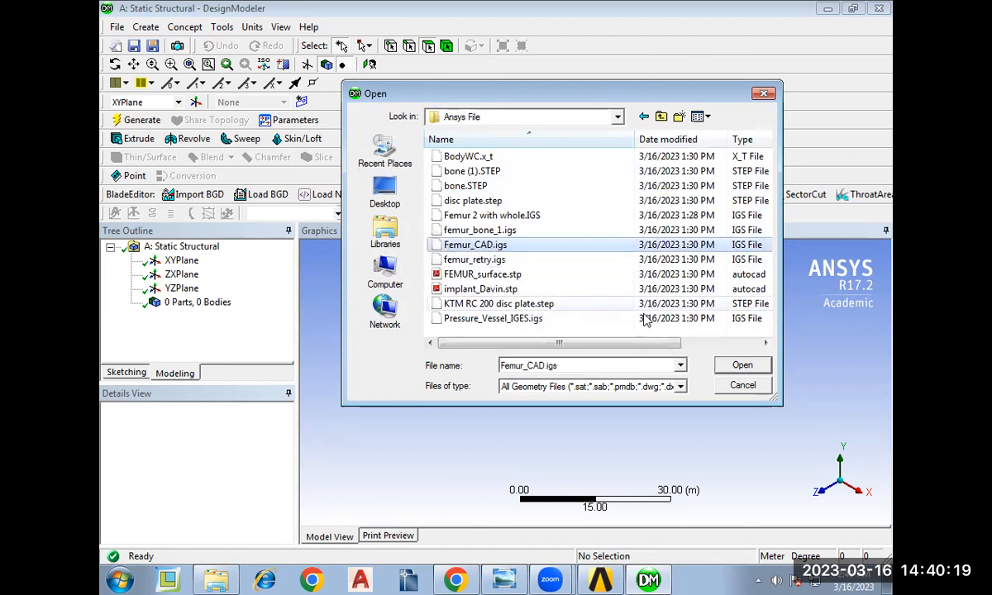
{"action": "left_click", "coordinate": [758, 366]}
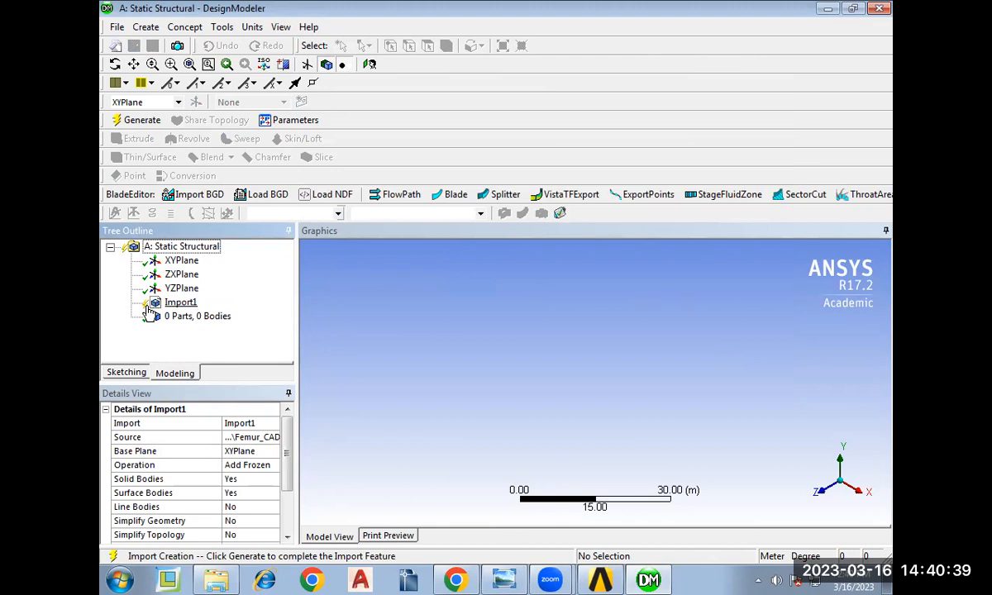
{"action": "left_click", "coordinate": [141, 123]}
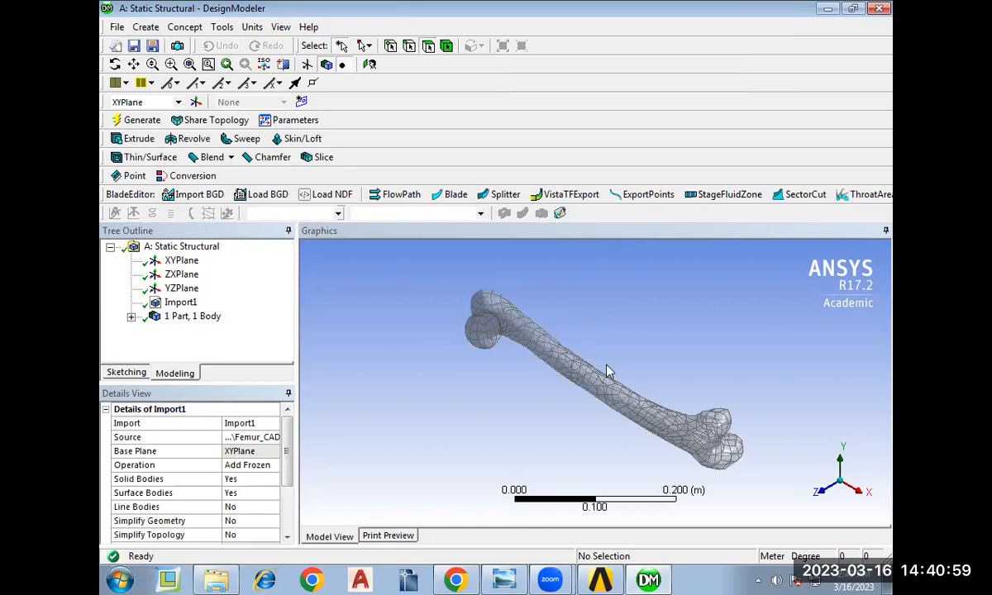
{"action": "middle_click", "coordinate": [567, 410]}
{"action": "middle_click_drag", "start_coordinate": [567, 410], "coordinate": [444, 370]}
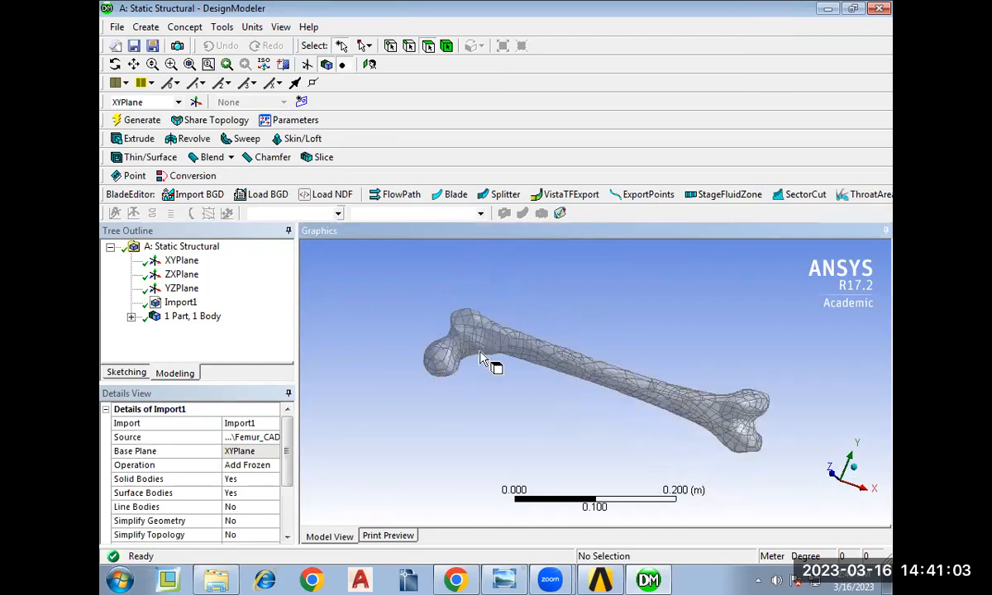
Look at the femur bones picture in Windows Photo Viewer and return to DesignModeler by way of Workbench.
{"action": "left_click", "coordinate": [508, 579]}
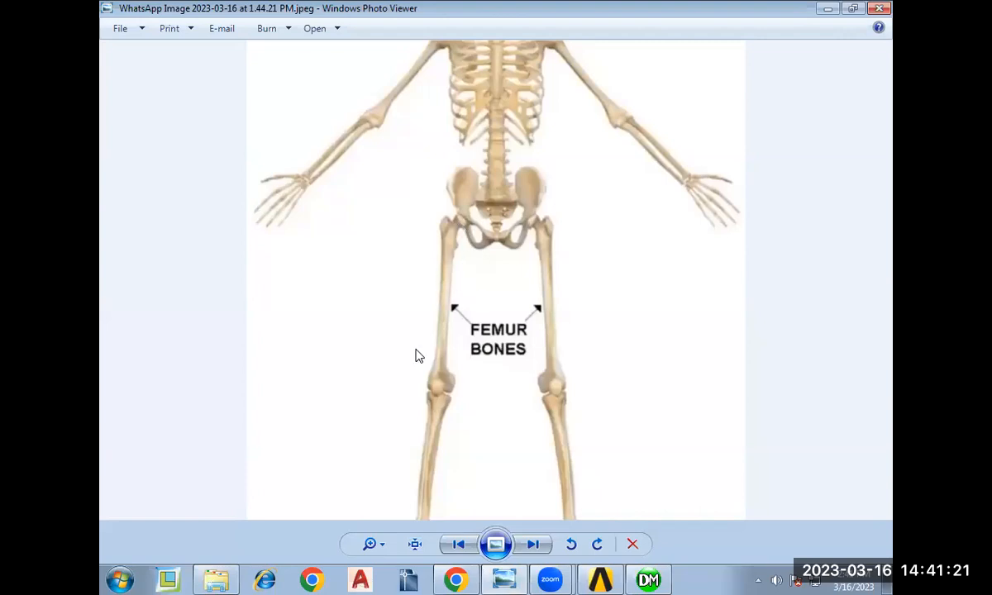
{"action": "mouse_move", "coordinate": [520, 576]}
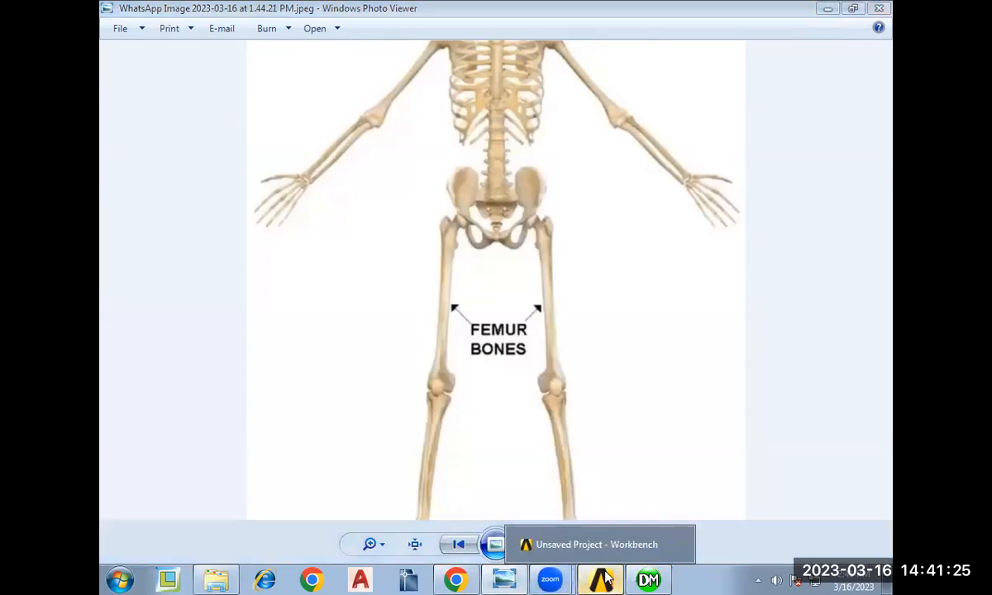
{"action": "left_click", "coordinate": [578, 540]}
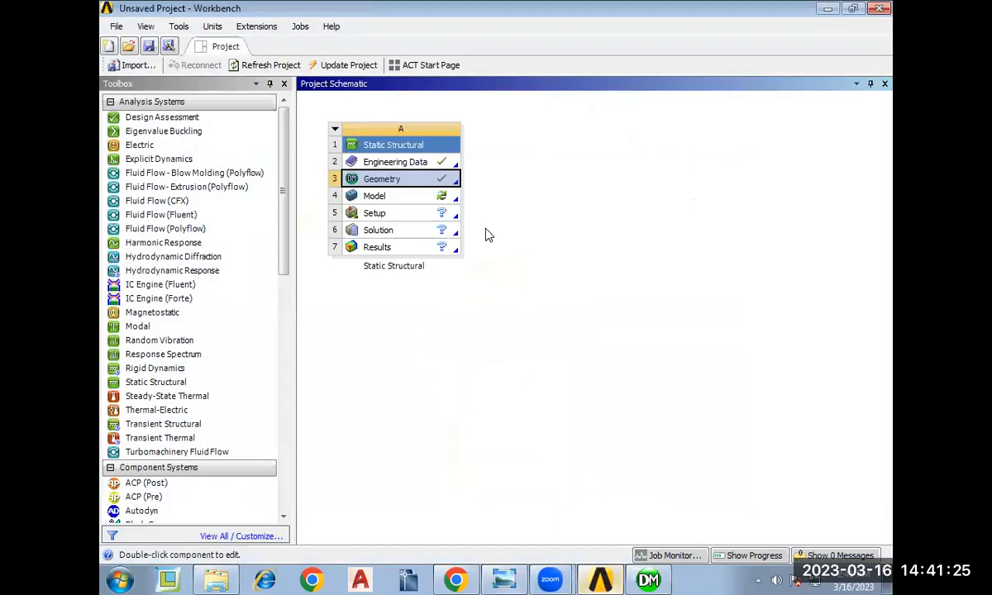
{"action": "left_click", "coordinate": [649, 578]}
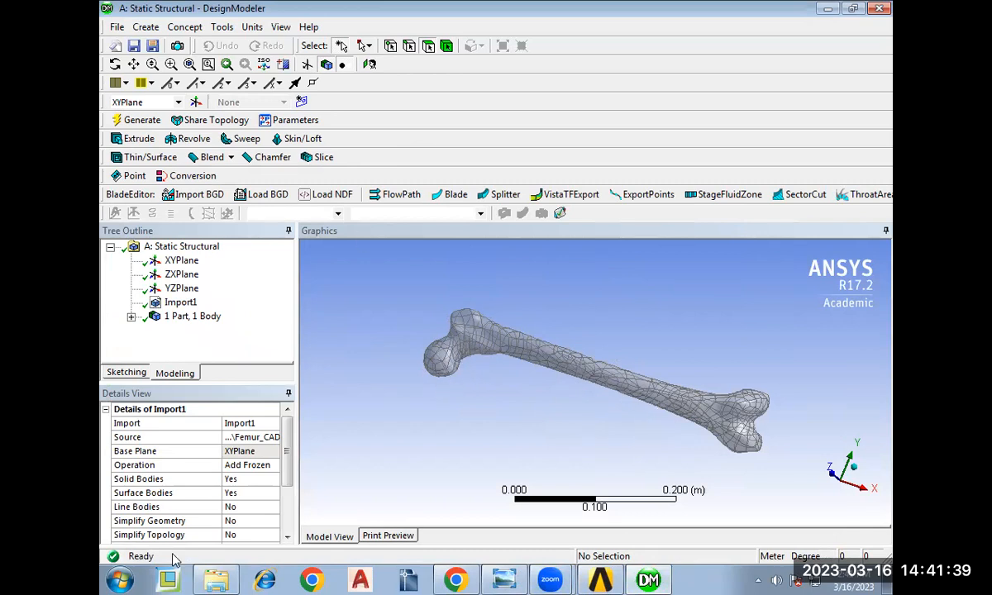
Close DesignModeler and open the Static Structural system's Model in Mechanical.
{"action": "left_click", "coordinate": [117, 27]}
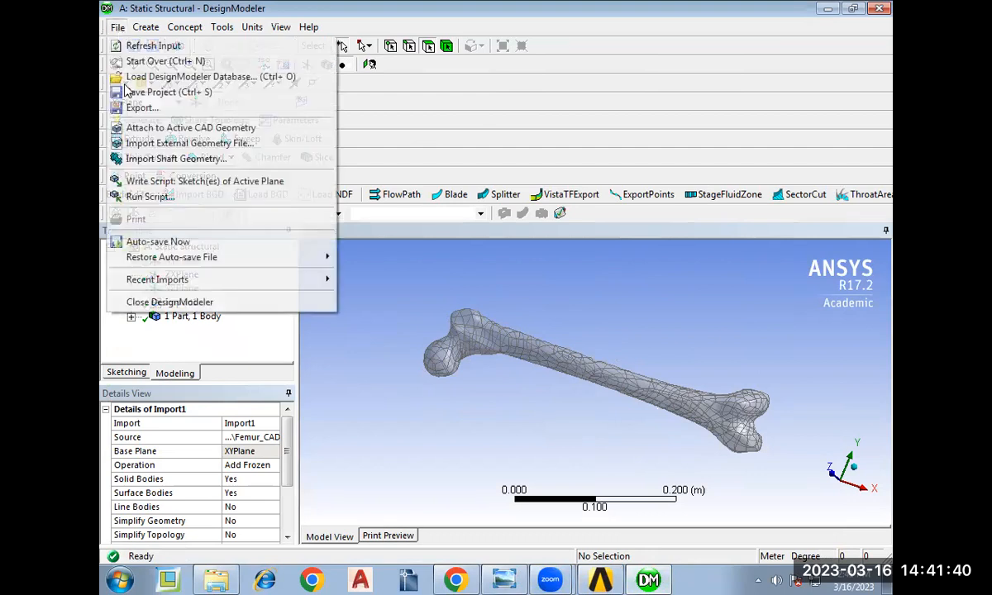
{"action": "left_click", "coordinate": [165, 302]}
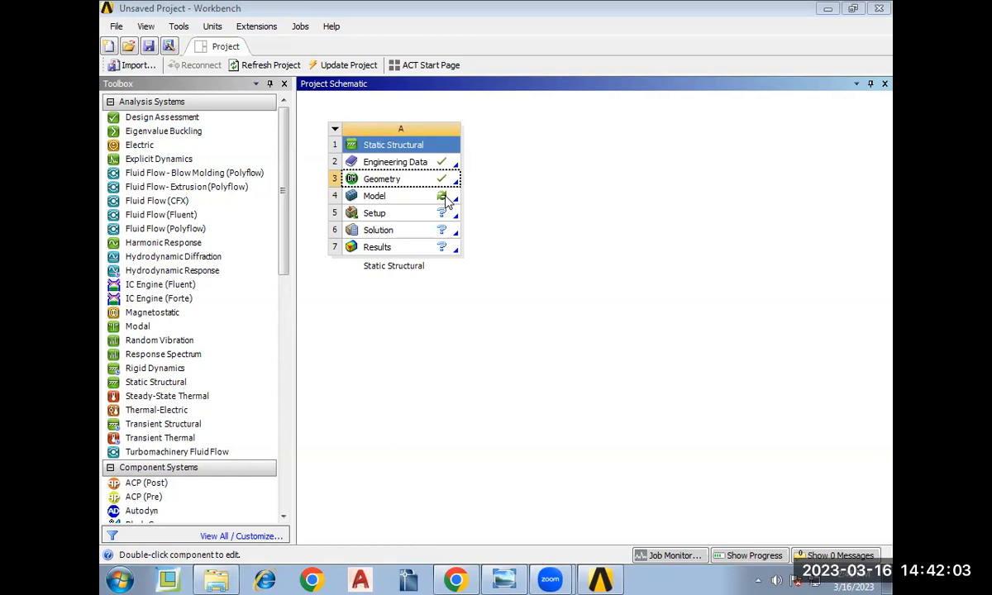
{"action": "double_click", "coordinate": [445, 201]}
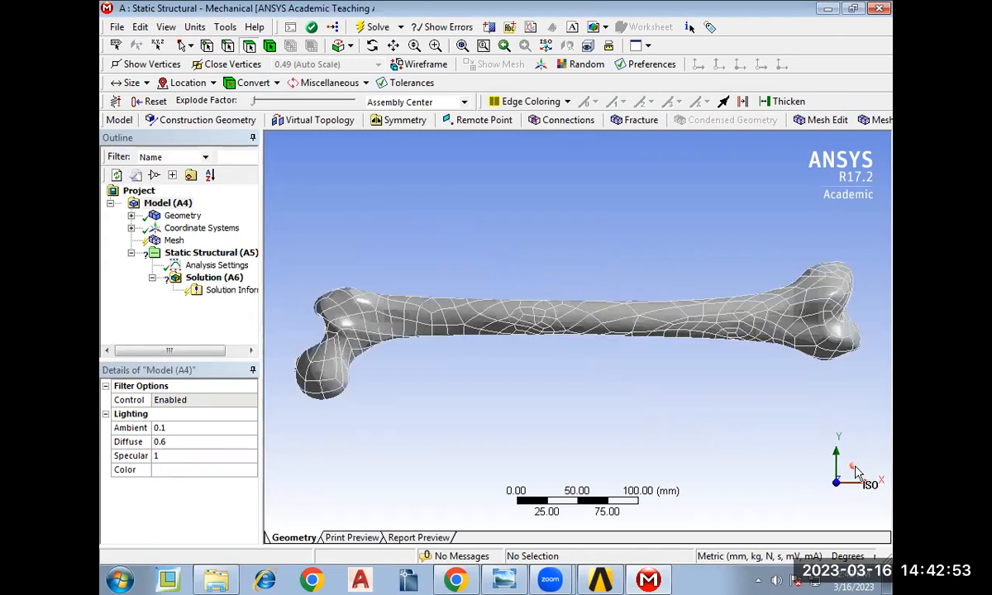
Examine the femur model in the isometric view and from other angles and distances.
{"action": "left_click", "coordinate": [853, 466]}
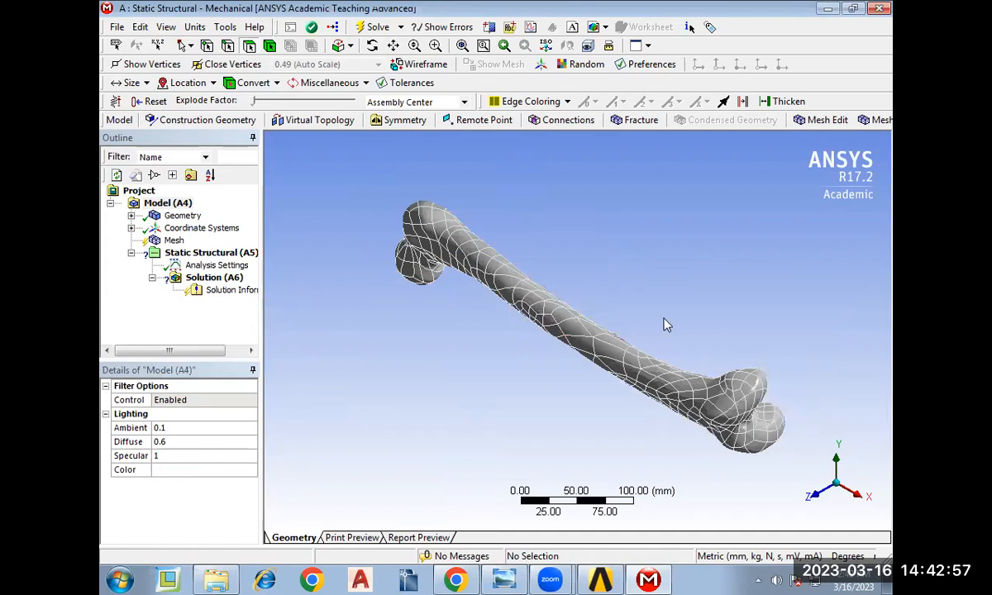
{"action": "middle_click_drag", "start_coordinate": [620, 228], "coordinate": [686, 453]}
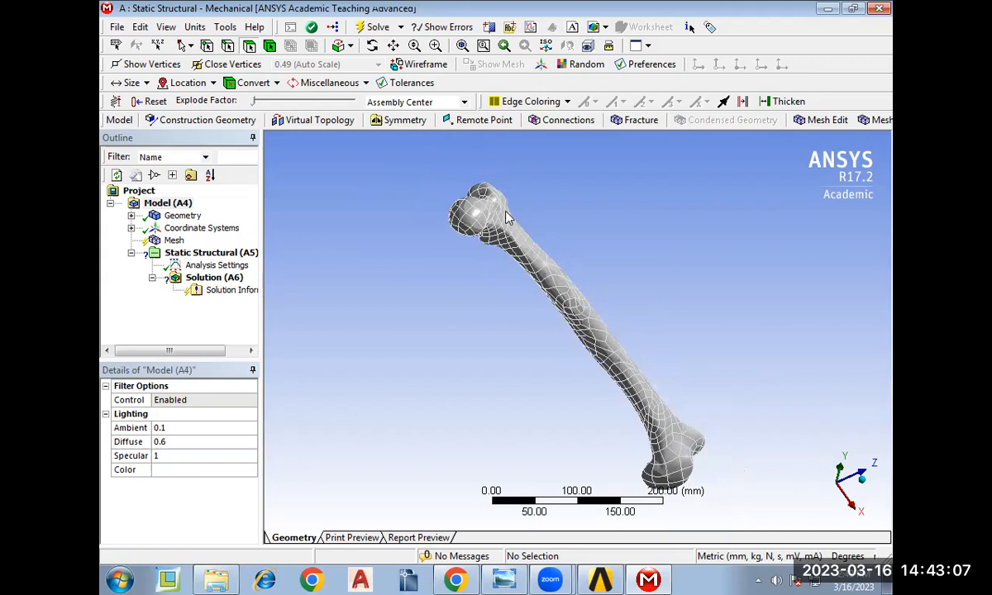
{"action": "scroll", "coordinate": [531, 339], "scroll_direction": "down", "scroll_amount": 2}
{"action": "scroll", "coordinate": [531, 339], "scroll_direction": "down", "scroll_amount": 2}
{"action": "scroll", "coordinate": [531, 339], "scroll_direction": "up", "scroll_amount": 4}
{"action": "scroll", "coordinate": [531, 339], "scroll_direction": "down", "scroll_amount": 4}
{"action": "scroll", "coordinate": [534, 339], "scroll_direction": "up", "scroll_amount": 4}
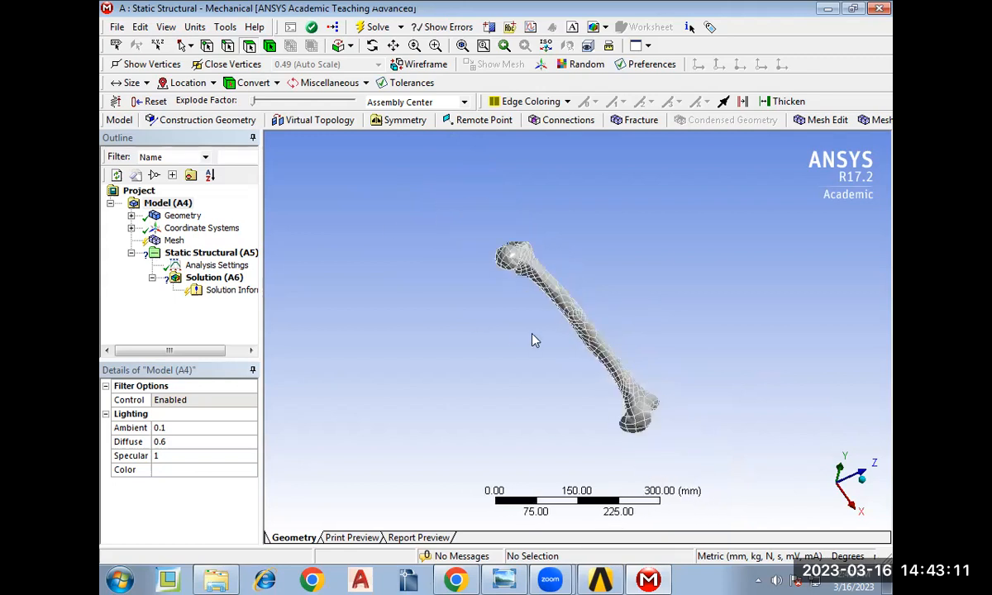
Assign Stainless Steel as the material of the TRM_SRF body under Geometry.
{"action": "left_click", "coordinate": [130, 215]}
{"action": "left_click", "coordinate": [204, 229]}
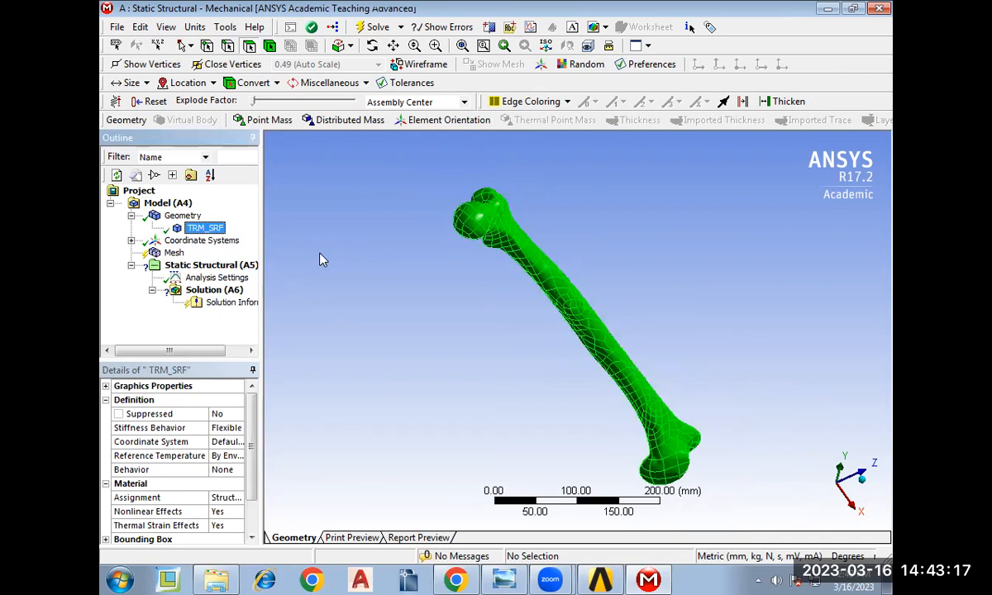
{"action": "left_click_drag", "start_coordinate": [261, 447], "coordinate": [288, 438]}
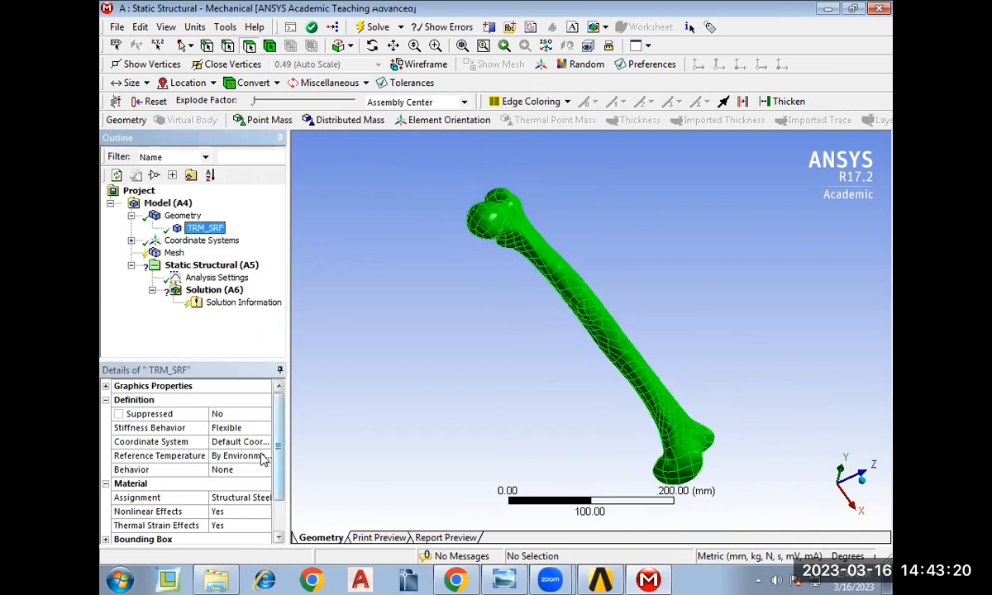
{"action": "left_click", "coordinate": [260, 497]}
{"action": "left_click", "coordinate": [264, 499]}
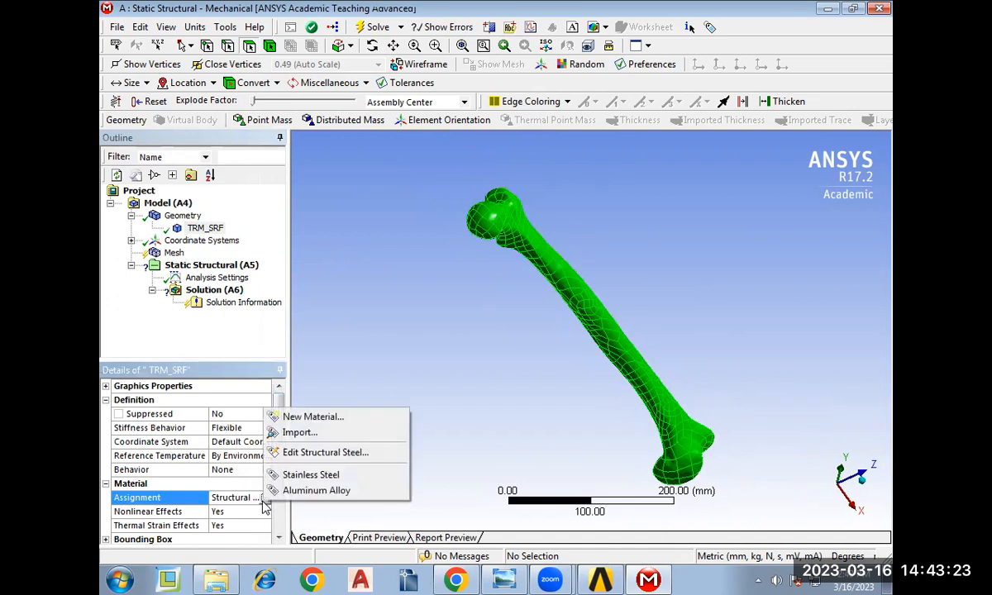
{"action": "left_click", "coordinate": [299, 476]}
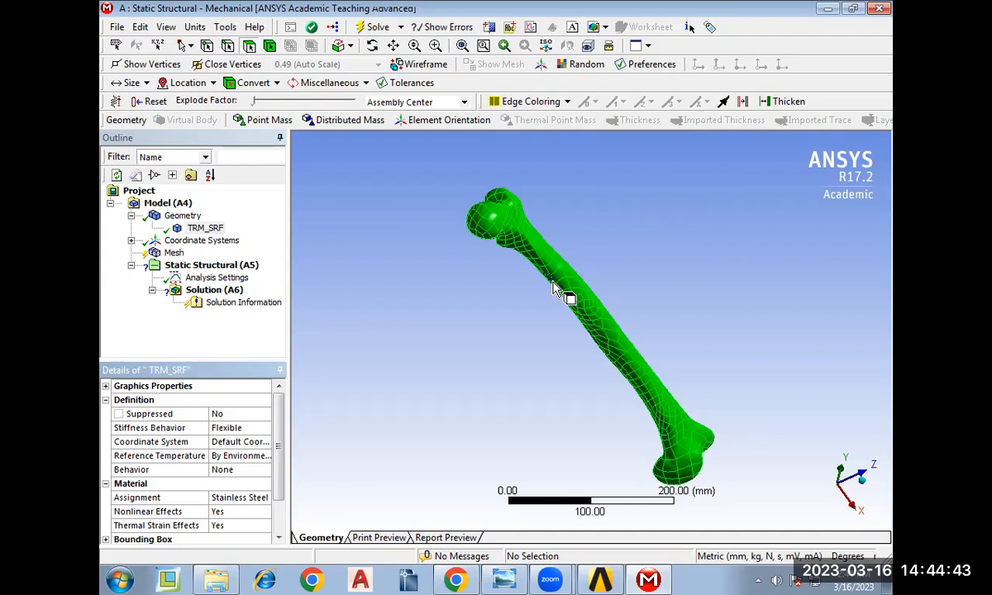
Generate the femur's mesh with the default mesh settings.
{"action": "left_click", "coordinate": [172, 253]}
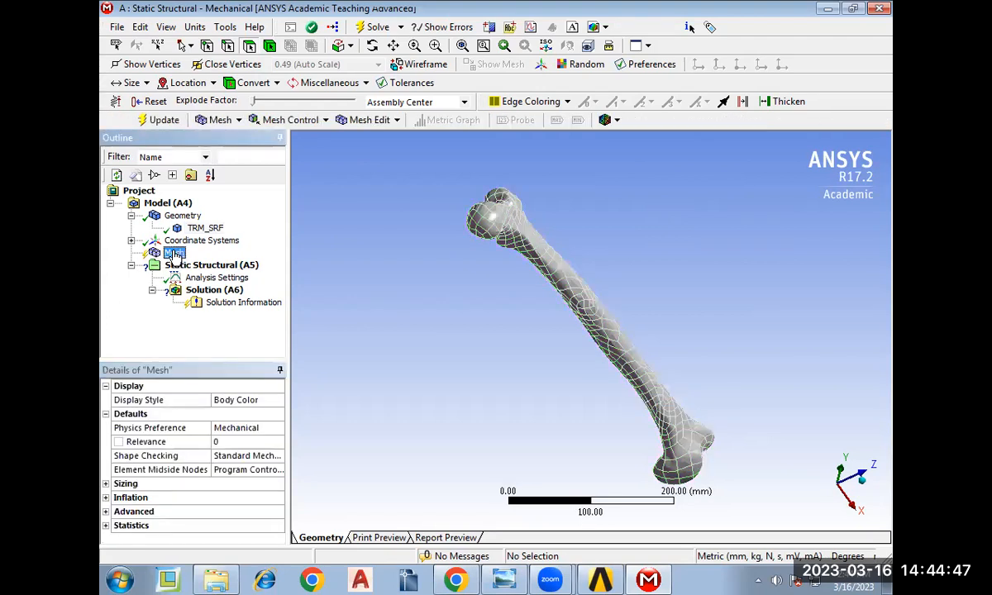
{"action": "right_click", "coordinate": [174, 255]}
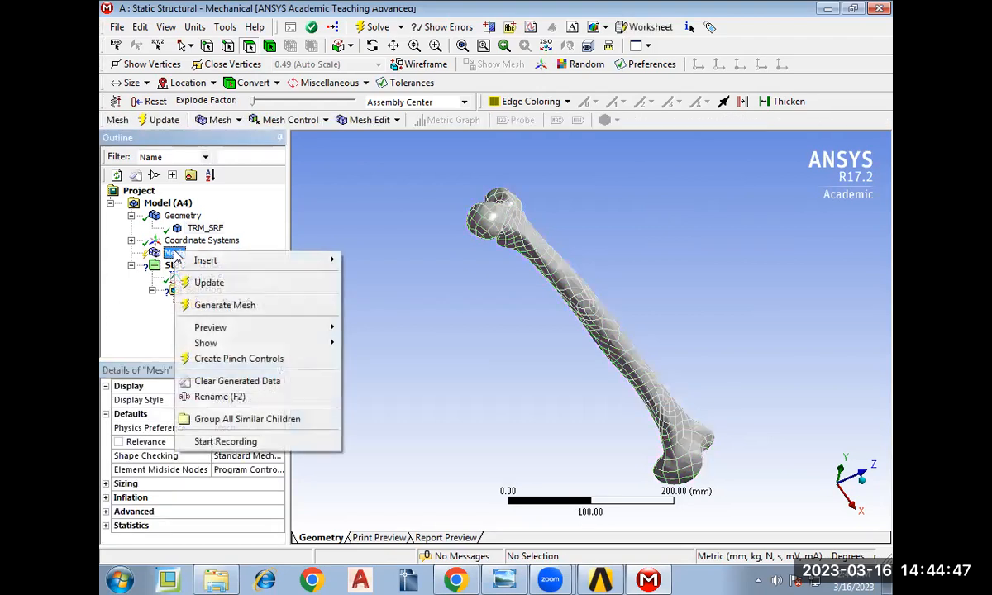
{"action": "left_click", "coordinate": [231, 308]}
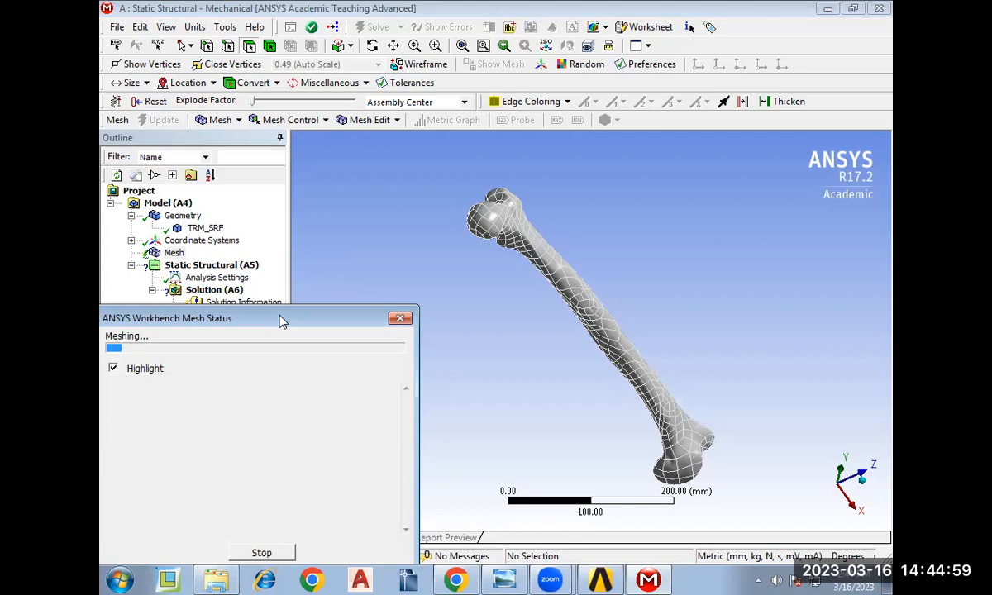
{"action": "left_click_drag", "start_coordinate": [281, 320], "coordinate": [471, 231]}
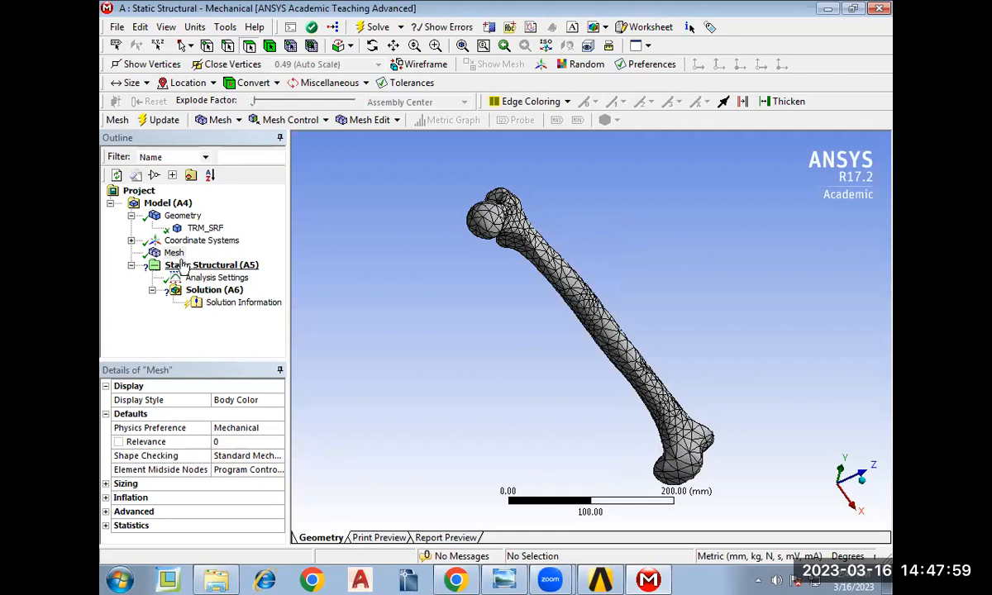
Set the Relevance Center in the mesh's Sizing settings to Fine.
{"action": "left_click", "coordinate": [174, 252]}
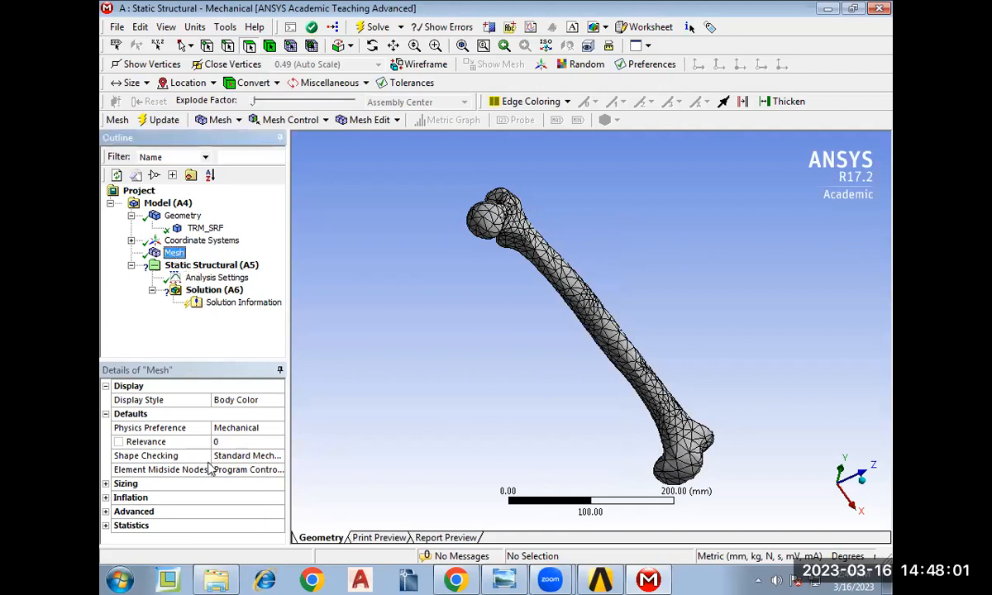
{"action": "left_click", "coordinate": [106, 485]}
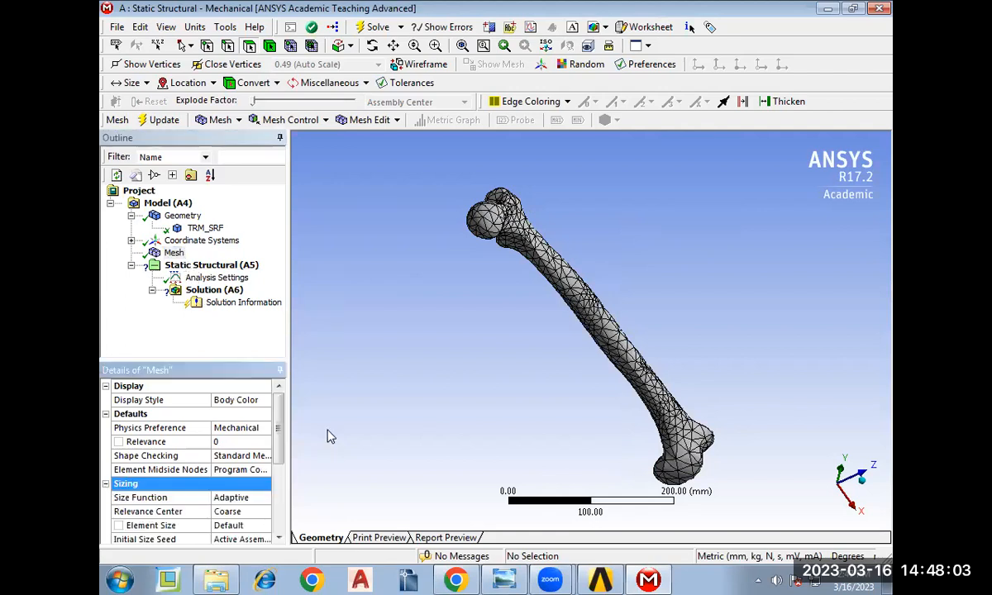
{"action": "left_click_drag", "start_coordinate": [279, 420], "coordinate": [279, 470]}
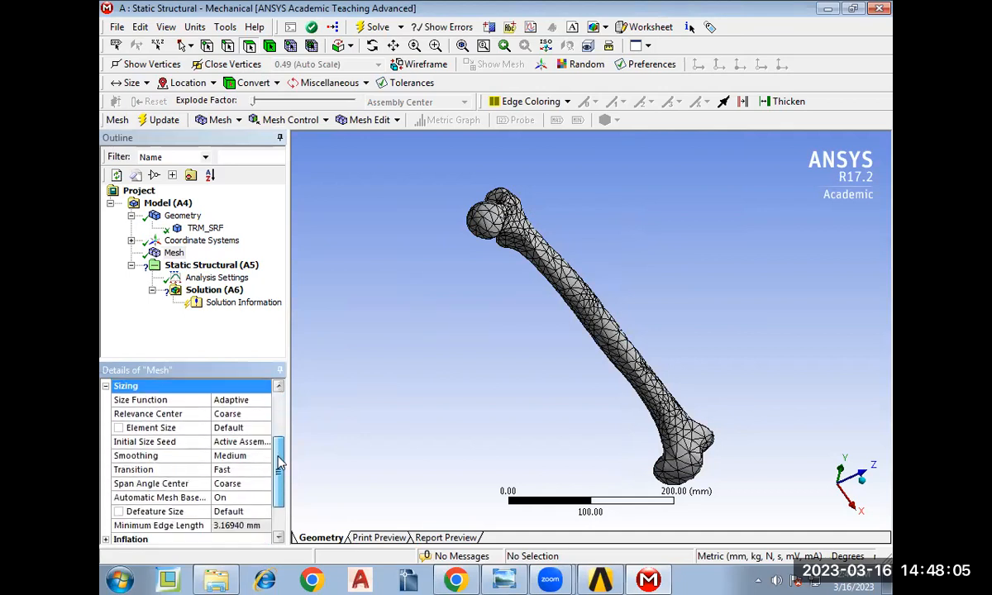
{"action": "left_click", "coordinate": [220, 414]}
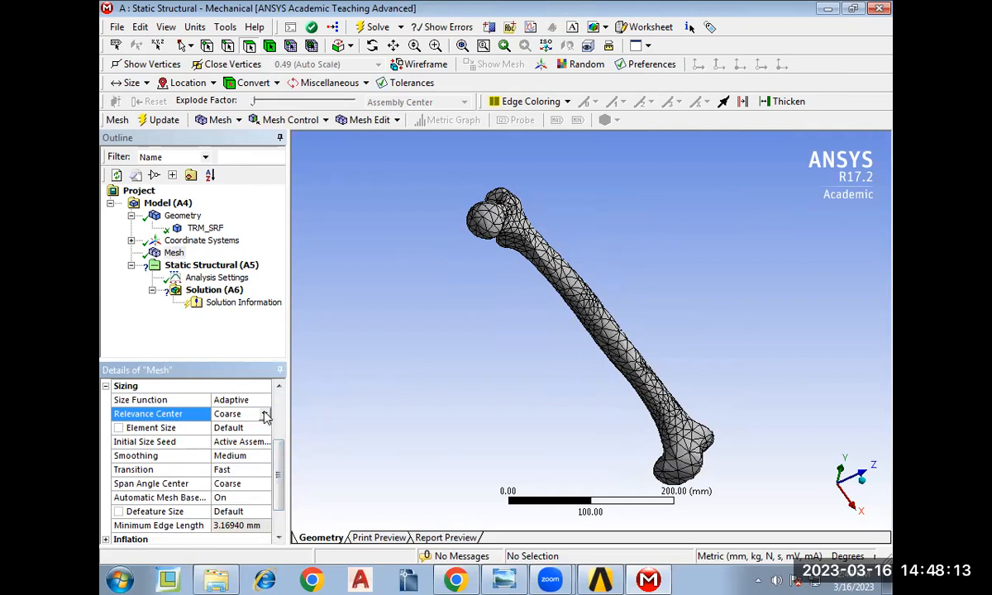
{"action": "left_click", "coordinate": [265, 415]}
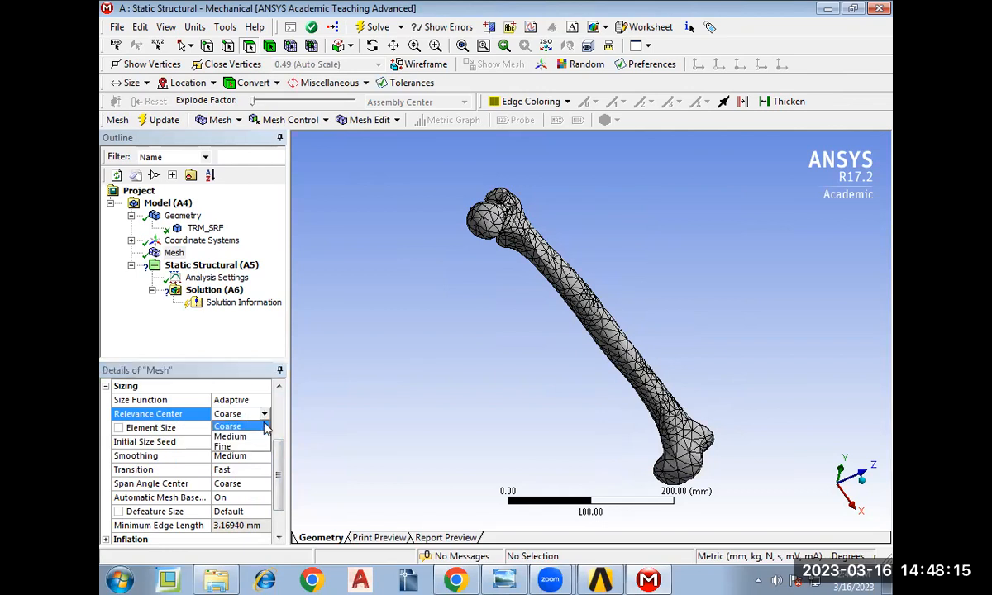
{"action": "left_click", "coordinate": [265, 446]}
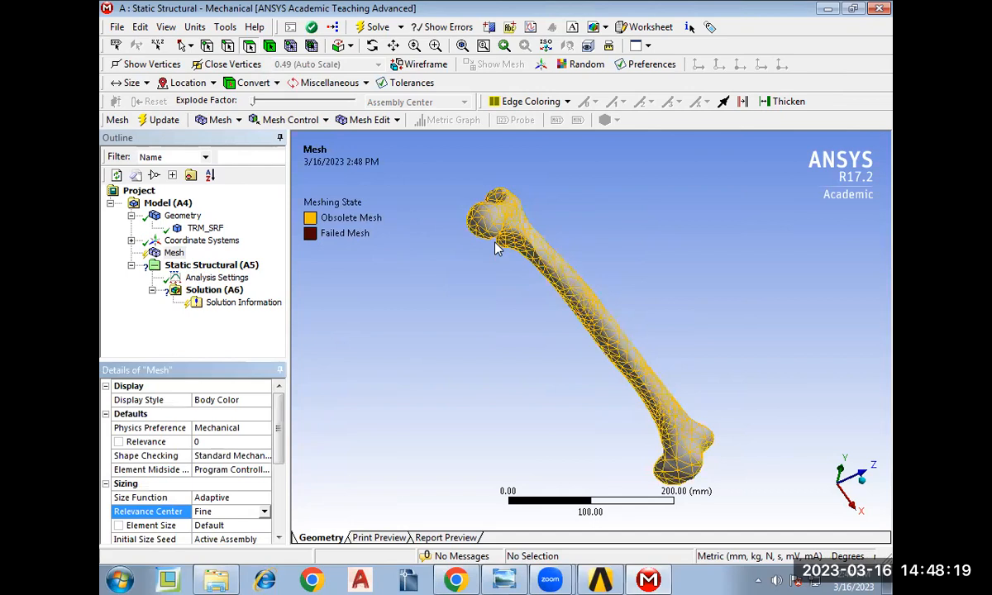
Set the Span Angle Center in the mesh's Sizing settings to Fine.
{"action": "left_click_drag", "start_coordinate": [278, 434], "coordinate": [282, 492]}
{"action": "left_click", "coordinate": [222, 469]}
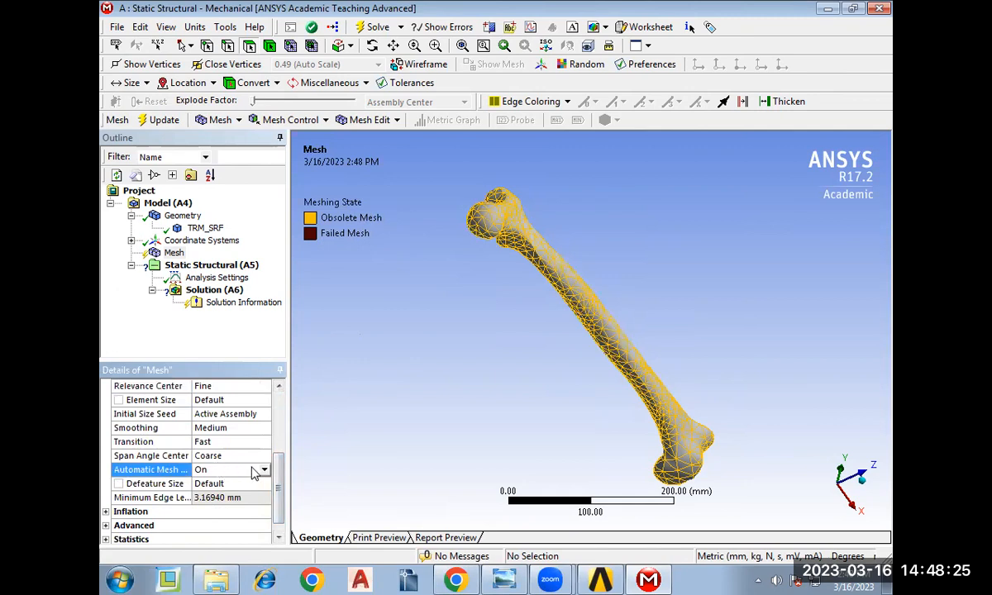
{"action": "left_click", "coordinate": [257, 457]}
{"action": "left_click", "coordinate": [264, 456]}
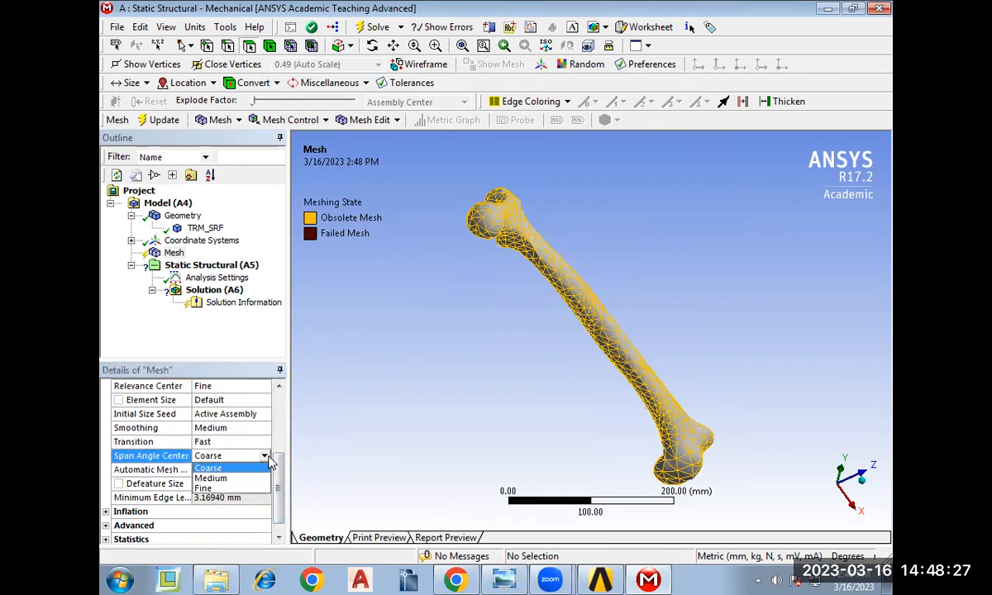
{"action": "left_click", "coordinate": [266, 490]}
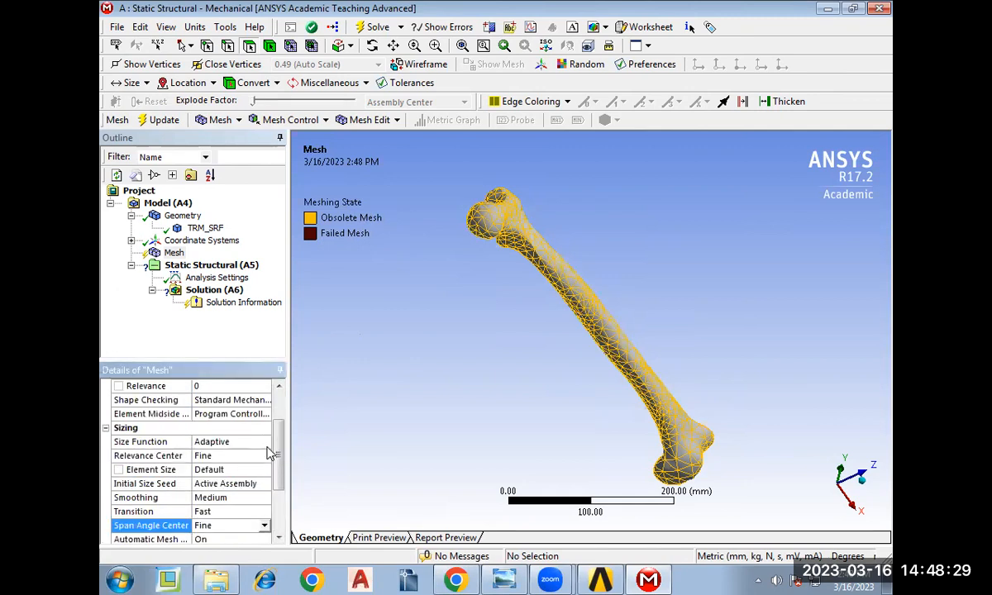
{"action": "left_click_drag", "start_coordinate": [279, 452], "coordinate": [281, 478]}
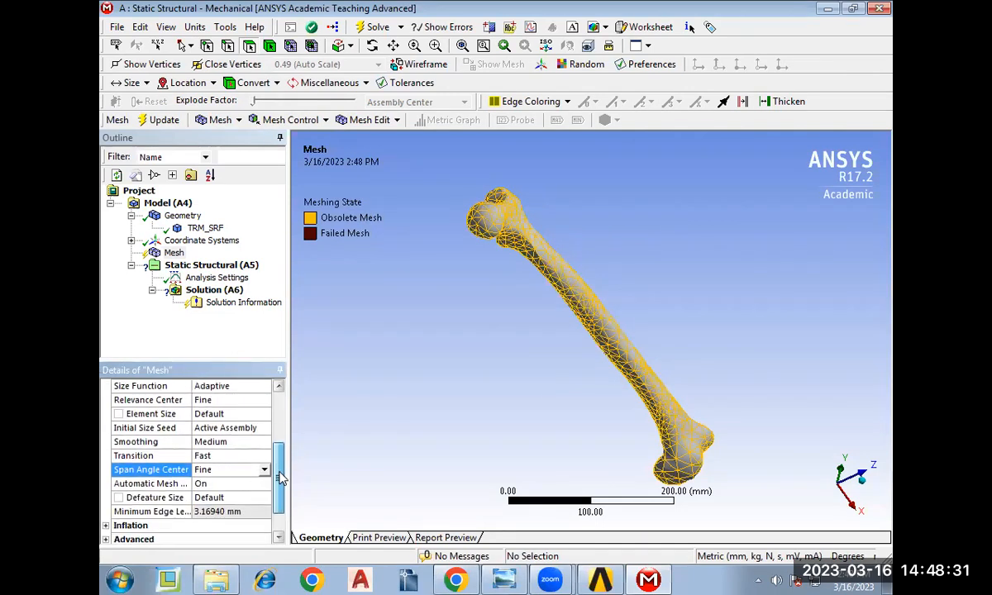
{"action": "scroll", "coordinate": [279, 473], "scroll_direction": "up", "scroll_amount": 2}
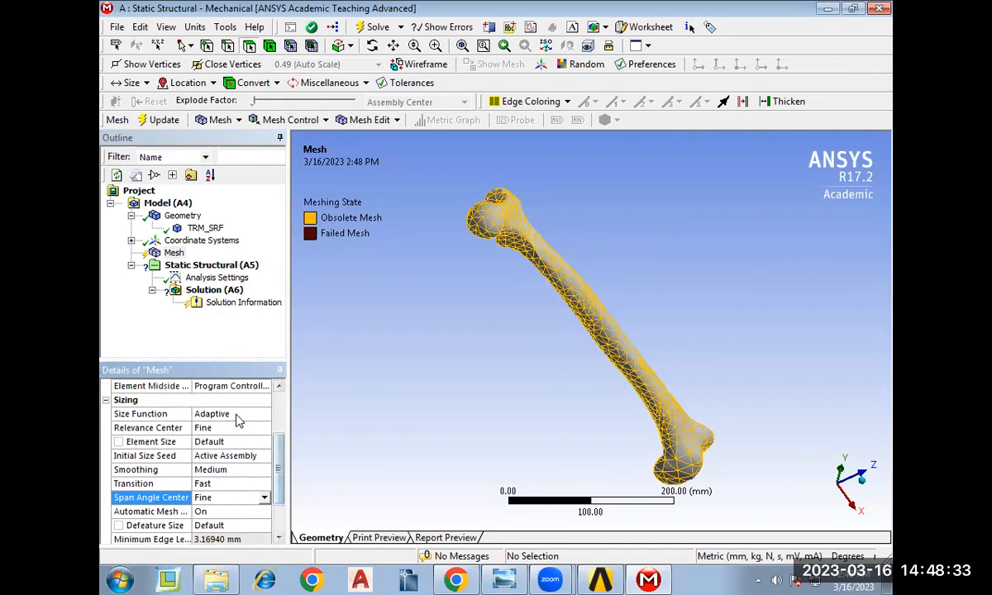
{"action": "left_click", "coordinate": [248, 417]}
{"action": "left_click", "coordinate": [264, 415]}
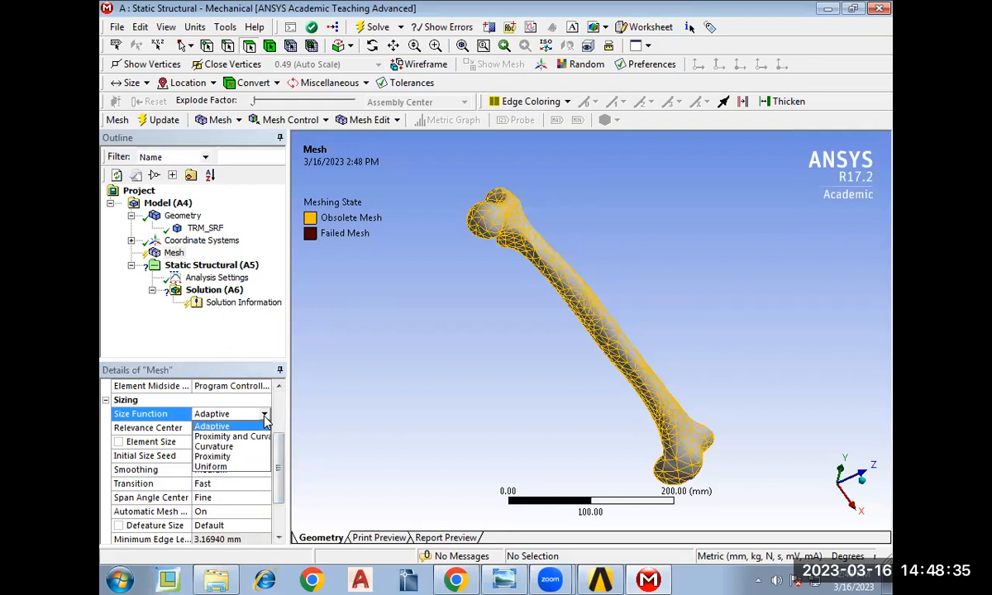
{"action": "left_click", "coordinate": [248, 397]}
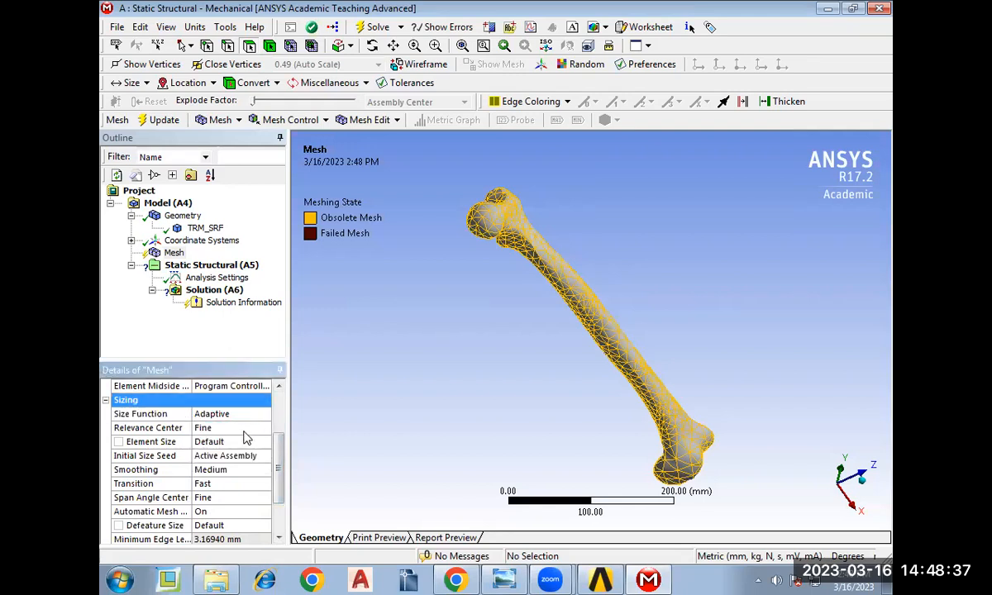
Set the global Element Size in the mesh's Sizing settings to 500 mm.
{"action": "left_click", "coordinate": [228, 444]}
{"action": "type", "text": "0"}
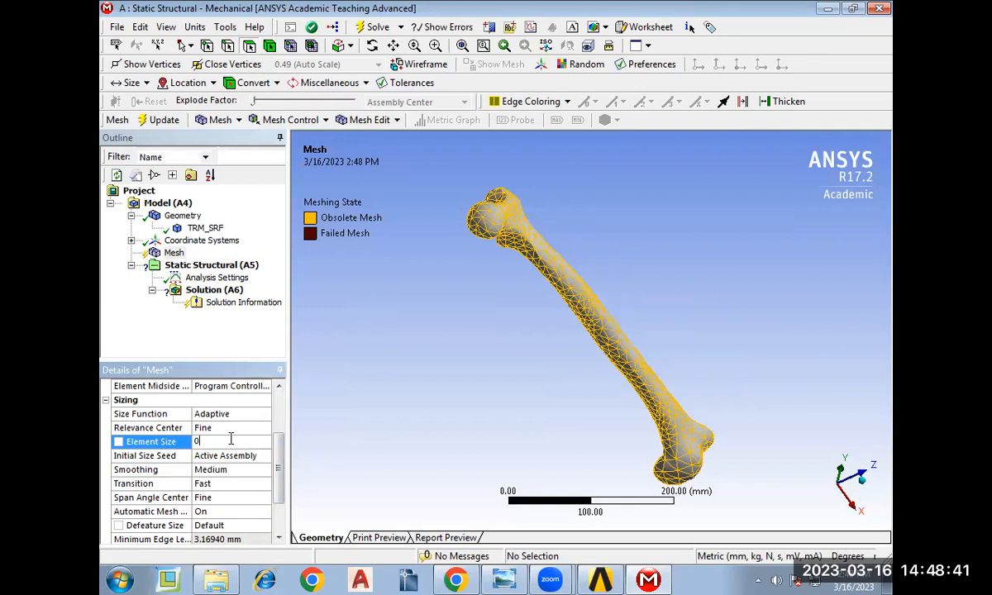
{"action": "key", "text": "BackSpace"}
{"action": "type", "text": "500"}
{"action": "left_click", "coordinate": [264, 481]}
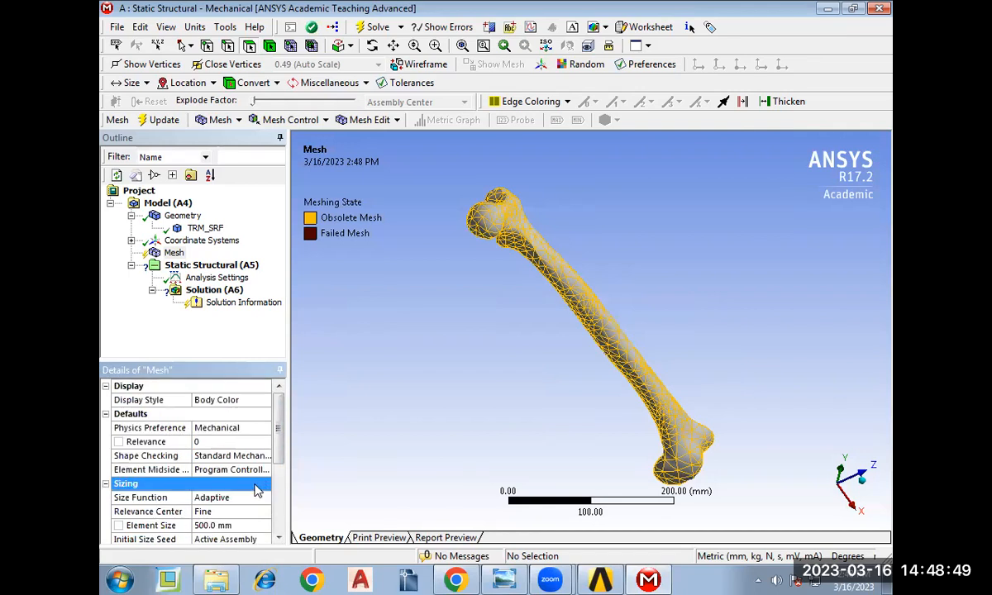
Review the mesh's Inflation and Advanced settings and the available Smoothing and Transition options.
{"action": "scroll", "coordinate": [279, 467], "scroll_direction": "down", "scroll_amount": 2}
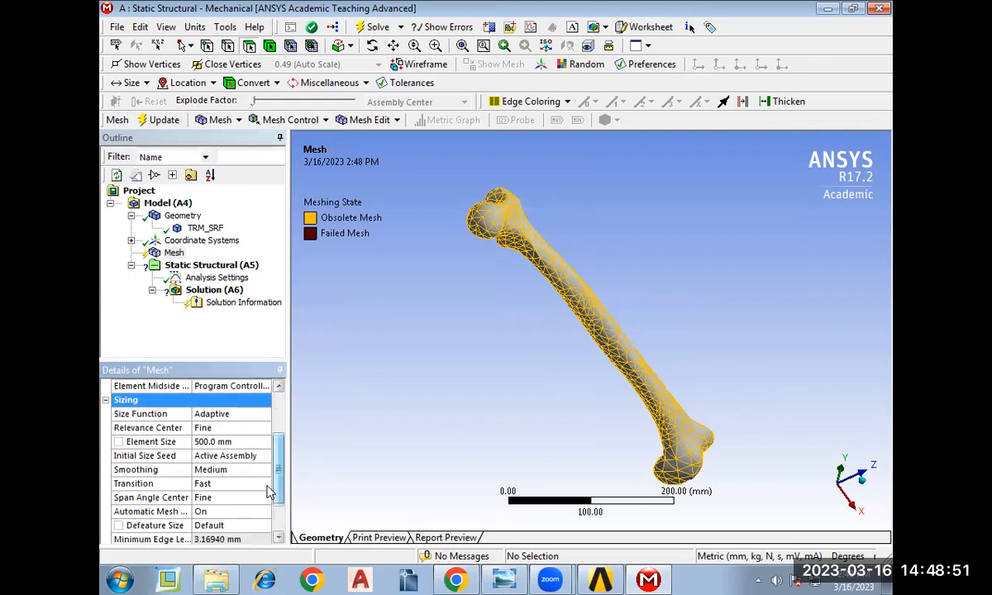
{"action": "scroll", "coordinate": [274, 478], "scroll_direction": "down", "scroll_amount": 2}
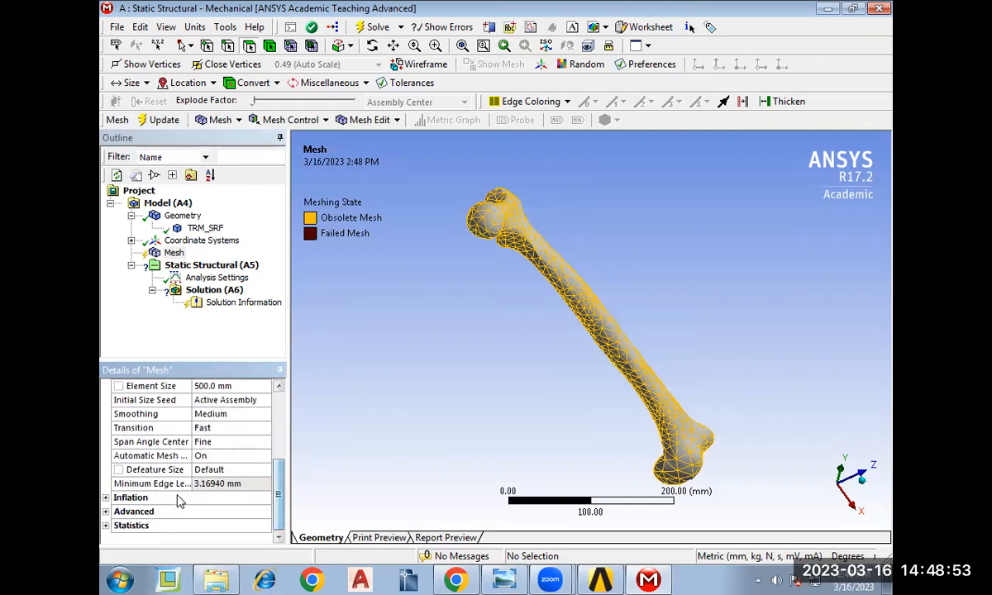
{"action": "left_click", "coordinate": [105, 498]}
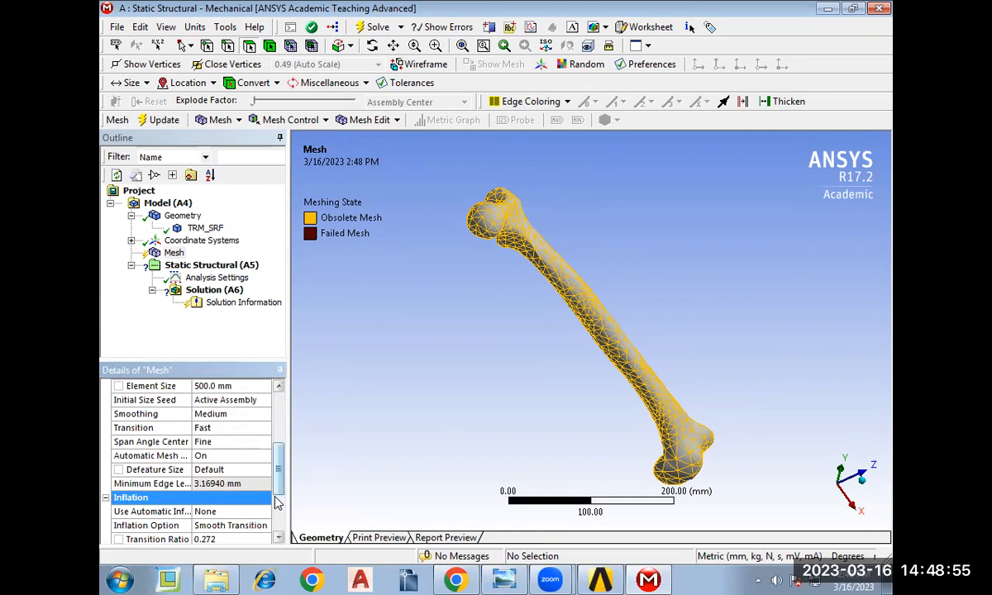
{"action": "scroll", "coordinate": [262, 451], "scroll_direction": "down", "scroll_amount": 2}
{"action": "left_click", "coordinate": [105, 512]}
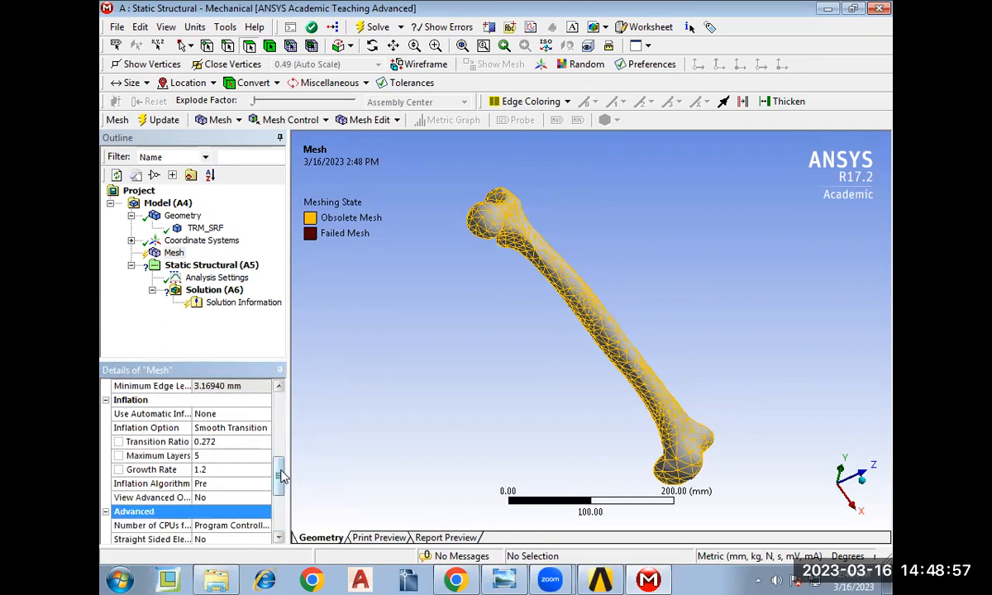
{"action": "scroll", "coordinate": [279, 504], "scroll_direction": "down", "scroll_amount": 2}
{"action": "left_click_drag", "start_coordinate": [279, 506], "coordinate": [281, 445]}
{"action": "scroll", "coordinate": [260, 413], "scroll_direction": "up", "scroll_amount": 2}
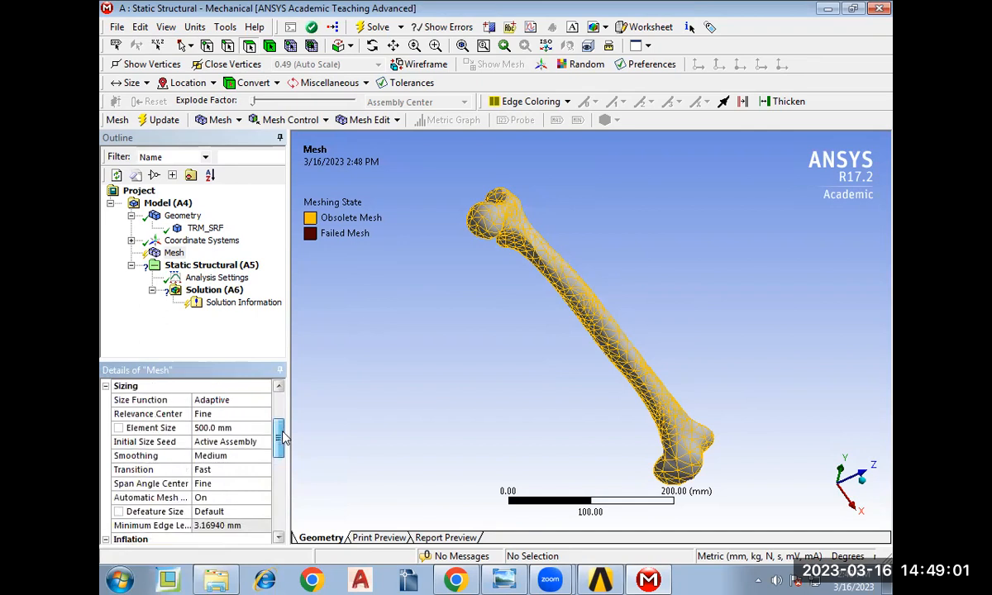
{"action": "left_click", "coordinate": [261, 456]}
{"action": "left_click", "coordinate": [264, 456]}
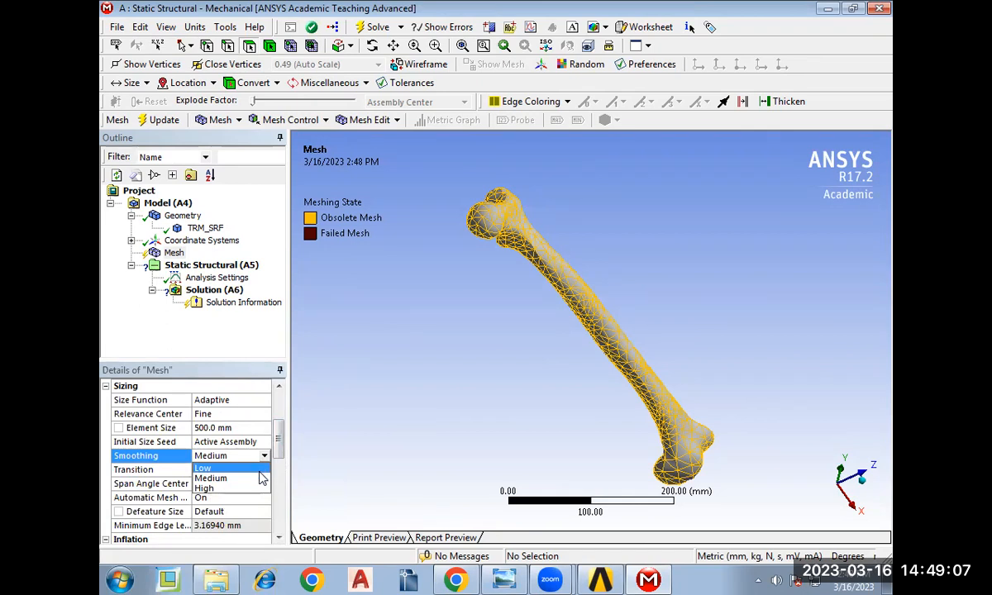
{"action": "left_click", "coordinate": [261, 485]}
{"action": "key", "text": "Down"}
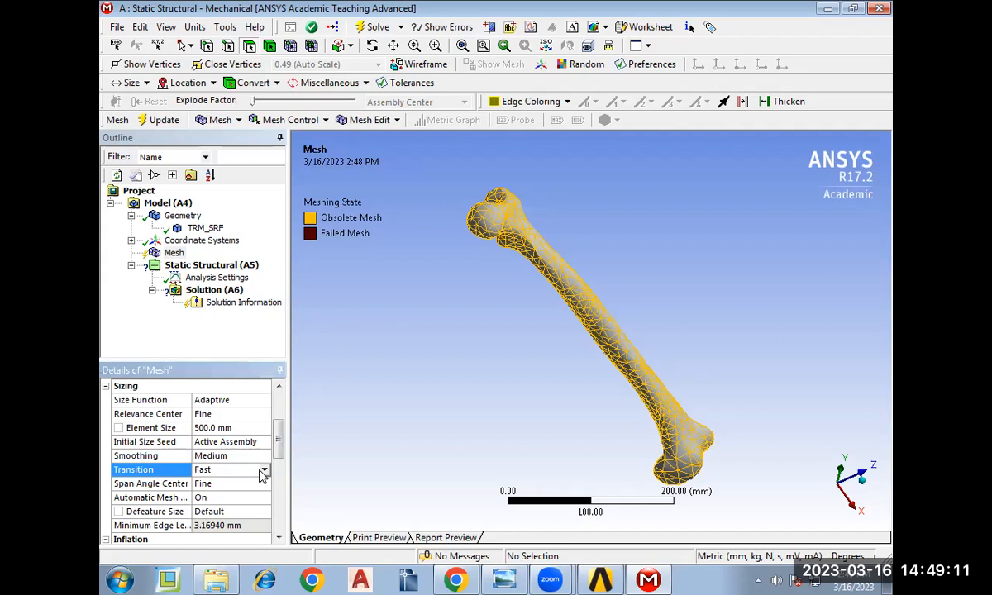
{"action": "left_click", "coordinate": [262, 470]}
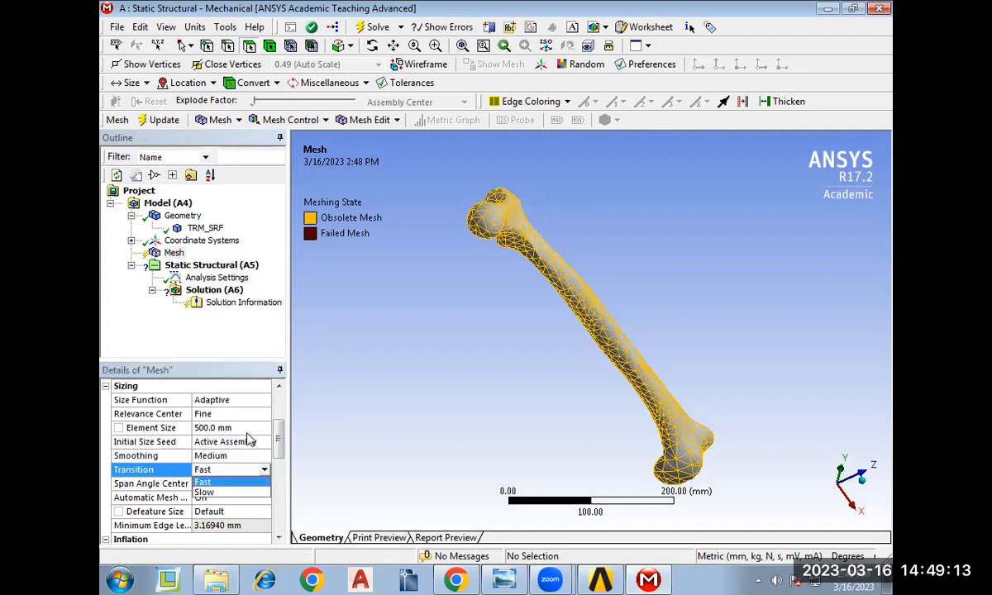
{"action": "left_click_drag", "start_coordinate": [280, 440], "coordinate": [277, 463]}
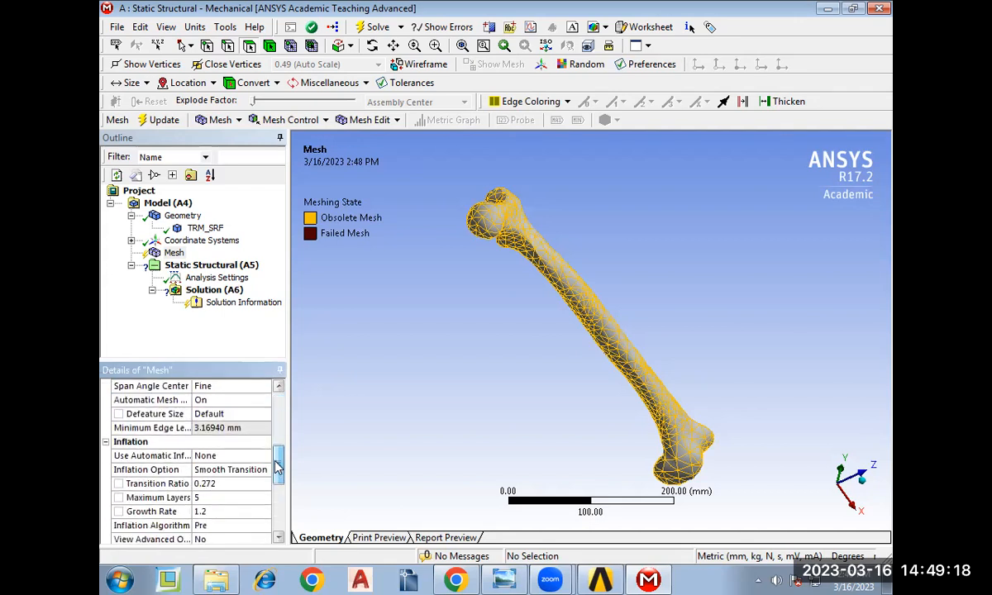
Add a Refinement control to the mesh, scoped to 49 faces on the femur's rounded head and the adjoining knob.
{"action": "right_click", "coordinate": [179, 256]}
{"action": "mouse_move", "coordinate": [263, 261]}
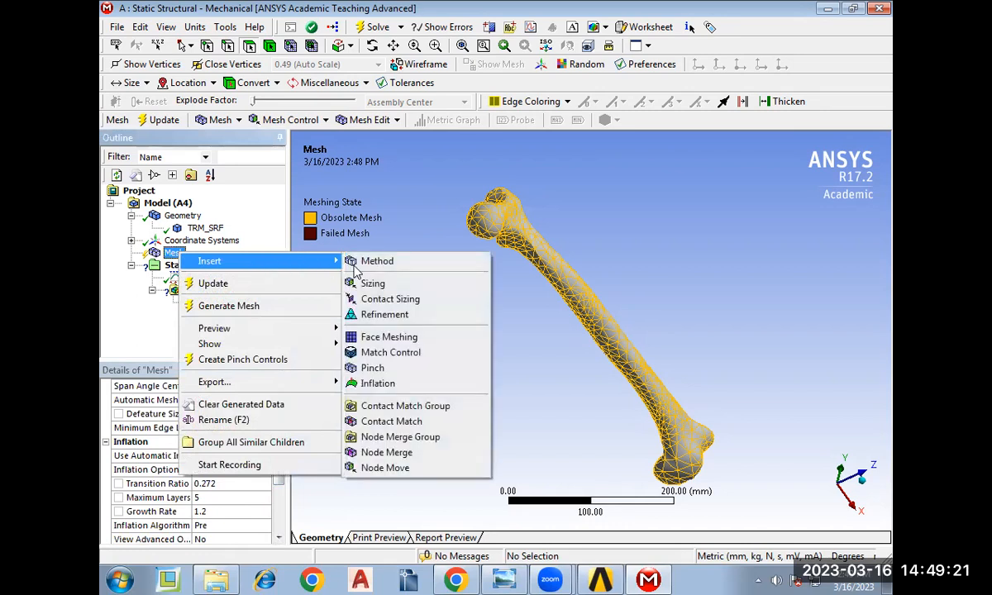
{"action": "left_click", "coordinate": [400, 316]}
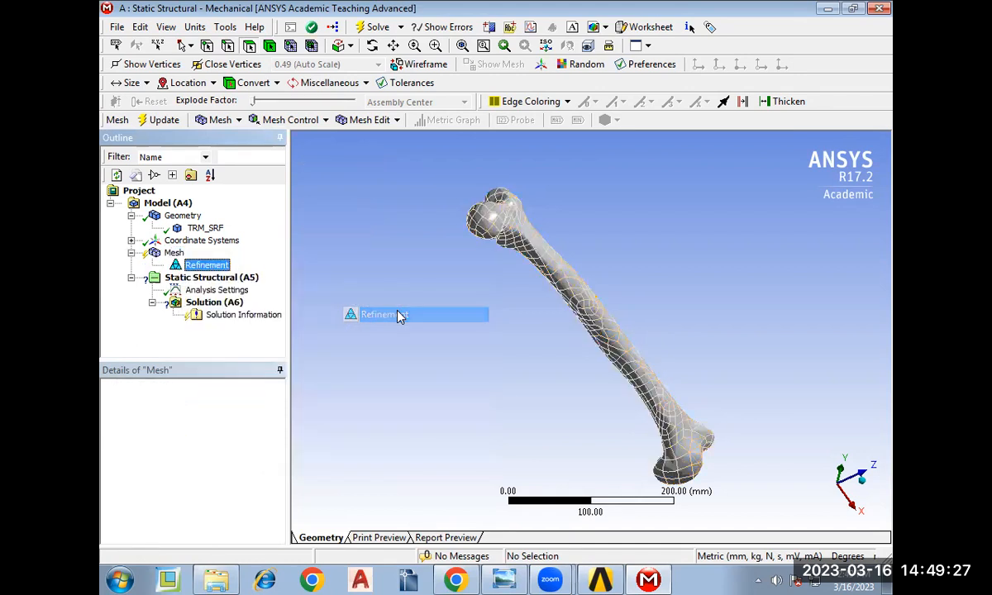
{"action": "left_click", "coordinate": [218, 416]}
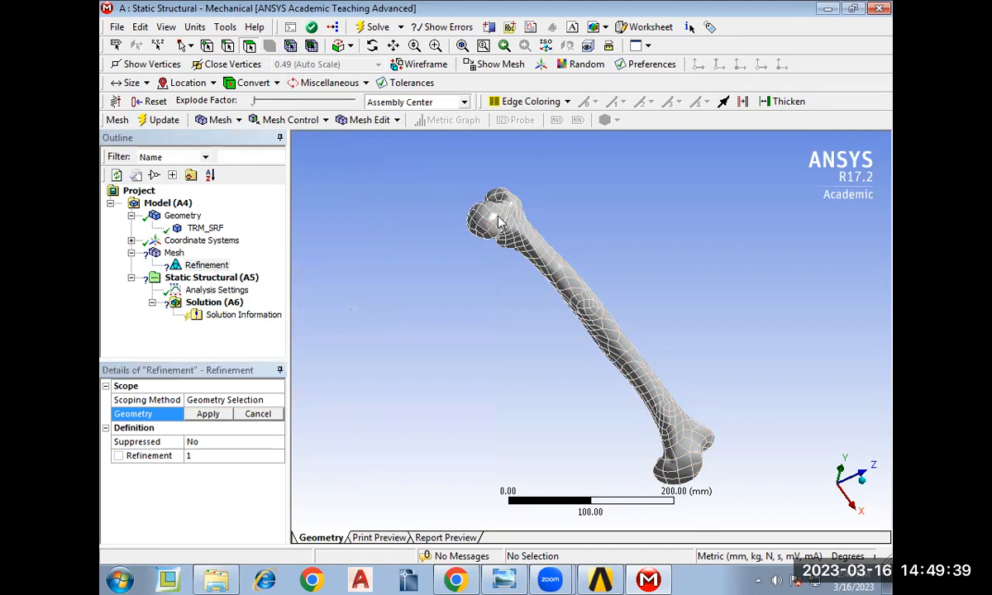
{"action": "left_click_drag", "start_coordinate": [498, 220], "coordinate": [509, 205]}
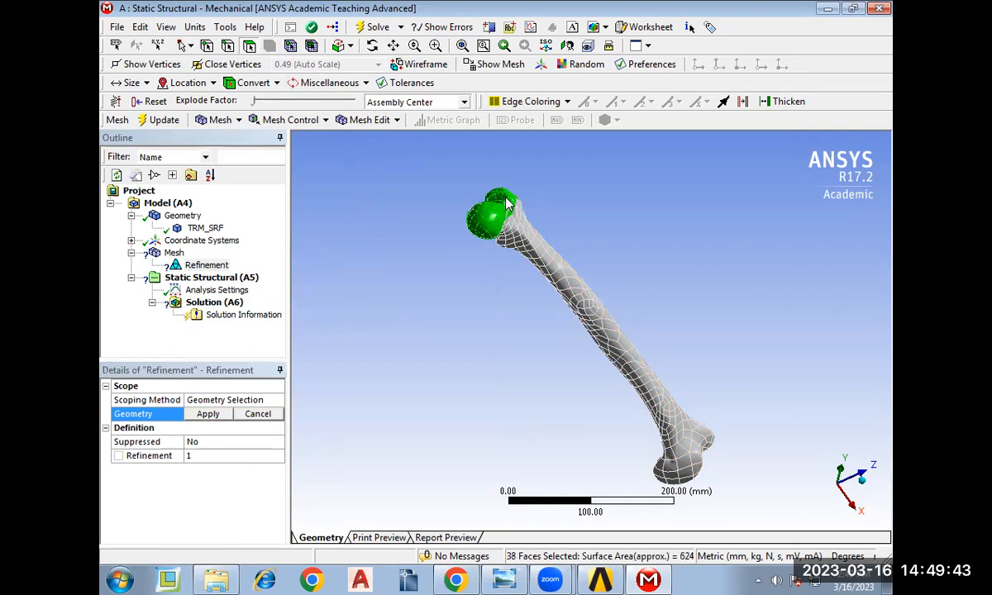
{"action": "middle_click_drag", "start_coordinate": [539, 183], "coordinate": [642, 292]}
{"action": "mouse_move", "coordinate": [584, 424]}
{"action": "left_mouse_down"}
{"action": "mouse_move", "coordinate": [606, 398]}
{"action": "mouse_move", "coordinate": [584, 425]}
{"action": "mouse_move", "coordinate": [598, 480]}
{"action": "mouse_move", "coordinate": [593, 424]}
{"action": "mouse_move", "coordinate": [588, 431]}
{"action": "left_mouse_up"}
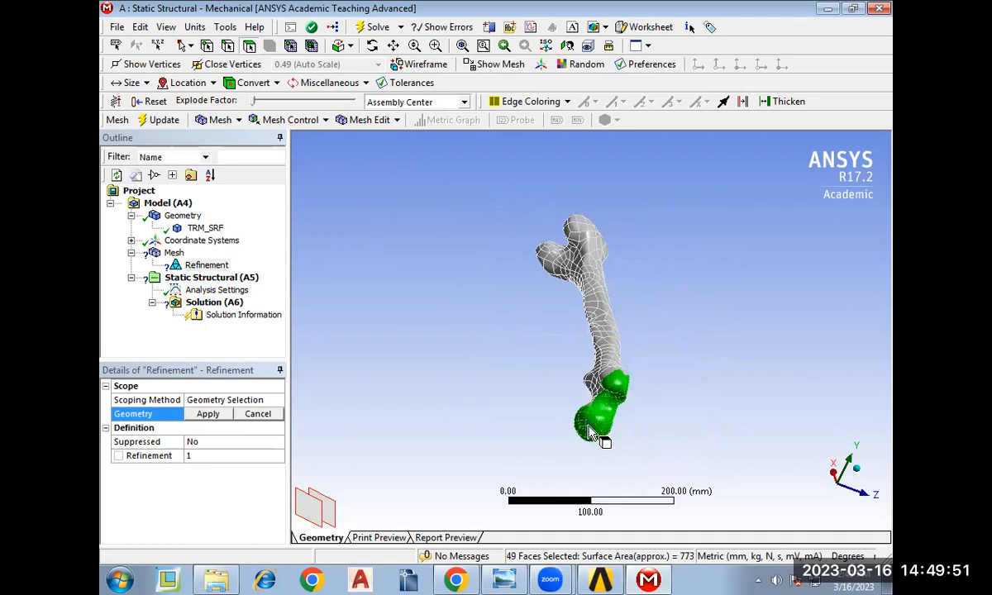
{"action": "left_click", "coordinate": [209, 414]}
{"action": "middle_click_drag", "start_coordinate": [449, 408], "coordinate": [441, 354]}
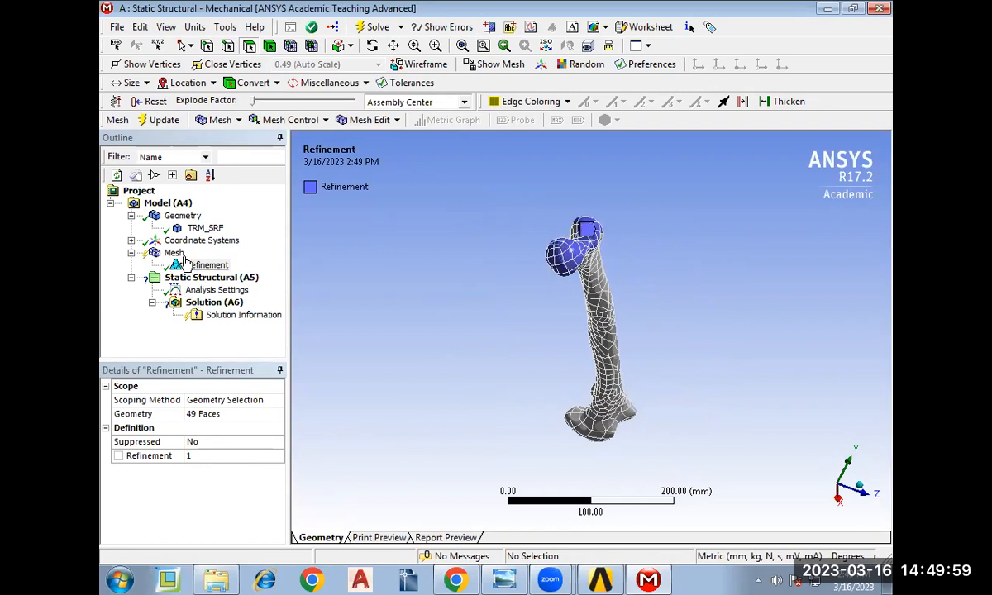
Add a Sizing control of type Element Size to the mesh, scoped to the whole femur body.
{"action": "right_click", "coordinate": [178, 253]}
{"action": "mouse_move", "coordinate": [211, 262]}
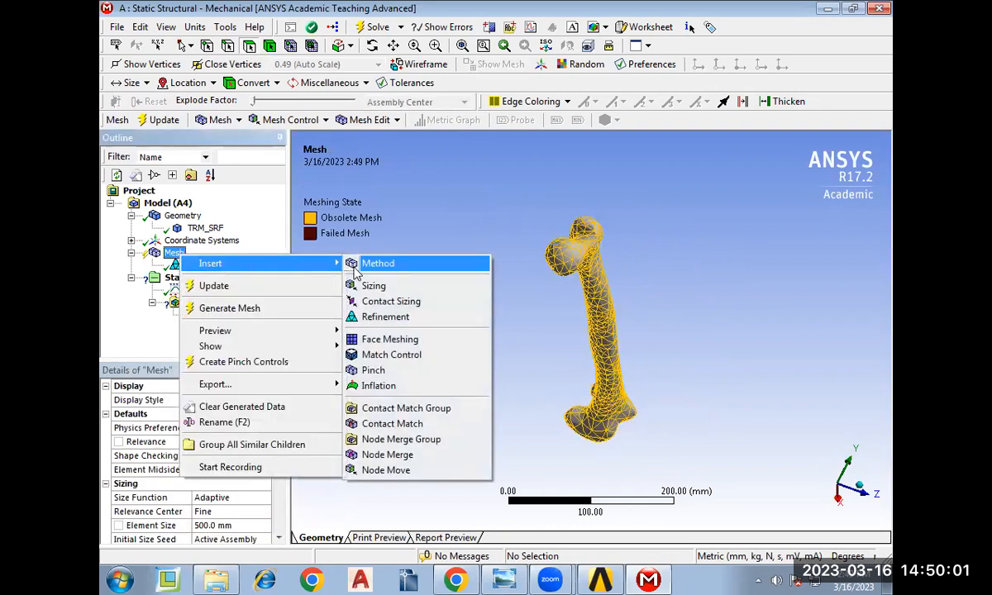
{"action": "left_click", "coordinate": [415, 286]}
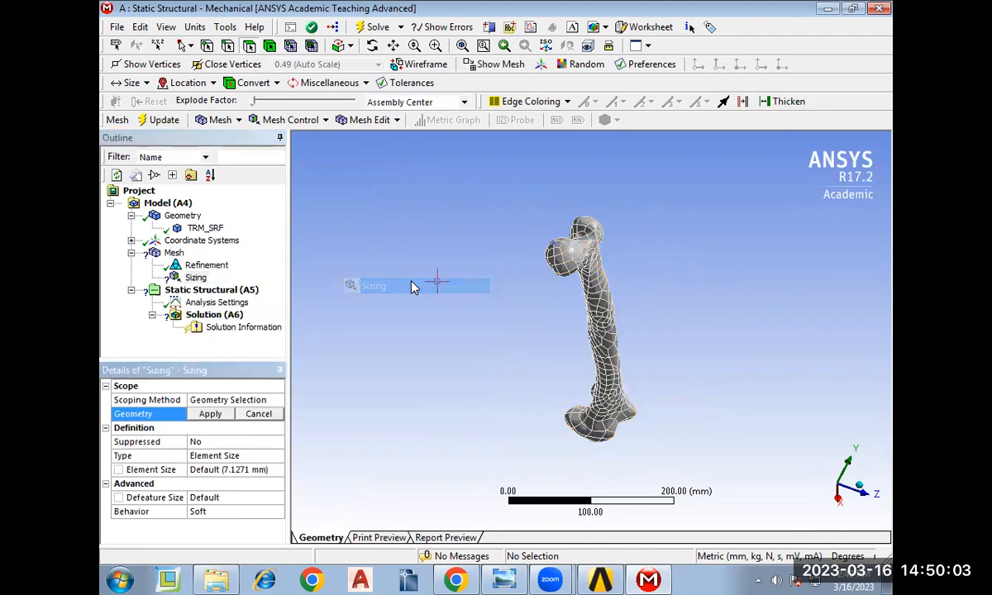
{"action": "left_click", "coordinate": [217, 456]}
{"action": "left_click", "coordinate": [277, 456]}
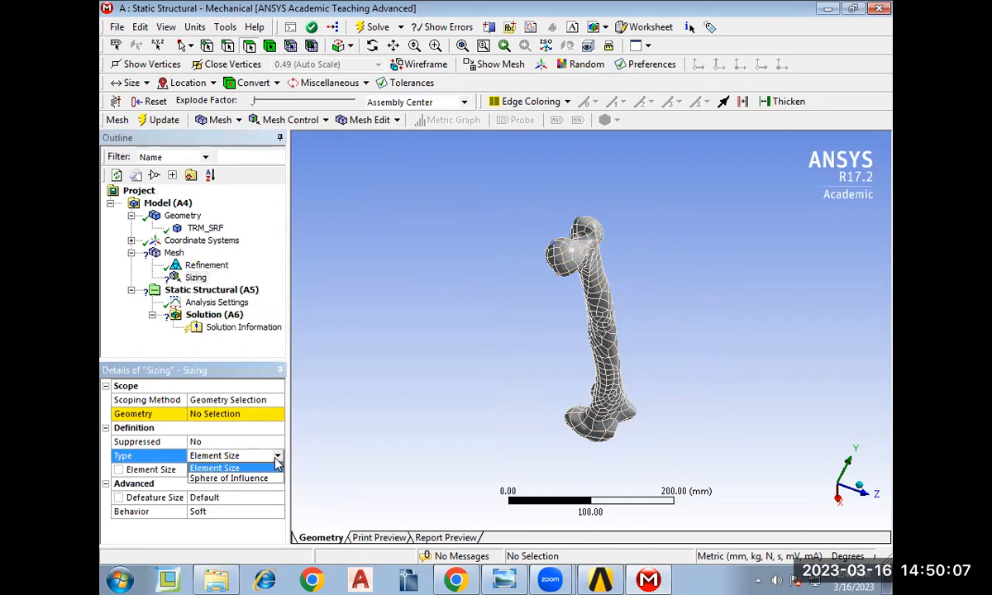
{"action": "left_click", "coordinate": [272, 468]}
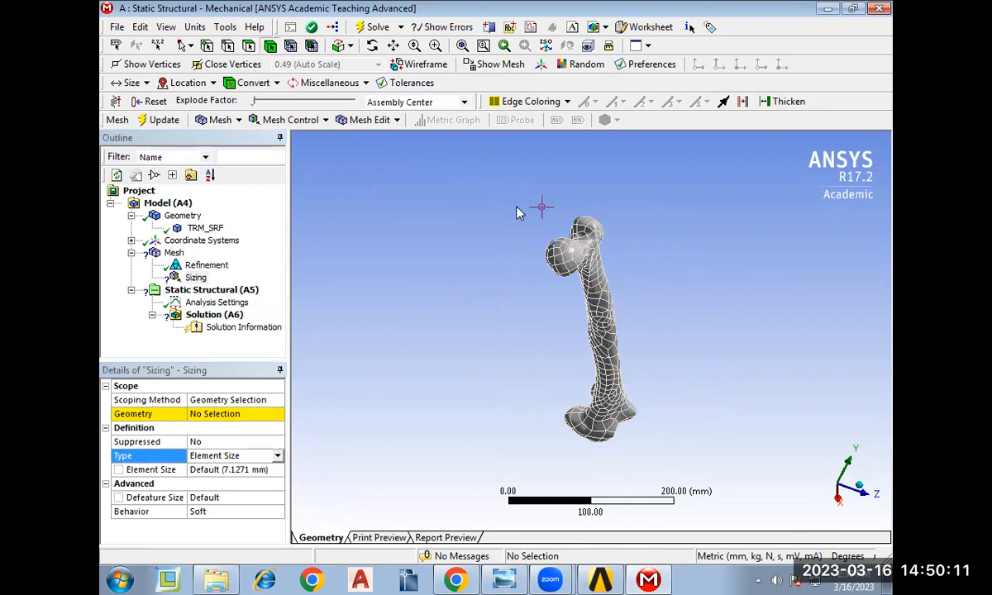
{"action": "left_click", "coordinate": [595, 289]}
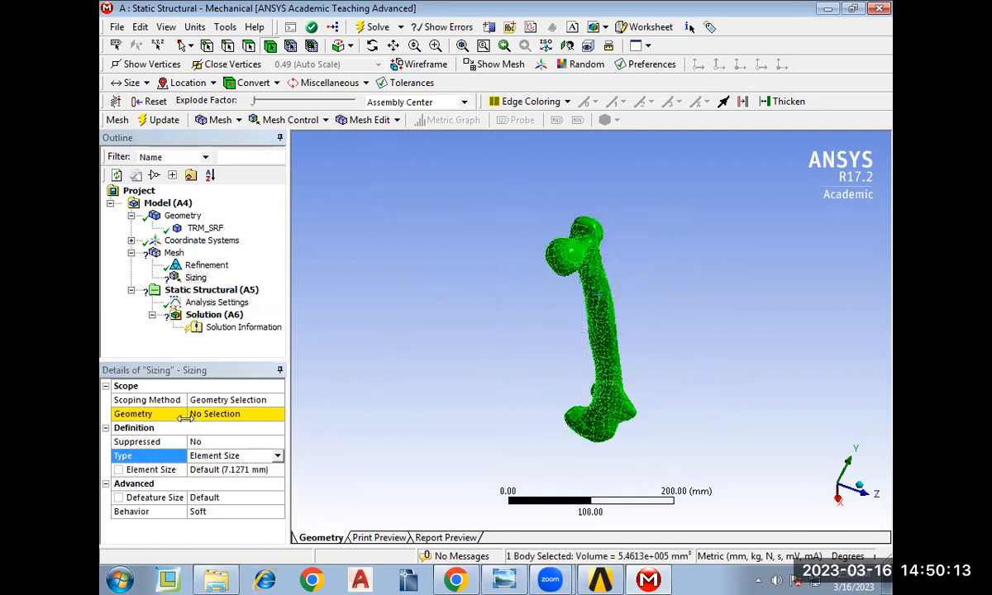
{"action": "left_click", "coordinate": [207, 413]}
{"action": "left_click", "coordinate": [206, 414]}
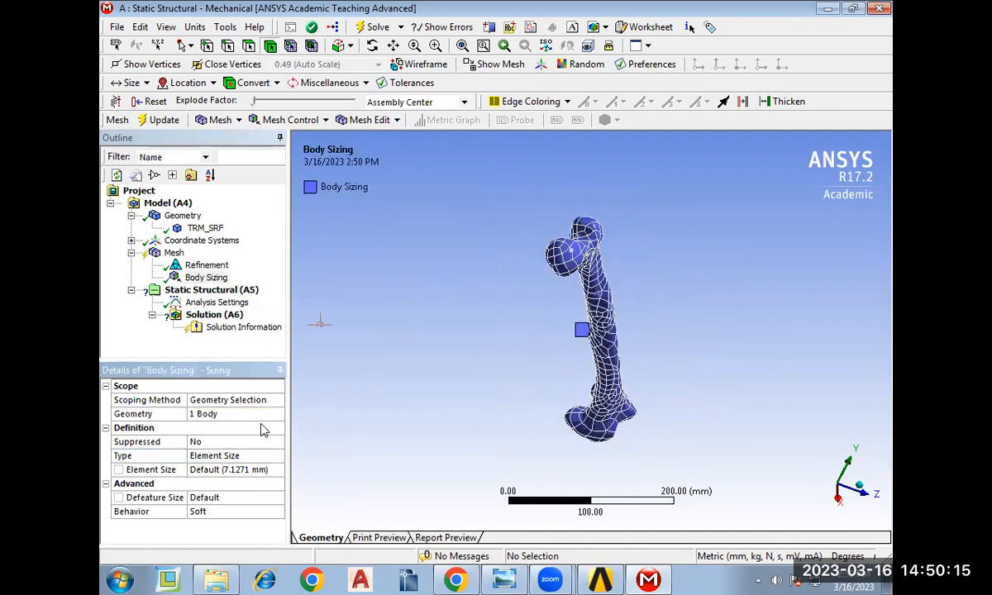
Generate the femur's mesh again with the face refinement and body sizing controls applied.
{"action": "right_click", "coordinate": [173, 253]}
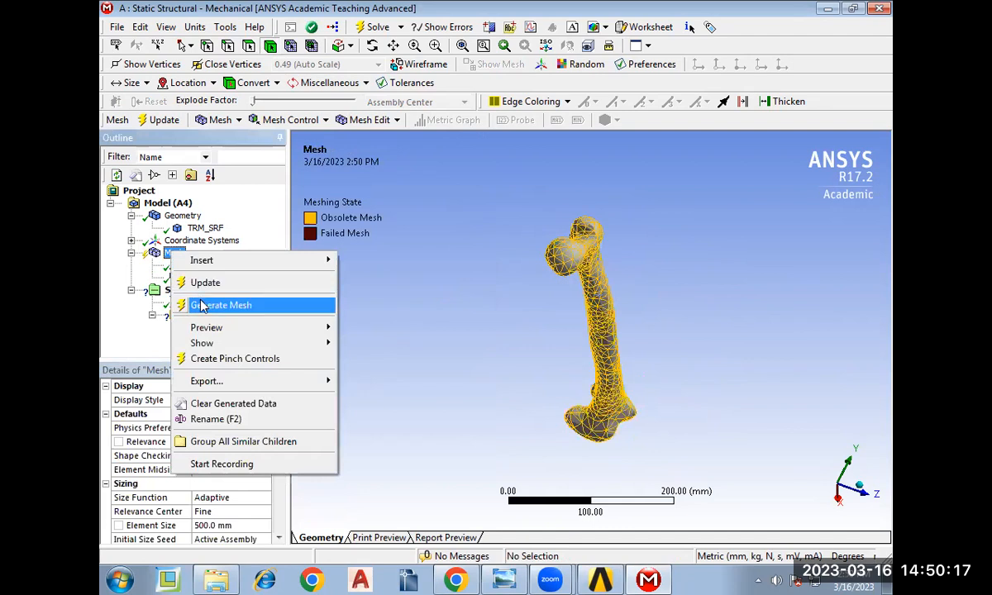
{"action": "left_click", "coordinate": [204, 305]}
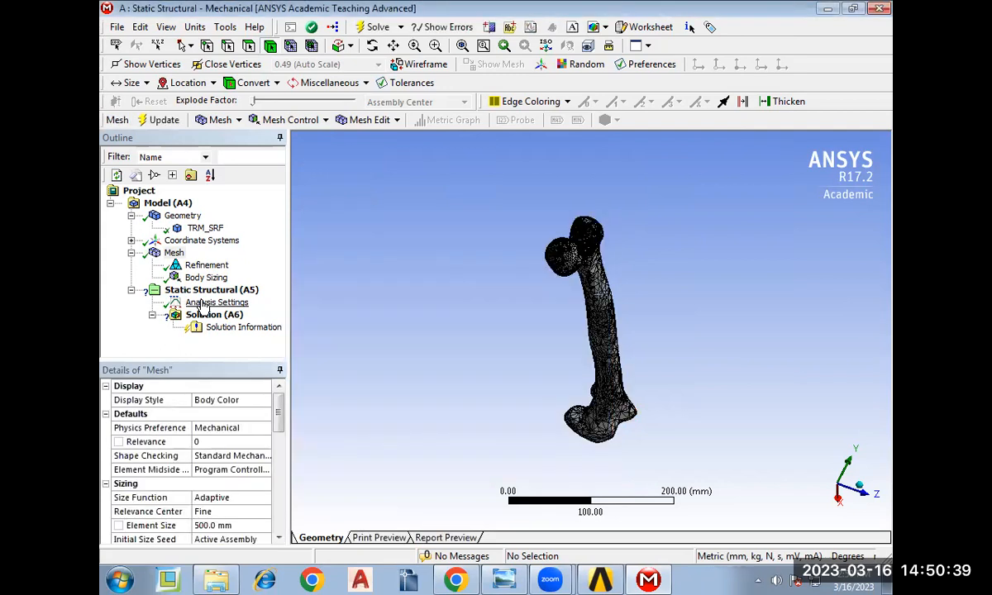
{"action": "middle_click_drag", "start_coordinate": [585, 196], "coordinate": [578, 231]}
Examine the refined mesh on the femur's rounded head up close and compare the bone with the skeleton picture in Windows Photo Viewer.
{"action": "left_click", "coordinate": [185, 289]}
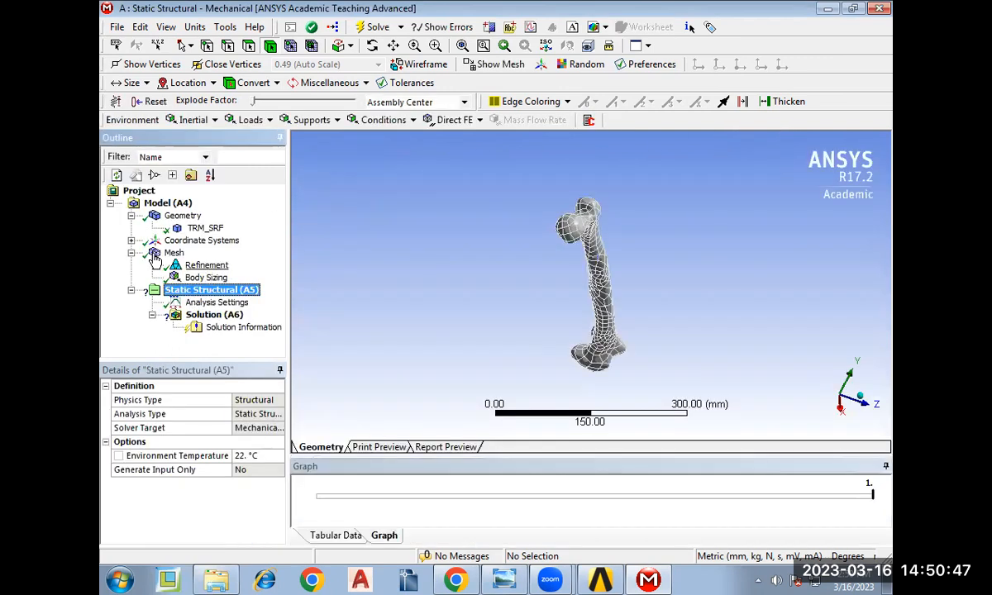
{"action": "left_click", "coordinate": [153, 254]}
{"action": "middle_click_drag", "start_coordinate": [467, 240], "coordinate": [453, 178]}
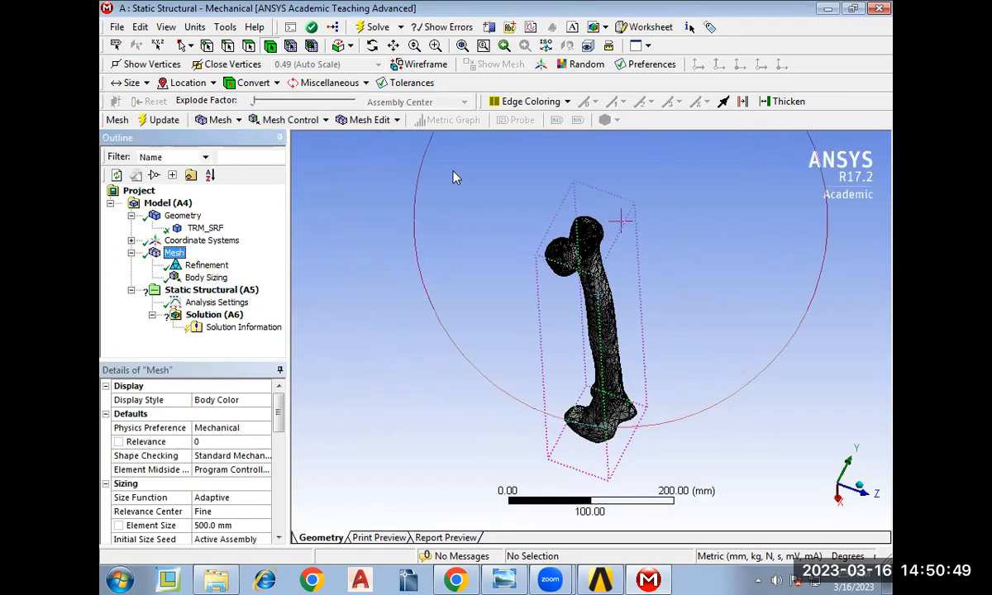
{"action": "left_click", "coordinate": [435, 47]}
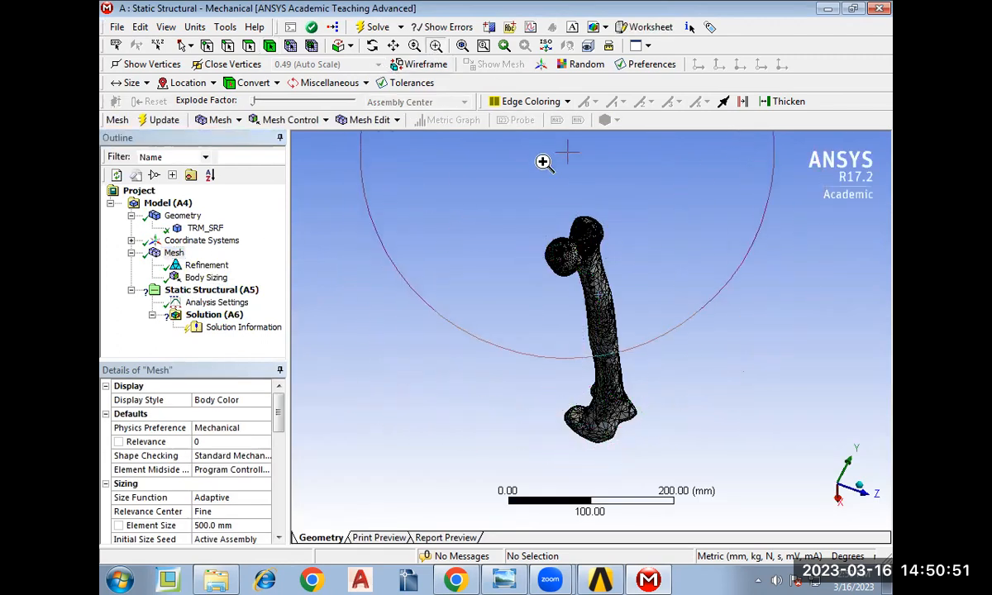
{"action": "left_click_drag", "start_coordinate": [548, 223], "coordinate": [591, 295]}
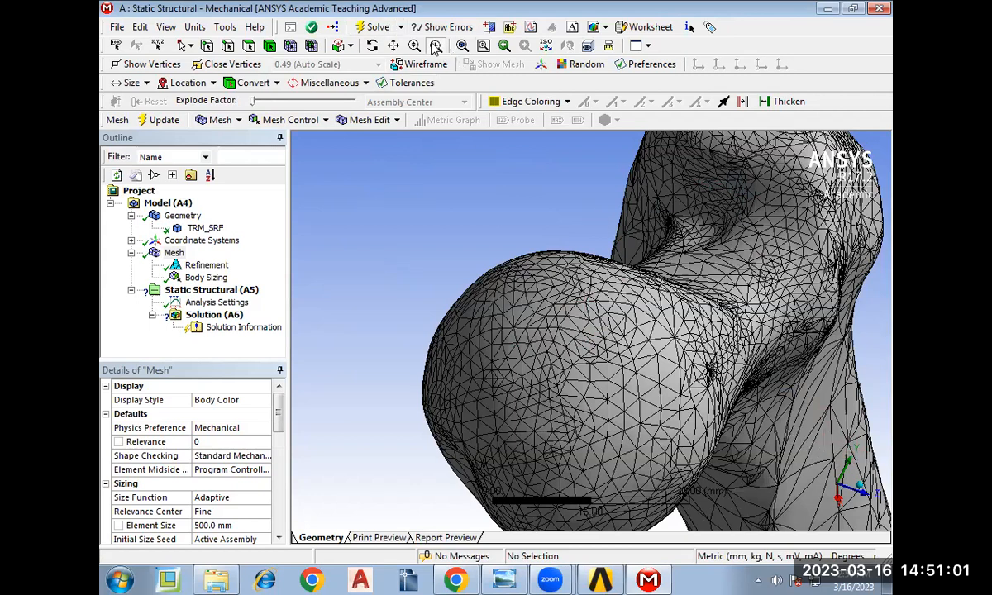
{"action": "left_click", "coordinate": [462, 45]}
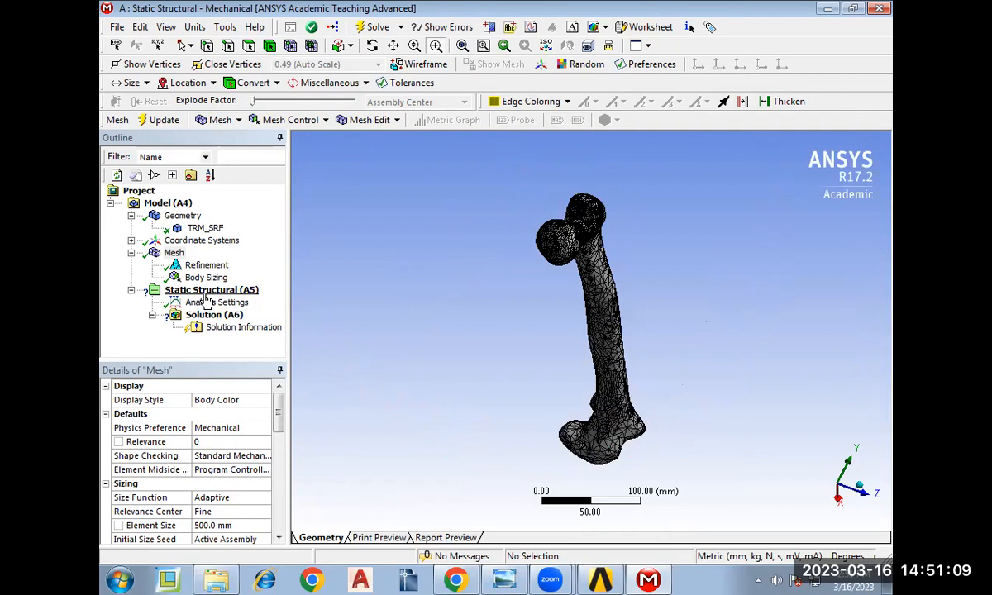
{"action": "left_click_drag", "start_coordinate": [306, 292], "coordinate": [545, 167]}
{"action": "scroll", "coordinate": [551, 165], "scroll_direction": "down", "scroll_amount": 2}
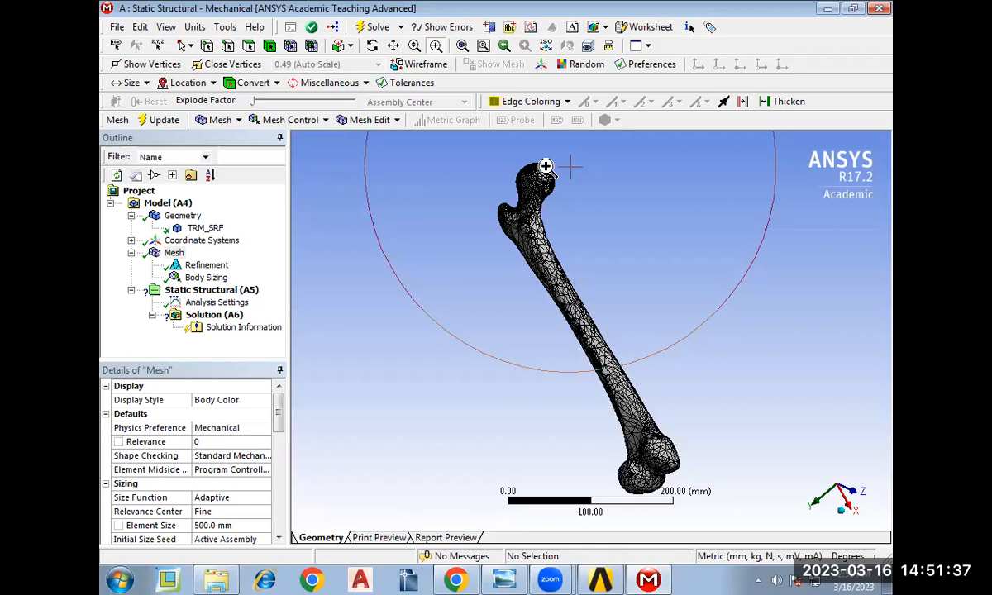
{"action": "left_click_drag", "start_coordinate": [546, 169], "coordinate": [641, 460]}
{"action": "left_click", "coordinate": [503, 579]}
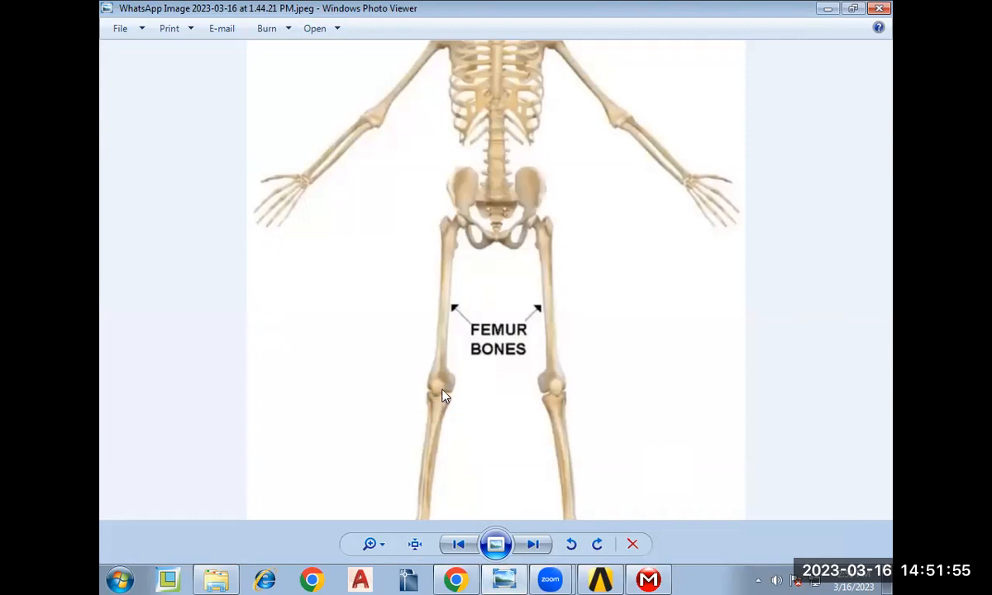
{"action": "left_click", "coordinate": [648, 580]}
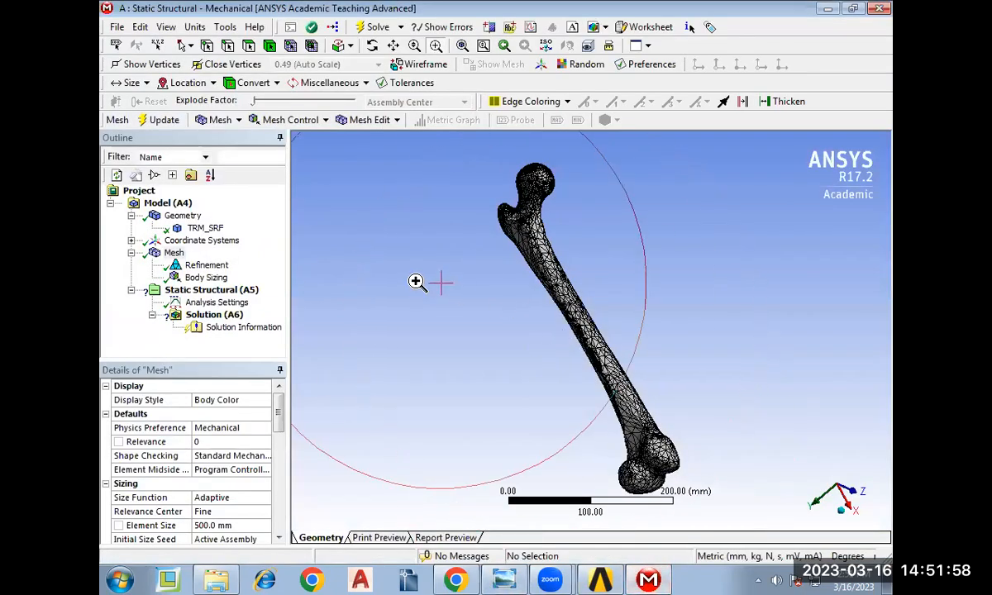
Insert a Force load into the Static Structural analysis and open its Define By options.
{"action": "right_click", "coordinate": [212, 291]}
{"action": "mouse_move", "coordinate": [301, 308]}
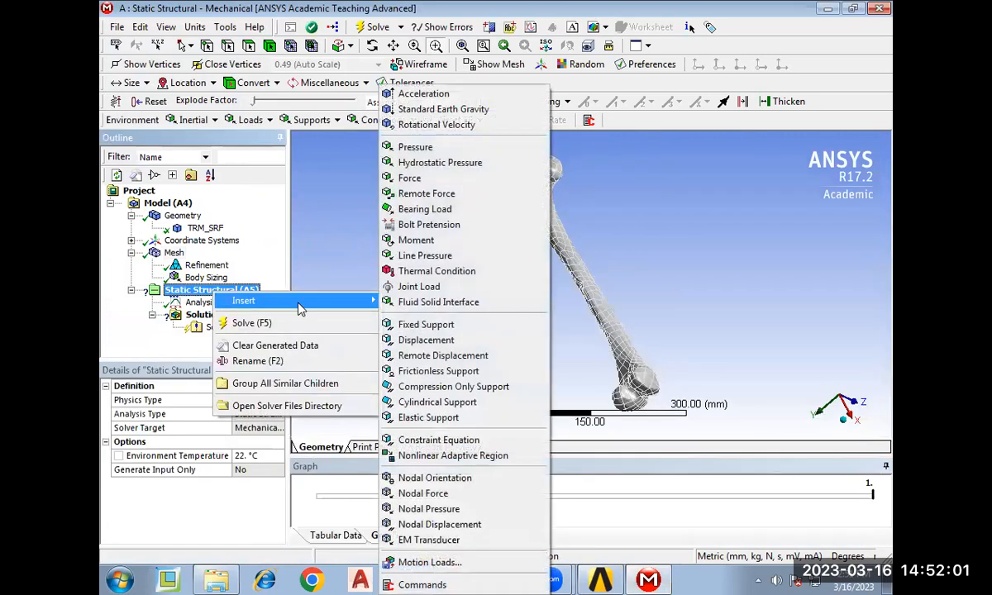
{"action": "left_click", "coordinate": [417, 179]}
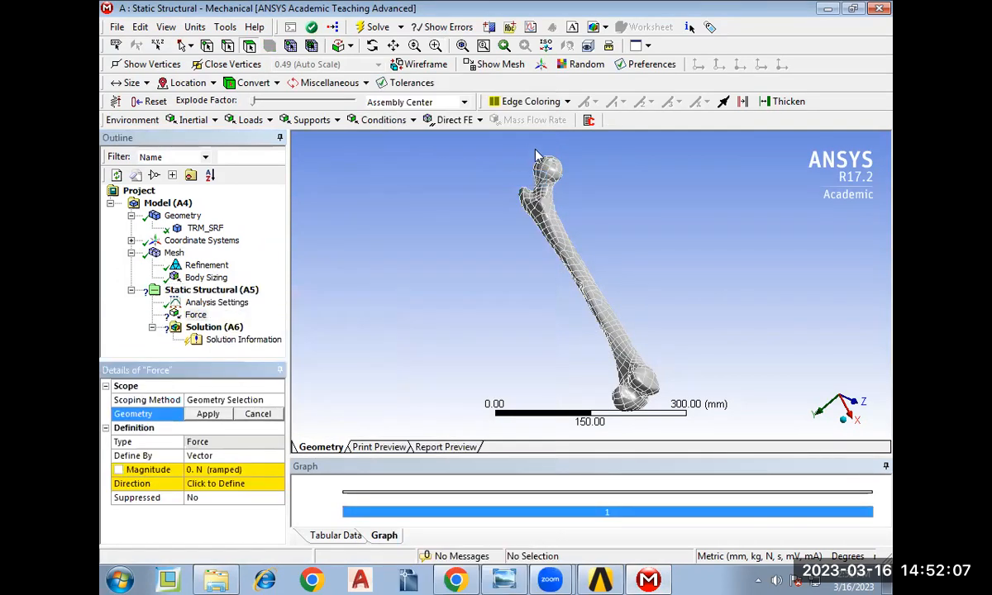
{"action": "middle_click_drag", "start_coordinate": [555, 147], "coordinate": [578, 146]}
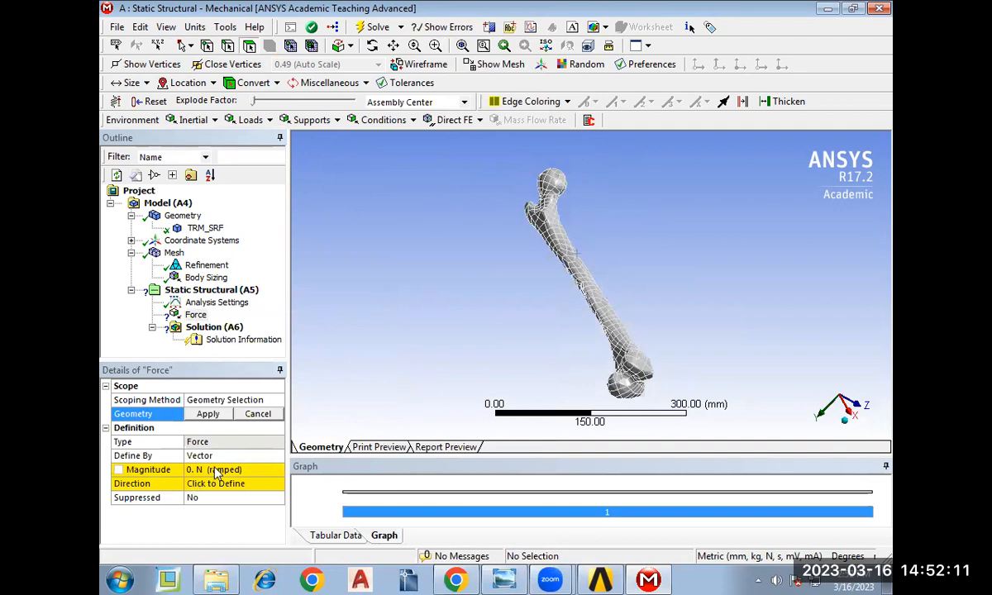
{"action": "left_click", "coordinate": [277, 459]}
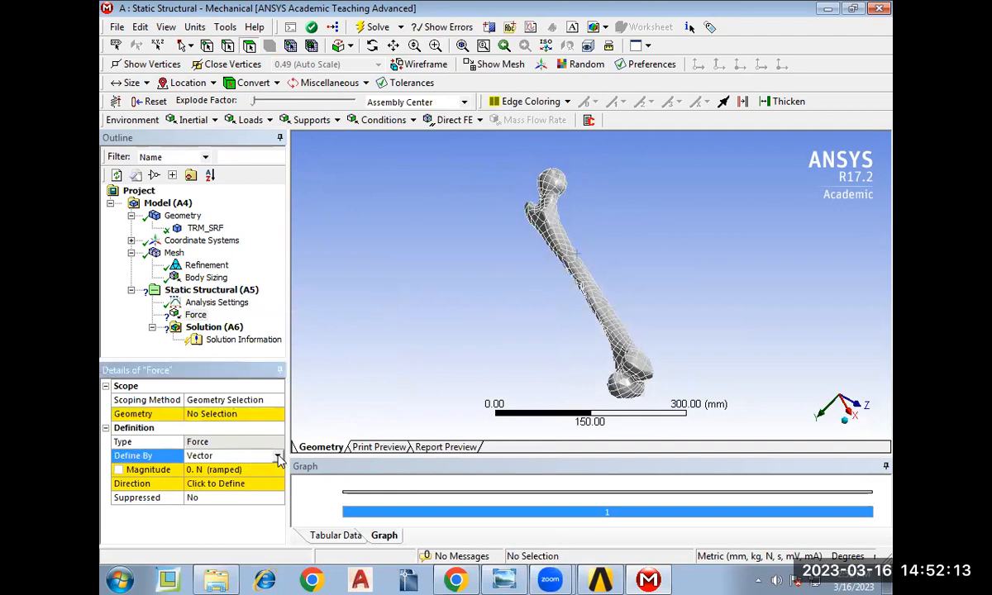
{"action": "left_click", "coordinate": [277, 459]}
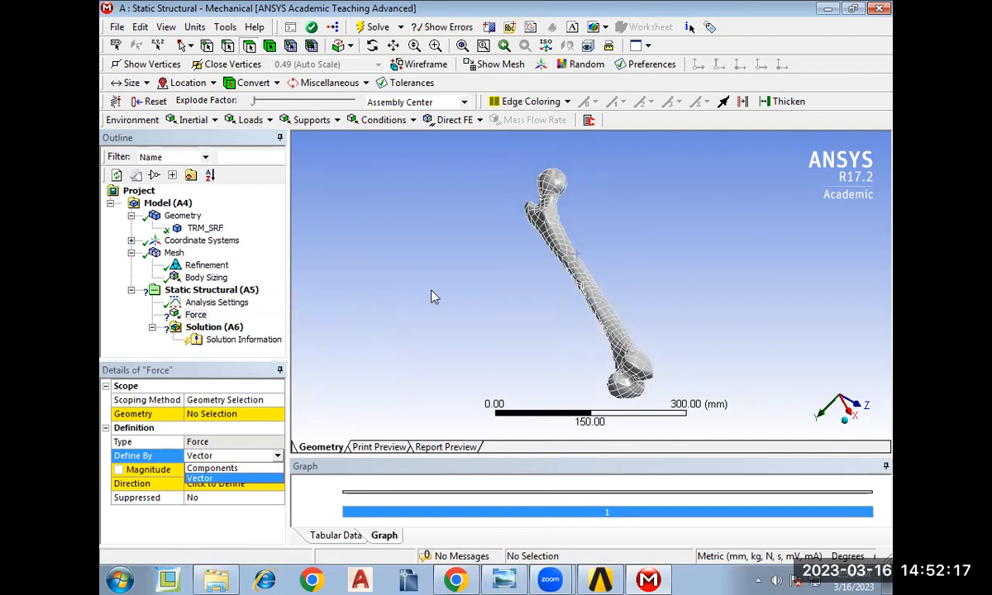
Scope the force to 30 faces covering all sides of the femur's rounded head.
{"action": "left_click", "coordinate": [550, 175]}
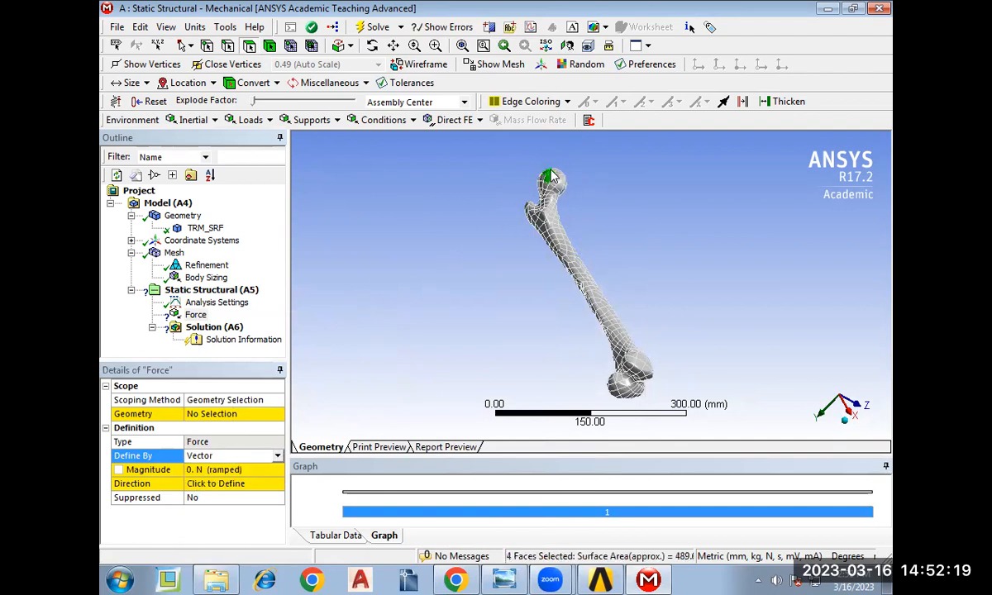
{"action": "left_click", "coordinate": [545, 175], "text": "ctrl"}
{"action": "left_click", "coordinate": [540, 181], "text": "ctrl"}
{"action": "left_click", "coordinate": [544, 178], "text": "ctrl"}
{"action": "left_click", "coordinate": [549, 176], "text": "ctrl"}
{"action": "left_click", "coordinate": [554, 180], "text": "ctrl"}
{"action": "left_click", "coordinate": [560, 184], "text": "ctrl"}
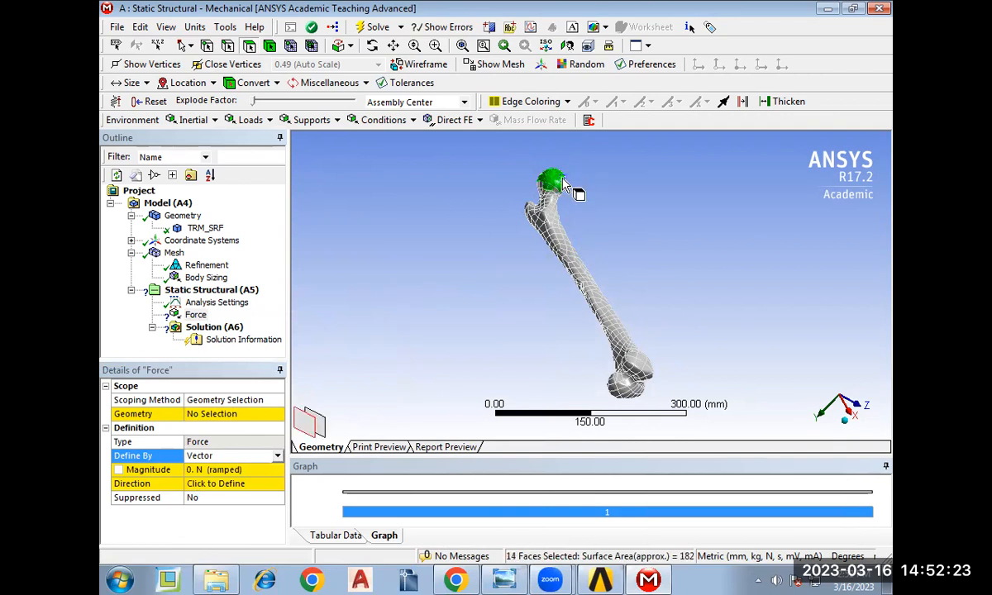
{"action": "middle_click_drag", "start_coordinate": [537, 155], "coordinate": [534, 274]}
{"action": "left_click", "coordinate": [526, 258], "text": "ctrl"}
{"action": "left_click", "coordinate": [532, 251], "text": "ctrl"}
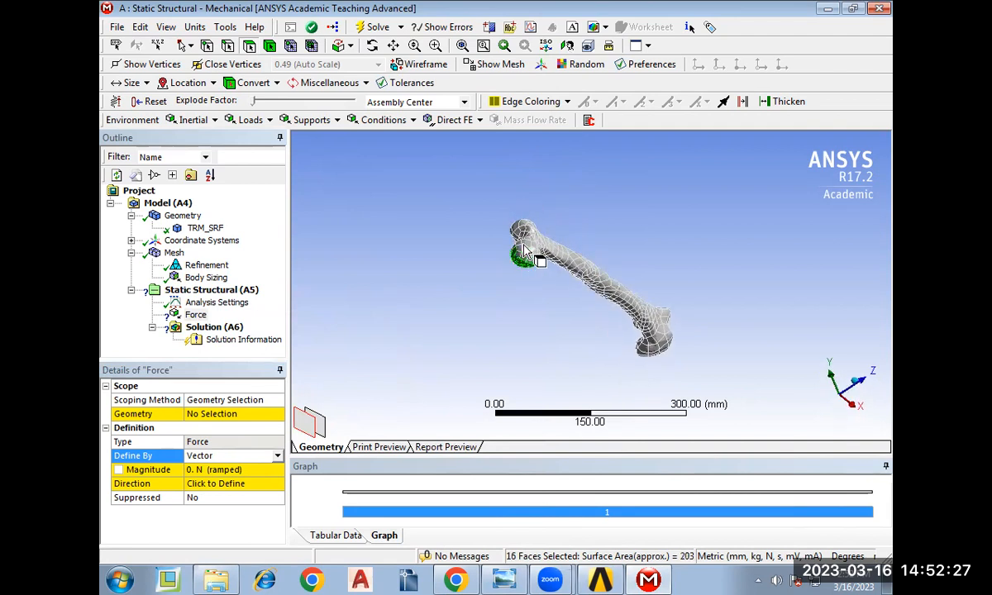
{"action": "left_click", "coordinate": [531, 253], "text": "ctrl"}
{"action": "left_click", "coordinate": [531, 258], "text": "ctrl"}
{"action": "left_click", "coordinate": [531, 263], "text": "ctrl"}
{"action": "left_click", "coordinate": [533, 271], "text": "ctrl"}
{"action": "left_click", "coordinate": [525, 259], "text": "ctrl"}
{"action": "left_click", "coordinate": [519, 257], "text": "ctrl"}
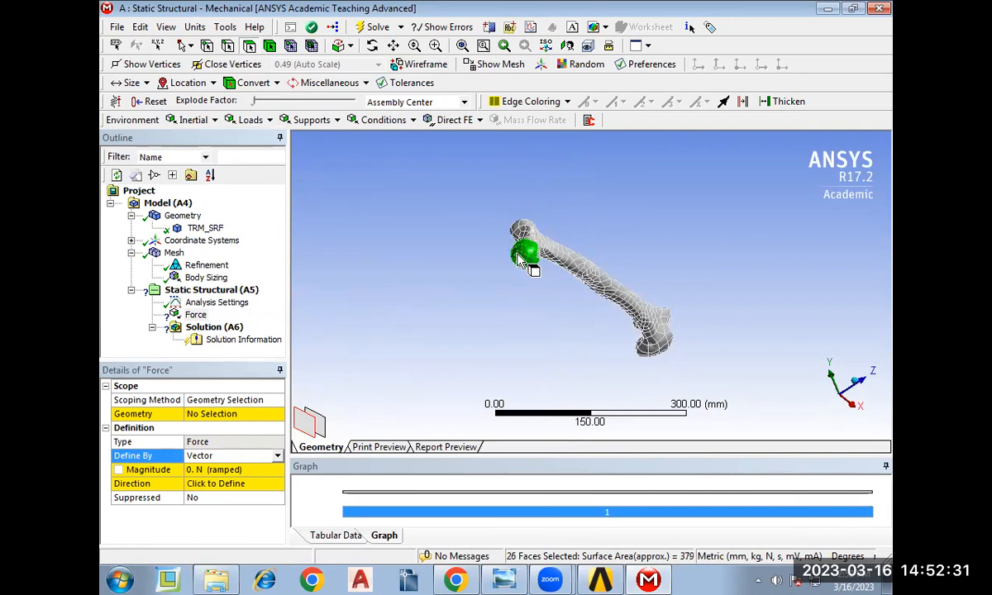
{"action": "middle_click_drag", "start_coordinate": [520, 304], "coordinate": [393, 190]}
{"action": "left_click", "coordinate": [638, 185], "text": "ctrl"}
{"action": "left_click", "coordinate": [645, 192], "text": "ctrl"}
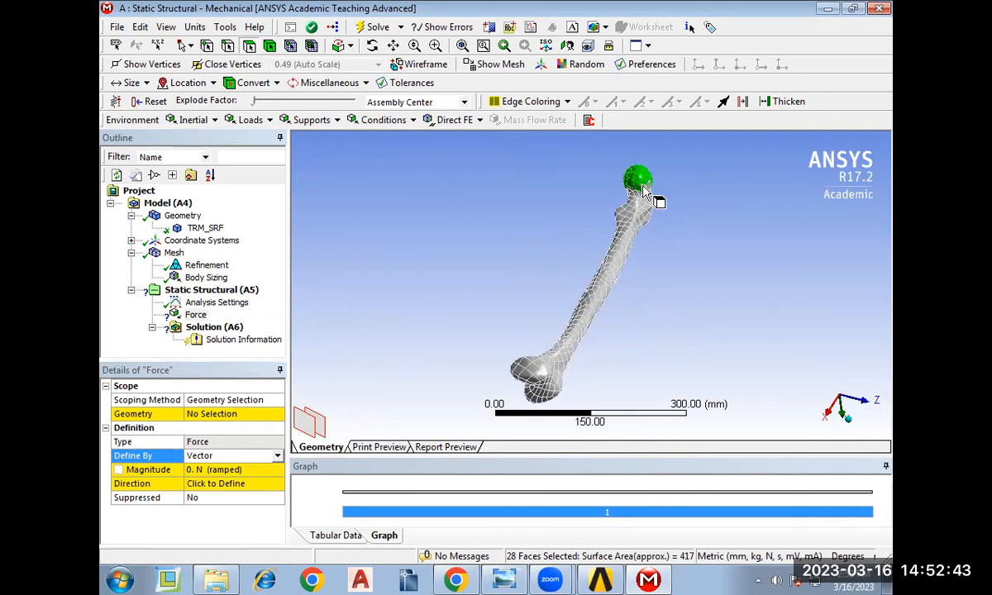
{"action": "left_click", "coordinate": [217, 414]}
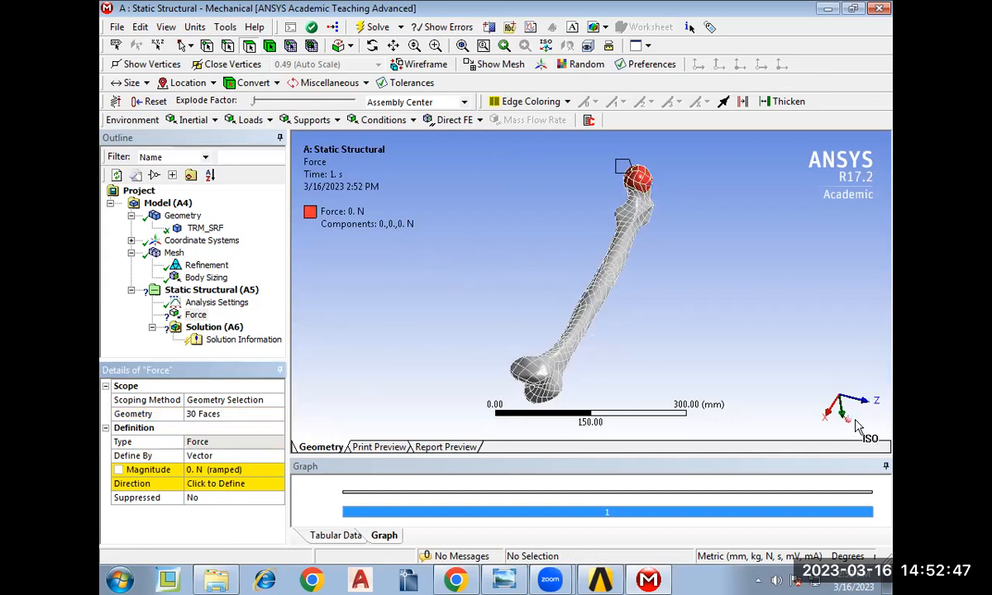
Check the femur's orientation against the global X, Y and Z axes from several views.
{"action": "left_click", "coordinate": [799, 398]}
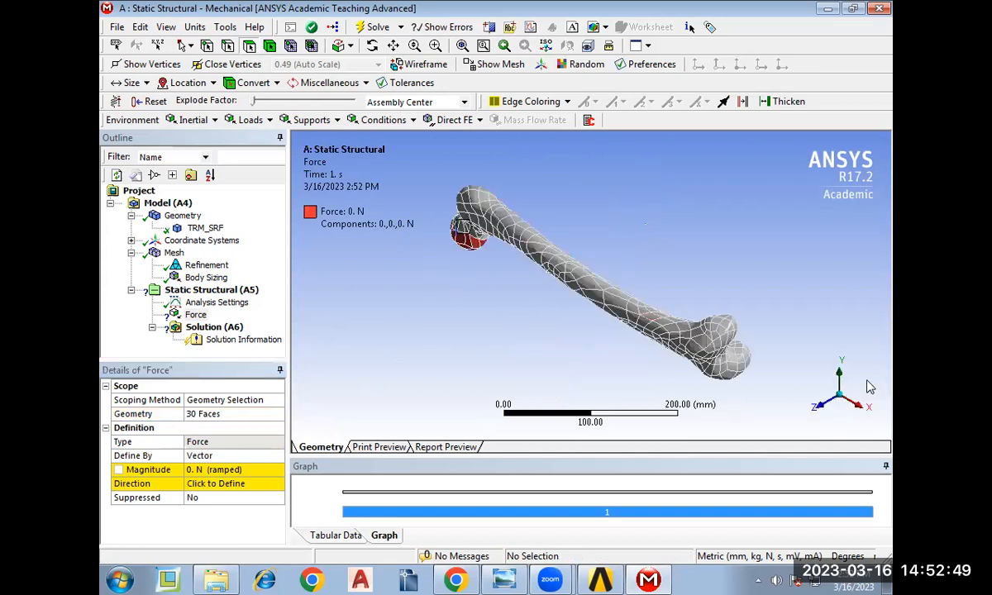
{"action": "left_click", "coordinate": [838, 369]}
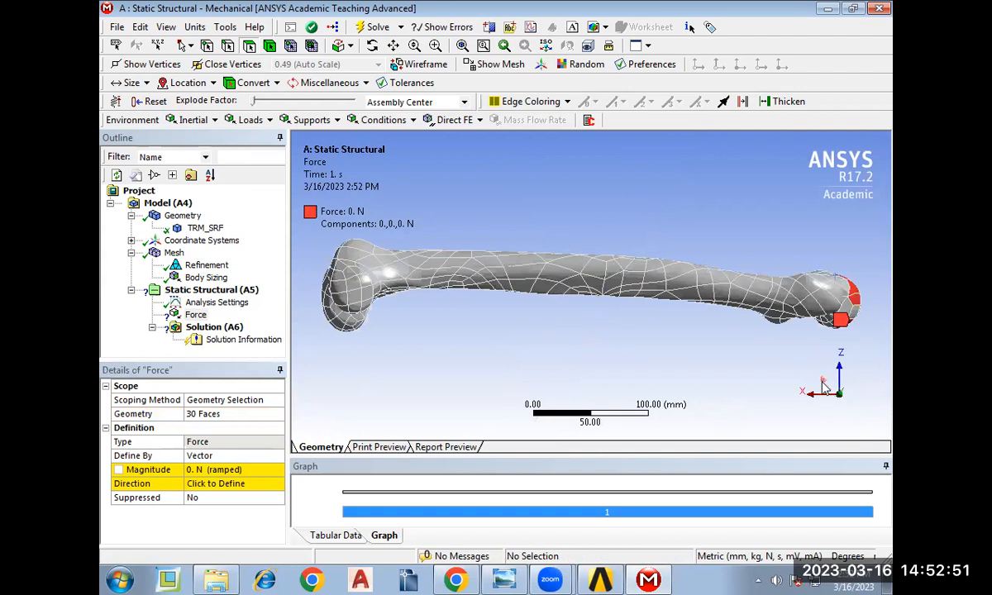
{"action": "left_click", "coordinate": [823, 382]}
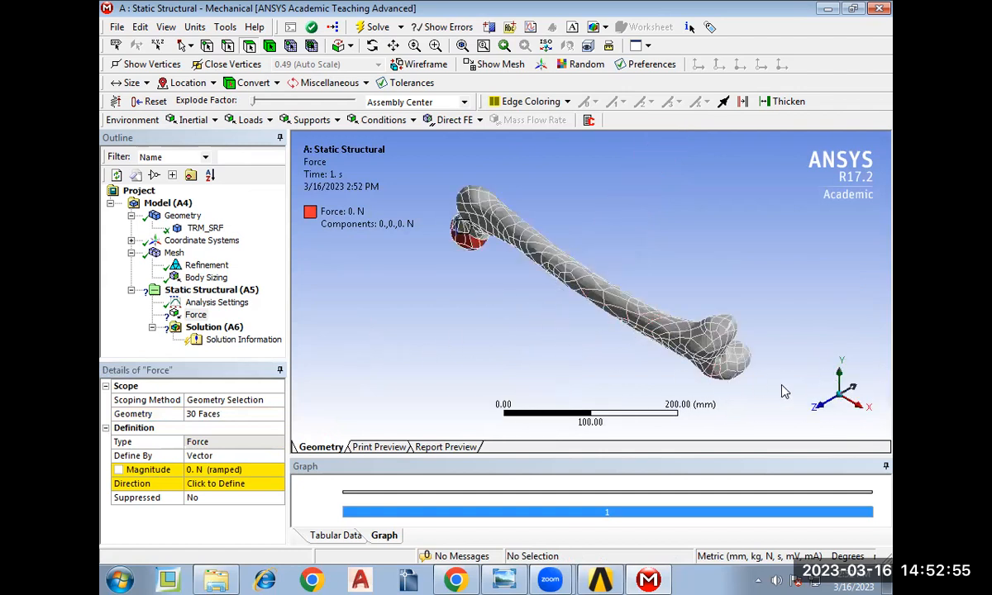
{"action": "middle_click_drag", "start_coordinate": [447, 246], "coordinate": [394, 387]}
{"action": "scroll", "coordinate": [555, 331], "scroll_direction": "down", "scroll_amount": 2}
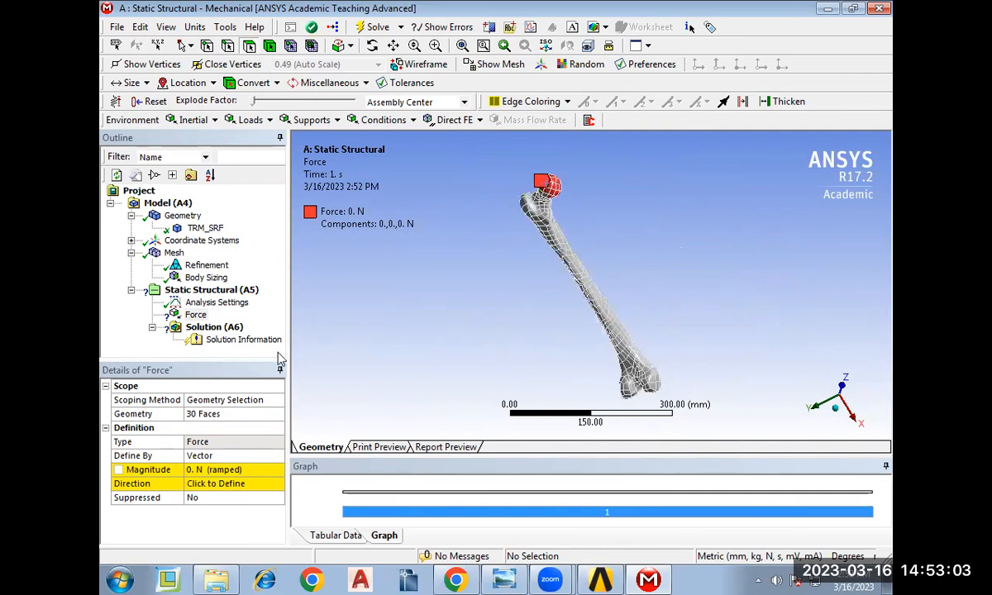
Try defining the force by components, then by vector with its direction taken from the head faces.
{"action": "left_click", "coordinate": [272, 458]}
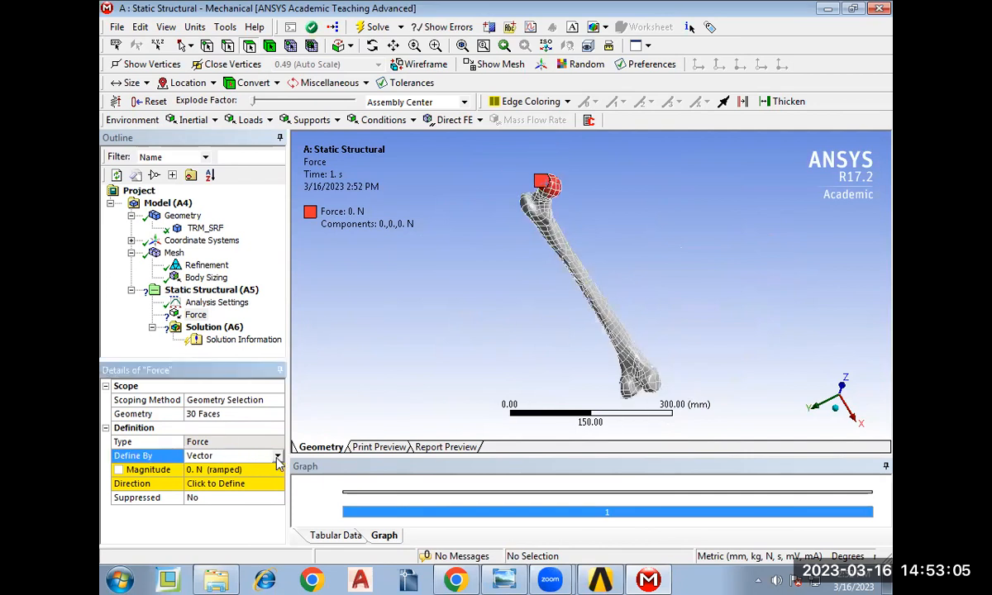
{"action": "left_click", "coordinate": [277, 456]}
{"action": "left_click", "coordinate": [266, 481]}
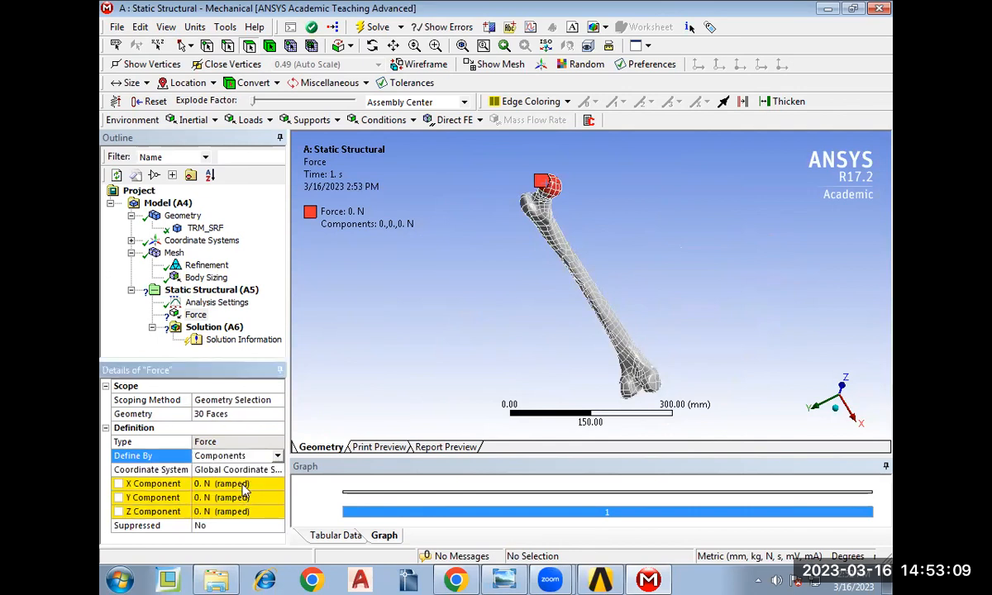
{"action": "left_click", "coordinate": [277, 455]}
{"action": "left_click", "coordinate": [277, 453]}
{"action": "left_click", "coordinate": [278, 457]}
{"action": "left_click", "coordinate": [217, 478]}
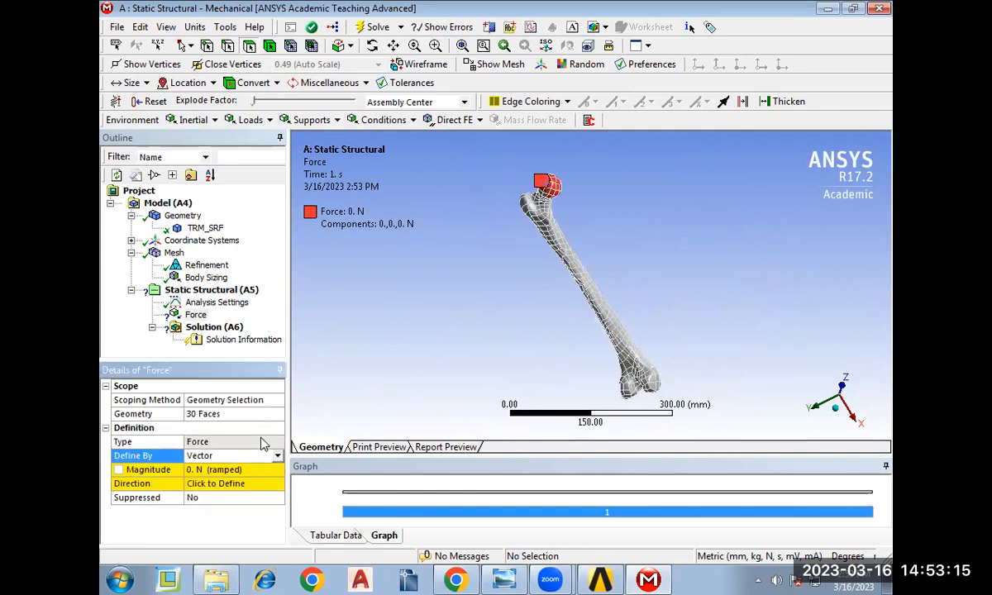
{"action": "left_click", "coordinate": [240, 486]}
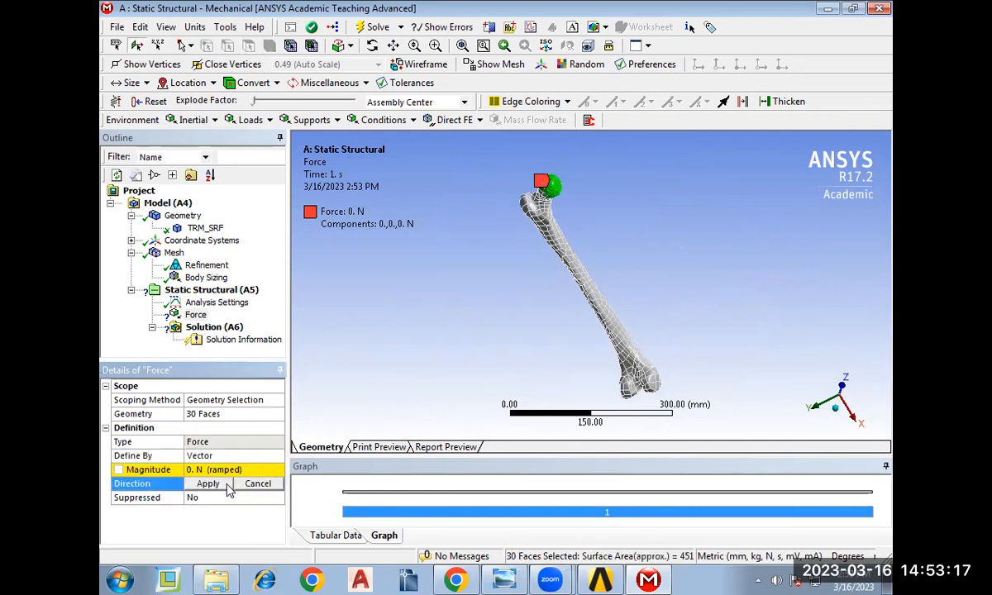
{"action": "left_click", "coordinate": [221, 486]}
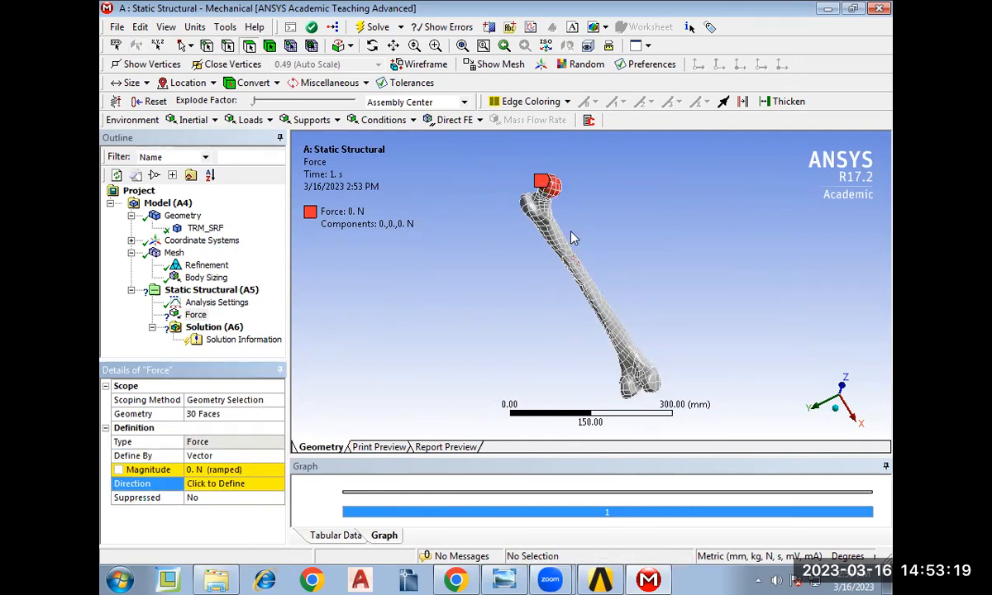
Define the force by Components in the global coordinate system and set its X Component to 3000 N.
{"action": "left_click", "coordinate": [256, 455]}
{"action": "left_click", "coordinate": [278, 456]}
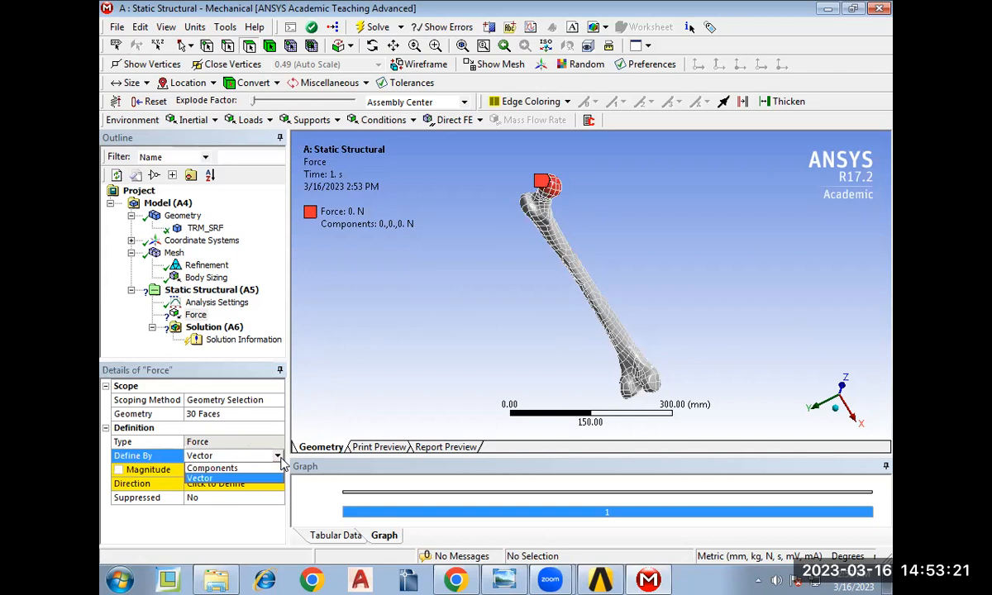
{"action": "left_click", "coordinate": [263, 467]}
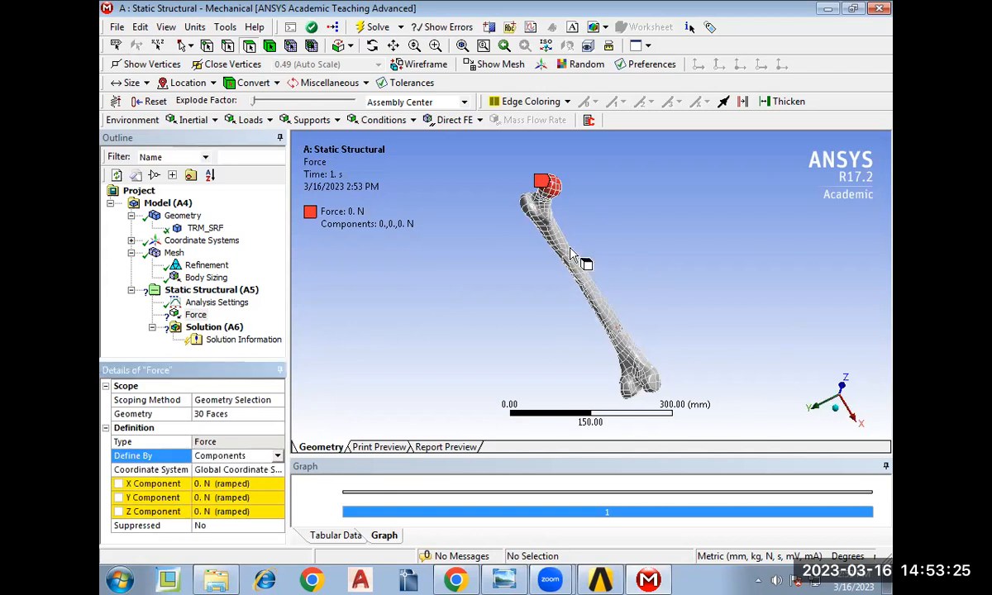
{"action": "left_click", "coordinate": [216, 483]}
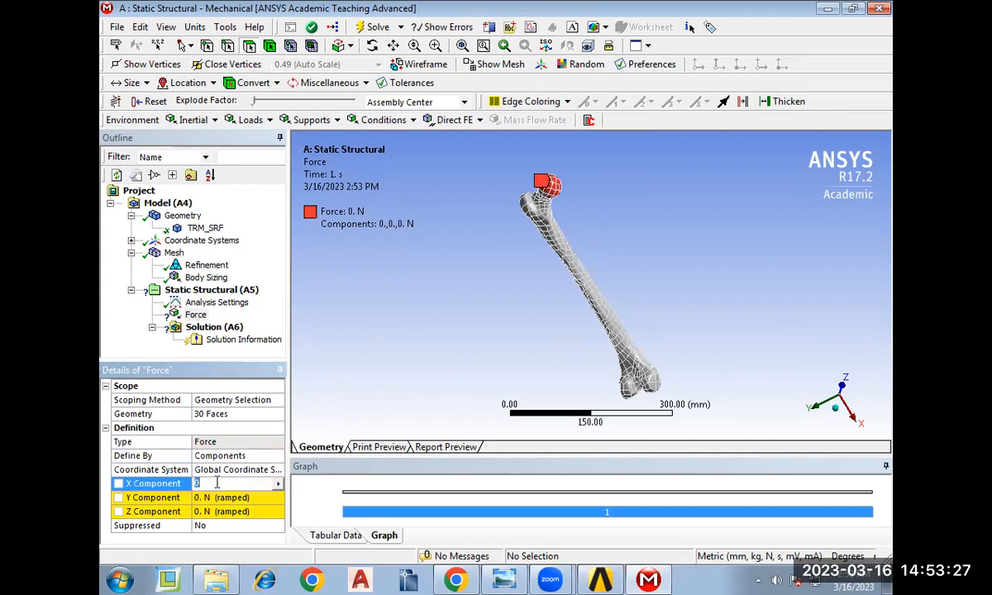
{"action": "type", "text": "3000"}
{"action": "key", "text": "Return"}
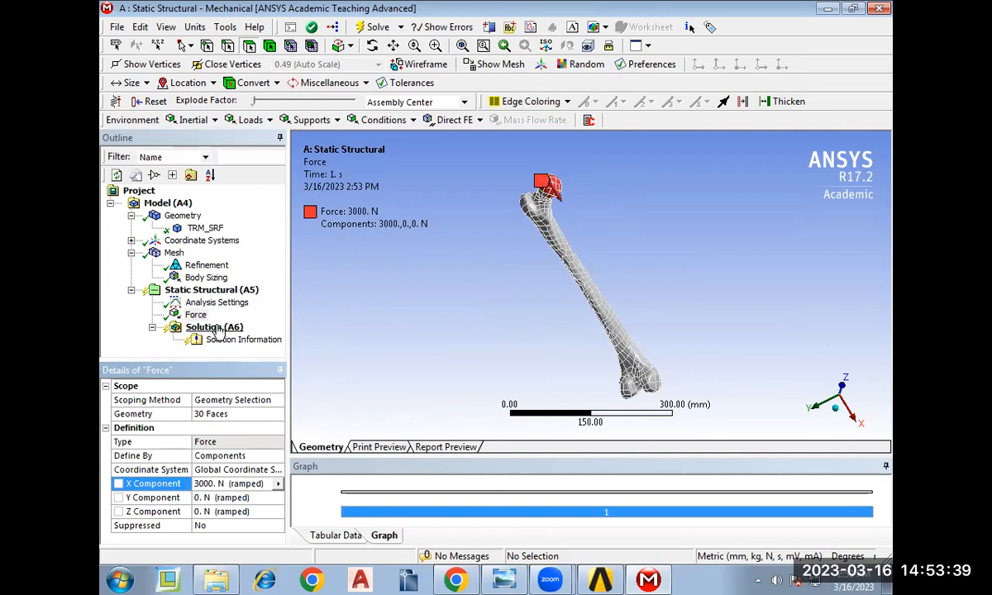
Insert a Moment load into the Static Structural analysis.
{"action": "right_click", "coordinate": [222, 291]}
{"action": "mouse_move", "coordinate": [297, 308]}
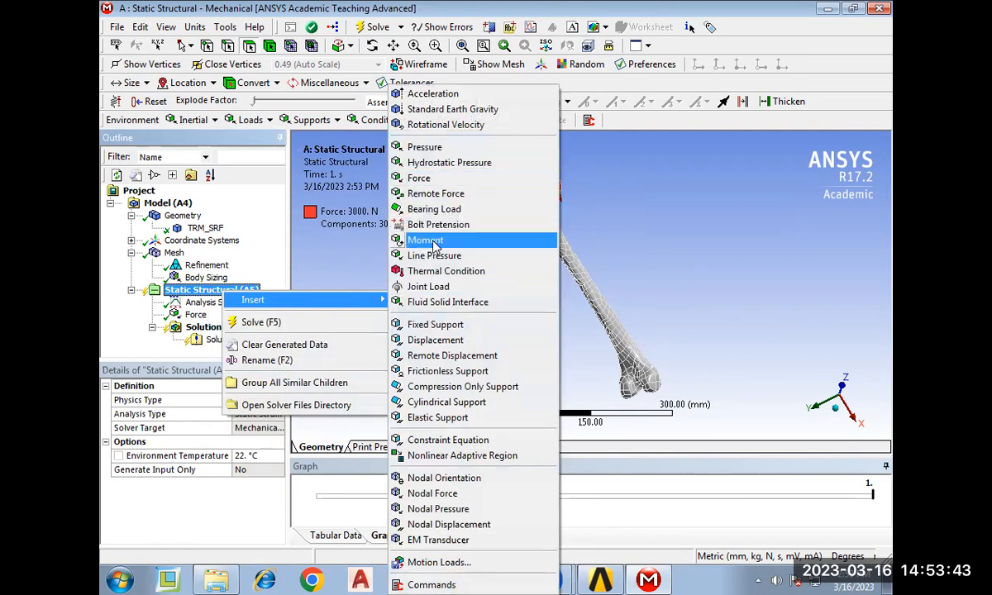
{"action": "left_click", "coordinate": [429, 241]}
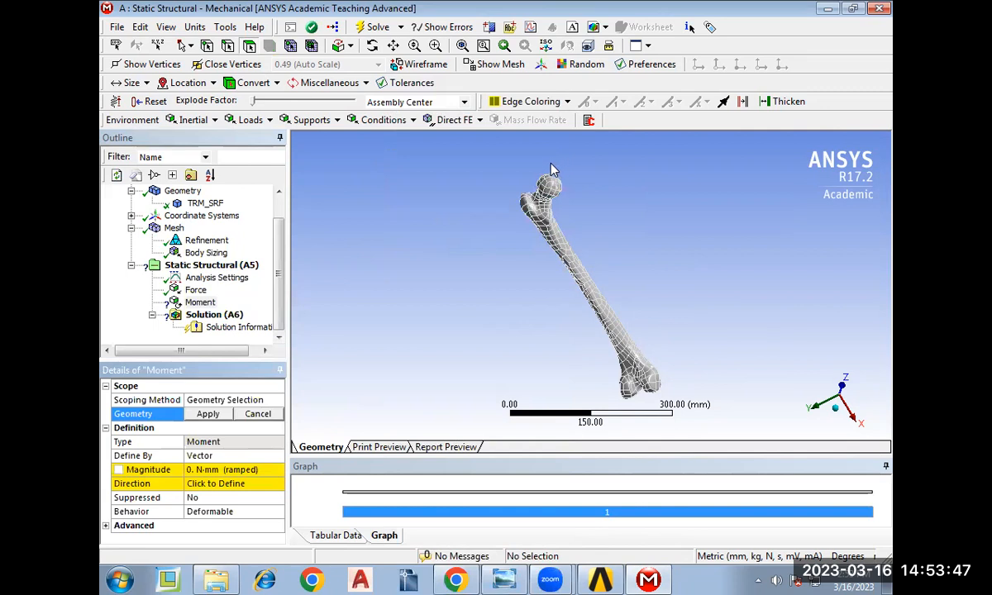
Try to select the faces around the femur's rounded head for the moment, from both the front and the underside.
{"action": "left_click", "coordinate": [541, 182]}
{"action": "left_click", "coordinate": [546, 192], "text": "ctrl"}
{"action": "left_click", "coordinate": [546, 179], "text": "ctrl"}
{"action": "left_click", "coordinate": [548, 182], "text": "ctrl"}
{"action": "left_click", "coordinate": [554, 188], "text": "ctrl"}
{"action": "left_click", "coordinate": [558, 186], "text": "ctrl"}
{"action": "left_click", "coordinate": [555, 187], "text": "ctrl"}
{"action": "left_click", "coordinate": [555, 190], "text": "ctrl"}
{"action": "left_click", "coordinate": [533, 182], "text": "ctrl"}
{"action": "left_click", "coordinate": [521, 184], "text": "ctrl"}
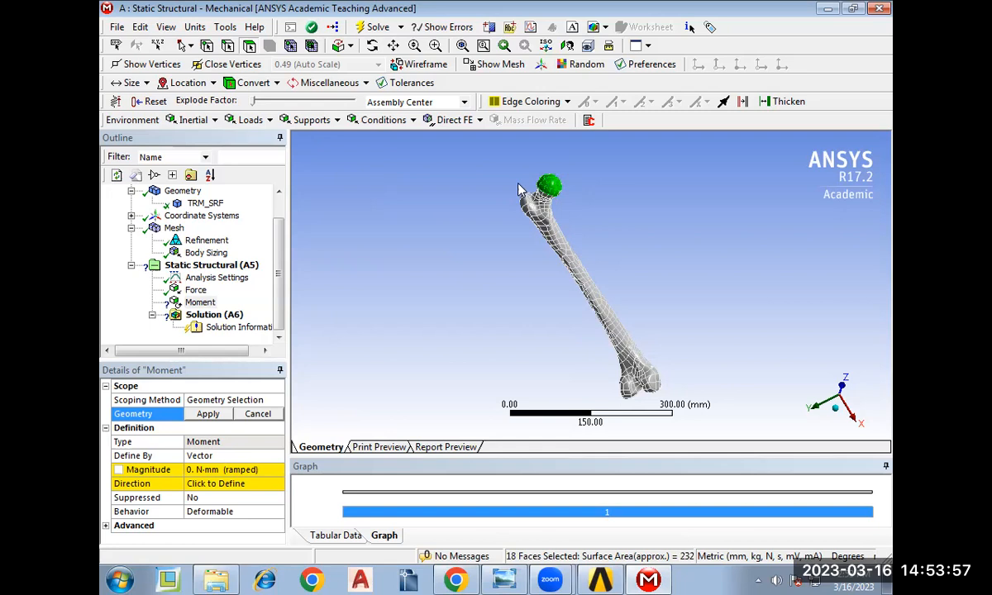
{"action": "middle_click_drag", "start_coordinate": [506, 198], "coordinate": [569, 368]}
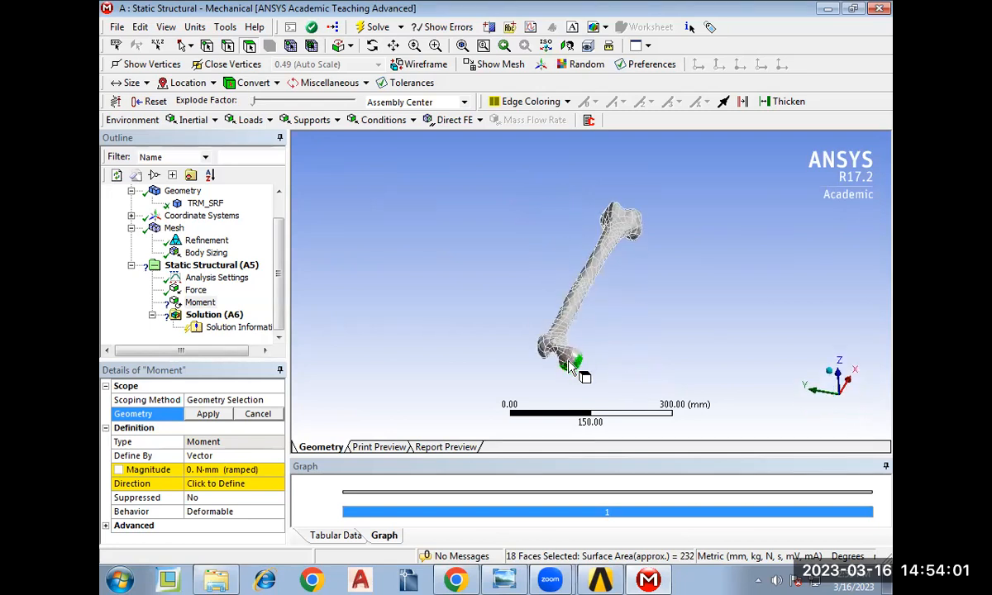
{"action": "left_click", "coordinate": [568, 370], "text": "ctrl"}
{"action": "left_click", "coordinate": [570, 368], "text": "ctrl"}
{"action": "left_click", "coordinate": [579, 372], "text": "ctrl"}
{"action": "left_click", "coordinate": [585, 368], "text": "ctrl"}
{"action": "middle_click_drag", "start_coordinate": [581, 360], "coordinate": [611, 314]}
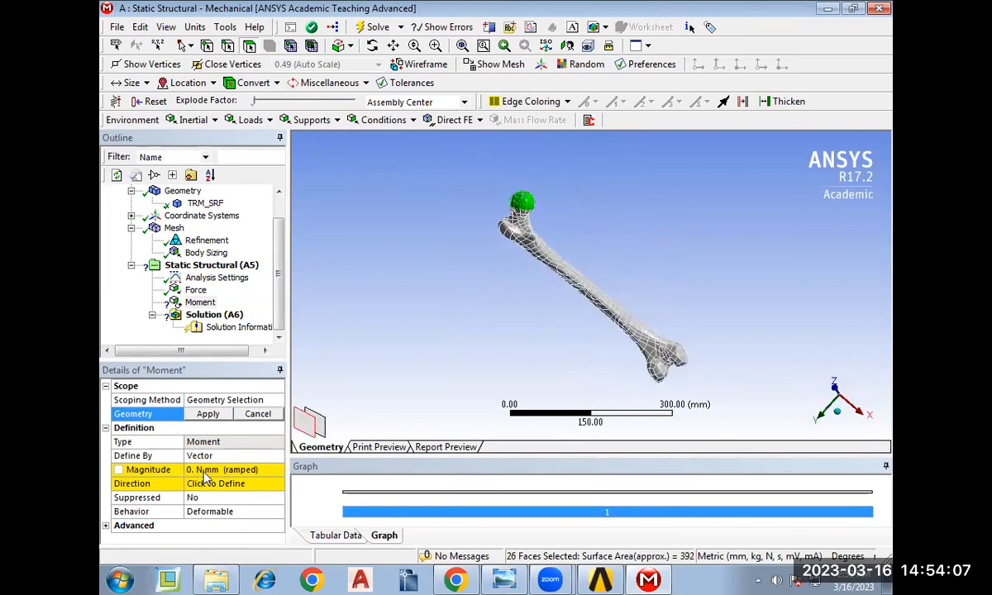
Define the moment by Components instead of by vector.
{"action": "left_click", "coordinate": [199, 456]}
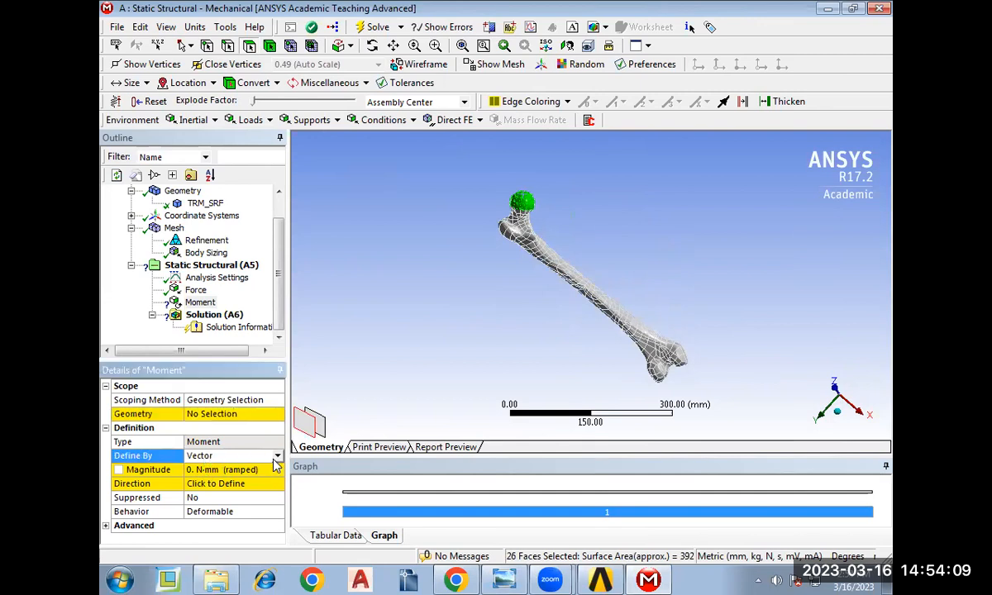
{"action": "left_click", "coordinate": [277, 457]}
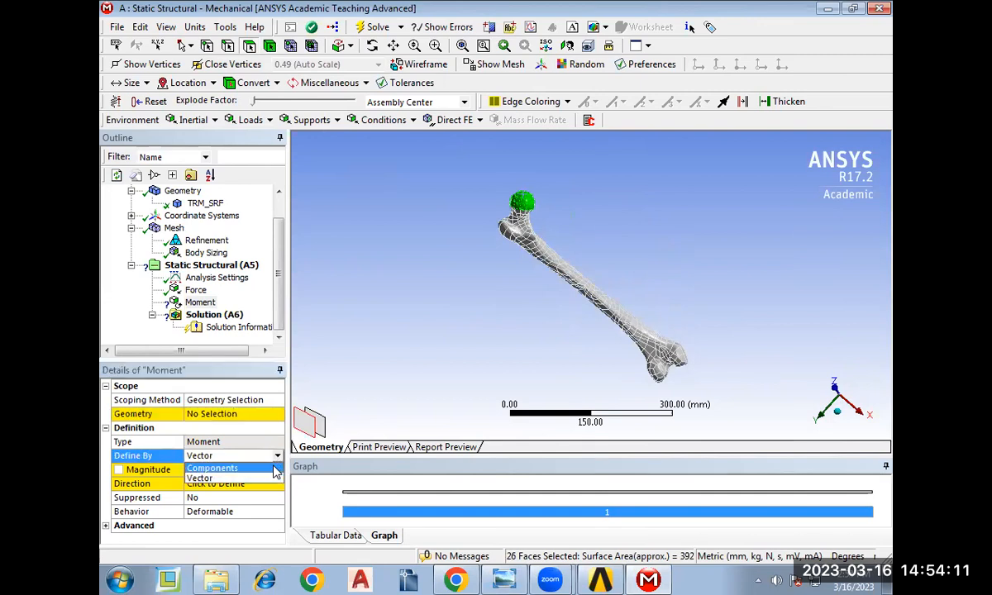
{"action": "left_click", "coordinate": [219, 467]}
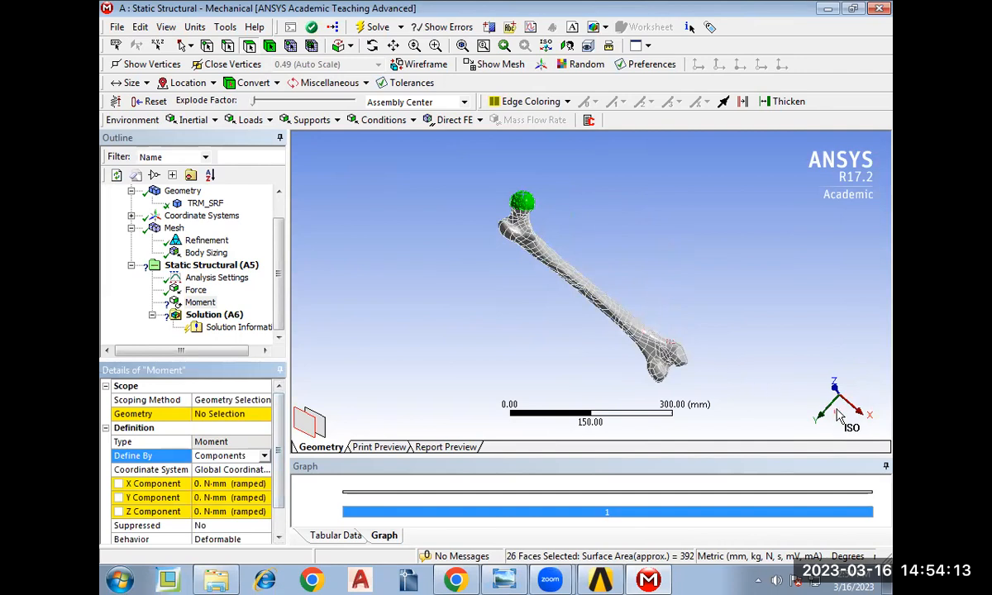
Scope the moment to 29 faces covering all sides of the femur's rounded head.
{"action": "left_click", "coordinate": [838, 409]}
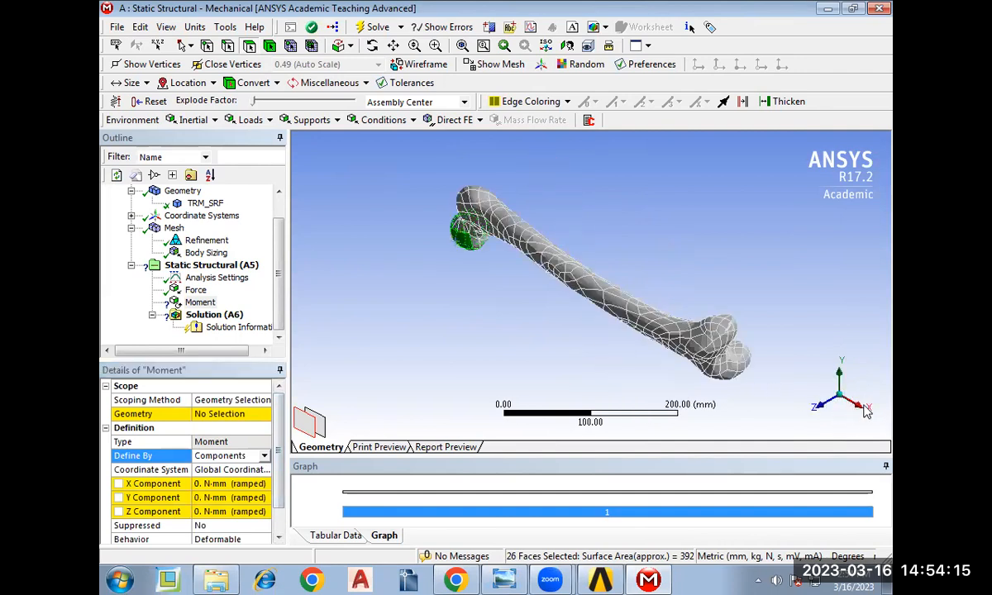
{"action": "left_click", "coordinate": [859, 413]}
{"action": "left_click", "coordinate": [859, 414]}
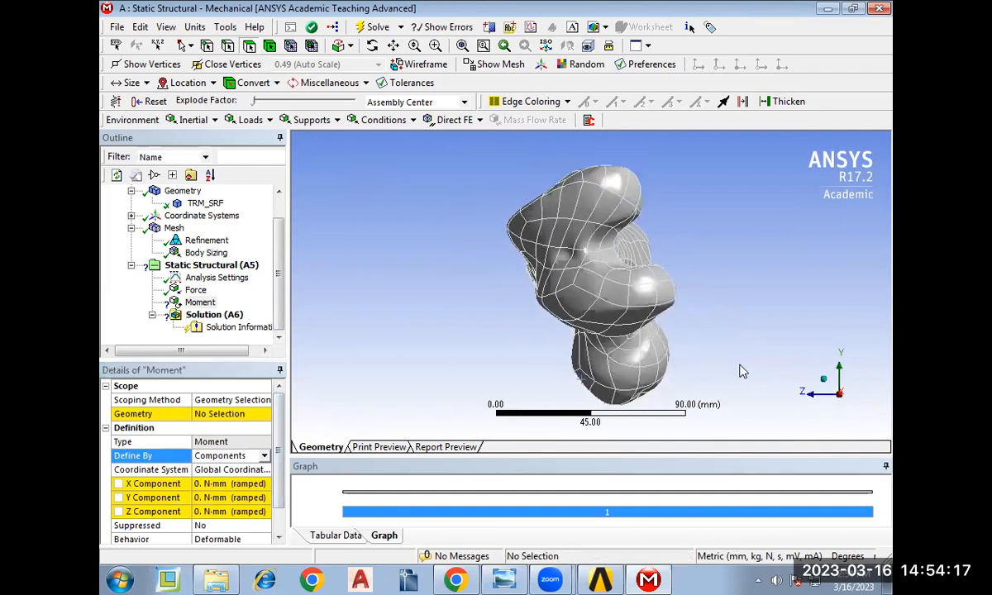
{"action": "scroll", "coordinate": [738, 372], "scroll_direction": "down", "scroll_amount": 3}
{"action": "middle_click_drag", "start_coordinate": [719, 291], "coordinate": [667, 350]}
{"action": "middle_click_drag", "start_coordinate": [628, 310], "coordinate": [624, 265]}
{"action": "mouse_move", "coordinate": [562, 219]}
{"action": "left_mouse_down"}
{"action": "mouse_move", "coordinate": [564, 244]}
{"action": "mouse_move", "coordinate": [535, 211]}
{"action": "mouse_move", "coordinate": [543, 203]}
{"action": "mouse_move", "coordinate": [581, 229]}
{"action": "mouse_move", "coordinate": [622, 216]}
{"action": "left_mouse_up"}
{"action": "middle_click_drag", "start_coordinate": [621, 217], "coordinate": [565, 363]}
{"action": "mouse_move", "coordinate": [564, 367]}
{"action": "left_mouse_down"}
{"action": "mouse_move", "coordinate": [521, 329]}
{"action": "mouse_move", "coordinate": [548, 362]}
{"action": "mouse_move", "coordinate": [580, 365]}
{"action": "mouse_move", "coordinate": [574, 348]}
{"action": "left_mouse_up"}
{"action": "middle_click_drag", "start_coordinate": [574, 345], "coordinate": [527, 373]}
{"action": "left_click", "coordinate": [529, 370], "text": "ctrl"}
{"action": "left_click", "coordinate": [526, 362], "text": "ctrl"}
{"action": "left_click", "coordinate": [512, 364], "text": "ctrl"}
{"action": "middle_click_drag", "start_coordinate": [496, 354], "coordinate": [451, 348]}
{"action": "left_click", "coordinate": [450, 340], "text": "ctrl"}
{"action": "left_click", "coordinate": [467, 347], "text": "ctrl"}
{"action": "middle_click_drag", "start_coordinate": [476, 313], "coordinate": [482, 283]}
{"action": "left_click", "coordinate": [453, 253], "text": "ctrl"}
{"action": "left_click", "coordinate": [446, 248], "text": "ctrl"}
{"action": "left_click", "coordinate": [446, 246], "text": "ctrl"}
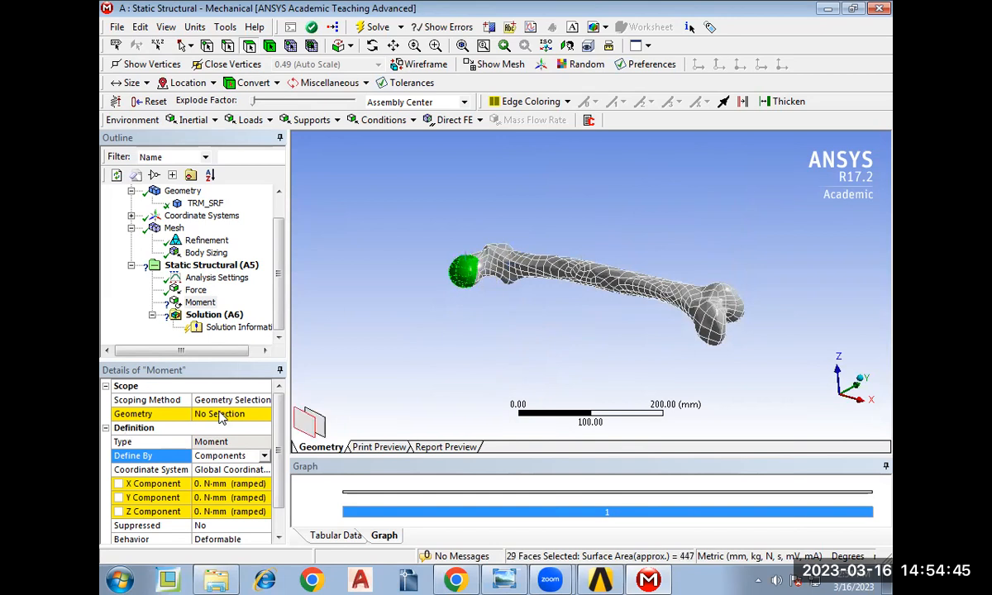
{"action": "left_click", "coordinate": [217, 413]}
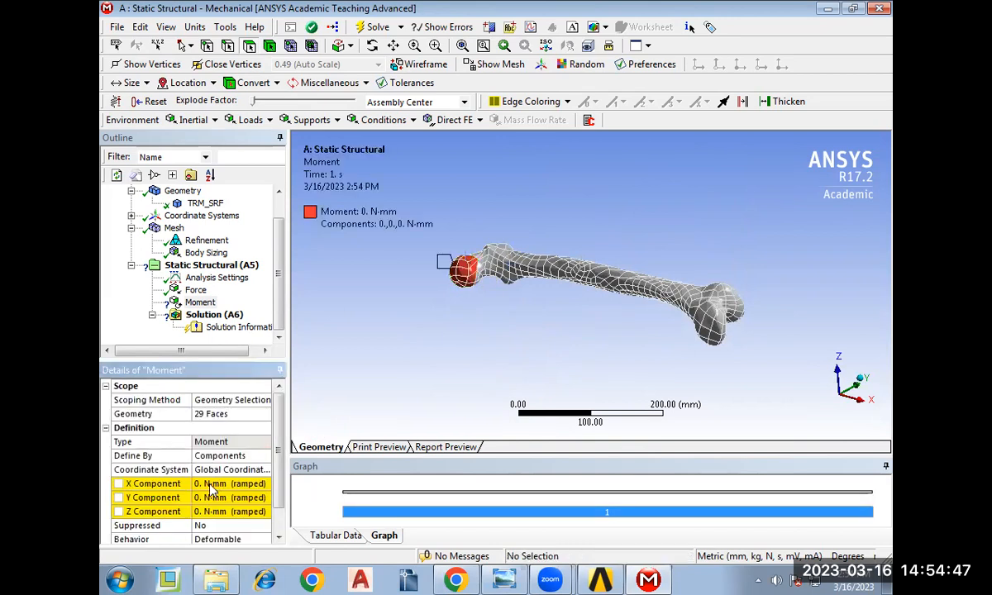
Set the moment's X Component to 500 N·mm.
{"action": "left_click", "coordinate": [212, 485]}
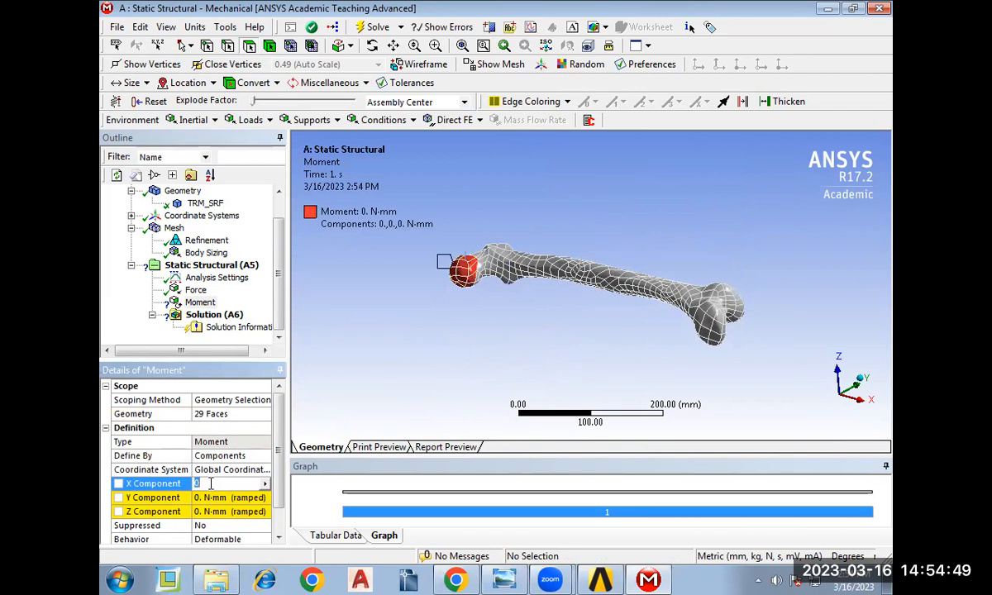
{"action": "type", "text": "500"}
{"action": "key", "text": "Return"}
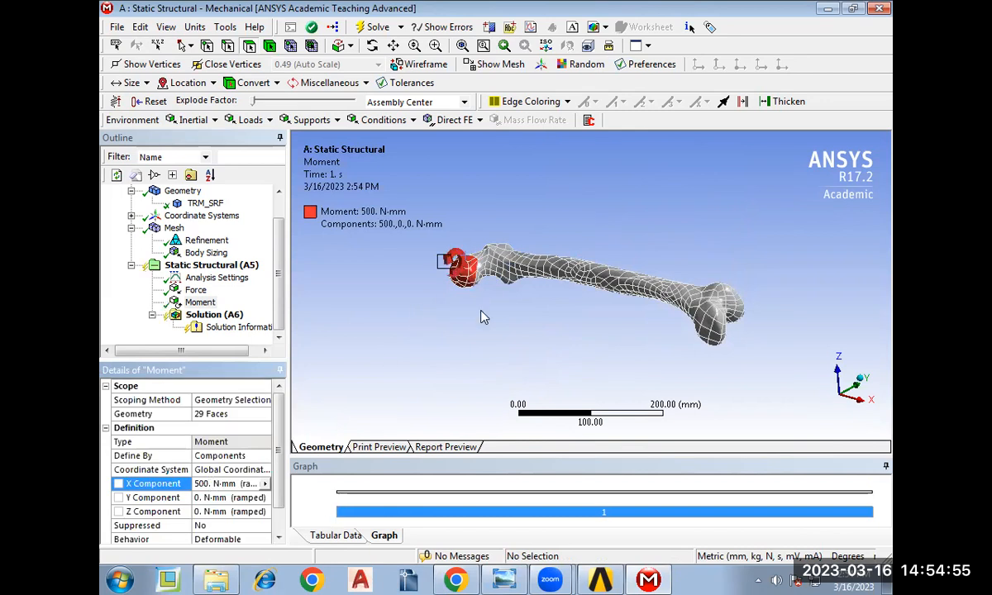
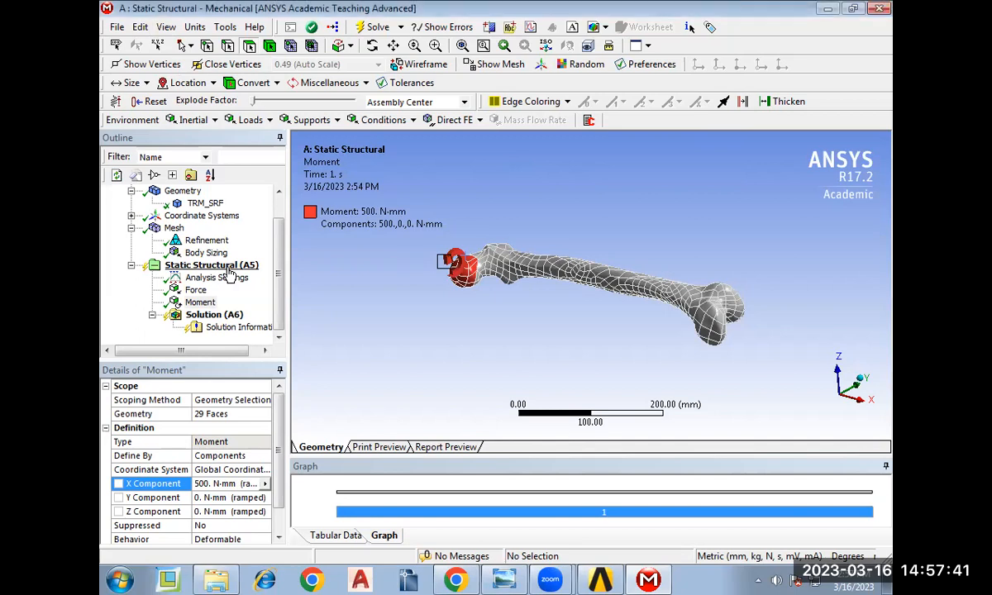
Insert a Fixed Support into the Static Structural analysis.
{"action": "right_click", "coordinate": [228, 267]}
{"action": "mouse_move", "coordinate": [254, 281]}
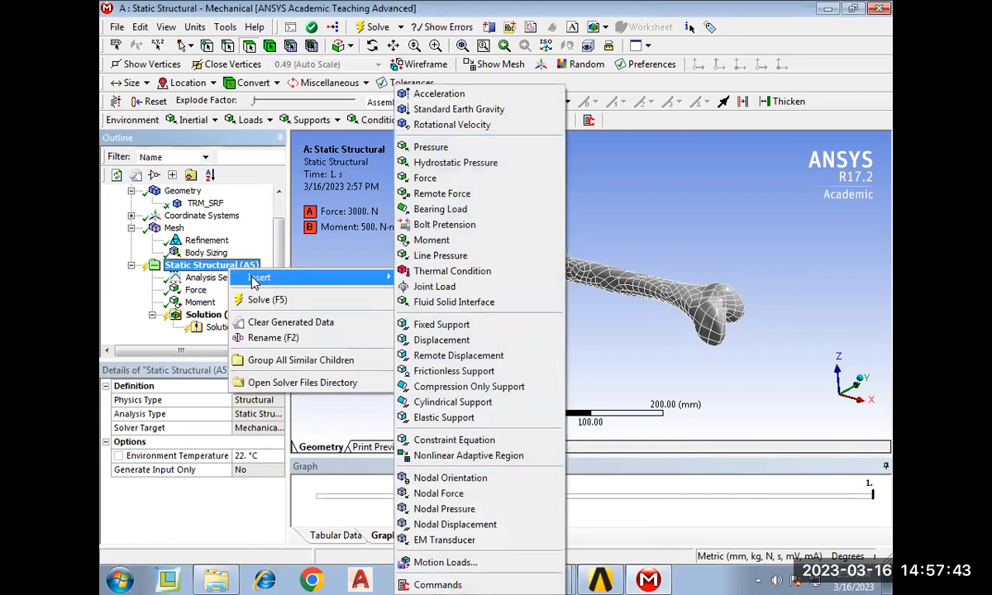
{"action": "left_click", "coordinate": [465, 325]}
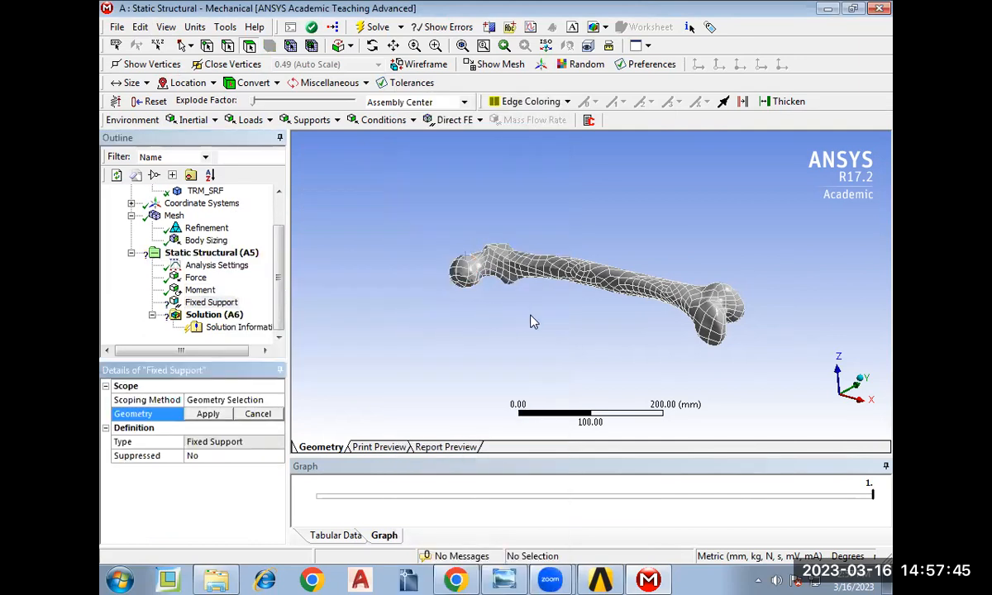
Try to select the faces of the femur's two-lobed knee end for the fixed support.
{"action": "middle_click_drag", "start_coordinate": [745, 346], "coordinate": [680, 336]}
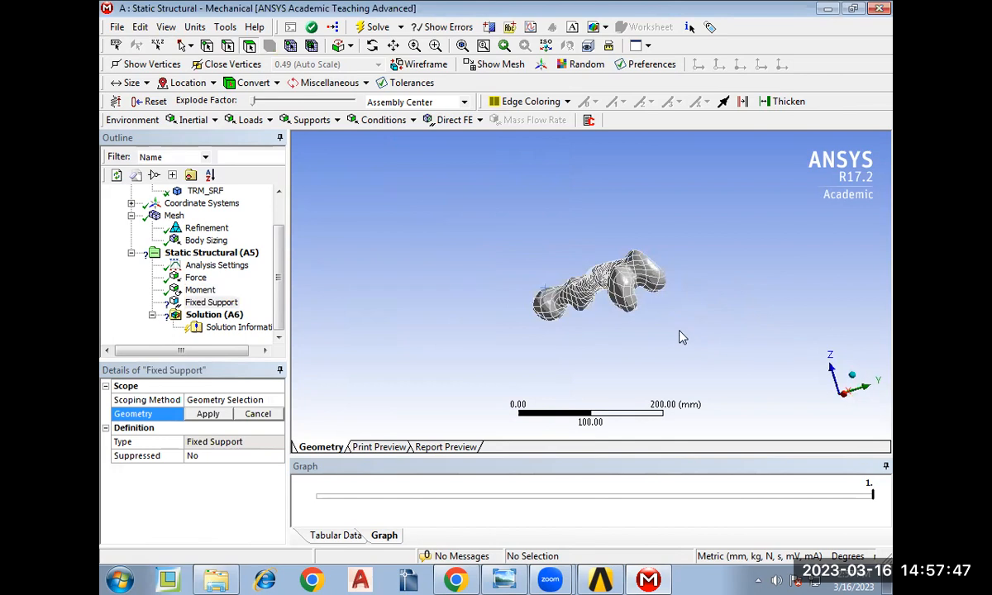
{"action": "left_click", "coordinate": [653, 284]}
{"action": "mouse_move", "coordinate": [653, 283]}
{"action": "left_mouse_down"}
{"action": "mouse_move", "coordinate": [632, 276]}
{"action": "mouse_move", "coordinate": [616, 287]}
{"action": "mouse_move", "coordinate": [612, 221]}
{"action": "left_mouse_up"}
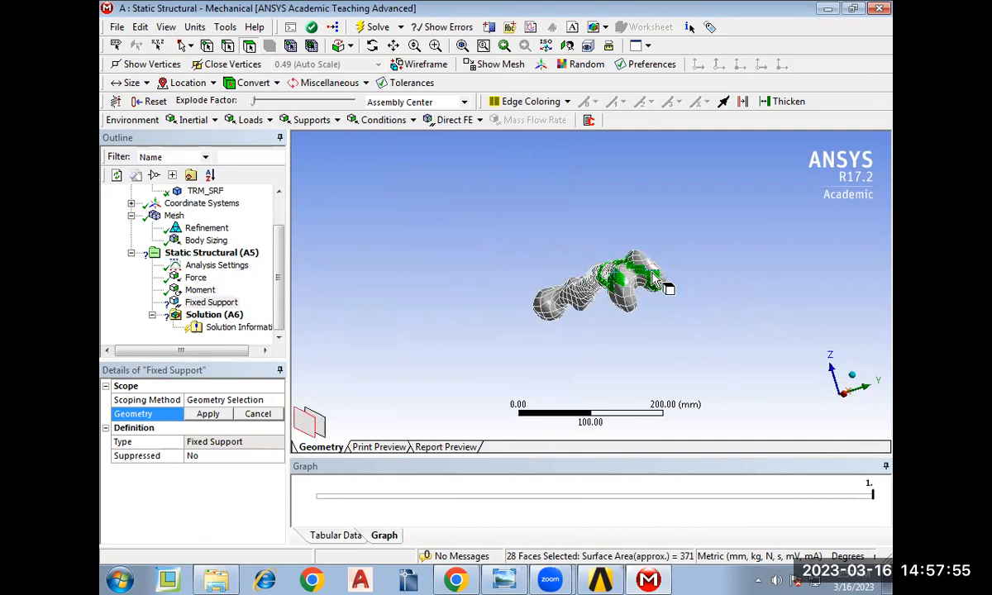
{"action": "left_click", "coordinate": [633, 290]}
Scope the fixed support to 54 faces covering both condyles at the femur's knee end.
{"action": "scroll", "coordinate": [640, 294], "scroll_direction": "up", "scroll_amount": 2}
{"action": "scroll", "coordinate": [641, 294], "scroll_direction": "up", "scroll_amount": 2}
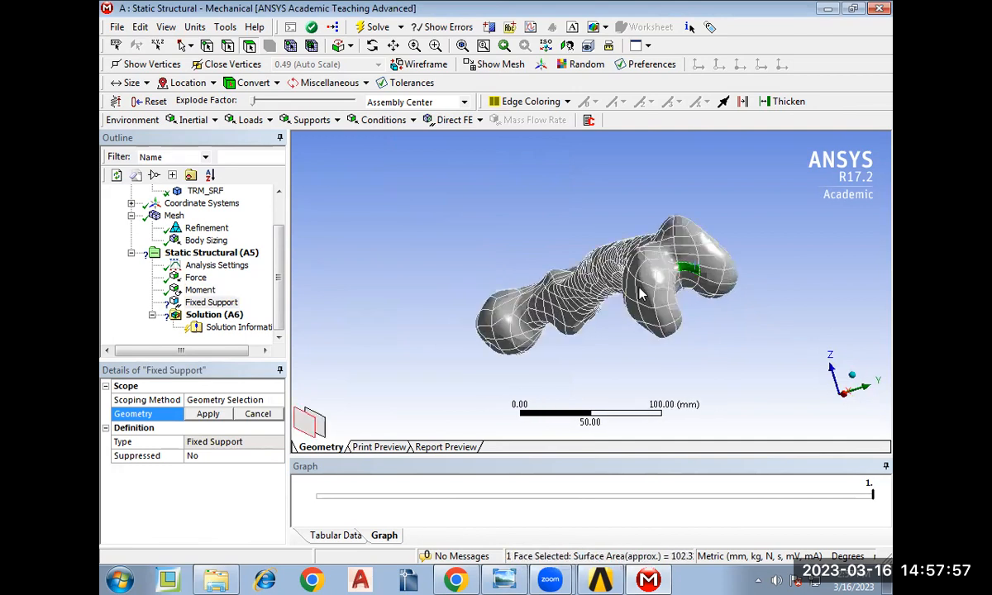
{"action": "left_click", "coordinate": [643, 278]}
{"action": "mouse_move", "coordinate": [639, 273]}
{"action": "left_mouse_down"}
{"action": "mouse_move", "coordinate": [655, 329]}
{"action": "mouse_move", "coordinate": [684, 339]}
{"action": "mouse_move", "coordinate": [657, 307]}
{"action": "mouse_move", "coordinate": [659, 273]}
{"action": "mouse_move", "coordinate": [673, 289]}
{"action": "mouse_move", "coordinate": [675, 260]}
{"action": "mouse_move", "coordinate": [643, 217]}
{"action": "mouse_move", "coordinate": [700, 239]}
{"action": "mouse_move", "coordinate": [674, 240]}
{"action": "mouse_move", "coordinate": [713, 252]}
{"action": "mouse_move", "coordinate": [721, 275]}
{"action": "mouse_move", "coordinate": [703, 291]}
{"action": "mouse_move", "coordinate": [712, 298]}
{"action": "mouse_move", "coordinate": [721, 269]}
{"action": "mouse_move", "coordinate": [738, 307]}
{"action": "left_mouse_up"}
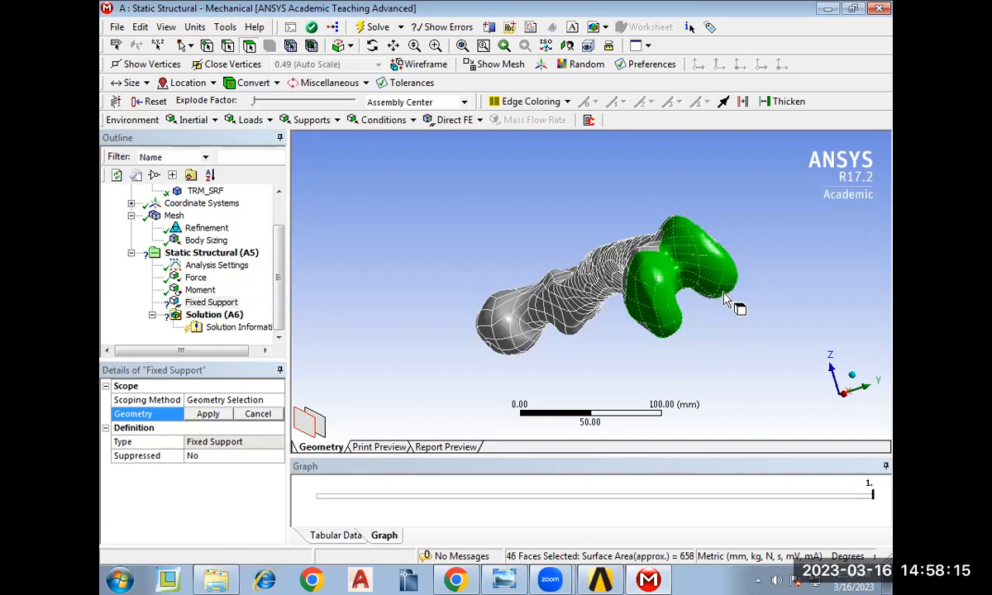
{"action": "mouse_move", "coordinate": [728, 305]}
{"action": "middle_mouse_down"}
{"action": "mouse_move", "coordinate": [671, 294]}
{"action": "mouse_move", "coordinate": [631, 320]}
{"action": "mouse_move", "coordinate": [405, 237]}
{"action": "middle_mouse_up"}
{"action": "left_click_drag", "start_coordinate": [405, 237], "coordinate": [411, 237]}
{"action": "middle_click_drag", "start_coordinate": [480, 190], "coordinate": [418, 204]}
{"action": "left_click", "coordinate": [451, 185], "text": "ctrl"}
{"action": "middle_click_drag", "start_coordinate": [589, 185], "coordinate": [639, 216]}
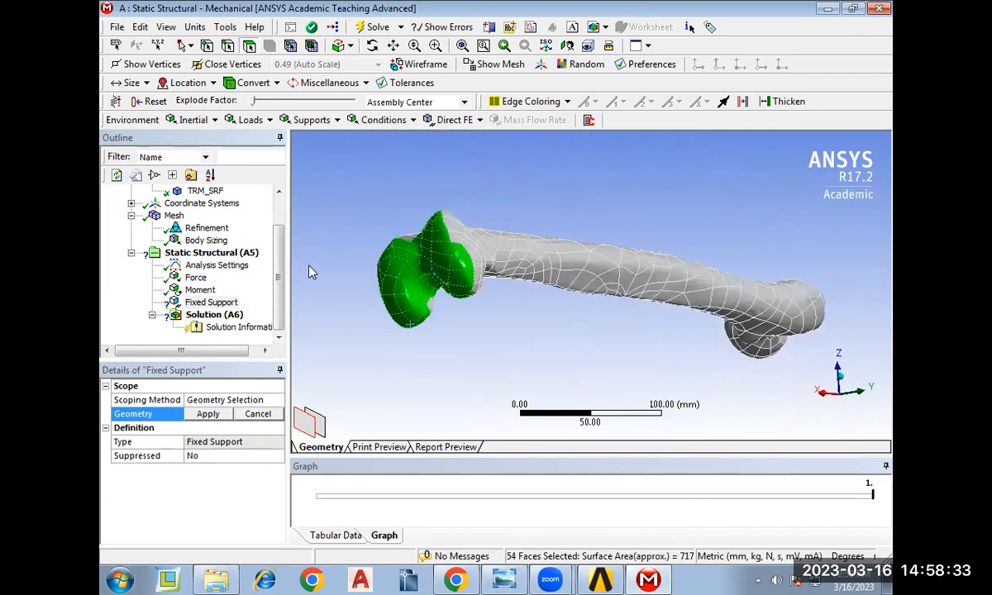
{"action": "left_click", "coordinate": [207, 414]}
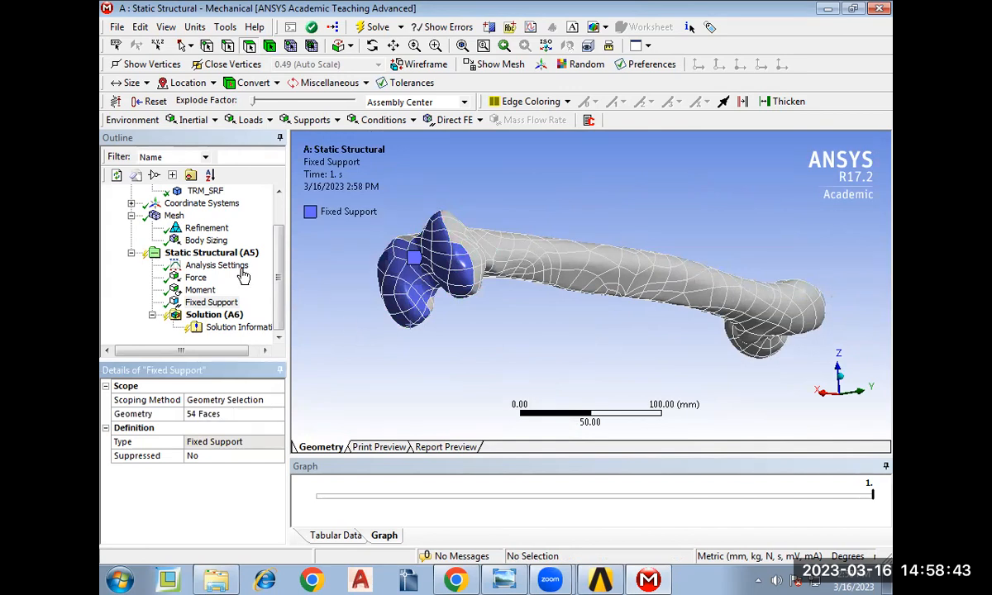
Examine the force, moment and fixed support on the femur in the isometric view, the print preview and a rotated model view.
{"action": "right_click", "coordinate": [200, 256]}
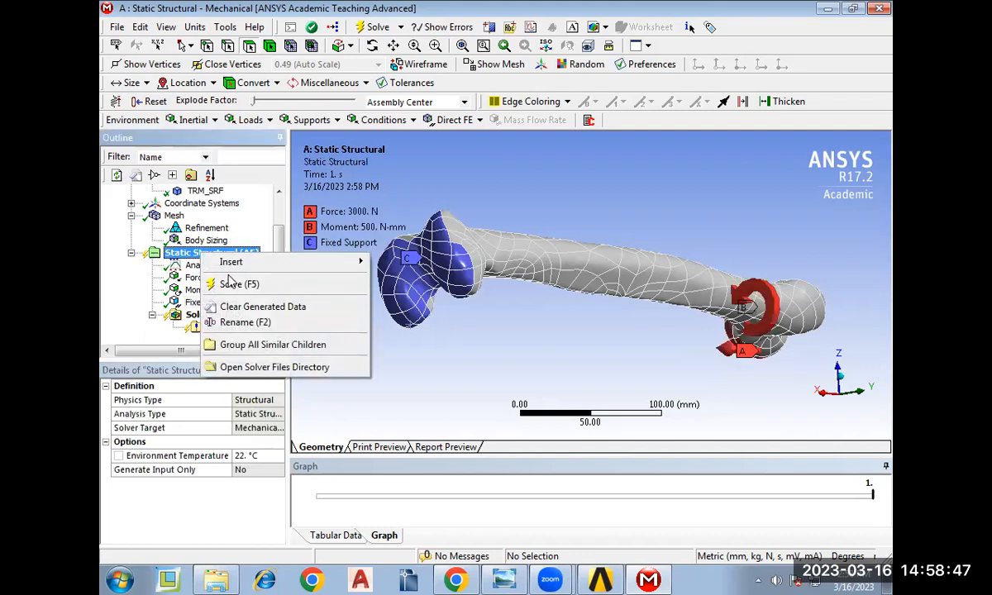
{"action": "left_click", "coordinate": [123, 289]}
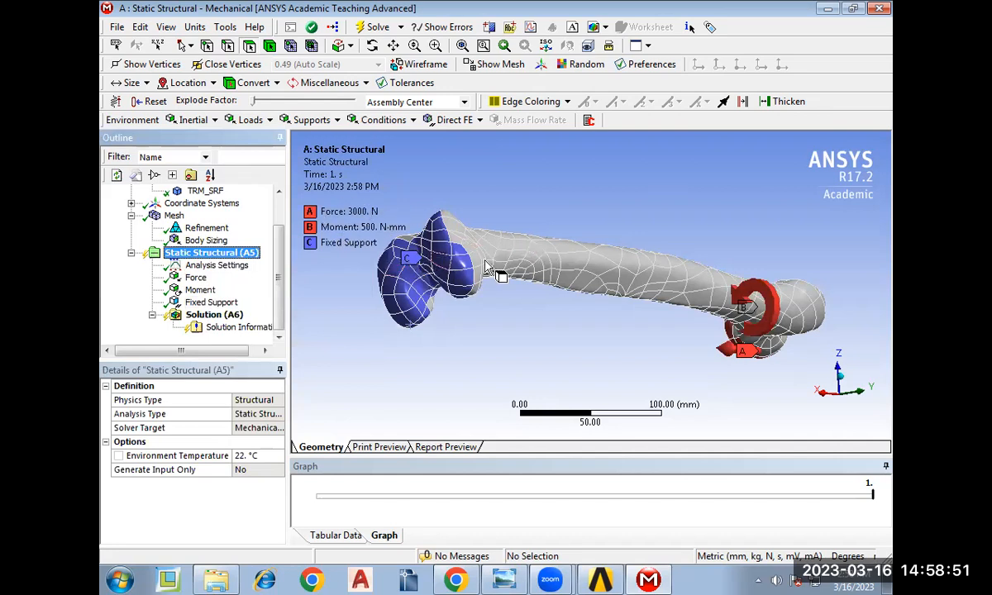
{"action": "left_click", "coordinate": [841, 377]}
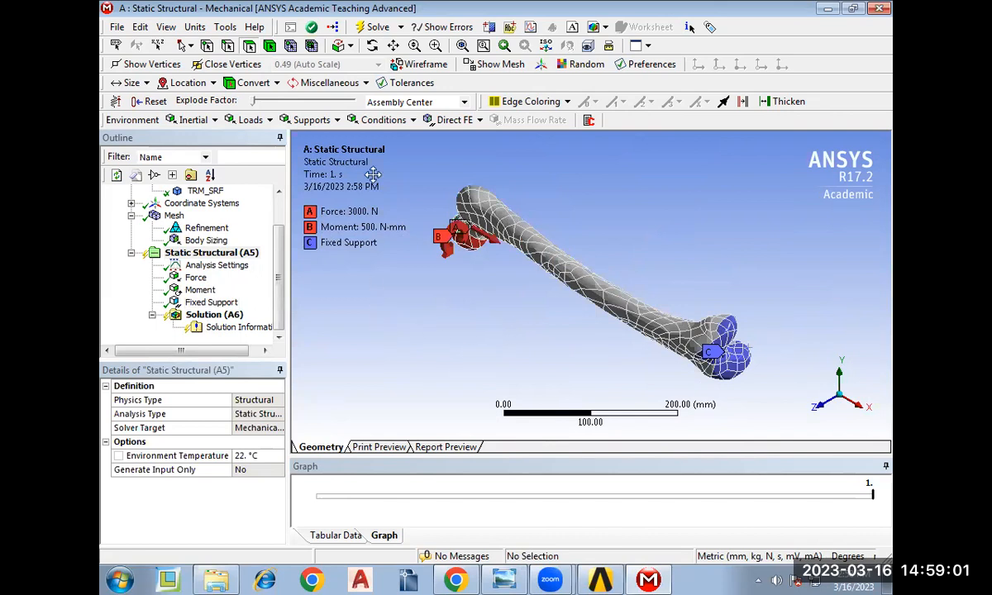
{"action": "left_click", "coordinate": [380, 447]}
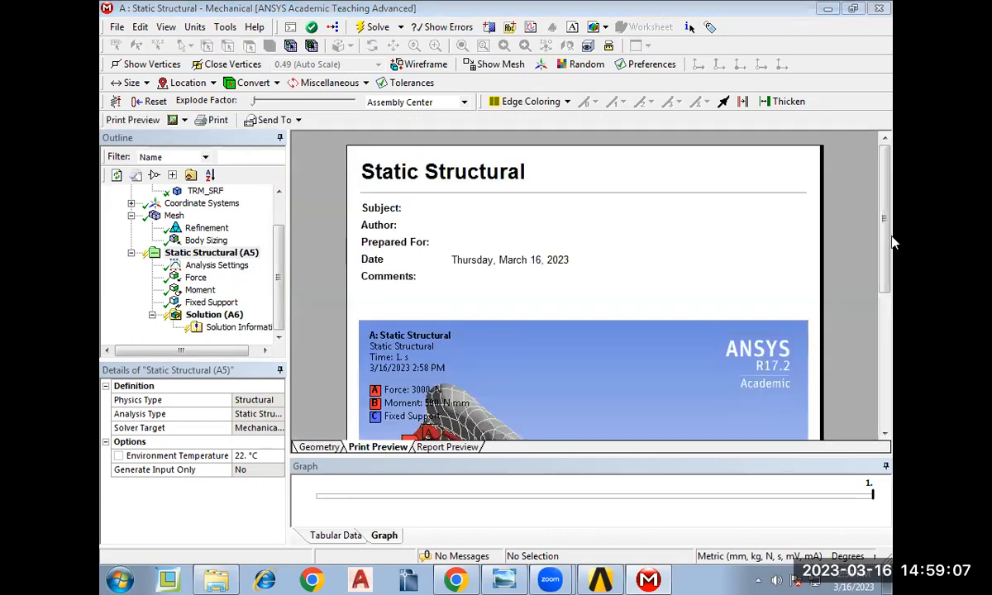
{"action": "scroll", "coordinate": [882, 280], "scroll_direction": "down", "scroll_amount": 3}
{"action": "scroll", "coordinate": [883, 279], "scroll_direction": "down", "scroll_amount": 2}
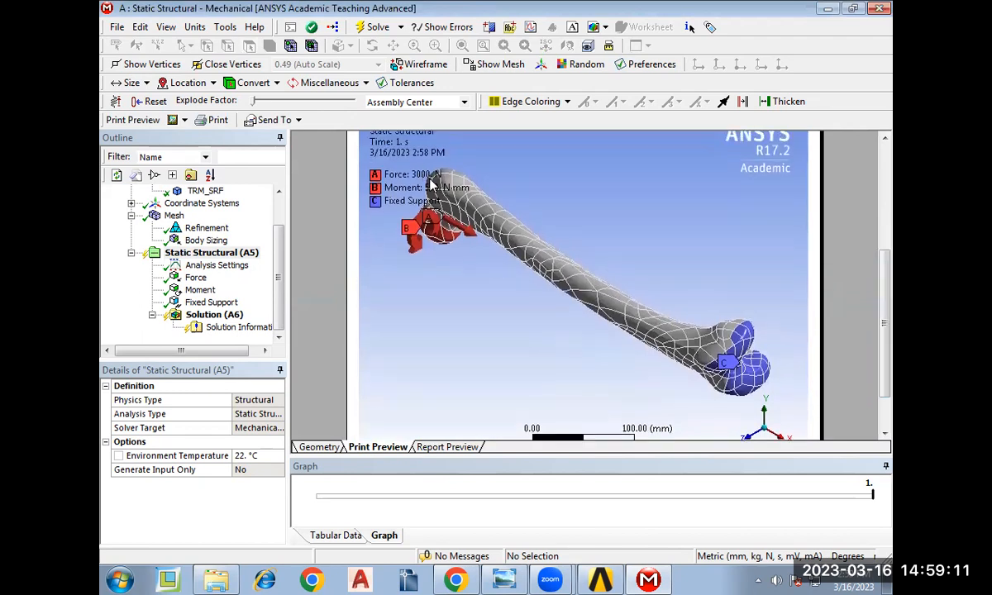
{"action": "scroll", "coordinate": [831, 258], "scroll_direction": "up", "scroll_amount": 2}
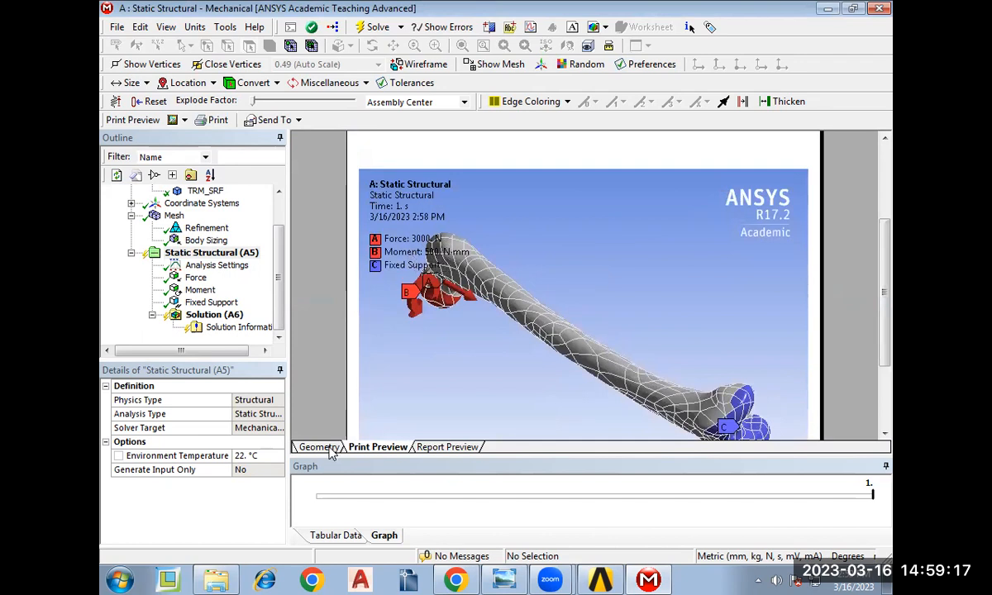
{"action": "left_click", "coordinate": [319, 446]}
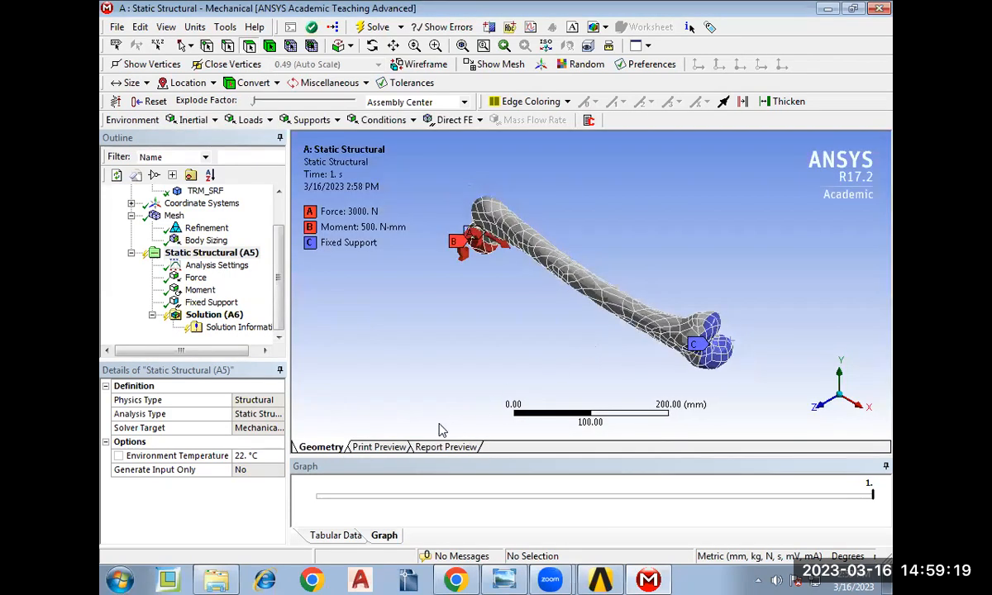
{"action": "left_click", "coordinate": [374, 447]}
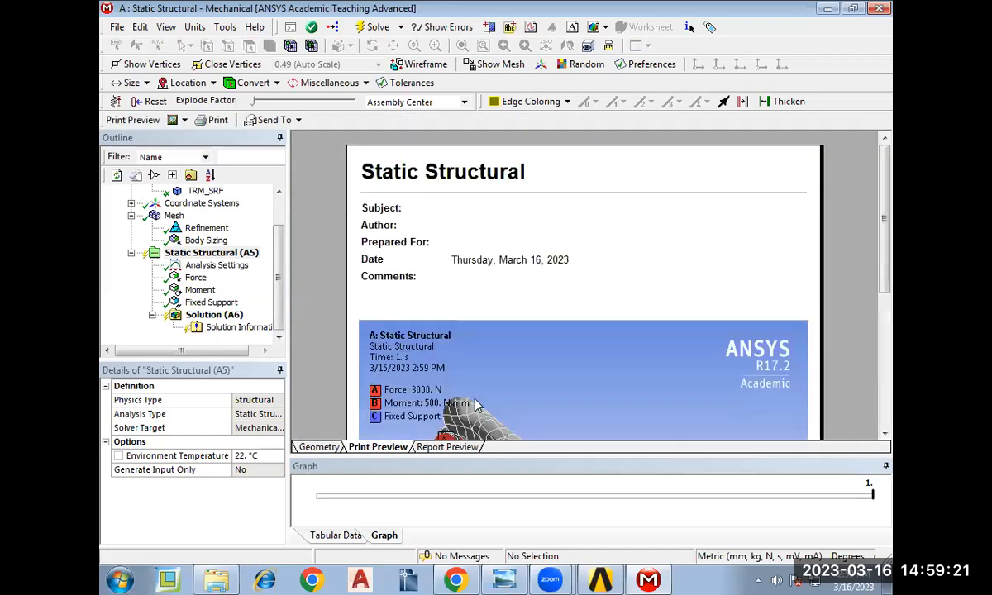
{"action": "left_click", "coordinate": [319, 446]}
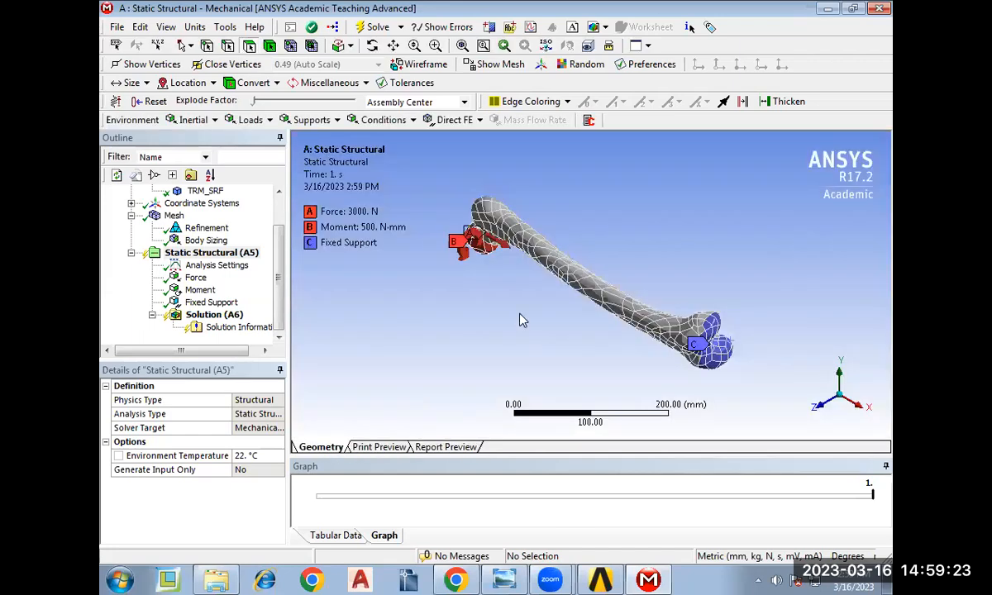
{"action": "left_click", "coordinate": [397, 448]}
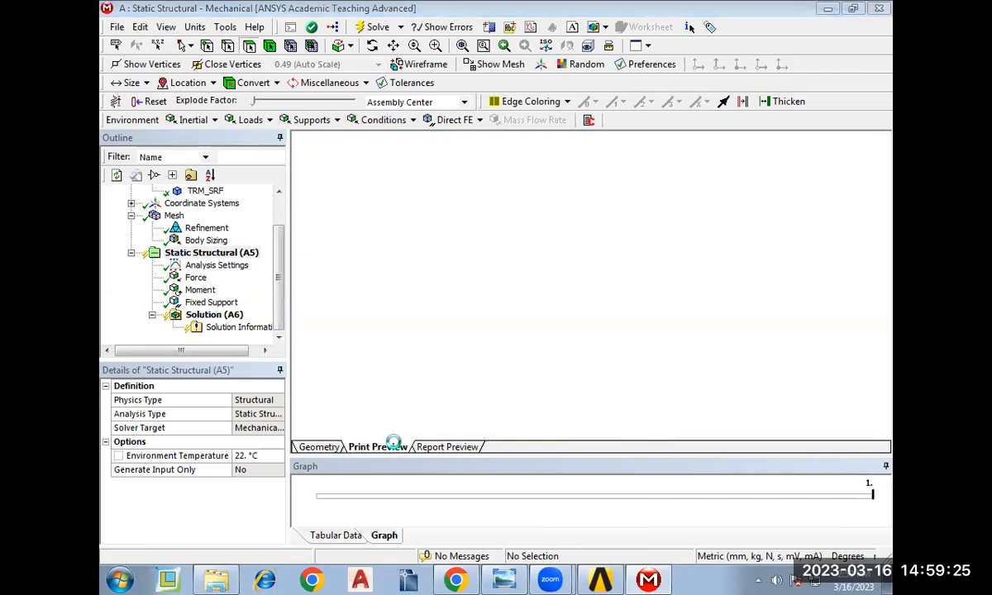
{"action": "left_click_drag", "start_coordinate": [885, 230], "coordinate": [875, 355]}
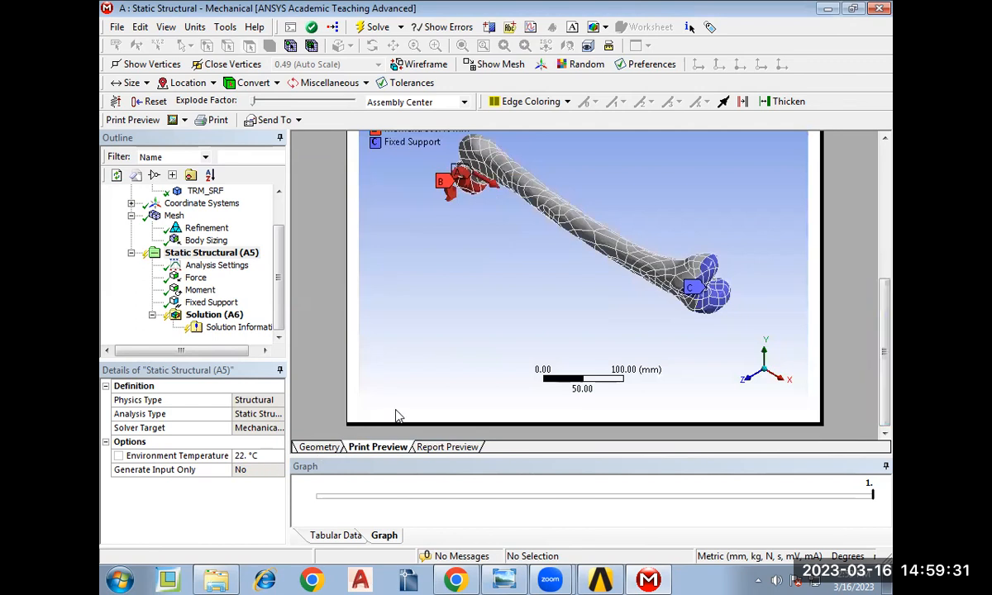
{"action": "left_click", "coordinate": [319, 448]}
{"action": "left_click_drag", "start_coordinate": [597, 216], "coordinate": [421, 322]}
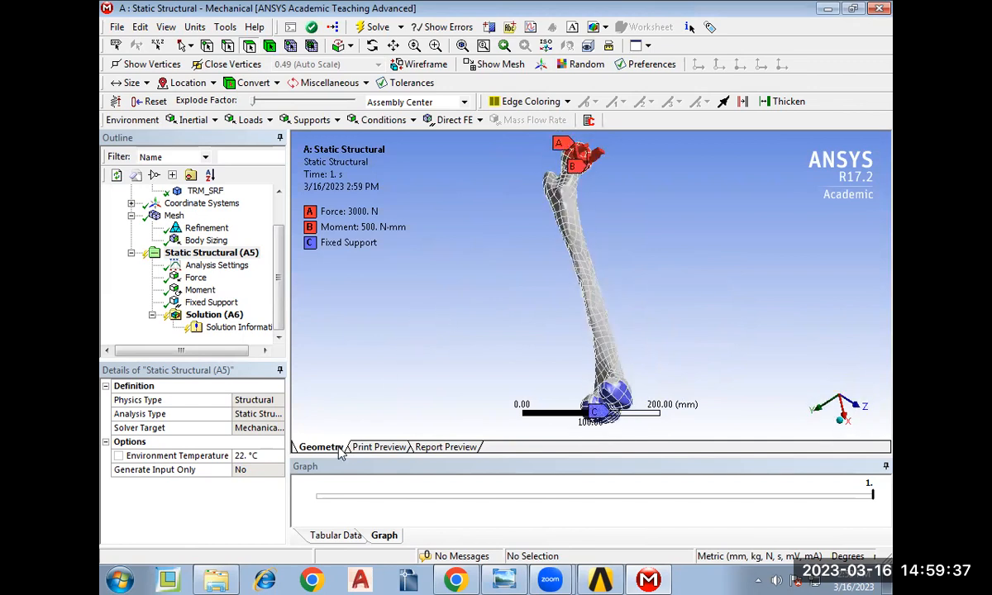
Examine the print preview of the femur's loads and support, with the whole bone fitted into the preview picture.
{"action": "left_click", "coordinate": [379, 446]}
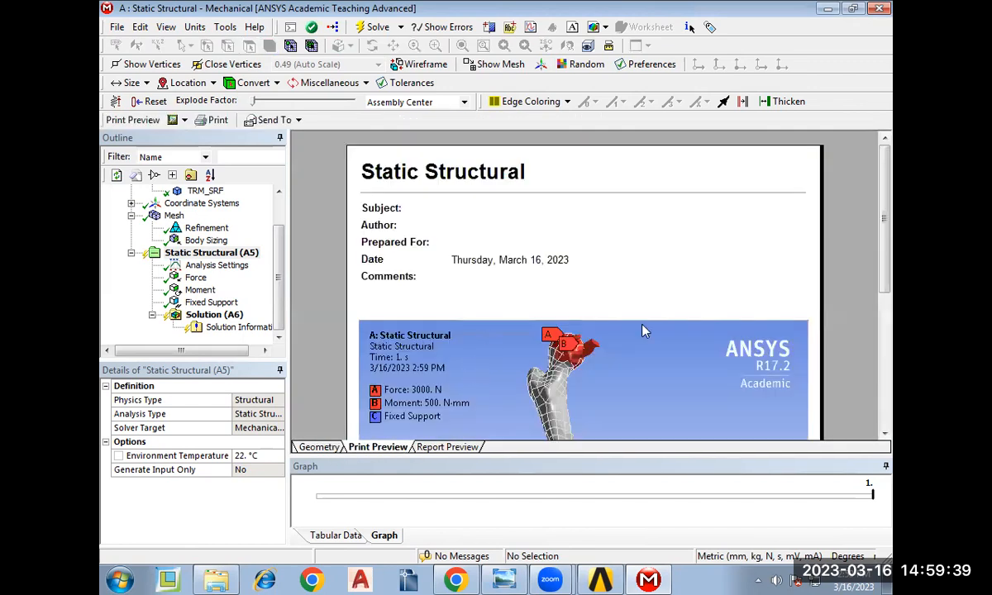
{"action": "scroll", "coordinate": [810, 306], "scroll_direction": "down", "scroll_amount": 6}
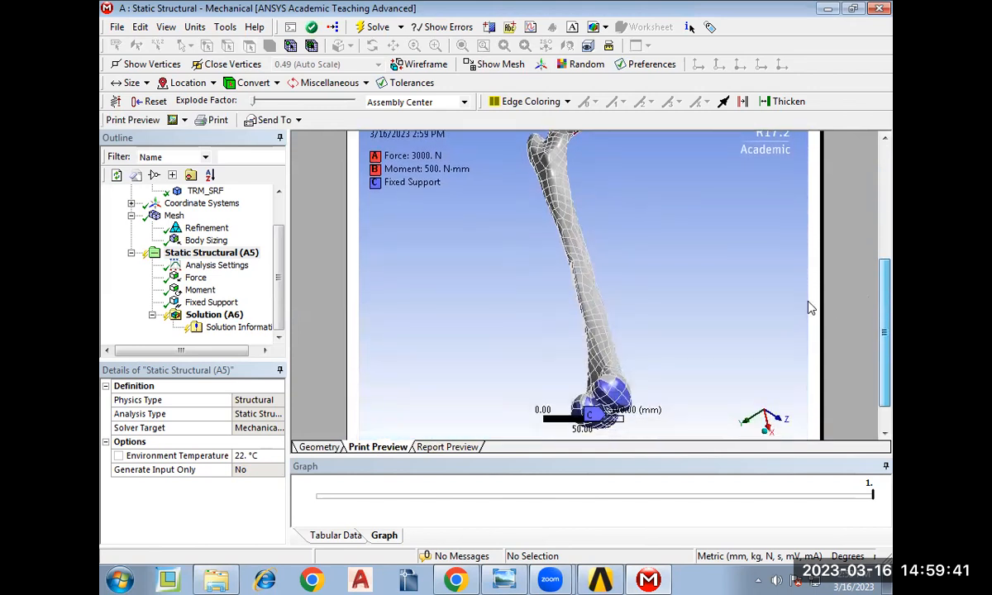
{"action": "left_click", "coordinate": [318, 447]}
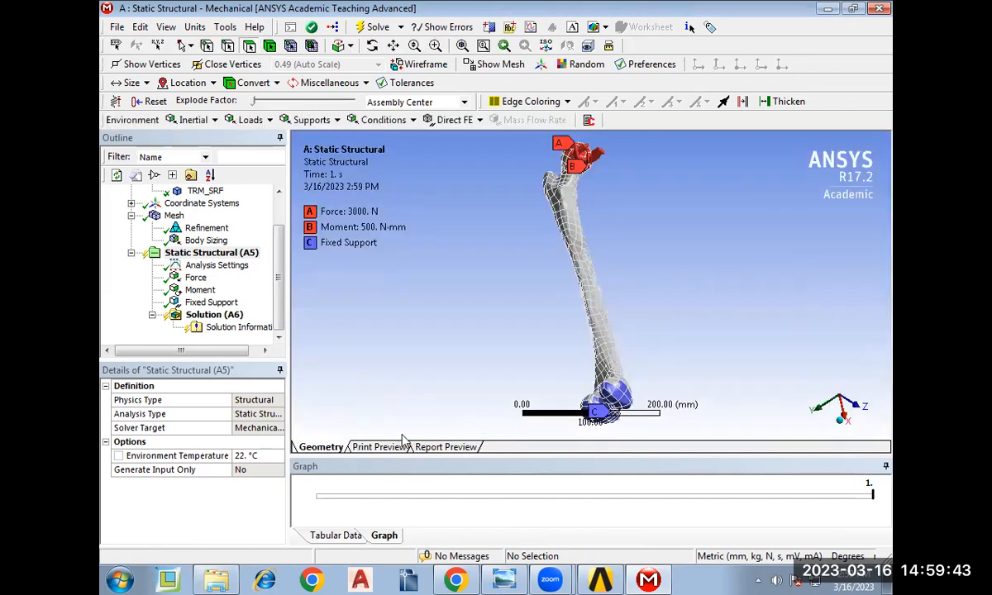
{"action": "scroll", "coordinate": [487, 368], "scroll_direction": "down", "scroll_amount": 1}
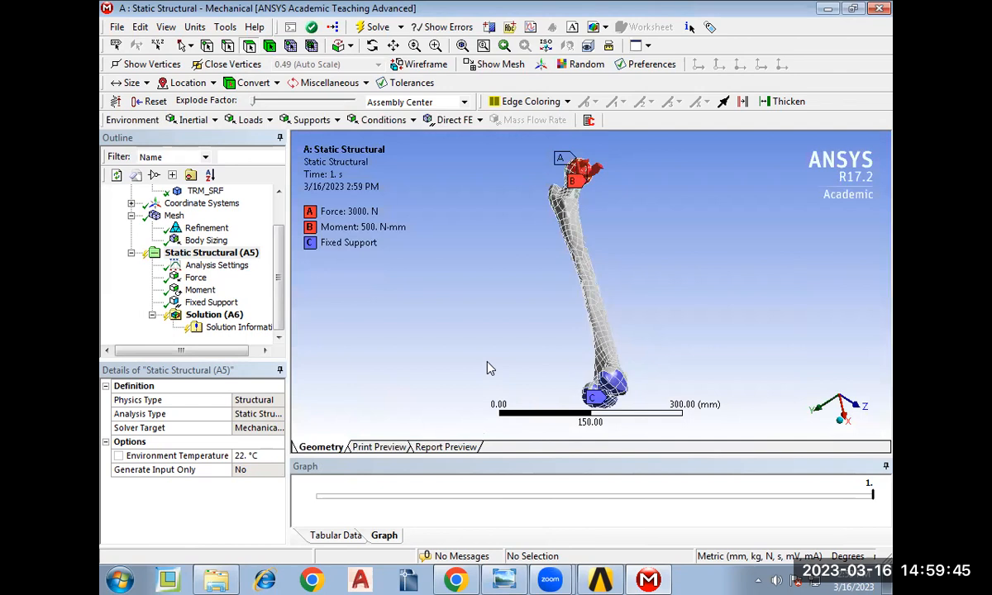
{"action": "left_click", "coordinate": [382, 447]}
{"action": "left_click_drag", "start_coordinate": [889, 249], "coordinate": [886, 384]}
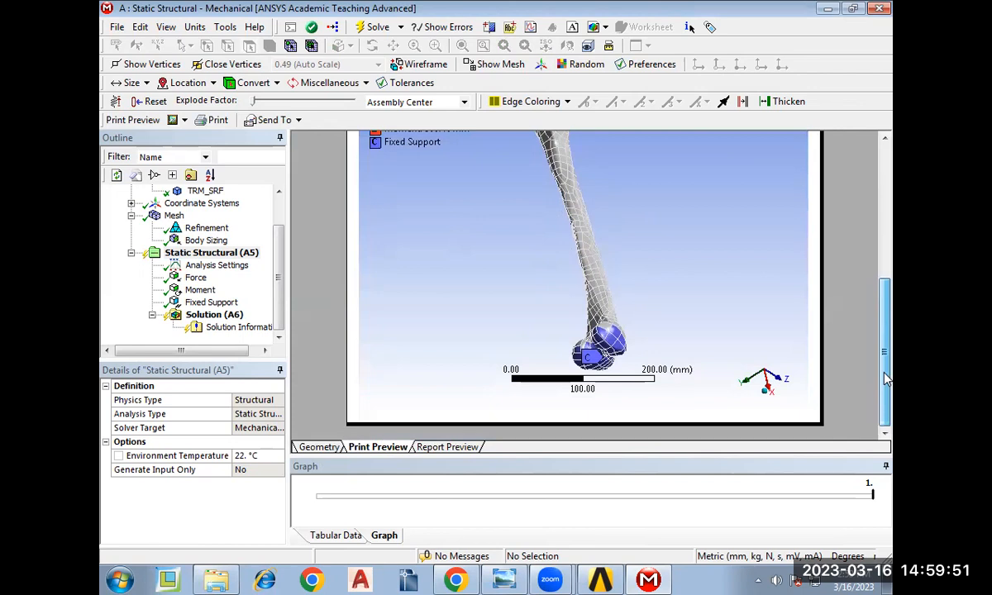
{"action": "scroll", "coordinate": [831, 352], "scroll_direction": "up", "scroll_amount": 1}
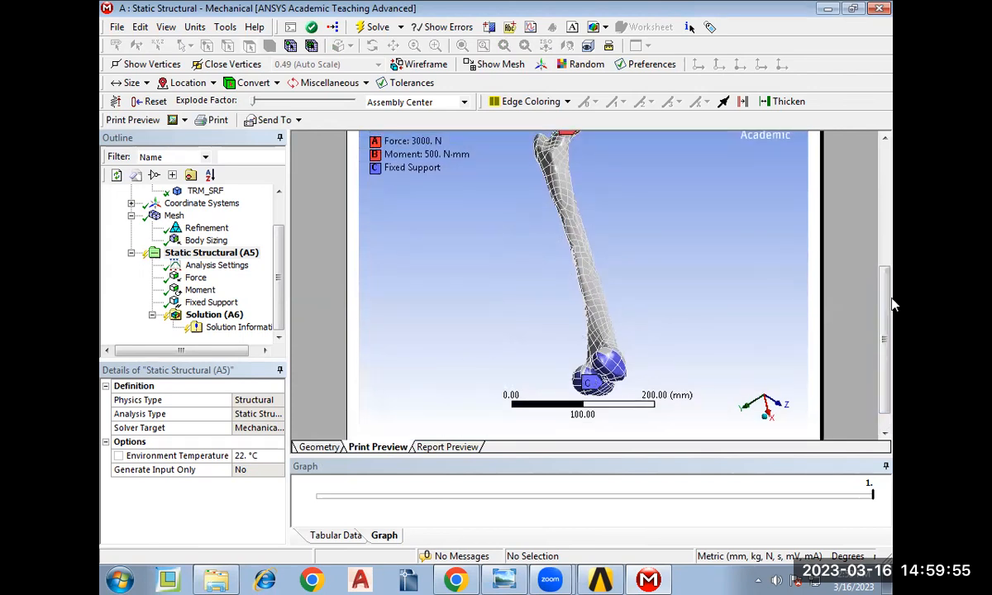
{"action": "left_click_drag", "start_coordinate": [886, 301], "coordinate": [887, 247]}
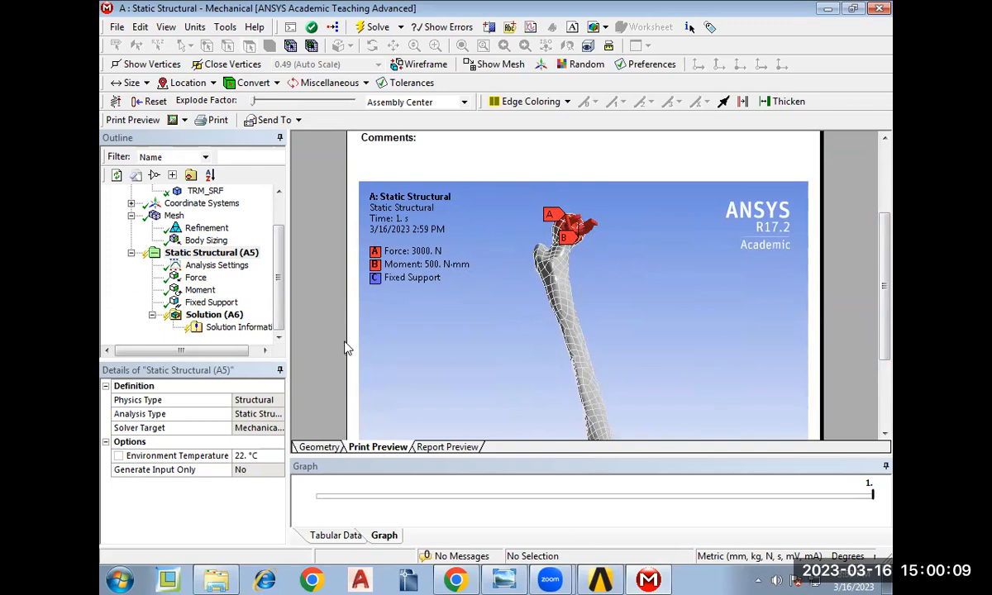
Start saving the print preview picture as a PNG in the Ansys File folder within Downloads.
{"action": "right_click", "coordinate": [485, 217]}
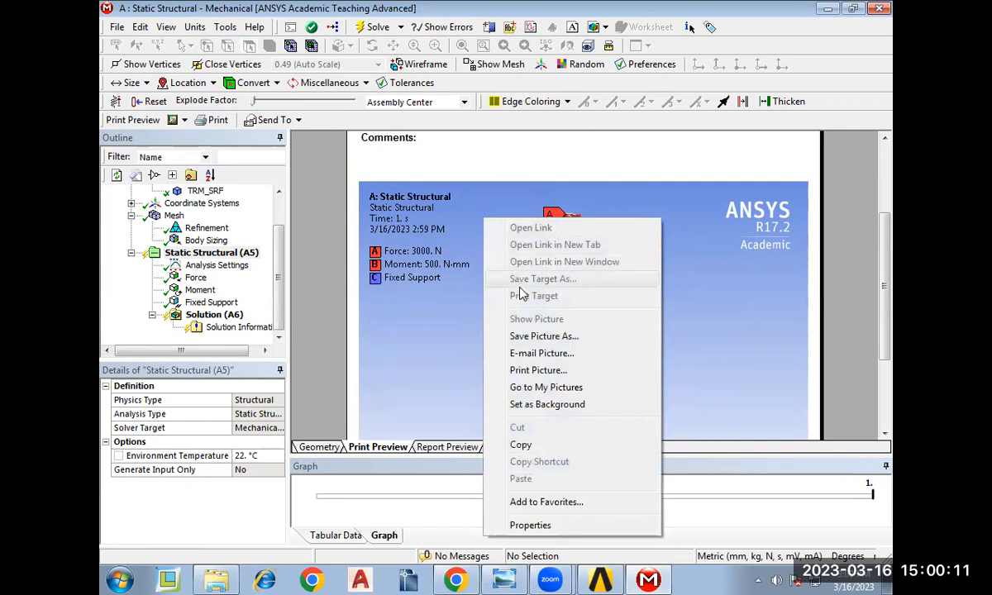
{"action": "left_click", "coordinate": [533, 336]}
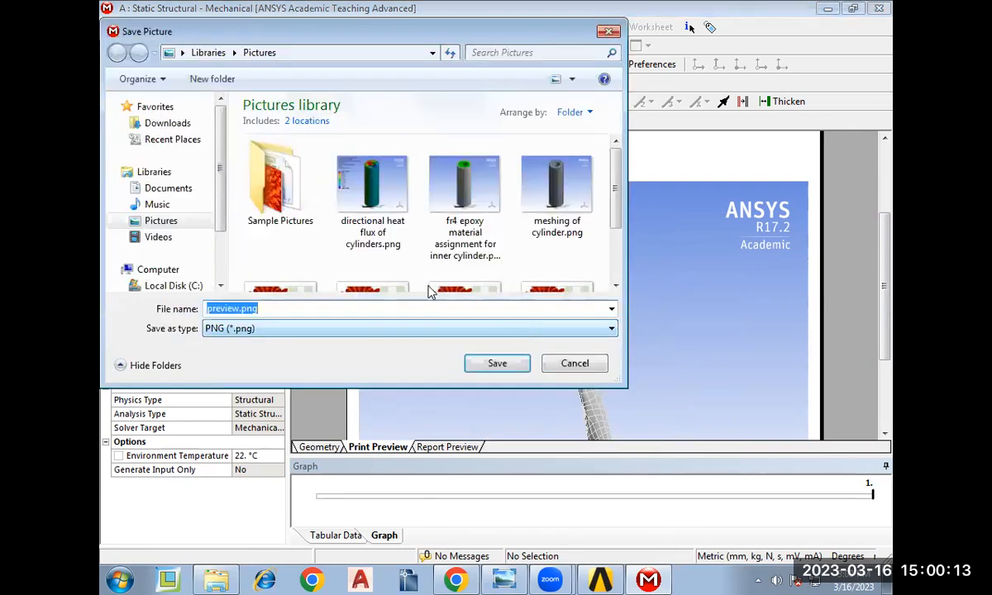
{"action": "left_click", "coordinate": [162, 124]}
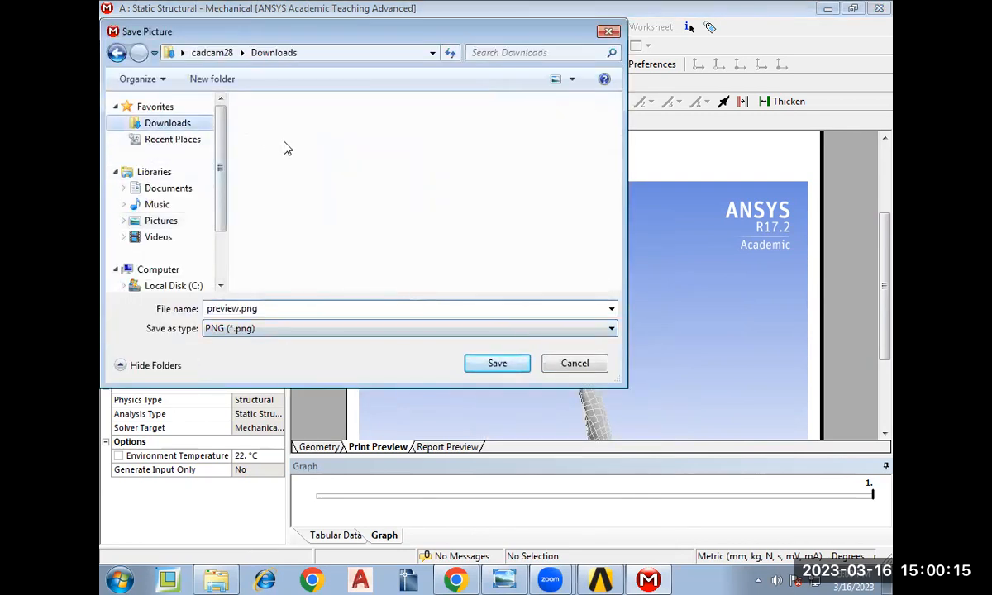
{"action": "double_click", "coordinate": [372, 244]}
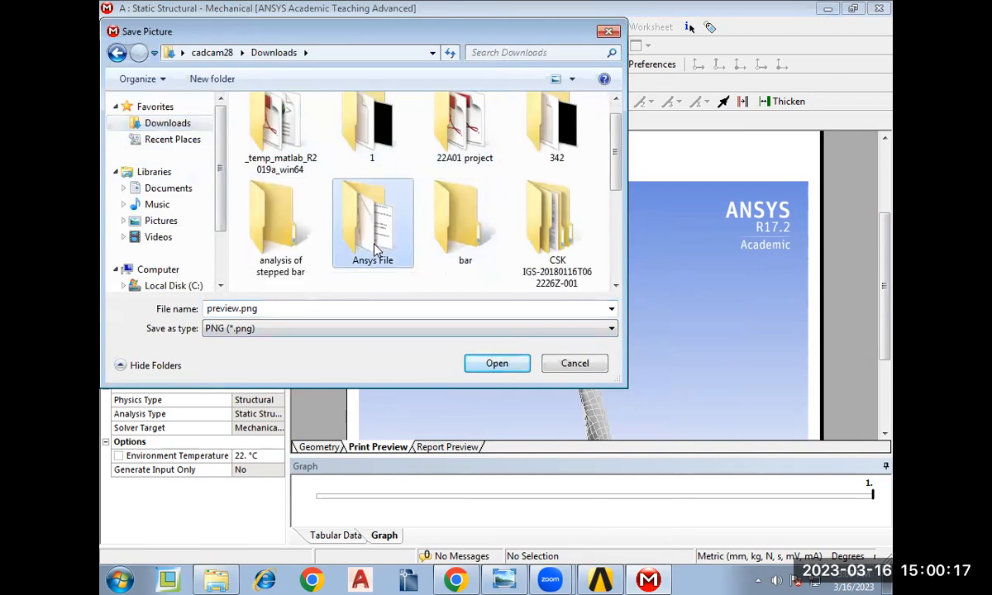
{"action": "left_click", "coordinate": [337, 330]}
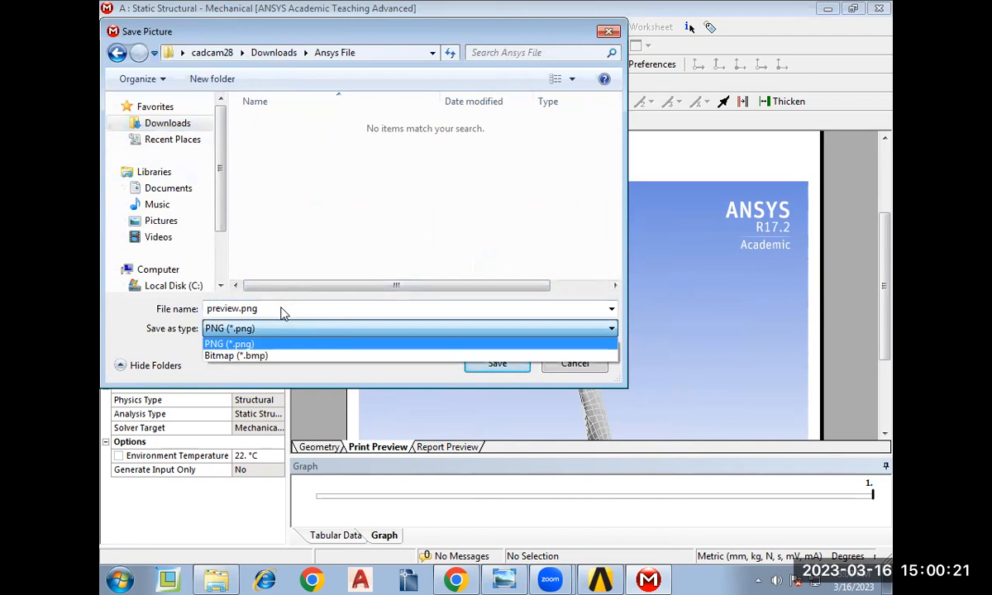
Name the picture Loads.png and save it.
{"action": "left_click", "coordinate": [240, 309]}
{"action": "double_click", "coordinate": [240, 309]}
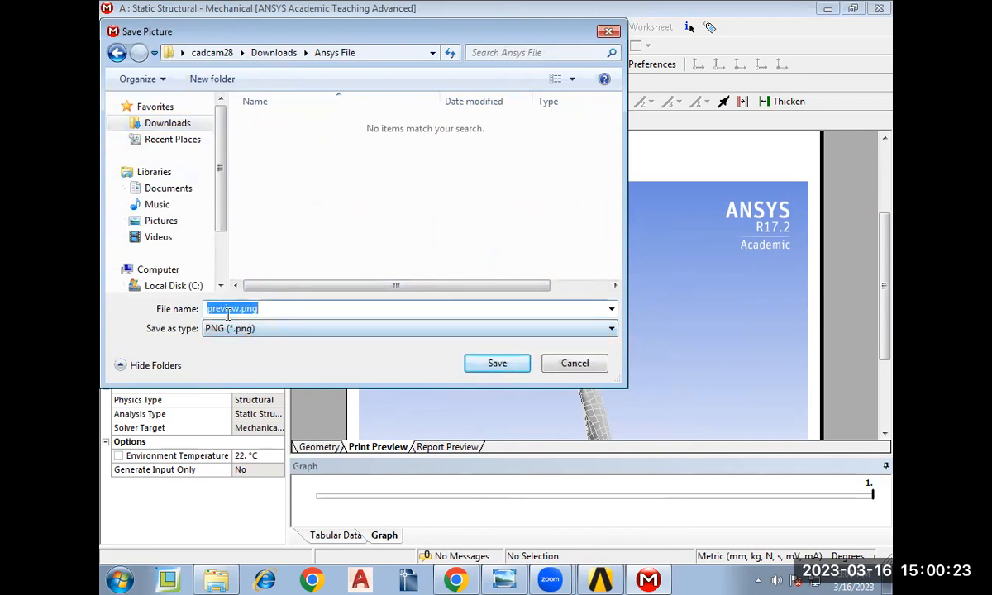
{"action": "left_click", "coordinate": [239, 309]}
{"action": "key", "text": "BackSpace"}
{"action": "key", "text": "BackSpace"}
{"action": "key", "text": "BackSpace"}
{"action": "key", "text": "BackSpace"}
{"action": "key", "text": "BackSpace"}
{"action": "key", "text": "BackSpace"}
{"action": "key", "text": "BackSpace"}
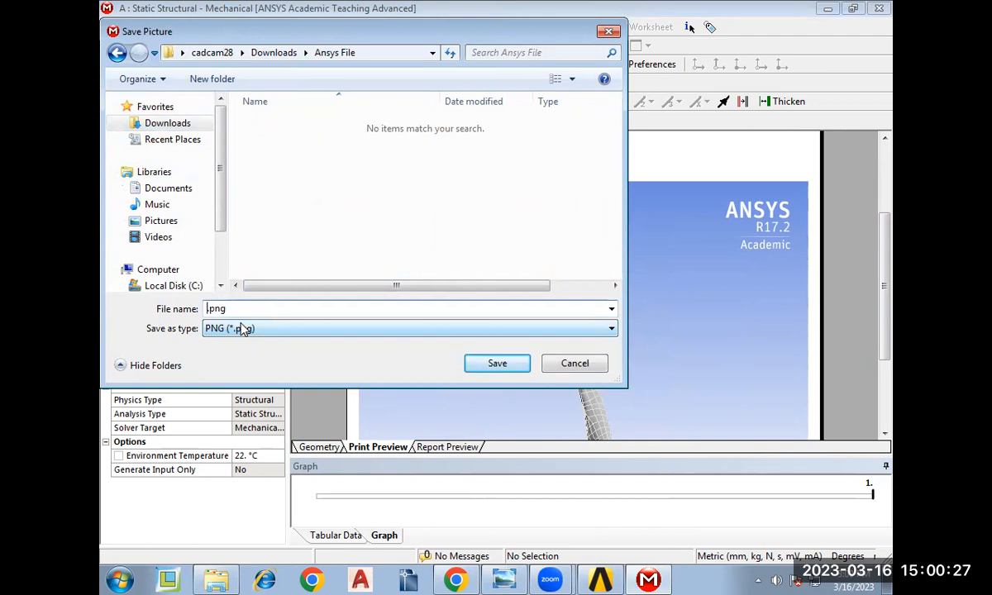
{"action": "type", "text": "Loads"}
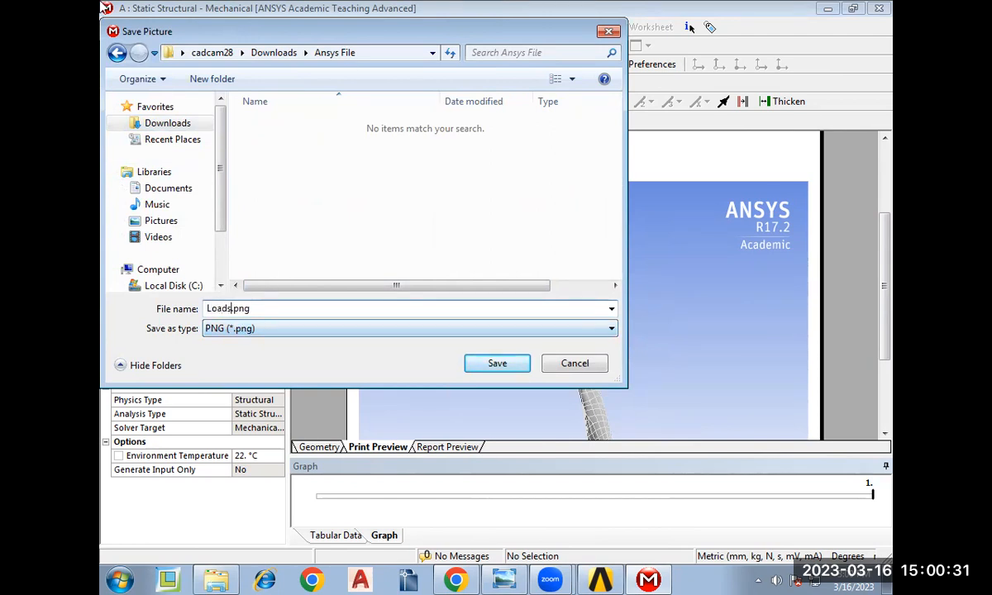
{"action": "left_click", "coordinate": [500, 366]}
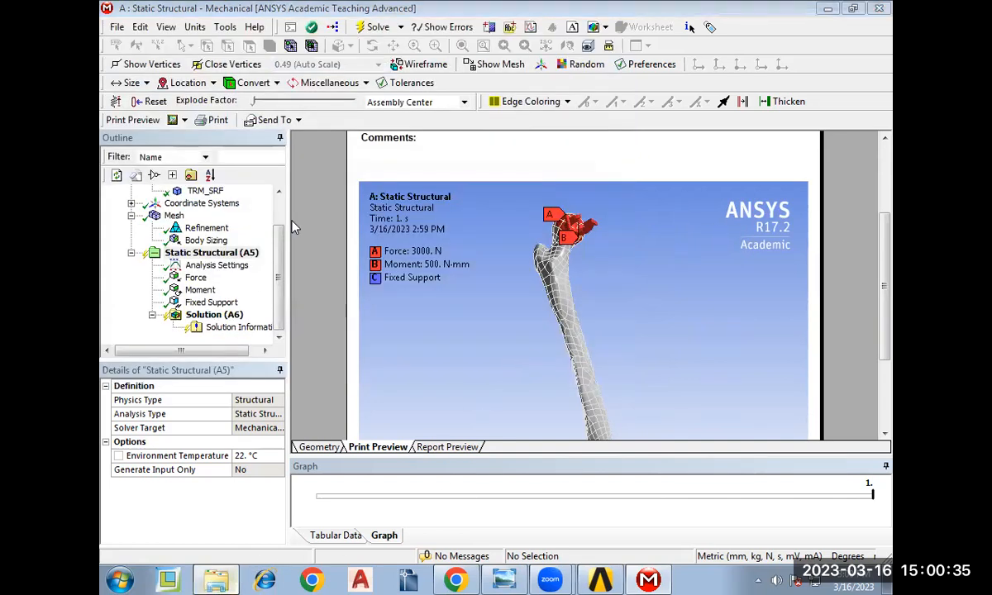
Check the saved Loads.png in the photo viewer, close it and return to the model view in Mechanical.
{"action": "left_click", "coordinate": [216, 581]}
{"action": "double_click", "coordinate": [549, 258]}
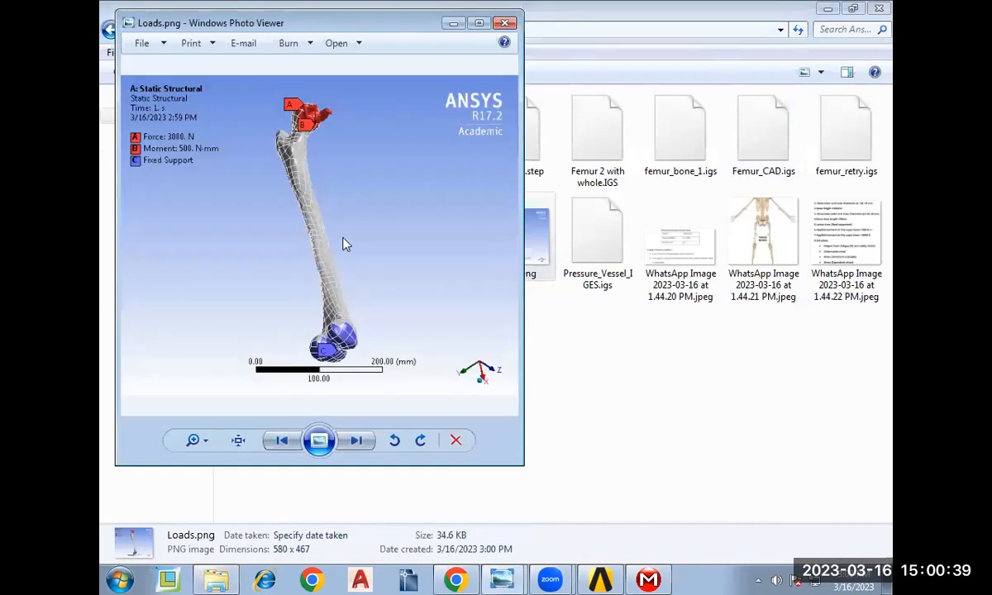
{"action": "left_click", "coordinate": [504, 23]}
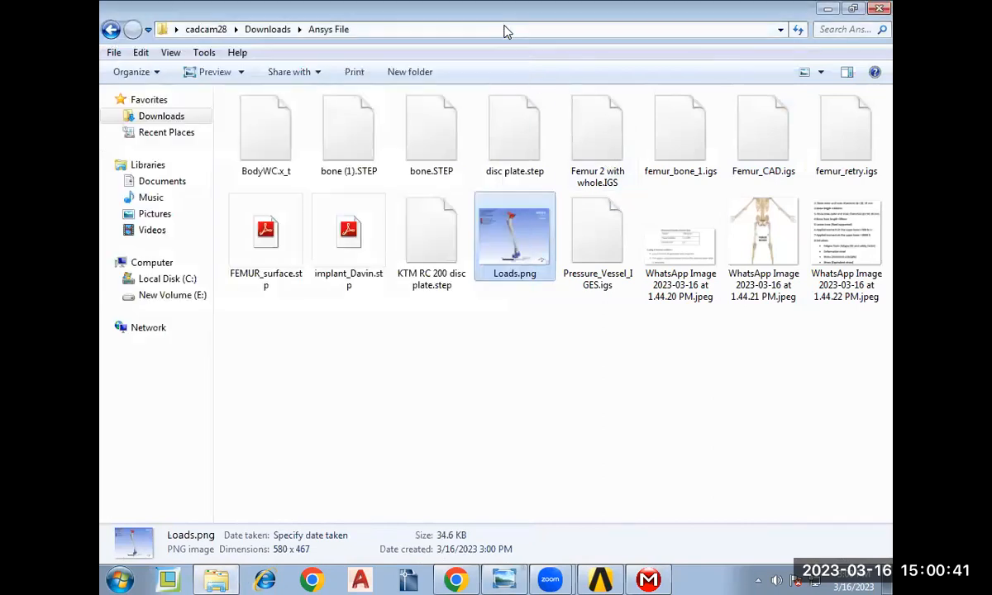
{"action": "left_click", "coordinate": [643, 579]}
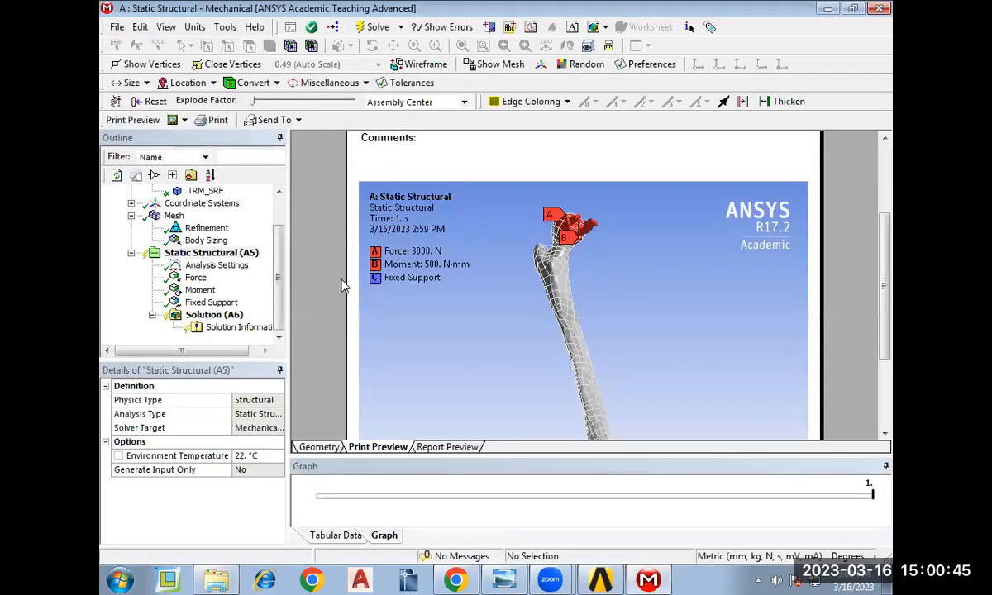
{"action": "left_click", "coordinate": [320, 447]}
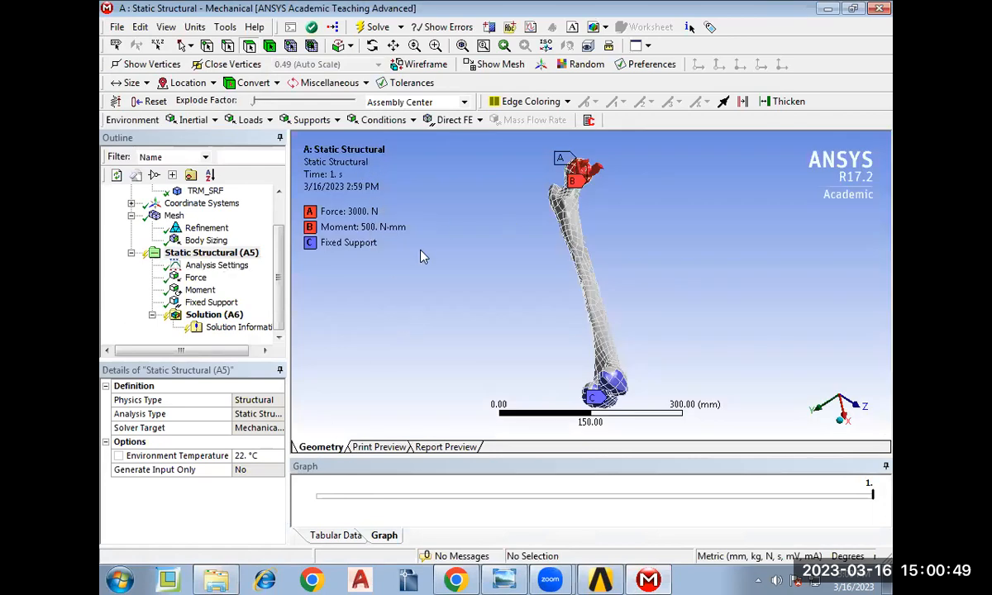
Insert a Stress Tool based on Max Equivalent Stress into the Solution.
{"action": "left_click", "coordinate": [280, 293]}
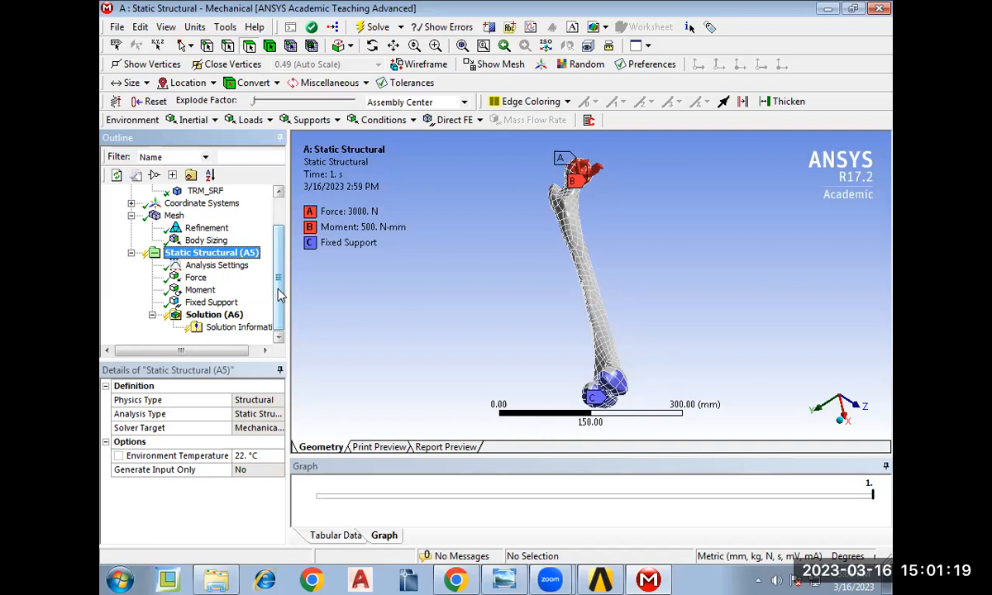
{"action": "right_click", "coordinate": [211, 319]}
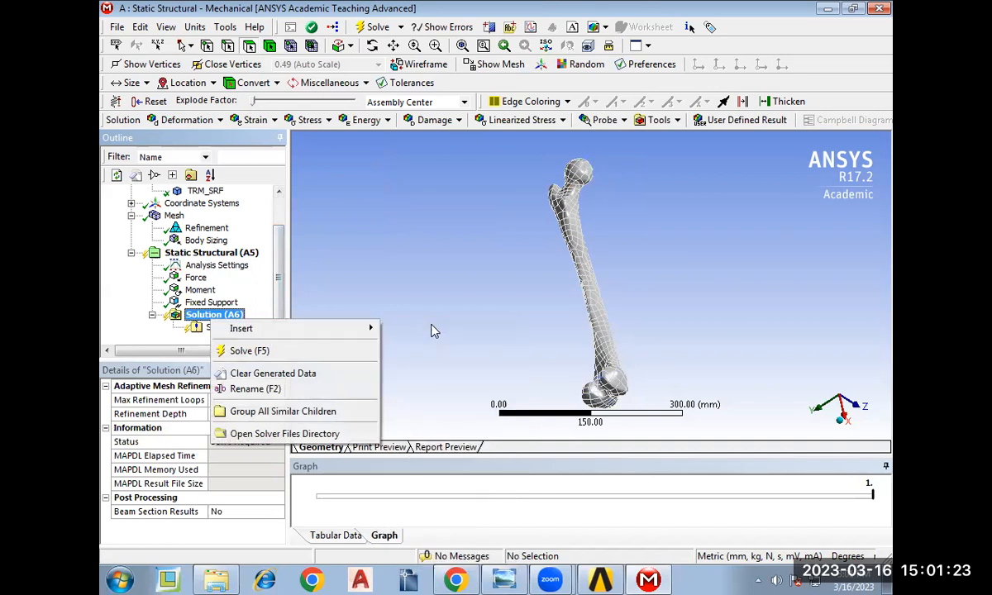
{"action": "mouse_move", "coordinate": [369, 330]}
{"action": "mouse_move", "coordinate": [401, 333]}
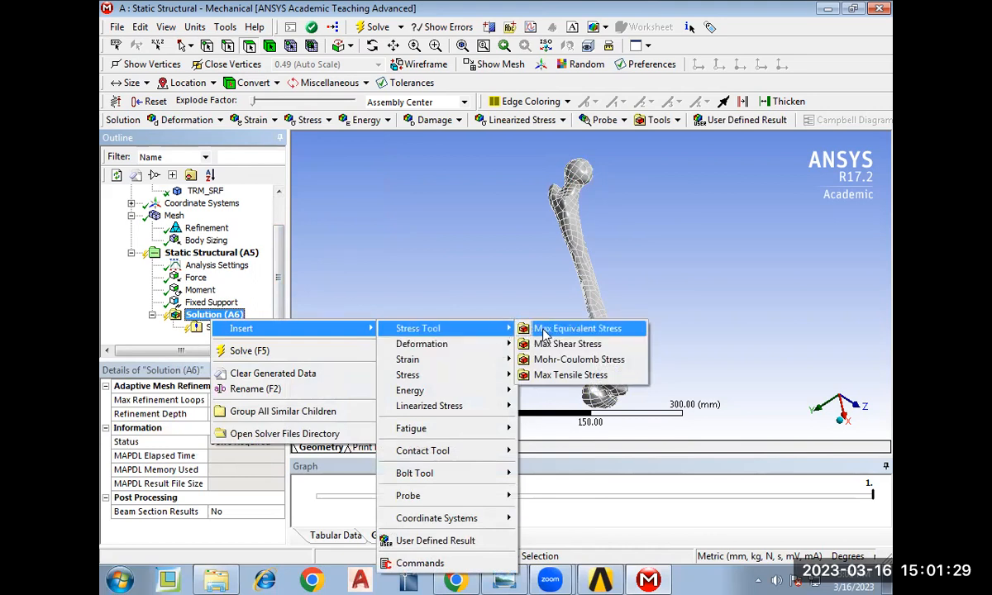
{"action": "left_click", "coordinate": [544, 330]}
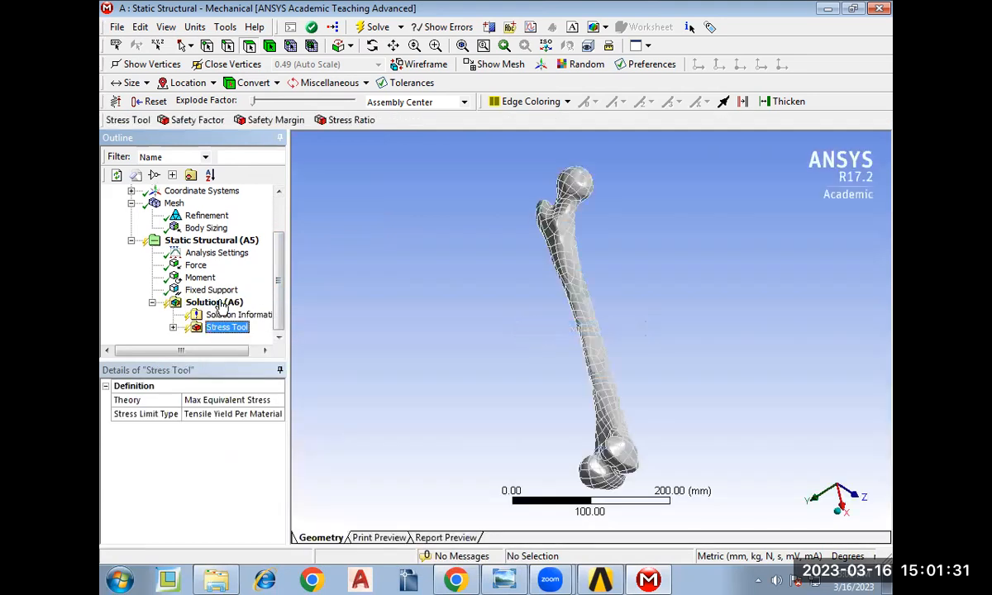
Add a Total Deformation result to the Solution, plus a Force Reaction probe created from the Fixed Support.
{"action": "right_click", "coordinate": [222, 303]}
{"action": "mouse_move", "coordinate": [334, 314]}
{"action": "mouse_move", "coordinate": [410, 310]}
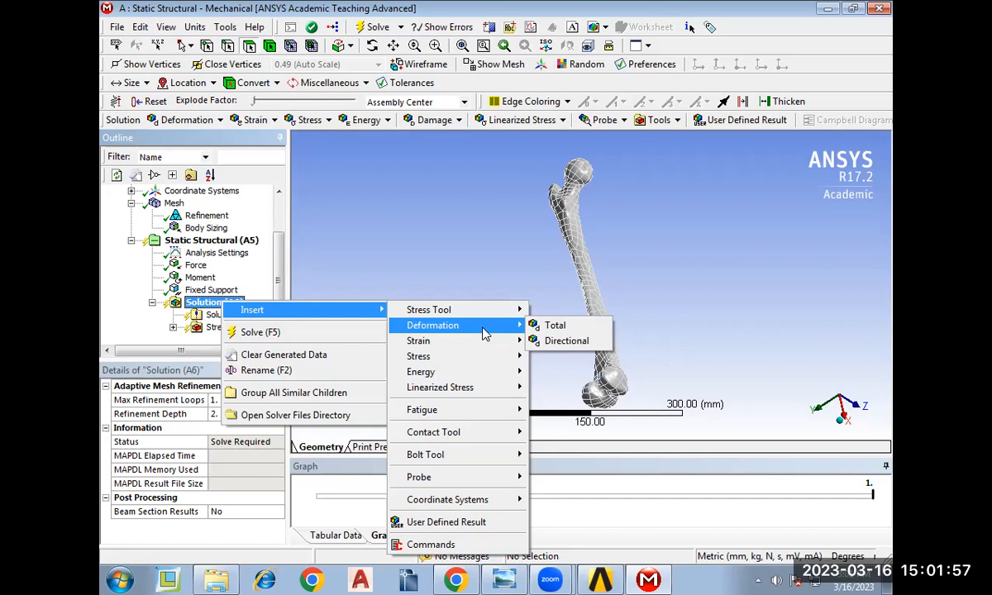
{"action": "left_click", "coordinate": [547, 325]}
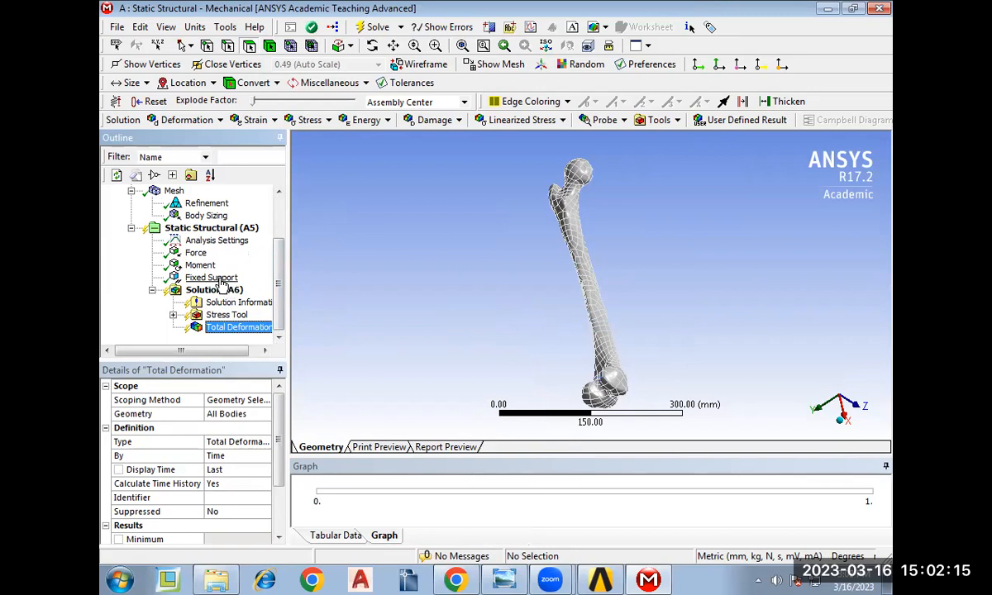
{"action": "left_click", "coordinate": [216, 278]}
{"action": "left_click_drag", "start_coordinate": [222, 283], "coordinate": [225, 294]}
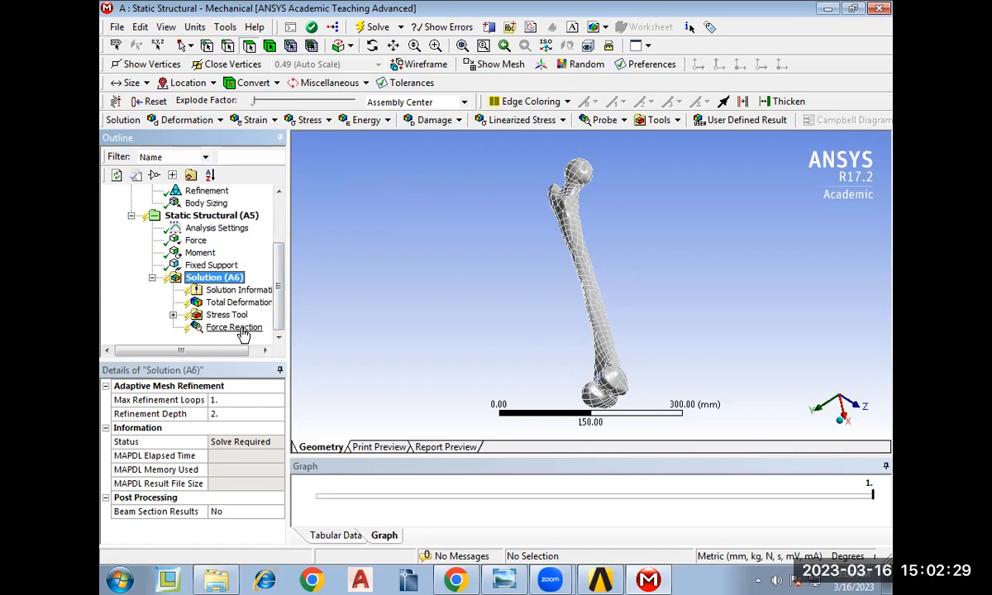
Insert Equivalent (von-Mises) strain and Equivalent (von-Mises) stress results into the Solution.
{"action": "right_click", "coordinate": [236, 280]}
{"action": "mouse_move", "coordinate": [333, 291]}
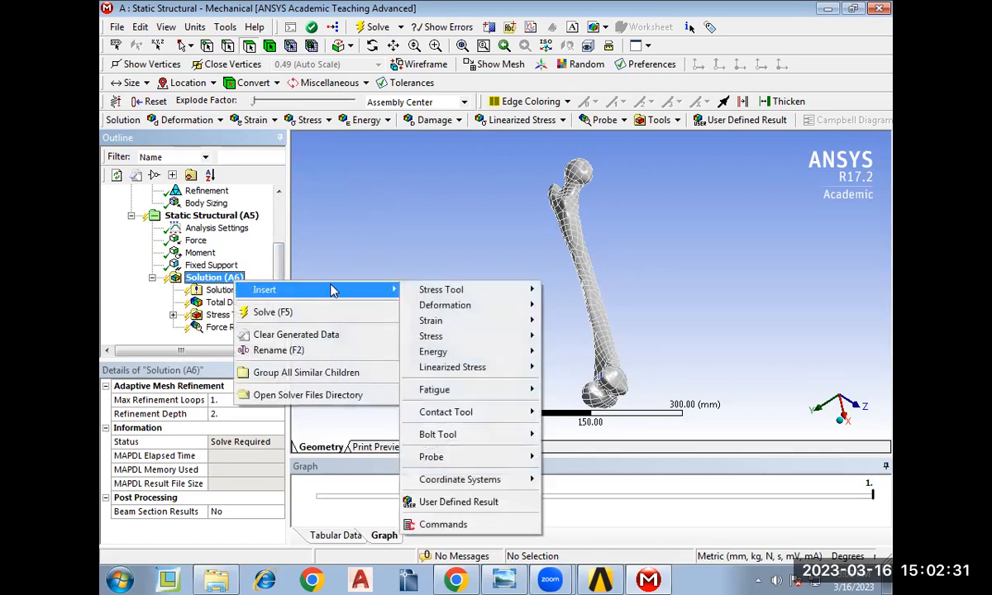
{"action": "mouse_move", "coordinate": [467, 308]}
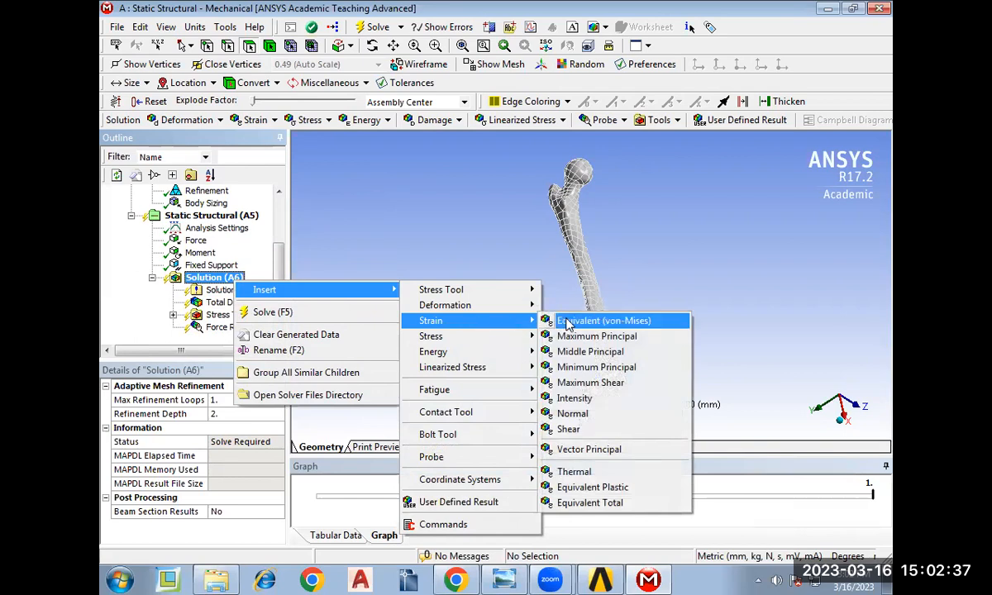
{"action": "left_click", "coordinate": [567, 322]}
{"action": "right_click", "coordinate": [225, 266]}
{"action": "mouse_move", "coordinate": [241, 274]}
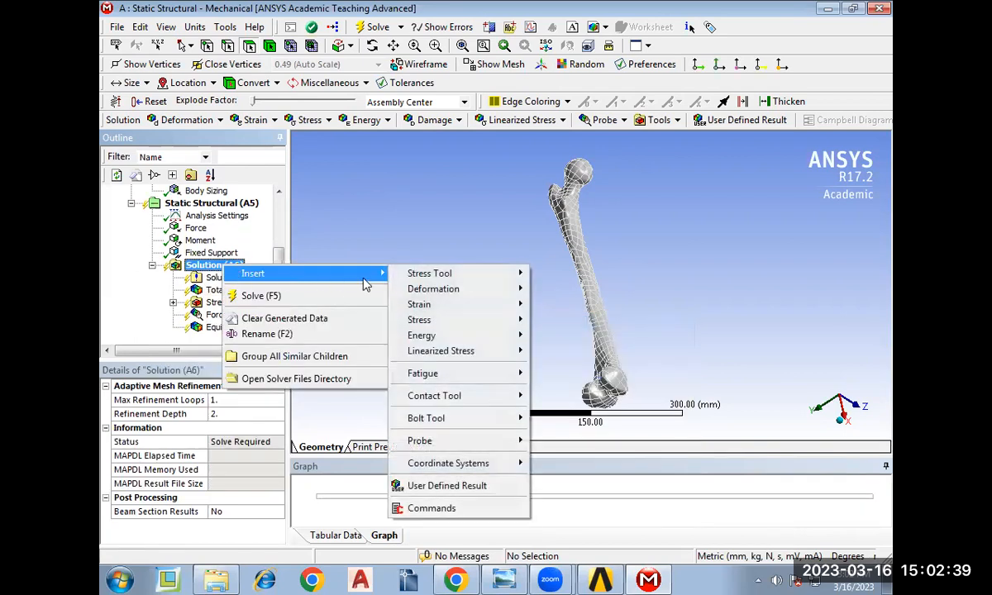
{"action": "mouse_move", "coordinate": [484, 322]}
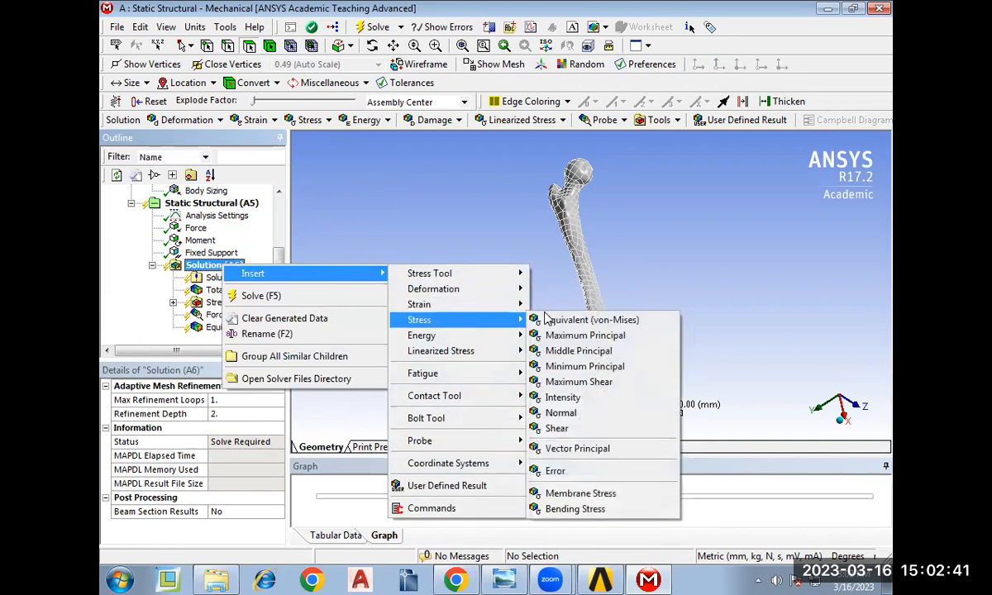
{"action": "left_click", "coordinate": [551, 325]}
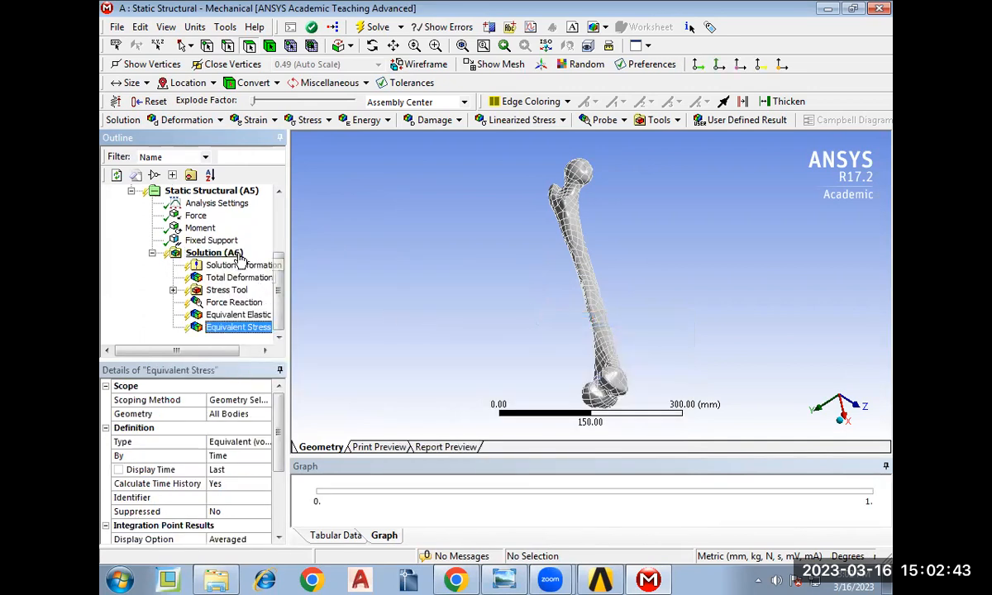
Insert a Maximum Principal stress result into the Solution.
{"action": "right_click", "coordinate": [241, 256]}
{"action": "mouse_move", "coordinate": [373, 270]}
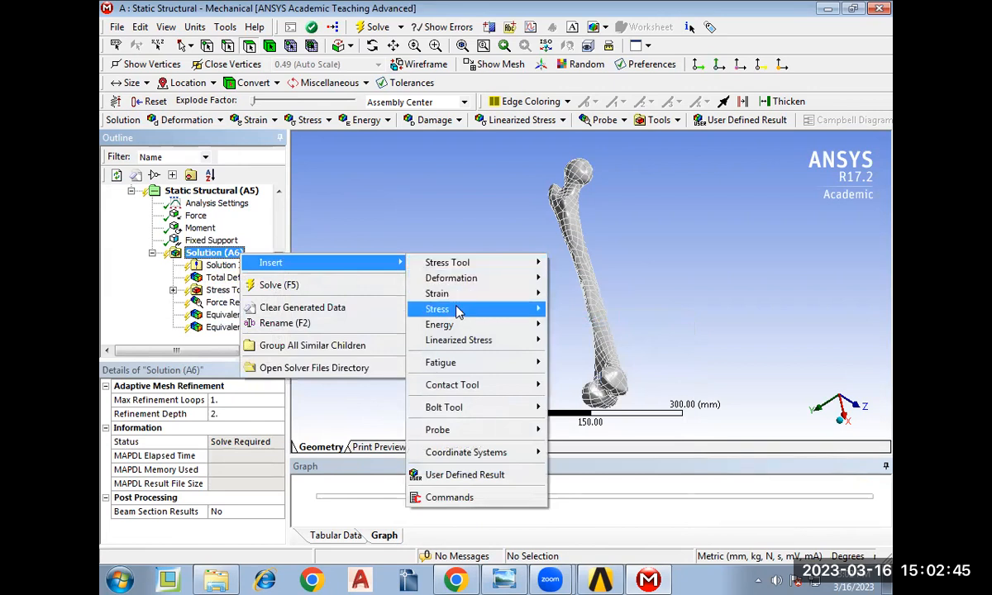
{"action": "mouse_move", "coordinate": [457, 309]}
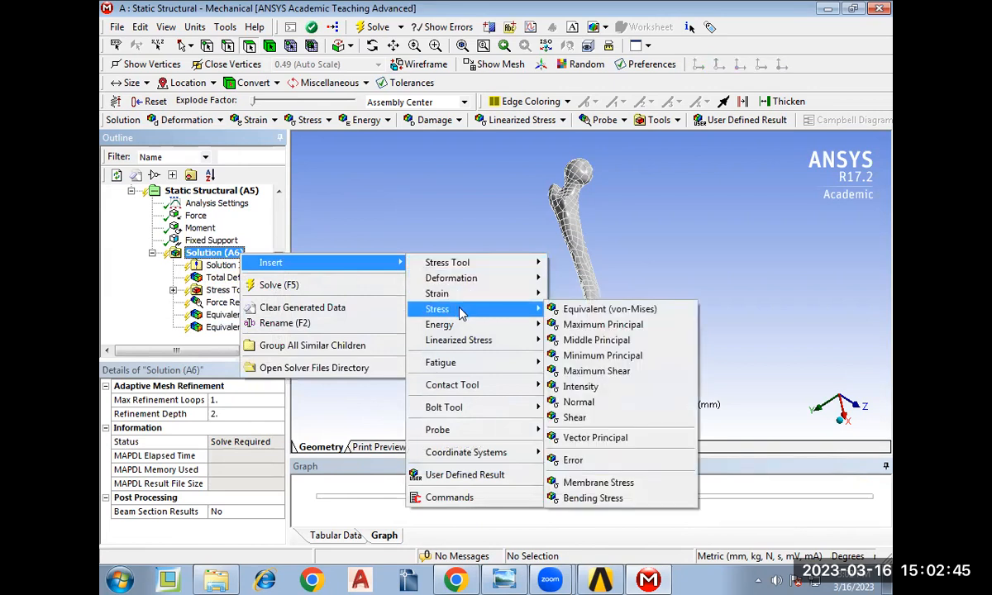
{"action": "left_click", "coordinate": [583, 329]}
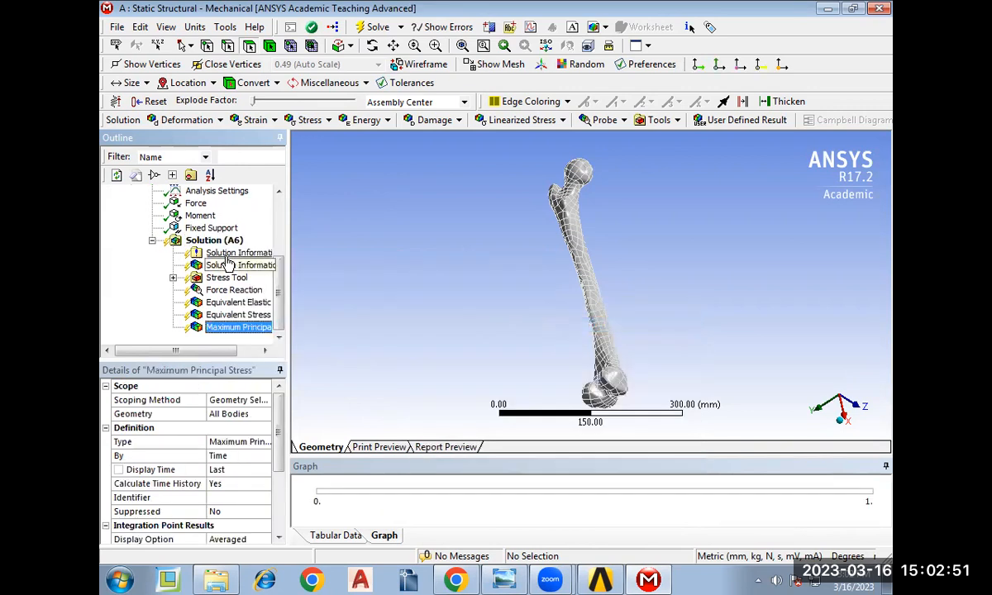
Insert a Fatigue Tool into the Solution.
{"action": "left_click", "coordinate": [212, 242]}
{"action": "right_click", "coordinate": [211, 246]}
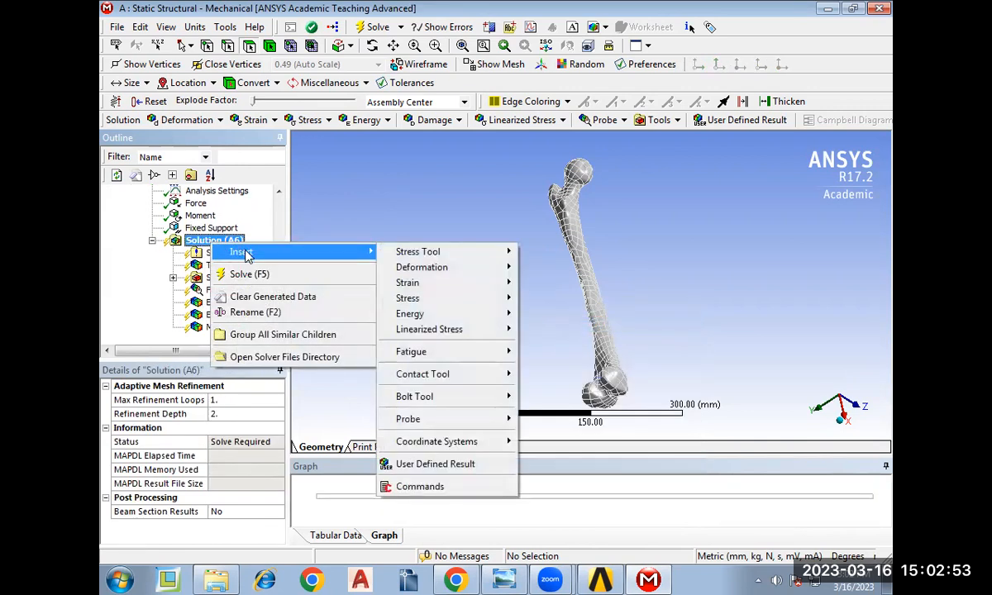
{"action": "mouse_move", "coordinate": [465, 315]}
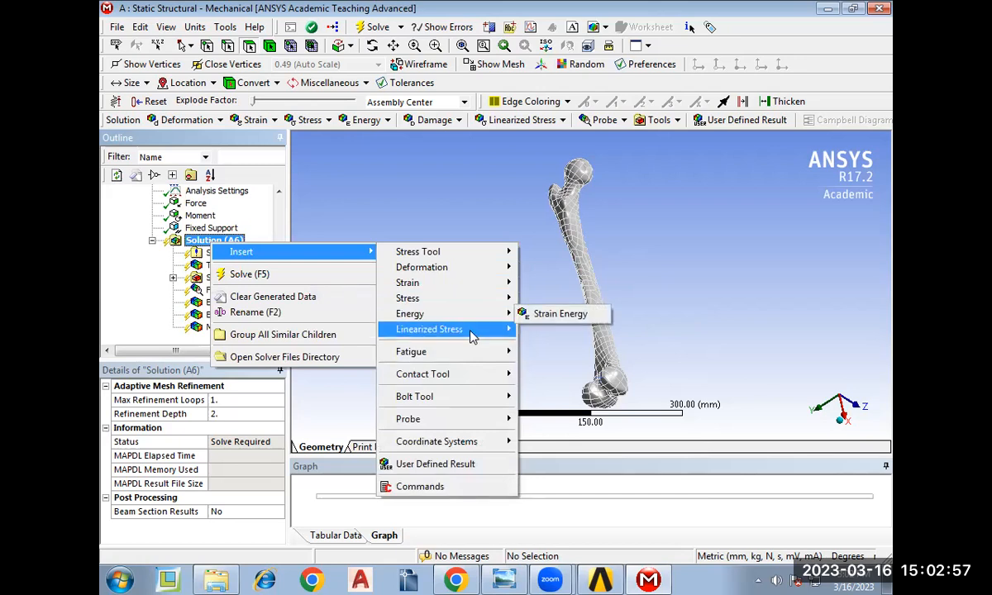
{"action": "mouse_move", "coordinate": [483, 364]}
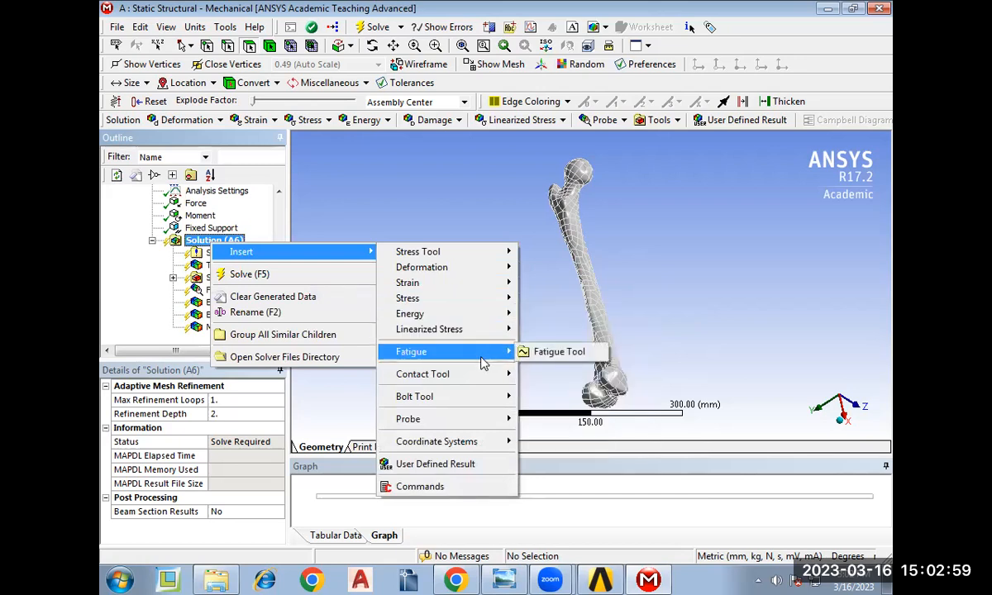
{"action": "left_click", "coordinate": [539, 354]}
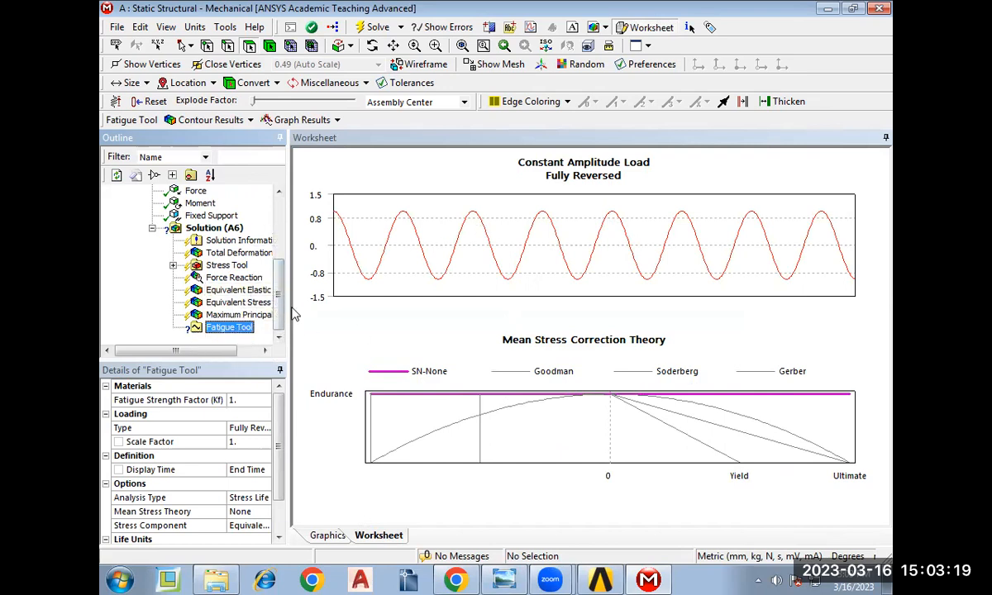
Add Life and Damage results to the Fatigue Tool.
{"action": "right_click", "coordinate": [241, 328]}
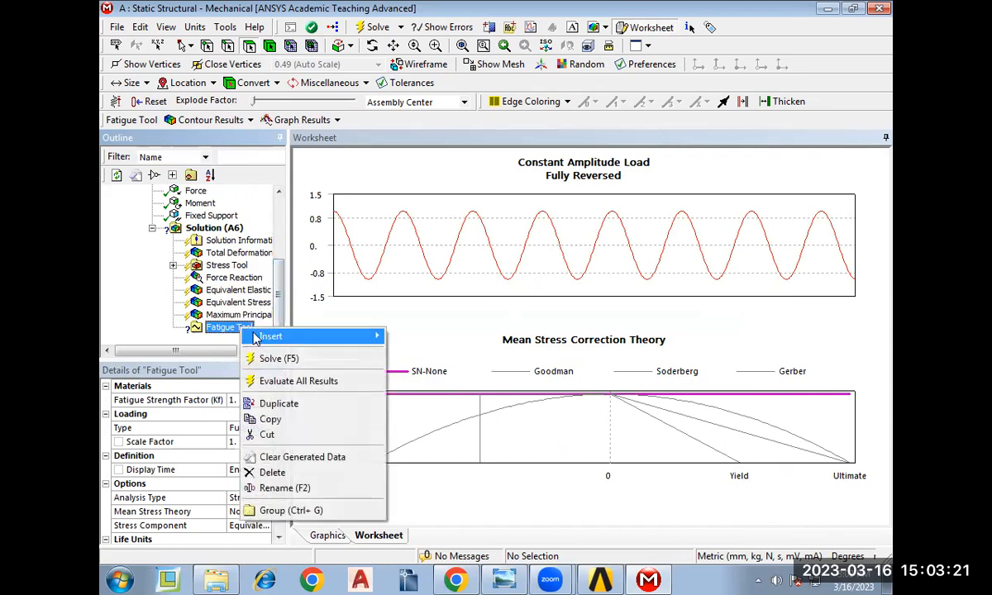
{"action": "mouse_move", "coordinate": [270, 337]}
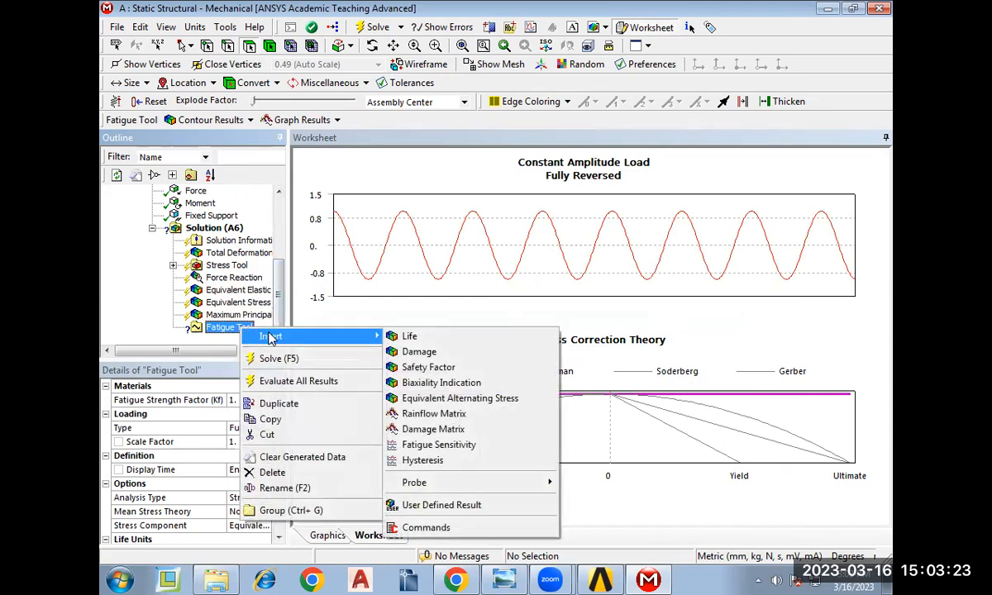
{"action": "left_click", "coordinate": [405, 336]}
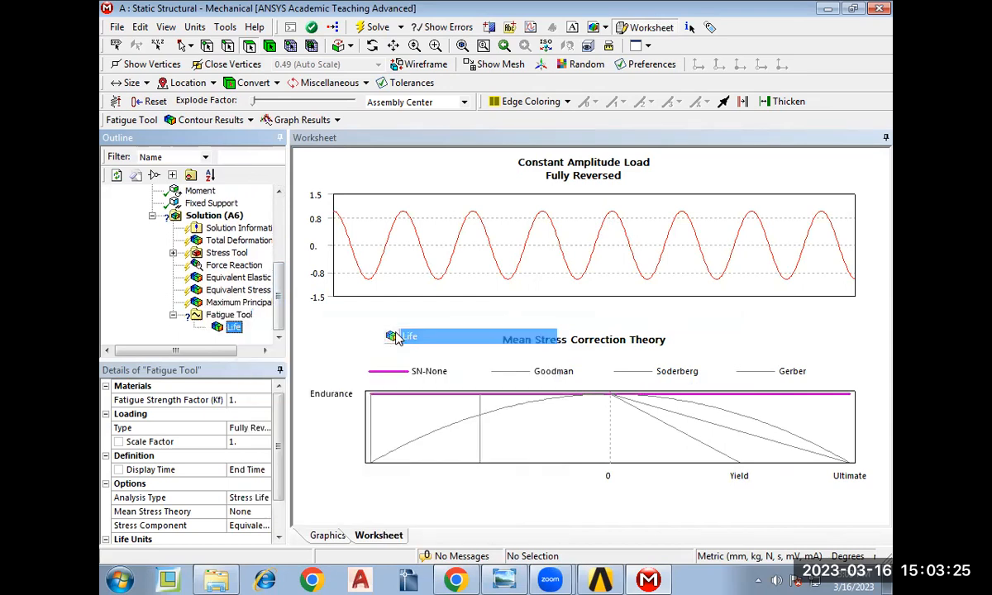
{"action": "right_click", "coordinate": [240, 315]}
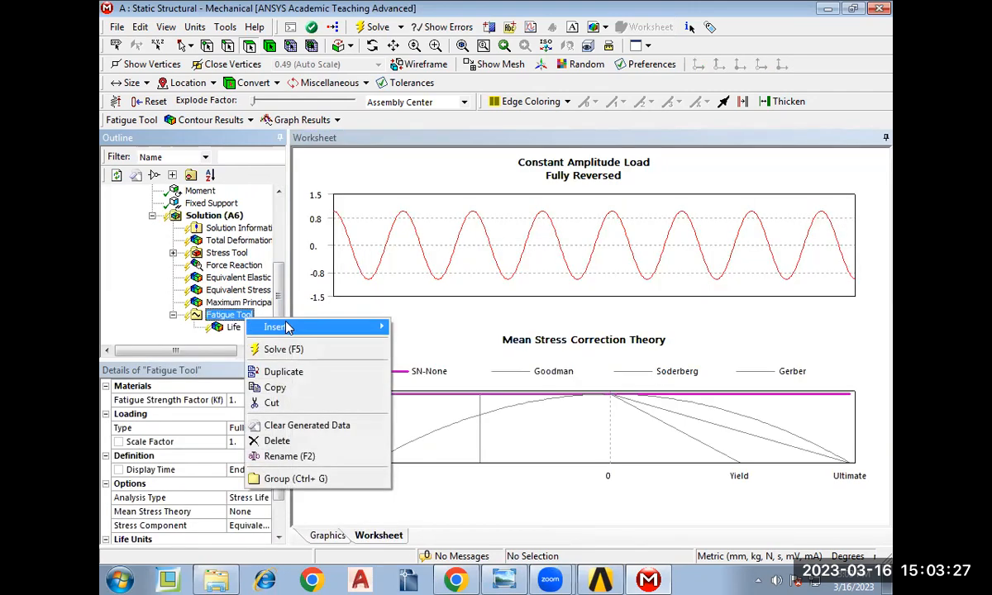
{"action": "mouse_move", "coordinate": [369, 329]}
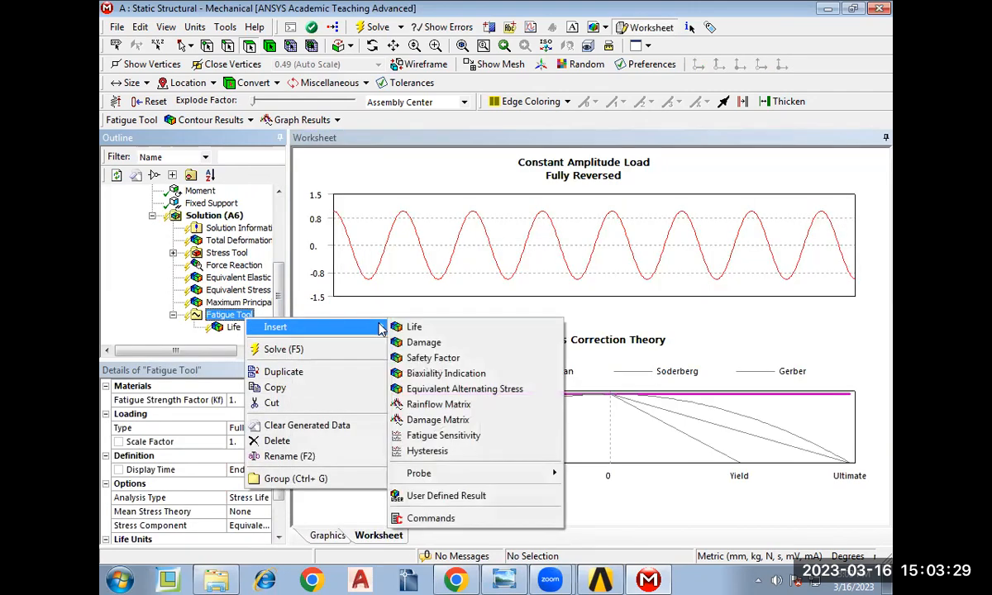
{"action": "left_click", "coordinate": [422, 342]}
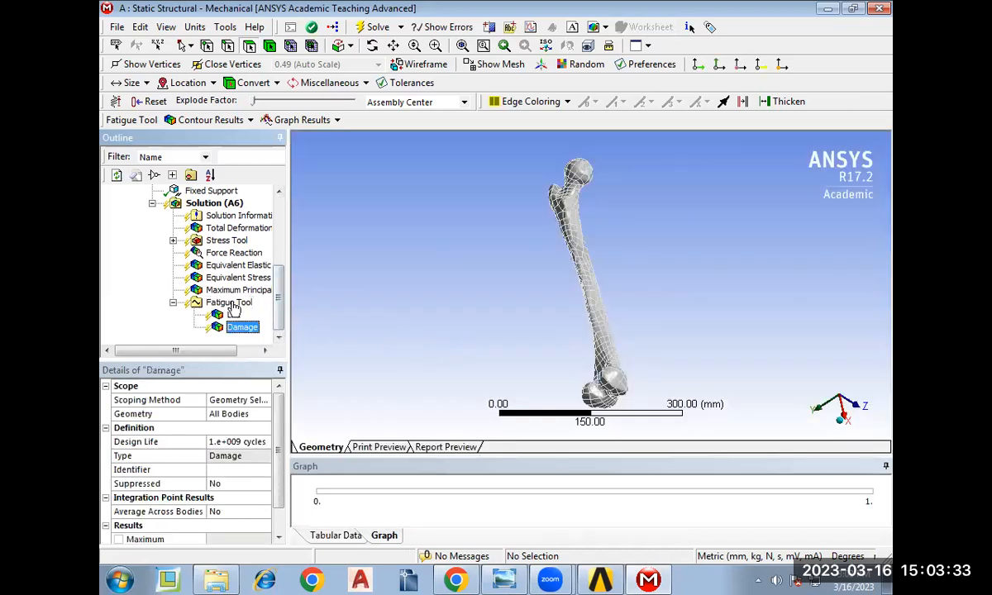
Add Safety Factor and Equivalent Alternating Stress results to the Fatigue Tool.
{"action": "left_click", "coordinate": [230, 304]}
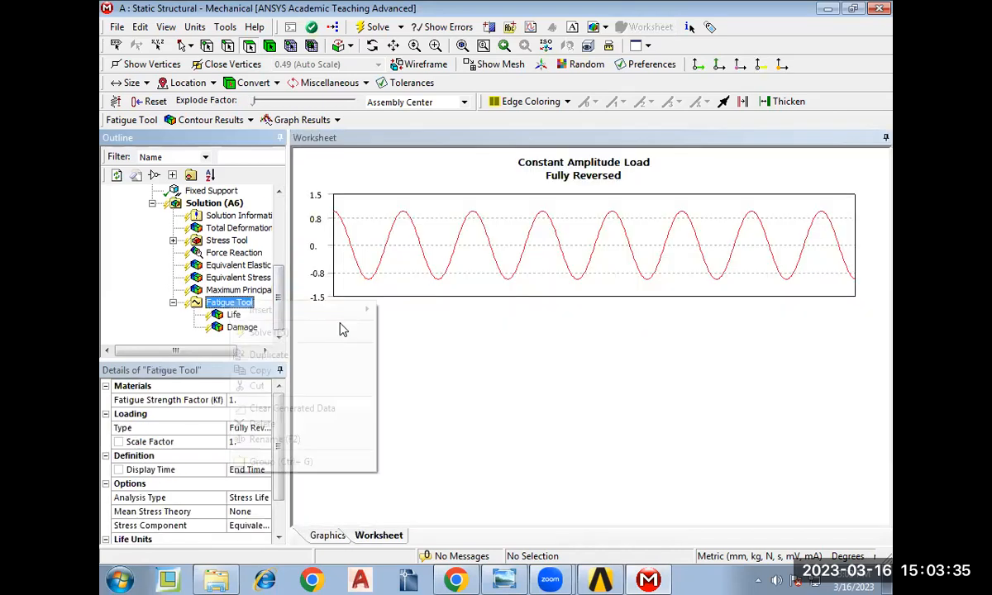
{"action": "right_click", "coordinate": [230, 304]}
{"action": "mouse_move", "coordinate": [318, 310]}
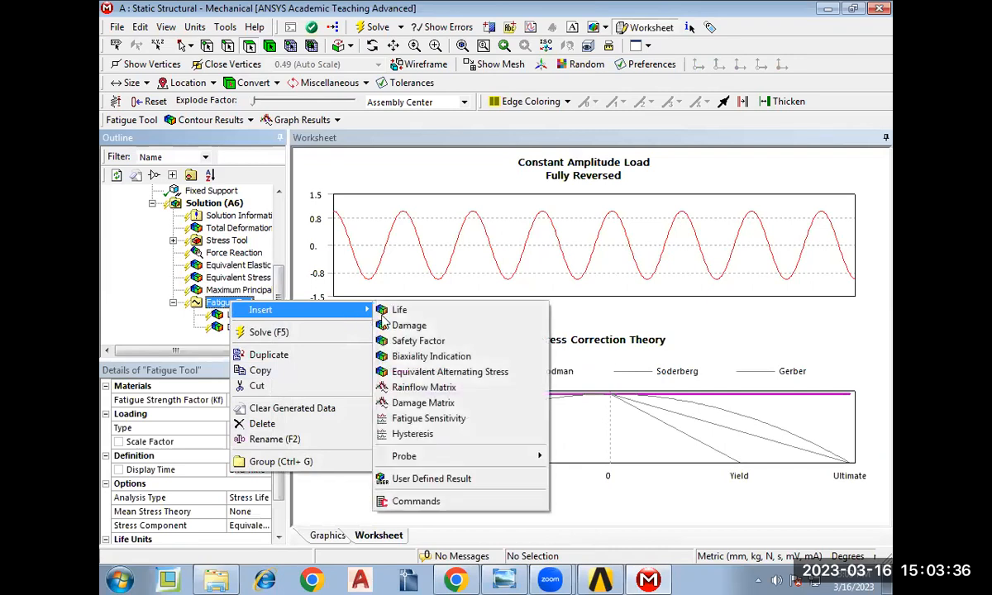
{"action": "left_click", "coordinate": [405, 342]}
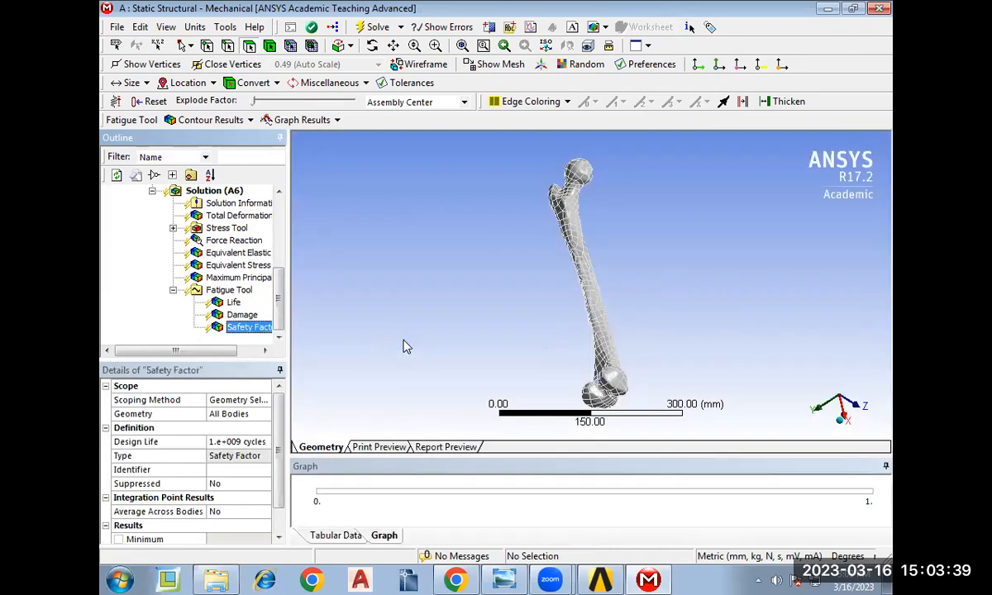
{"action": "left_click", "coordinate": [229, 290]}
{"action": "right_click", "coordinate": [232, 291]}
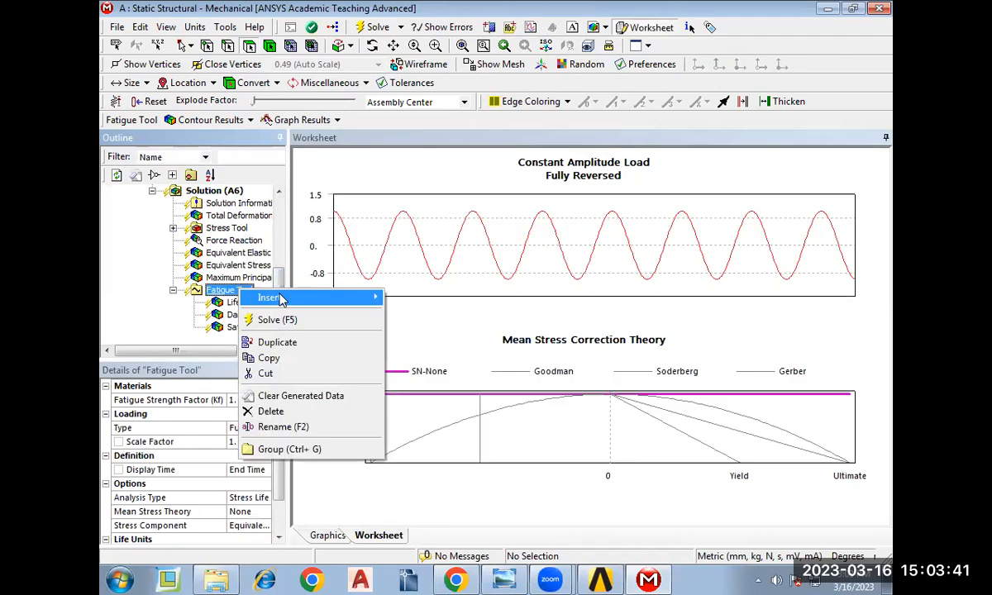
{"action": "mouse_move", "coordinate": [284, 299]}
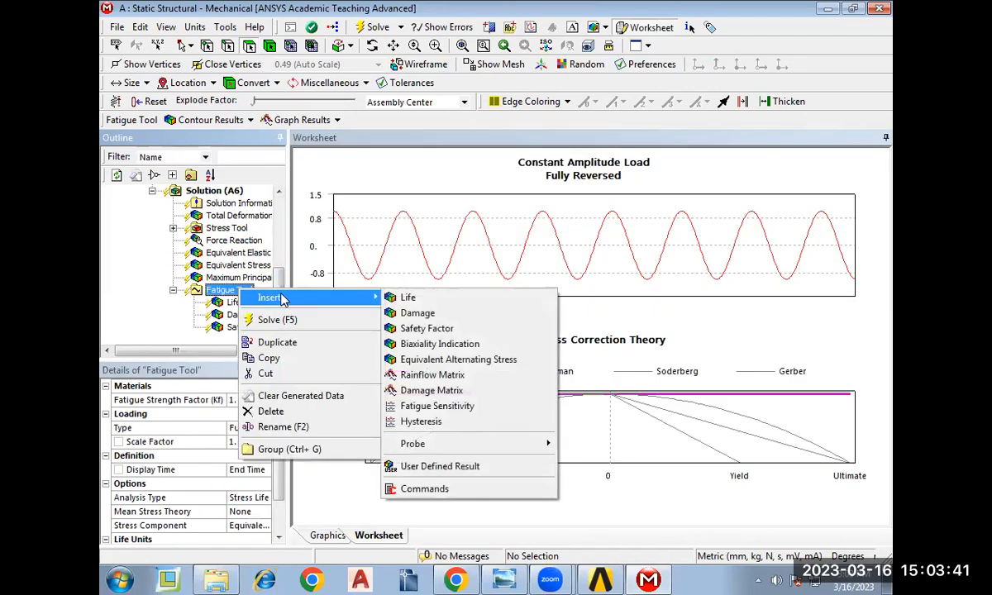
{"action": "left_click", "coordinate": [453, 363]}
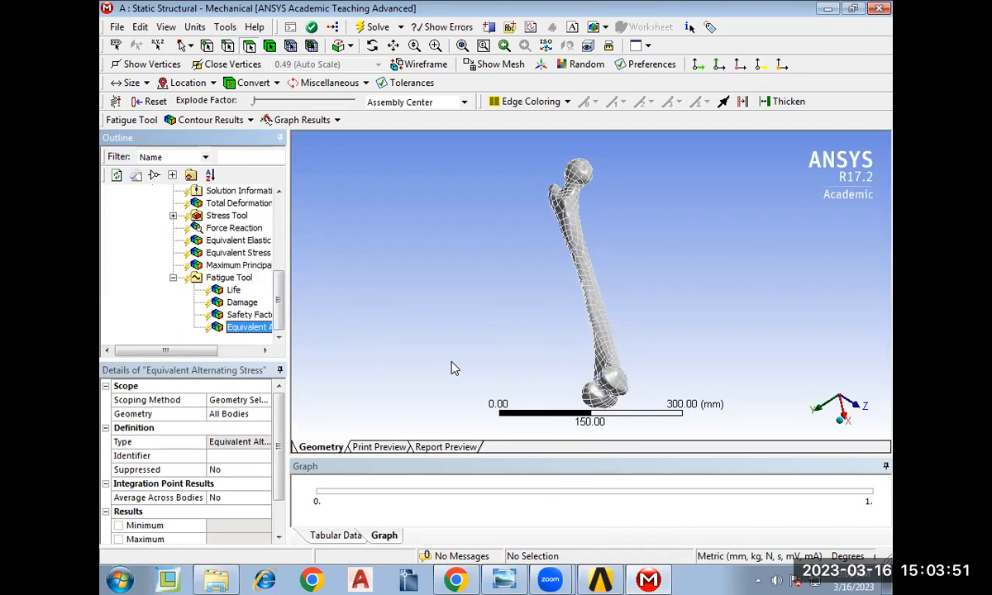
Expand the Stress Tool to show its Safety Factor result and solve the Static Structural analysis.
{"action": "mouse_move", "coordinate": [172, 350]}
{"action": "left_mouse_down"}
{"action": "mouse_move", "coordinate": [210, 350]}
{"action": "mouse_move", "coordinate": [185, 354]}
{"action": "left_mouse_up"}
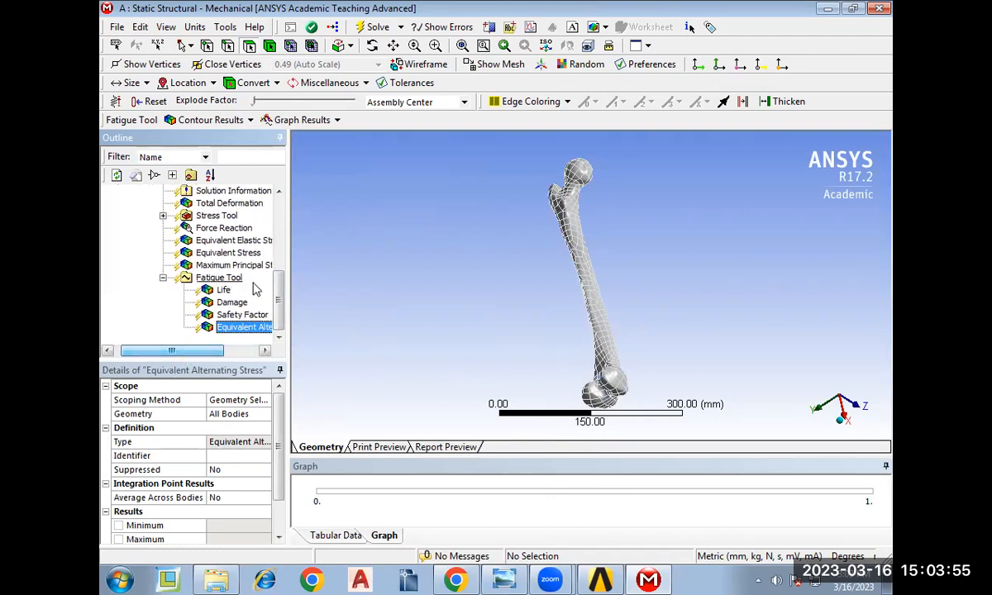
{"action": "scroll", "coordinate": [153, 252], "scroll_direction": "up", "scroll_amount": 1}
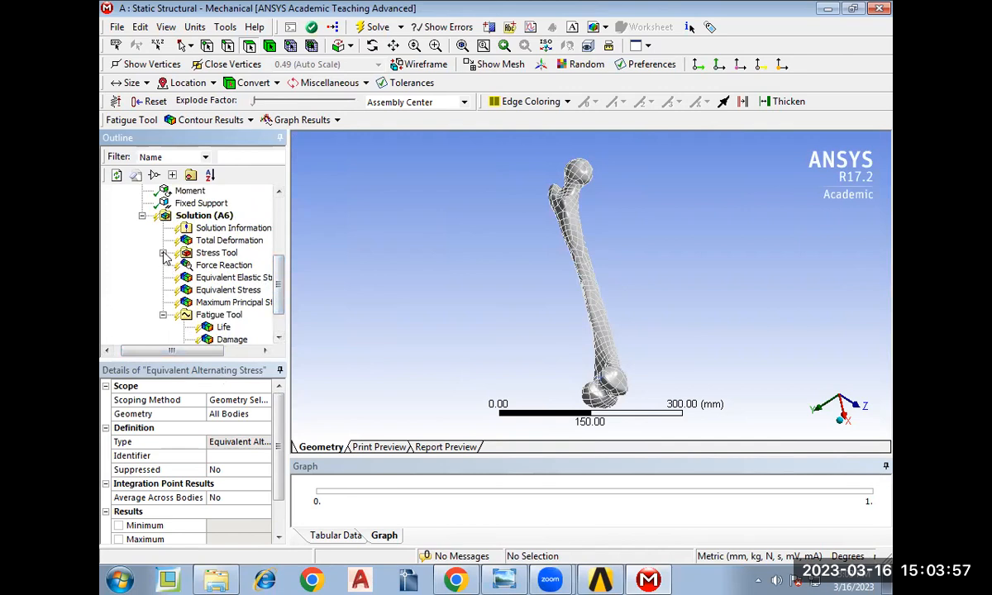
{"action": "left_click", "coordinate": [163, 254]}
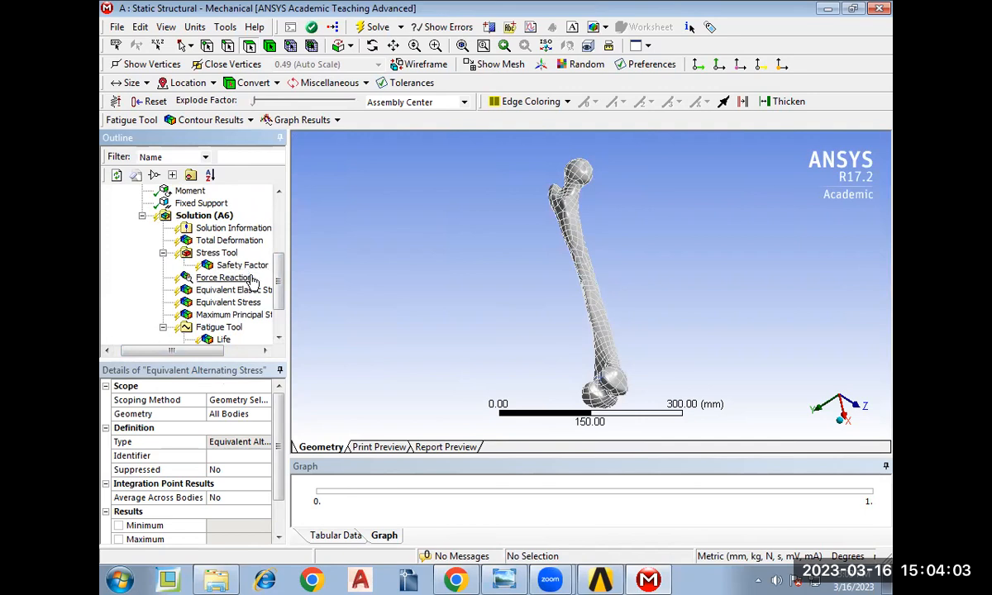
{"action": "scroll", "coordinate": [278, 307], "scroll_direction": "down", "scroll_amount": 2}
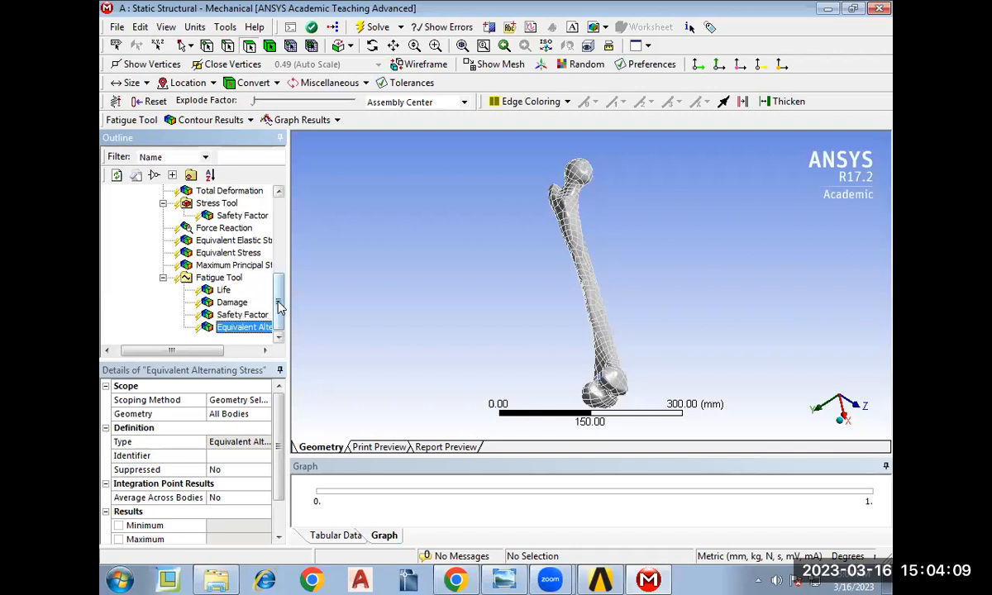
{"action": "scroll", "coordinate": [277, 289], "scroll_direction": "up", "scroll_amount": 2}
{"action": "scroll", "coordinate": [278, 293], "scroll_direction": "down", "scroll_amount": 1}
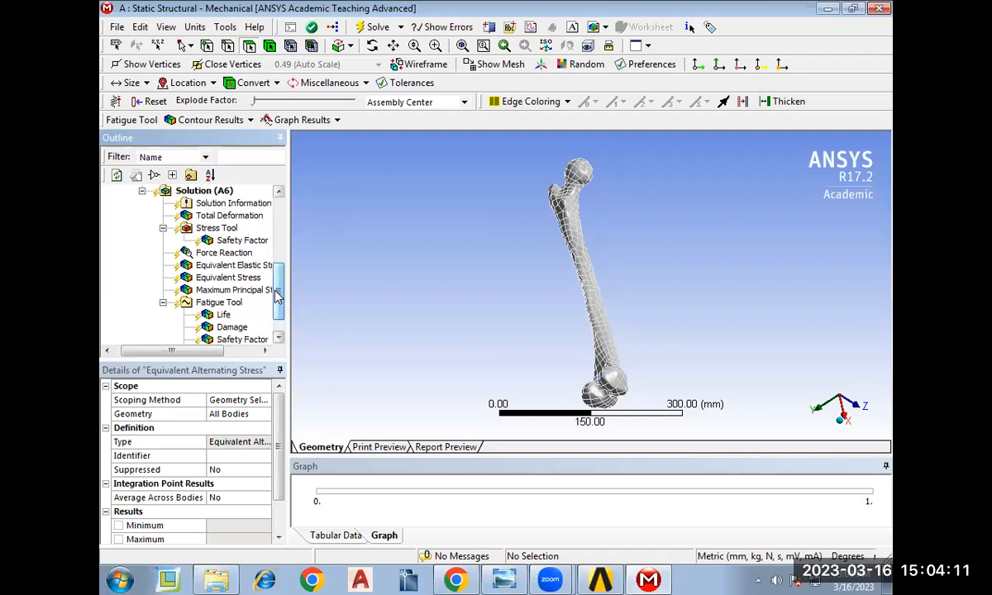
{"action": "right_click", "coordinate": [199, 194]}
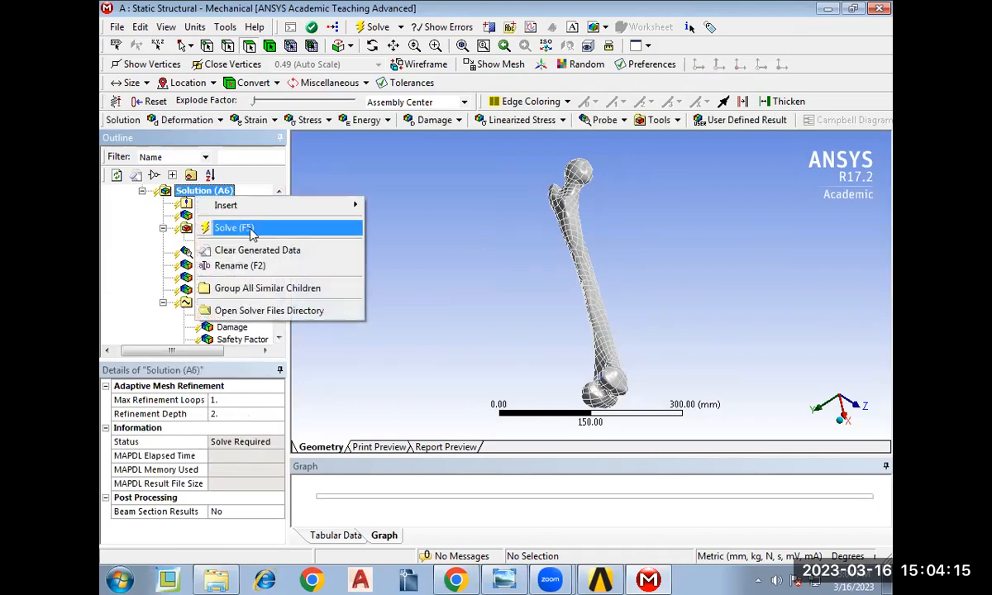
{"action": "left_click", "coordinate": [248, 228]}
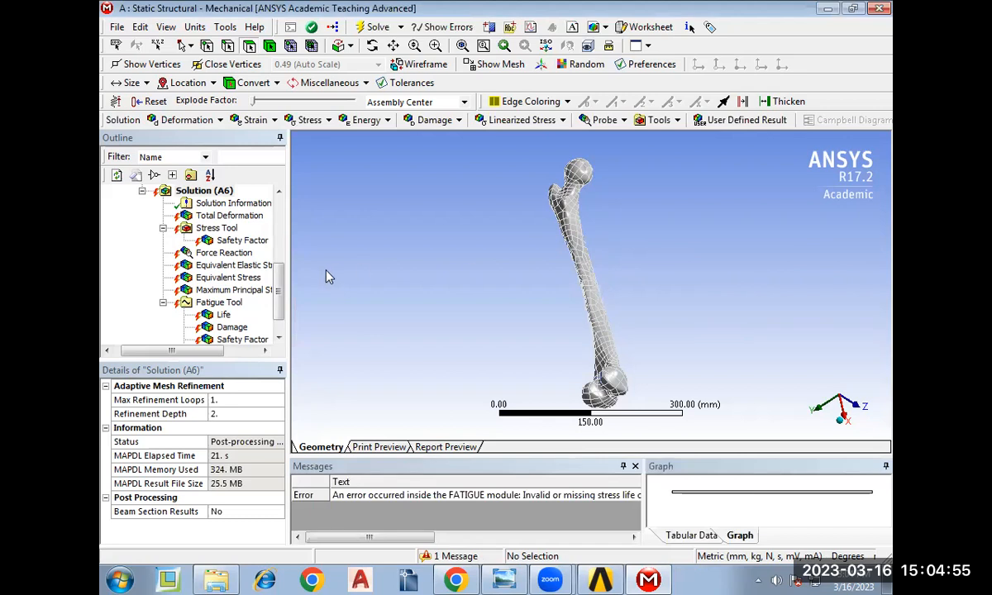
Try to evaluate all results of the Solution with the Fatigue Tool still included.
{"action": "left_click_drag", "start_coordinate": [278, 281], "coordinate": [278, 248]}
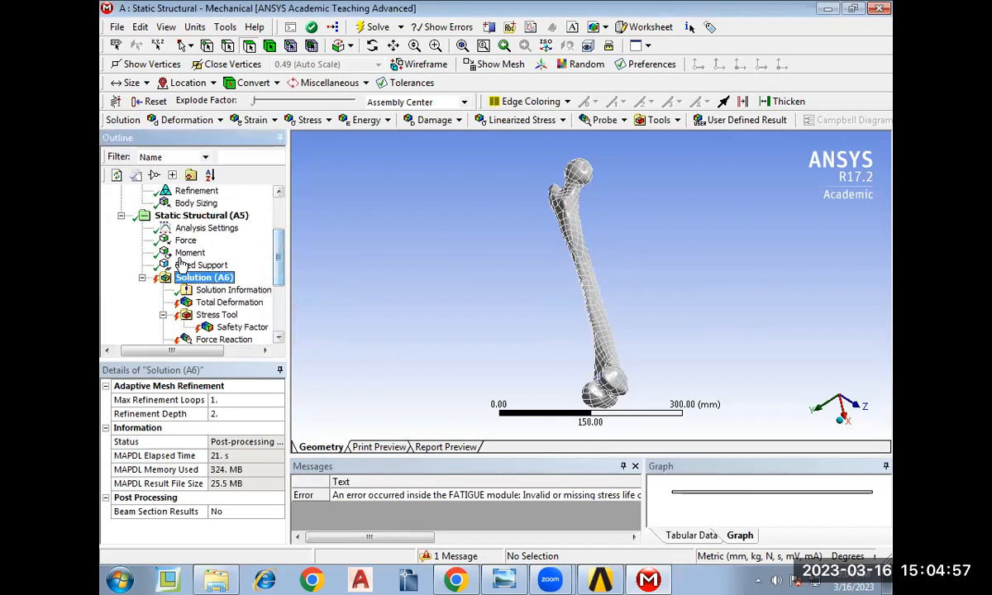
{"action": "right_click", "coordinate": [197, 279]}
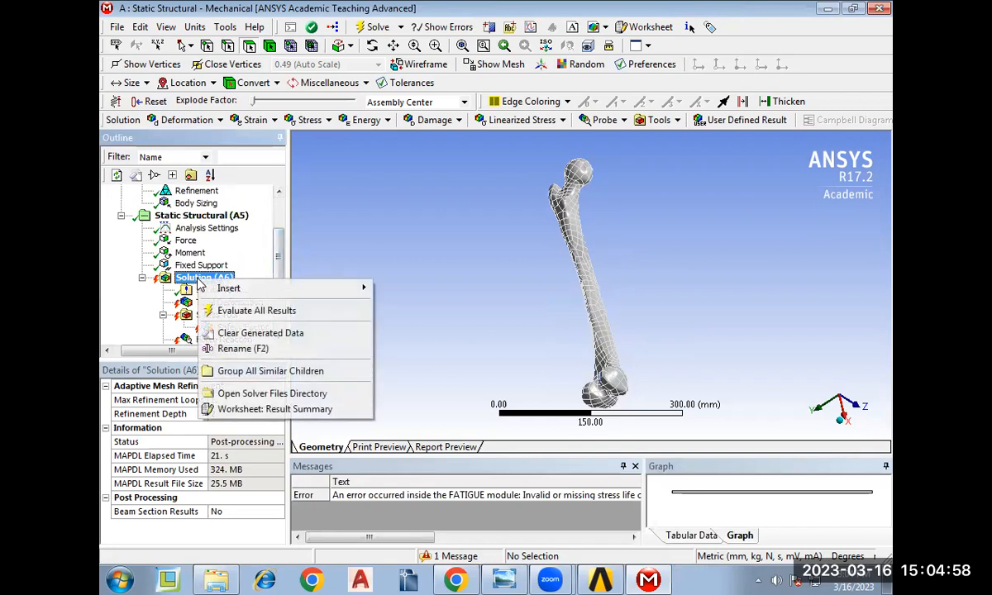
{"action": "left_click", "coordinate": [283, 310]}
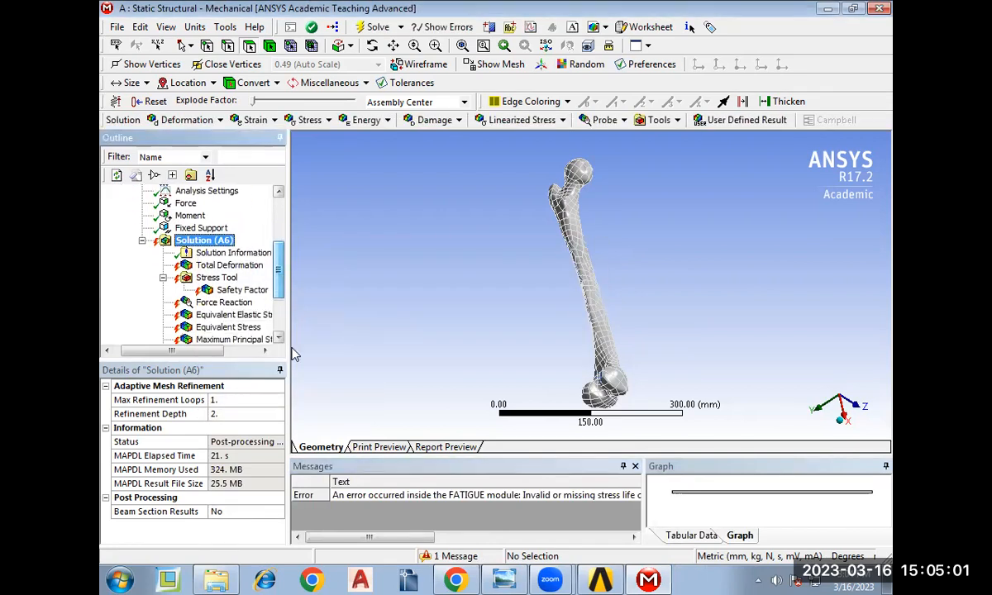
Delete the Fatigue Tool and all of its results from the Solution.
{"action": "mouse_move", "coordinate": [278, 253]}
{"action": "left_mouse_down"}
{"action": "mouse_move", "coordinate": [278, 285]}
{"action": "mouse_move", "coordinate": [275, 263]}
{"action": "left_mouse_up"}
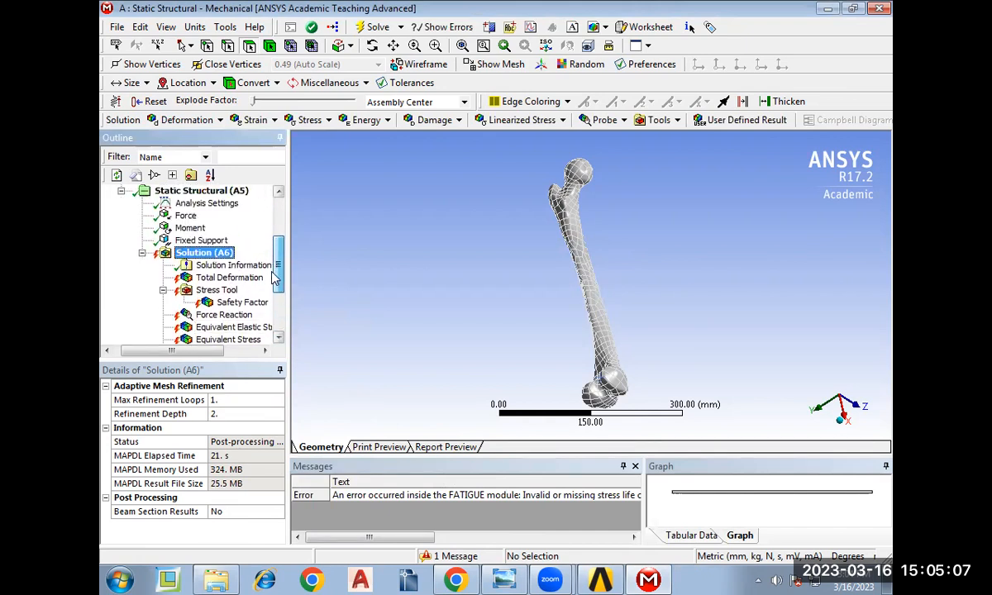
{"action": "scroll", "coordinate": [275, 263], "scroll_direction": "down", "scroll_amount": 2}
{"action": "right_click", "coordinate": [217, 278]}
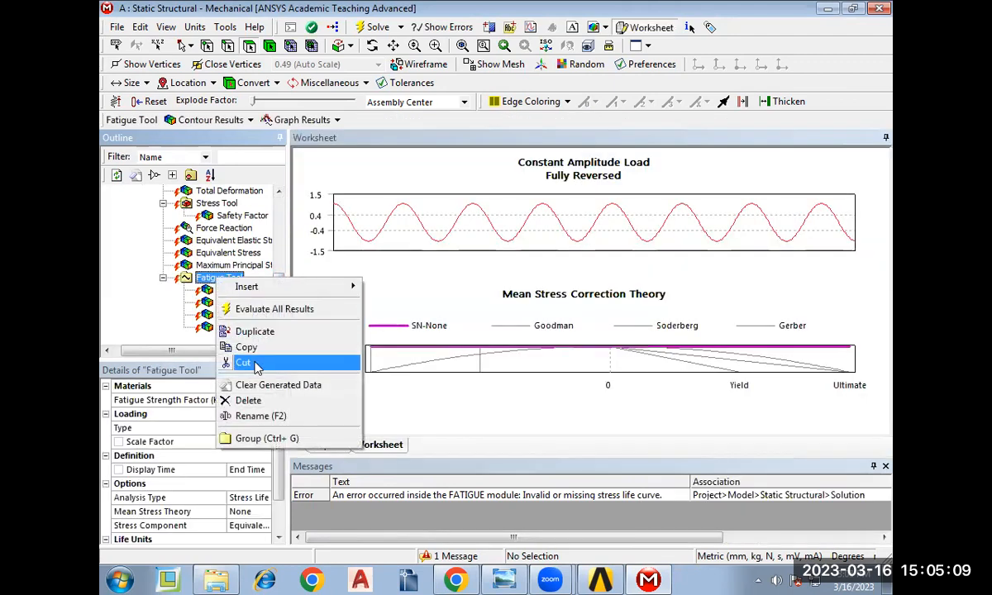
{"action": "left_click", "coordinate": [278, 400]}
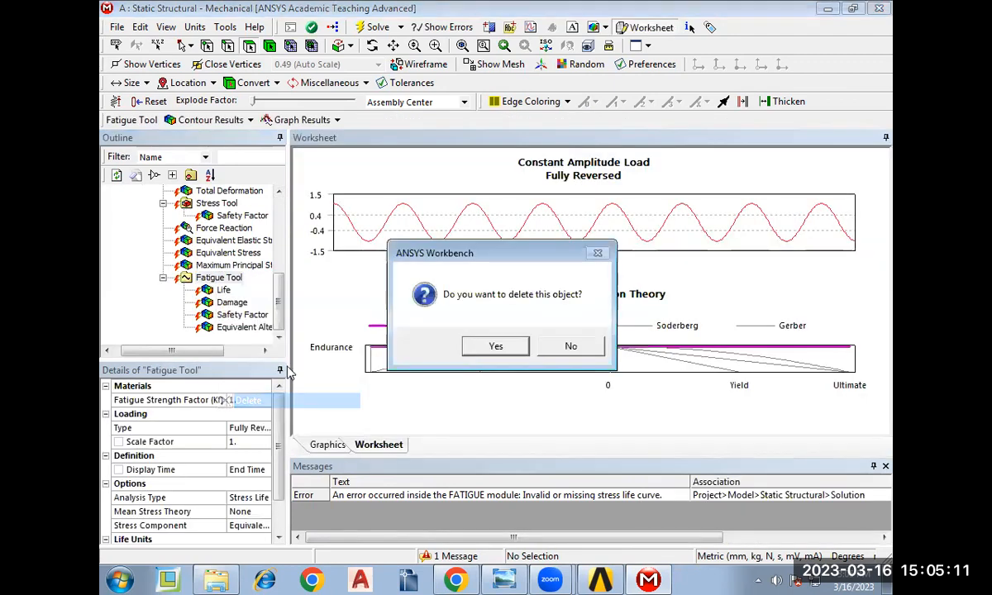
{"action": "left_click", "coordinate": [496, 343]}
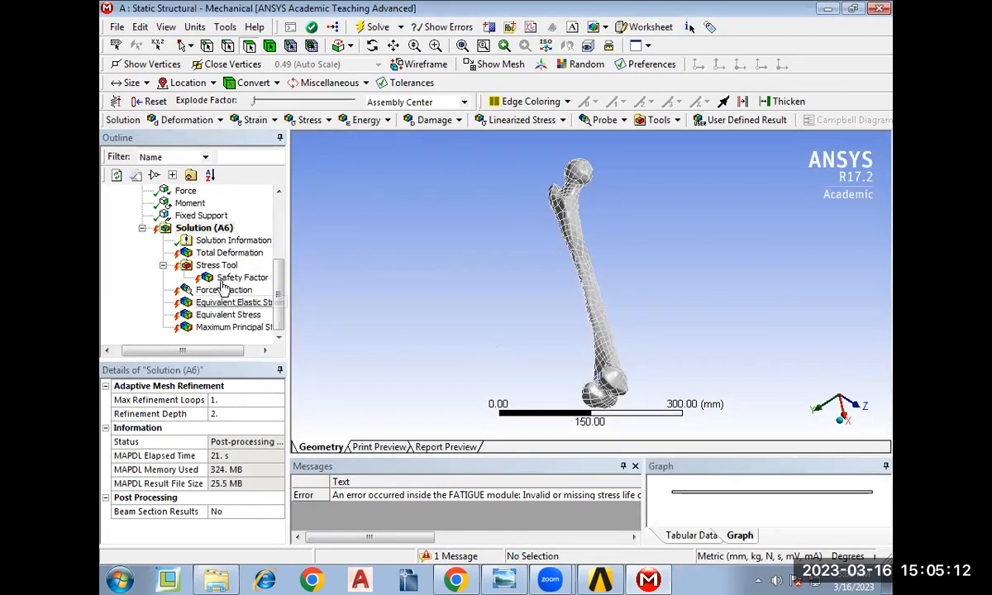
Evaluate all remaining deformation, strain, stress and reaction results in the Solution.
{"action": "right_click", "coordinate": [216, 231]}
{"action": "left_click", "coordinate": [264, 265]}
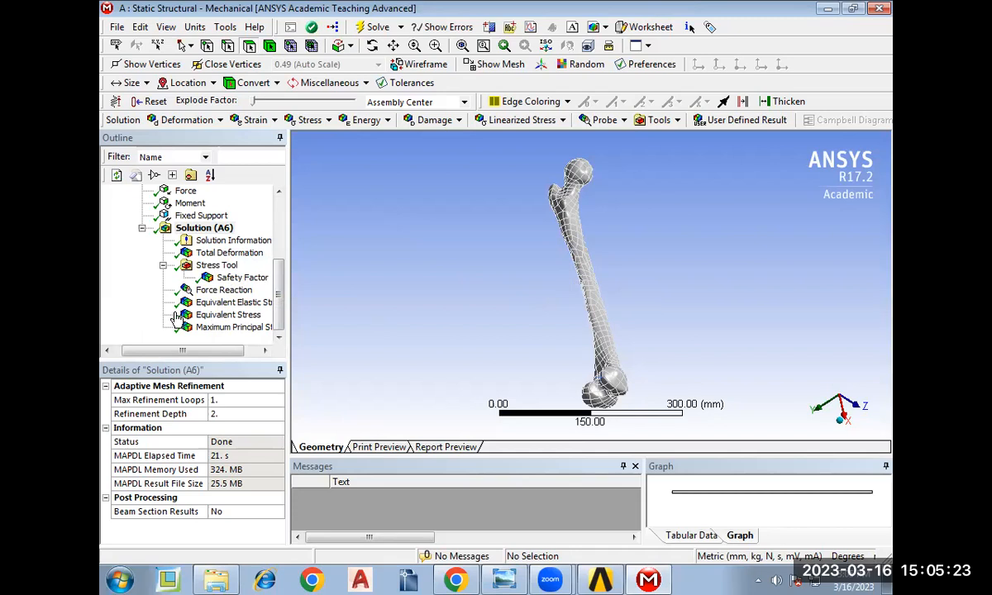
Insert a new Fatigue Tool into the evaluated Solution.
{"action": "left_click", "coordinate": [212, 231]}
{"action": "right_click", "coordinate": [212, 233]}
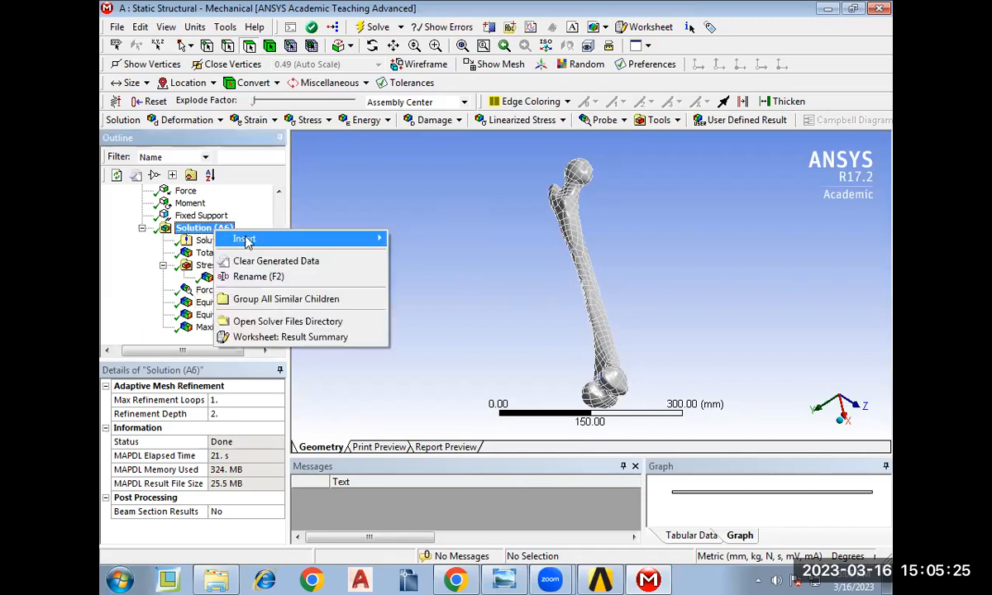
{"action": "mouse_move", "coordinate": [348, 238]}
{"action": "mouse_move", "coordinate": [463, 338]}
{"action": "left_click", "coordinate": [533, 339]}
Add a Life result to the new Fatigue Tool and evaluate all results of the Solution.
{"action": "right_click", "coordinate": [228, 327]}
{"action": "mouse_move", "coordinate": [310, 333]}
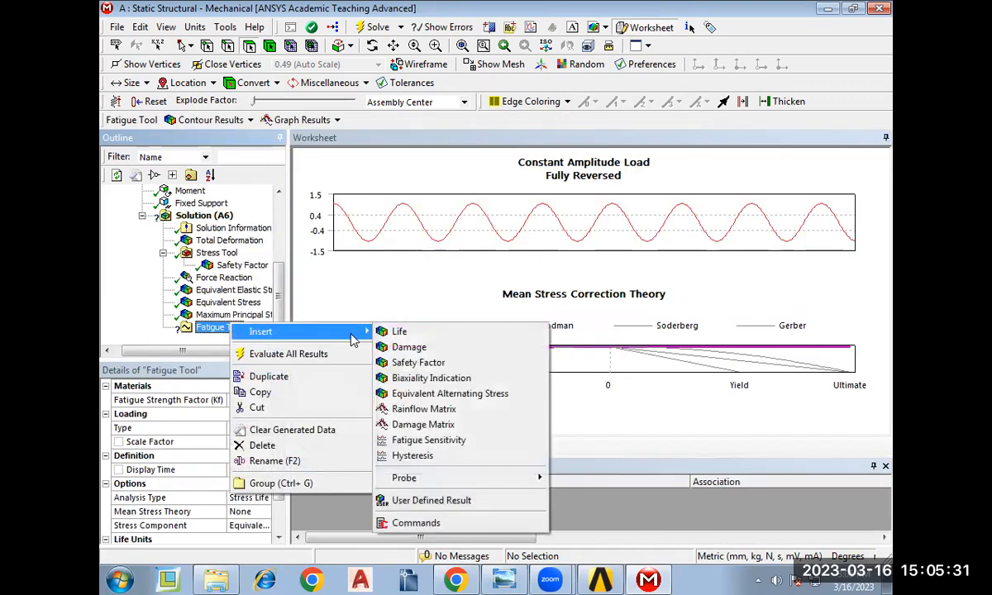
{"action": "left_click", "coordinate": [401, 331]}
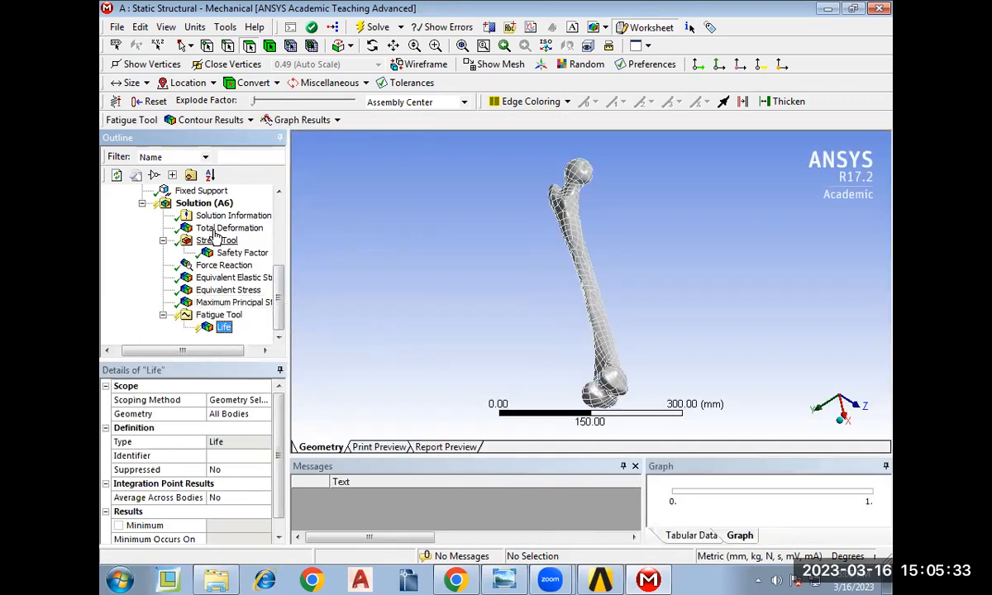
{"action": "right_click", "coordinate": [202, 204]}
{"action": "left_click", "coordinate": [248, 234]}
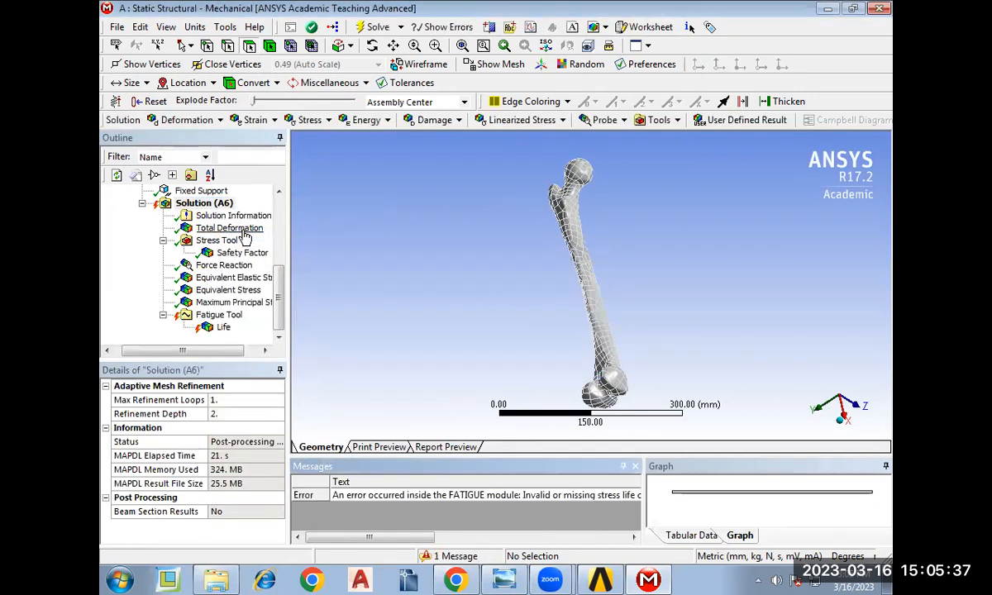
Set the Fatigue Tool's Display Time to 0.2 s and widen the details area to show the full option values.
{"action": "left_click", "coordinate": [223, 327]}
{"action": "left_click_drag", "start_coordinate": [283, 430], "coordinate": [281, 474]}
{"action": "left_click", "coordinate": [232, 509]}
{"action": "left_click", "coordinate": [219, 315]}
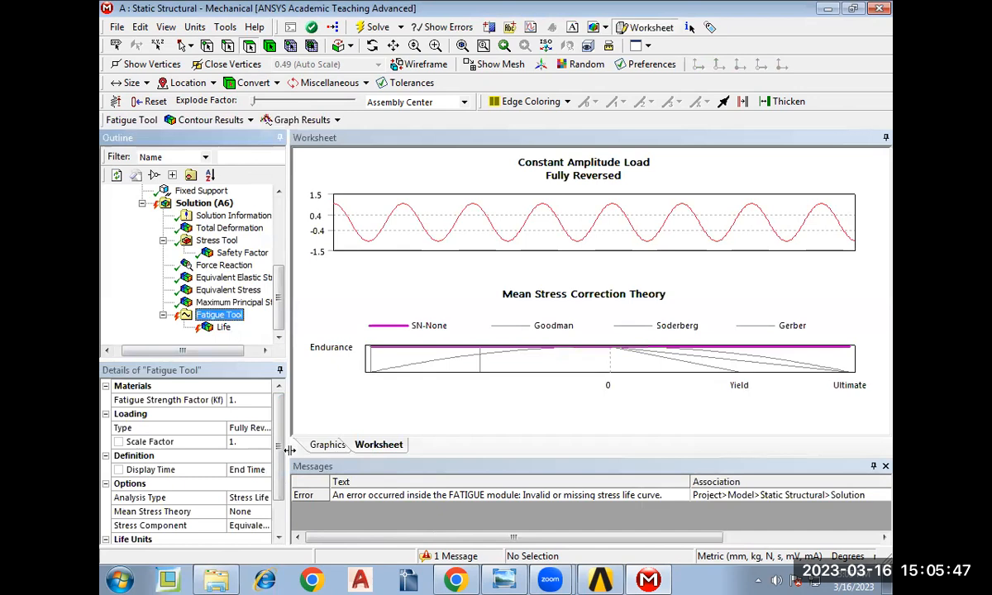
{"action": "left_click", "coordinate": [256, 469]}
{"action": "scroll", "coordinate": [256, 449], "scroll_direction": "down", "scroll_amount": 1}
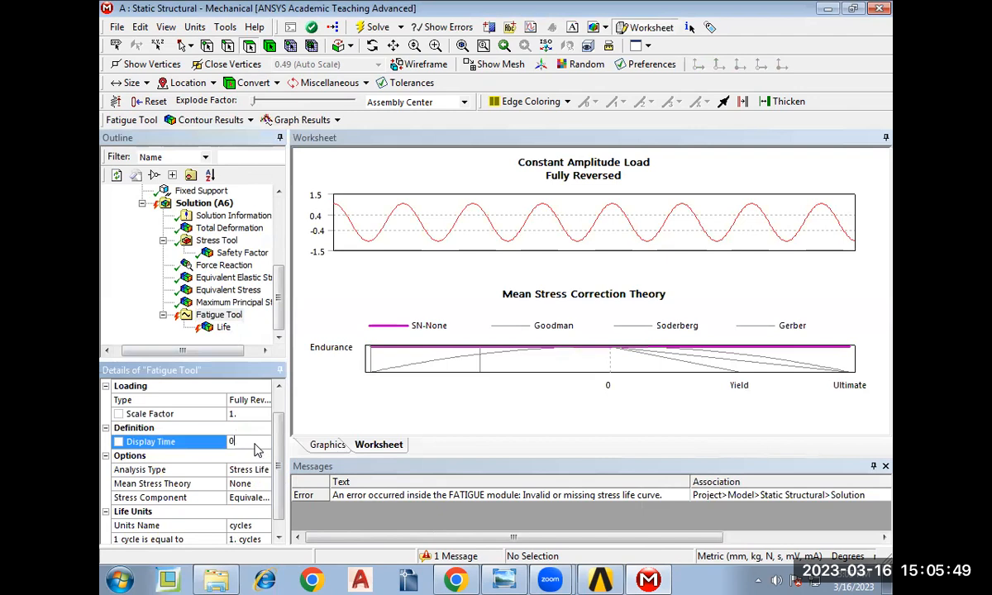
{"action": "type", "text": ".2"}
{"action": "key", "text": "Return"}
{"action": "left_click_drag", "start_coordinate": [288, 422], "coordinate": [319, 421]}
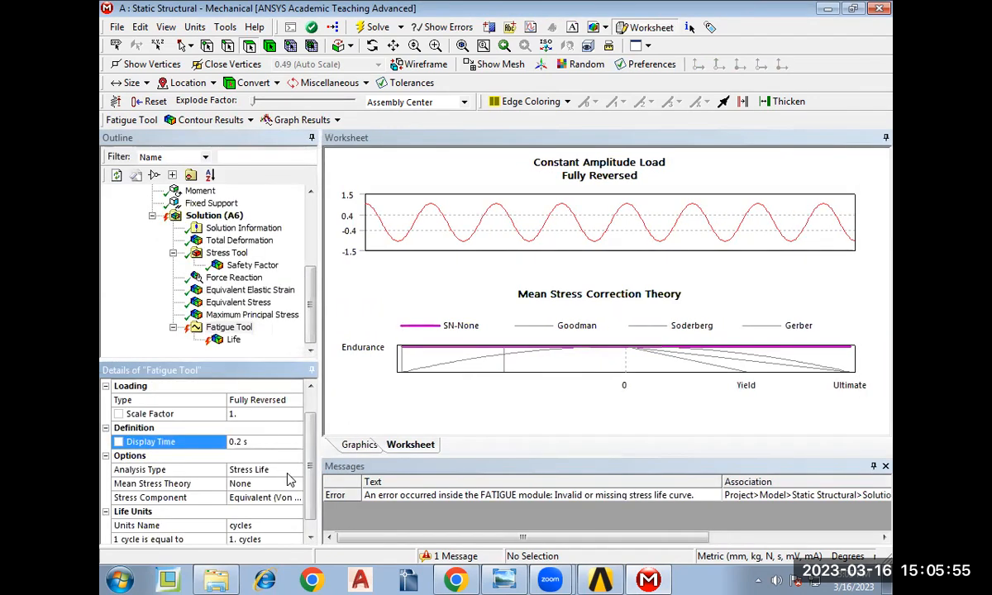
Examine the Fatigue Tool's Mean Stress Theory choices and its Life Units settings.
{"action": "left_click", "coordinate": [285, 483]}
{"action": "left_click", "coordinate": [296, 485]}
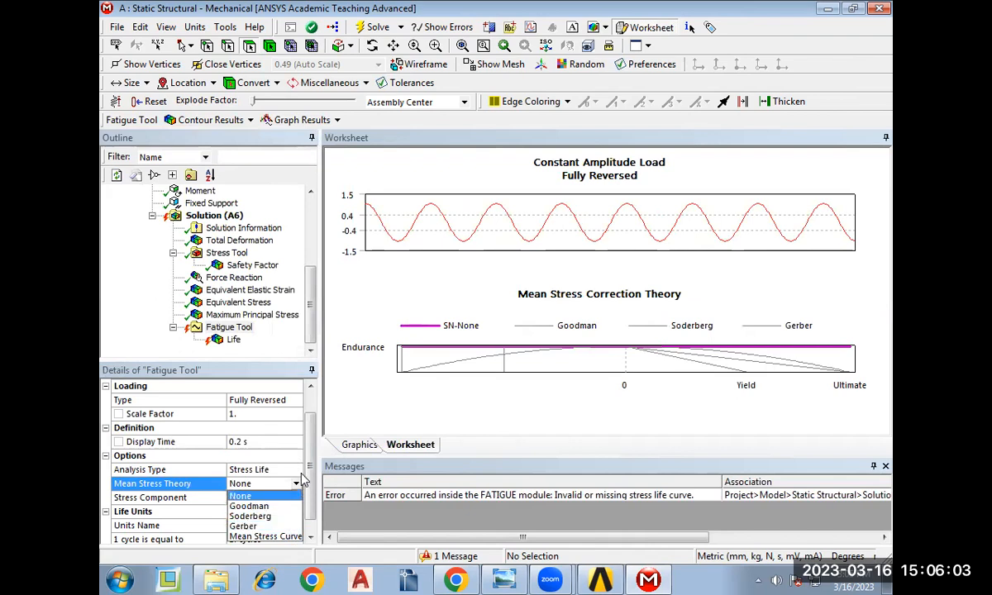
{"action": "scroll", "coordinate": [293, 496], "scroll_direction": "down", "scroll_amount": 1}
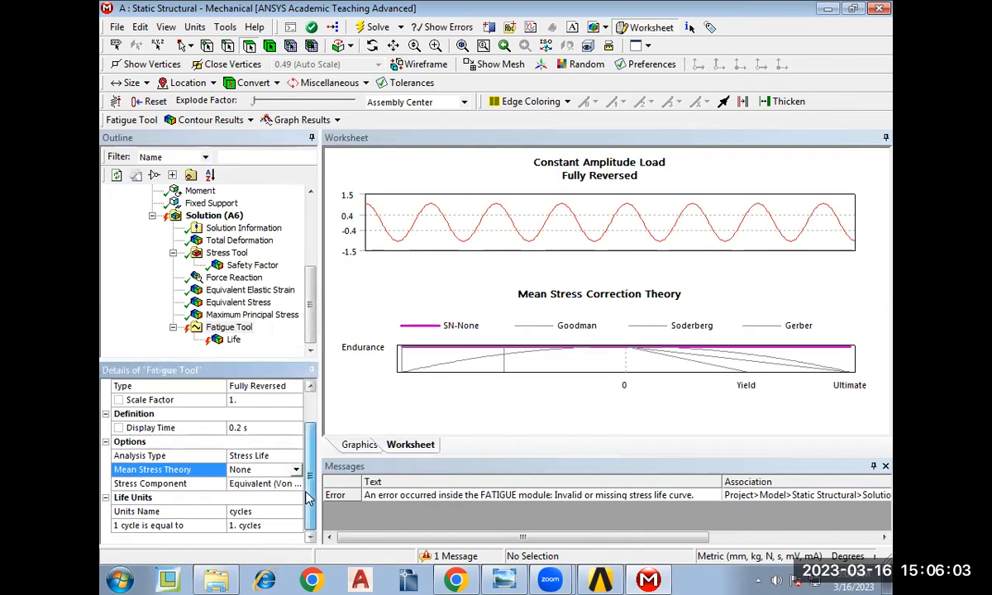
{"action": "left_click", "coordinate": [254, 524]}
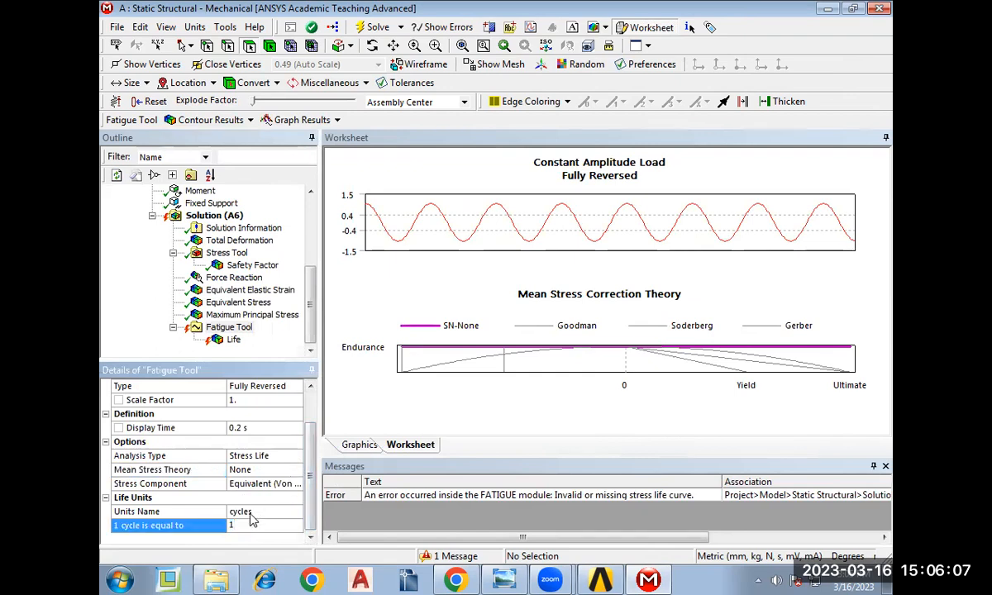
{"action": "left_click", "coordinate": [251, 513]}
{"action": "left_click", "coordinate": [296, 513]}
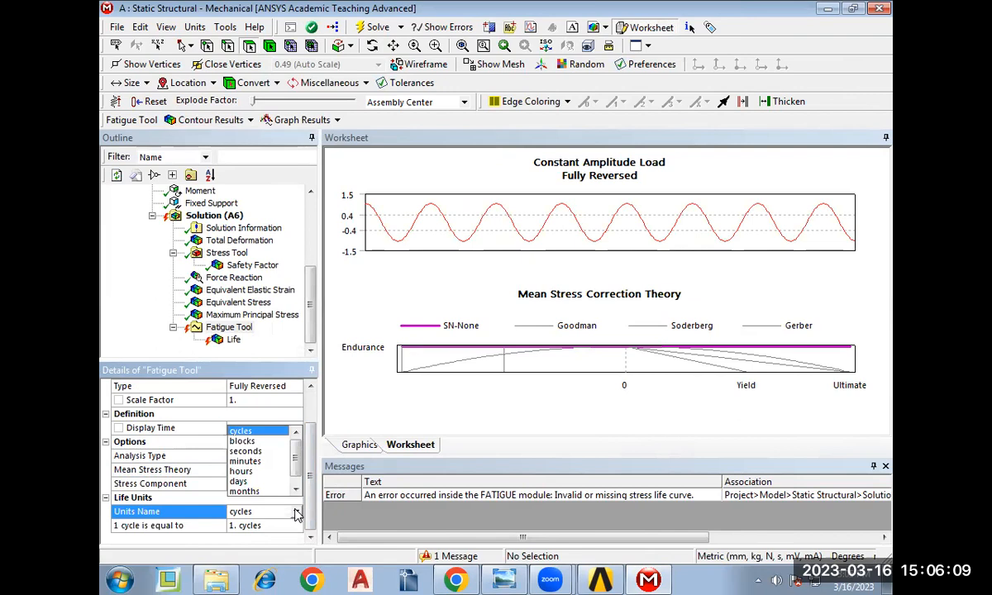
{"action": "left_click", "coordinate": [283, 526]}
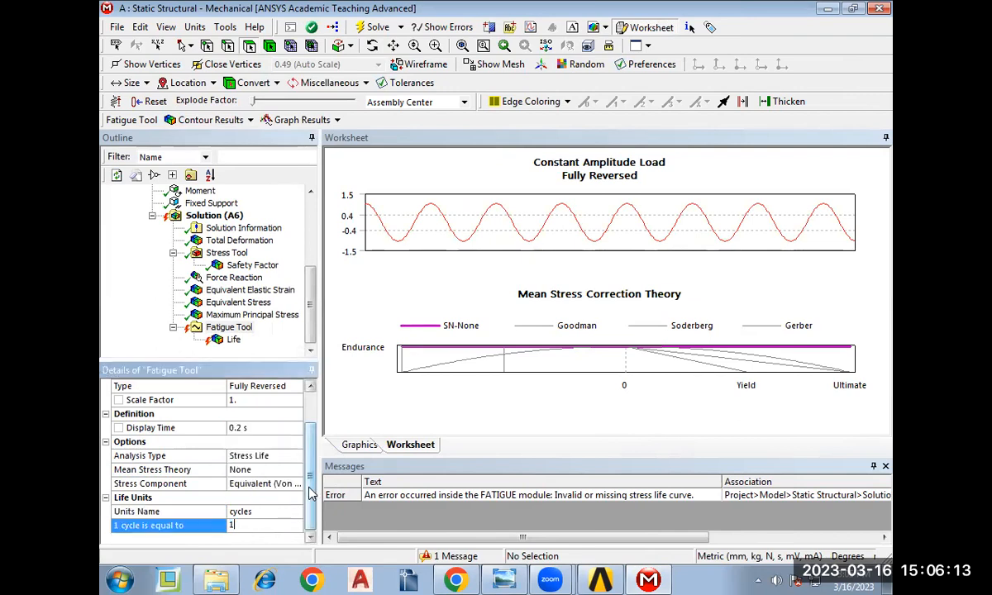
{"action": "scroll", "coordinate": [293, 463], "scroll_direction": "up", "scroll_amount": 1}
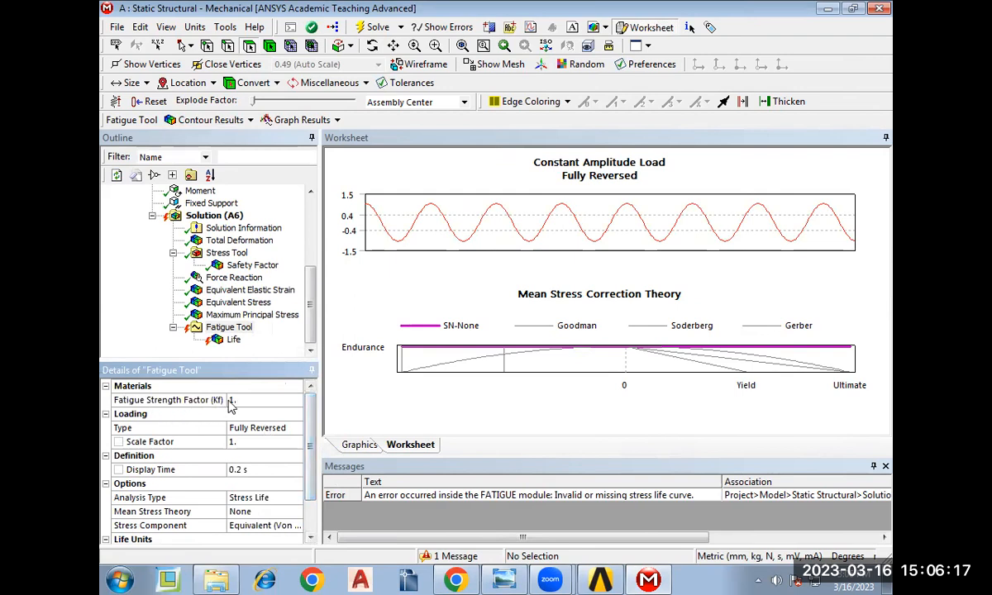
Evaluate all results of the Fatigue Tool with the changed display time.
{"action": "right_click", "coordinate": [248, 329]}
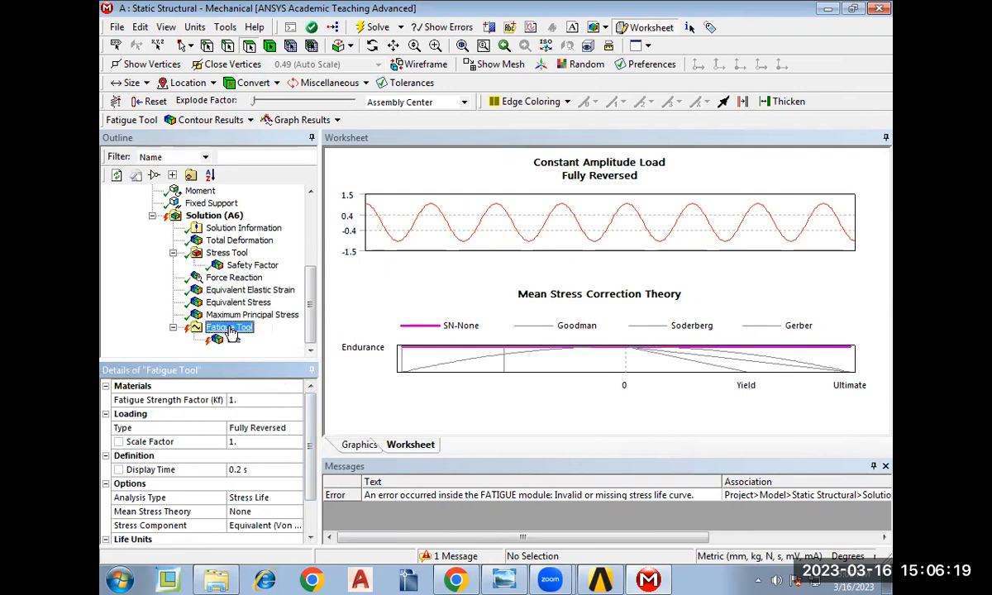
{"action": "left_click", "coordinate": [256, 362]}
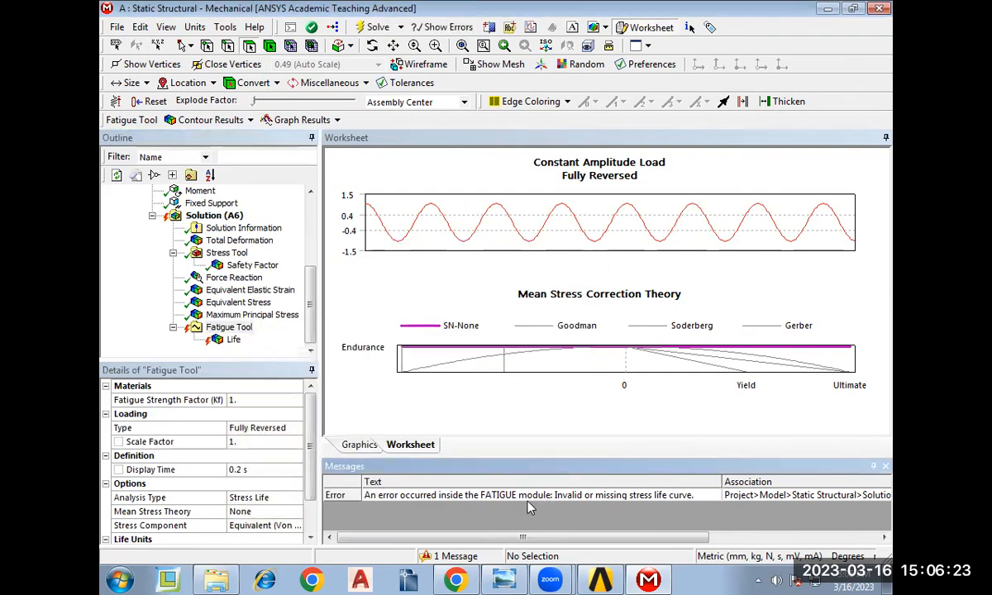
{"action": "left_click", "coordinate": [309, 314]}
{"action": "left_click_drag", "start_coordinate": [307, 313], "coordinate": [312, 341]}
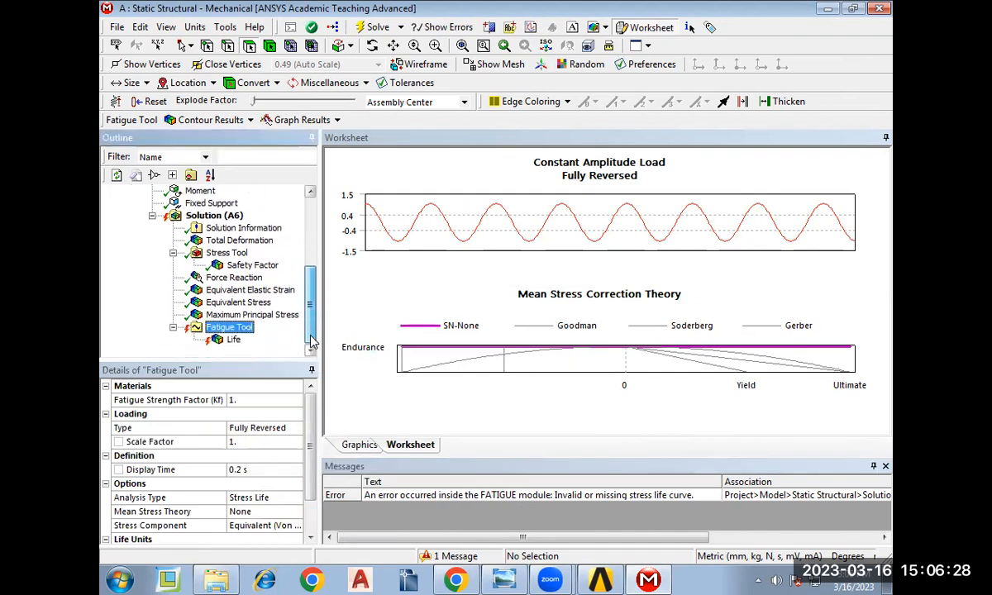
Keep Stress Life as the analysis type, set the Mean Stress Theory to Soderberg, and evaluate the Fatigue Tool's results again.
{"action": "left_click", "coordinate": [264, 497]}
{"action": "left_click", "coordinate": [296, 497]}
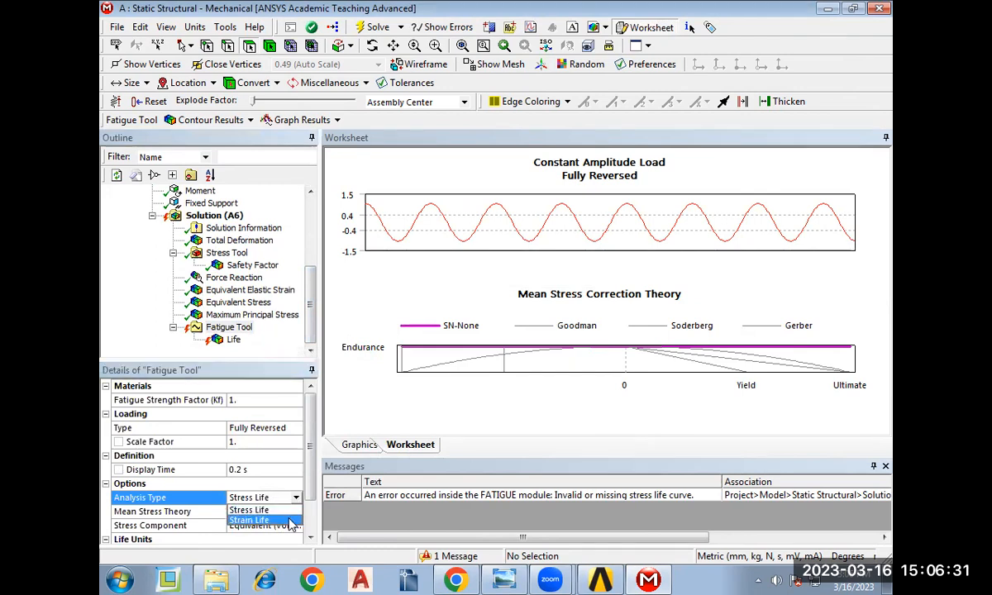
{"action": "left_click", "coordinate": [275, 500]}
{"action": "left_click", "coordinate": [277, 512]}
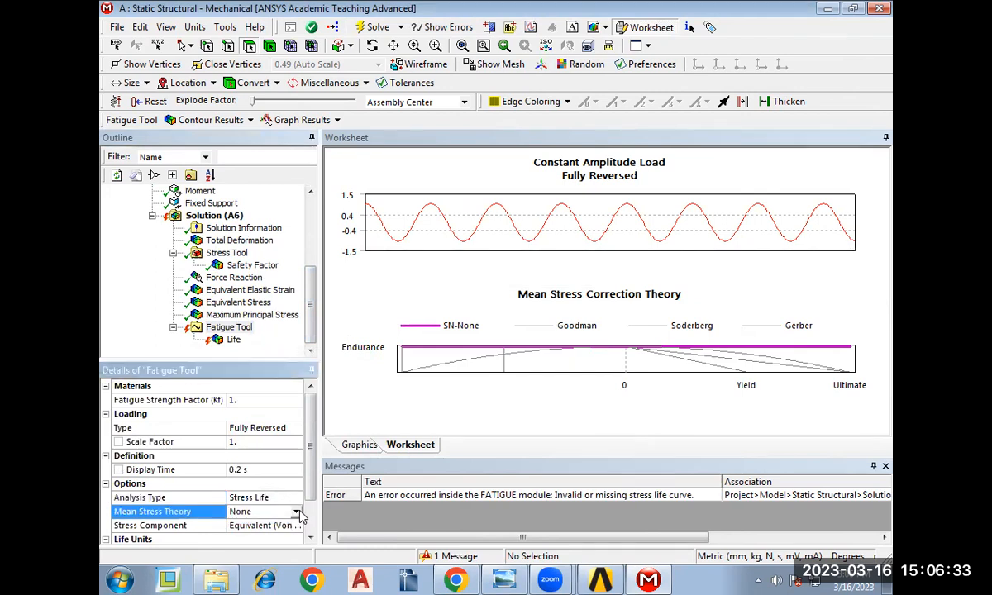
{"action": "left_click", "coordinate": [295, 512]}
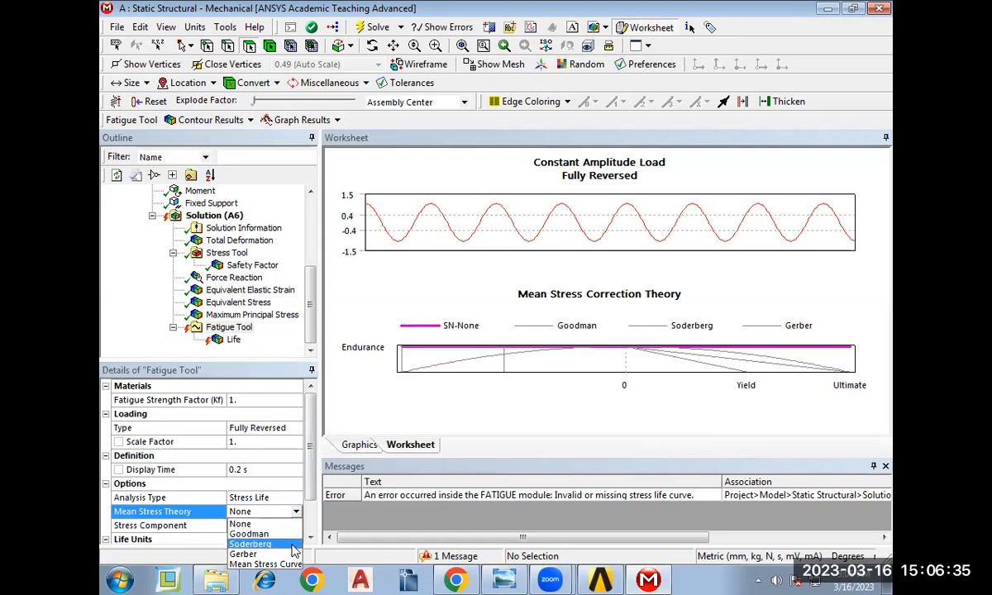
{"action": "left_click", "coordinate": [285, 544]}
{"action": "right_click", "coordinate": [236, 341]}
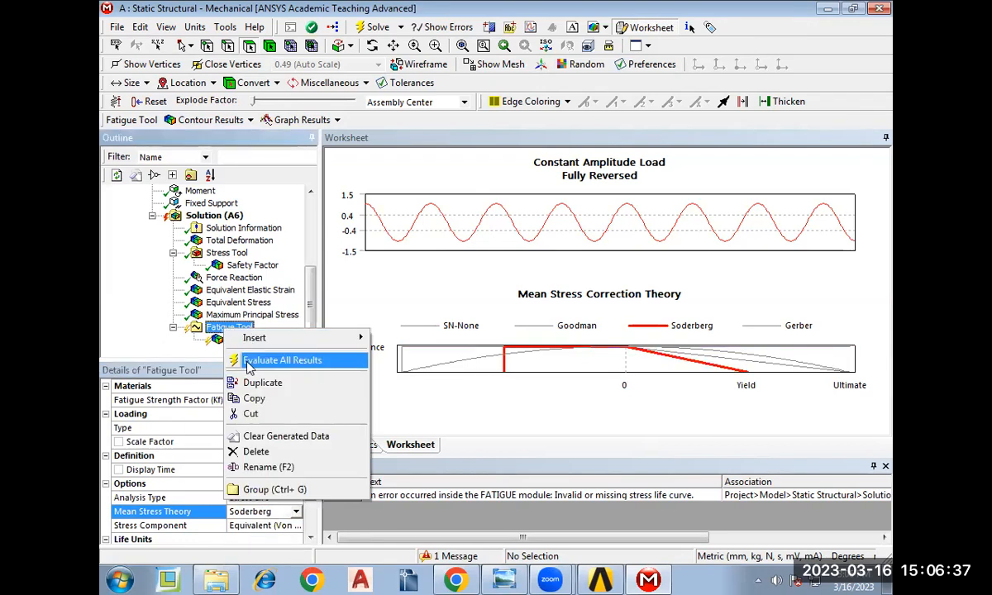
{"action": "left_click", "coordinate": [248, 356]}
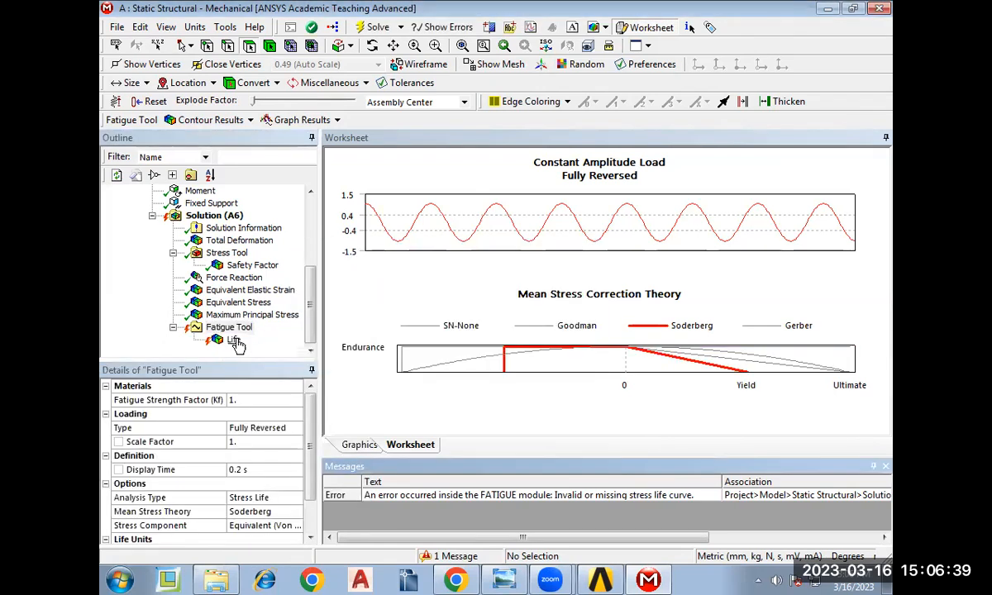
Delete the Fatigue Tool together with its Life result from the Solution.
{"action": "right_click", "coordinate": [231, 327]}
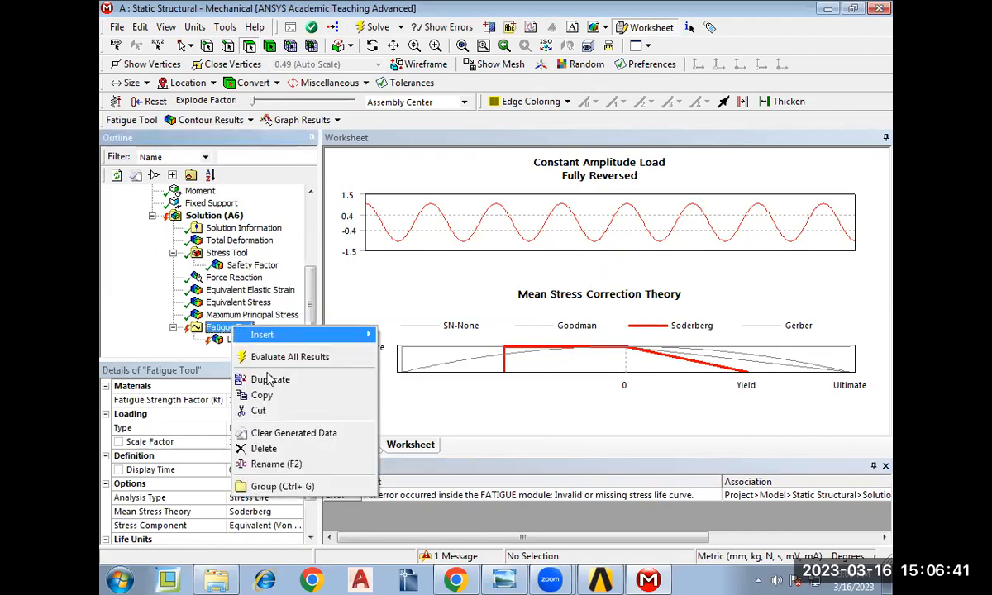
{"action": "left_click", "coordinate": [265, 449]}
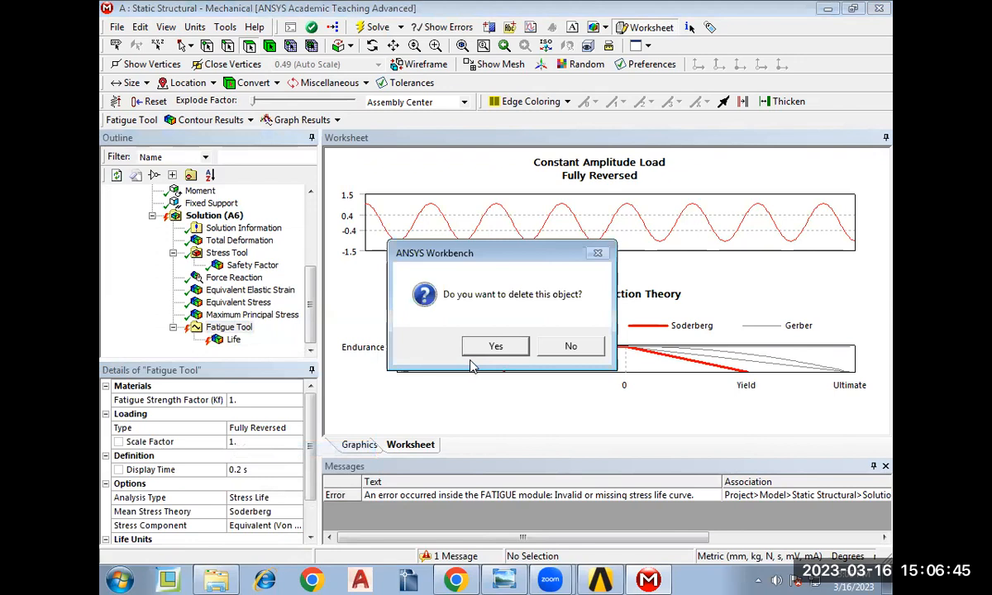
{"action": "left_click", "coordinate": [494, 346]}
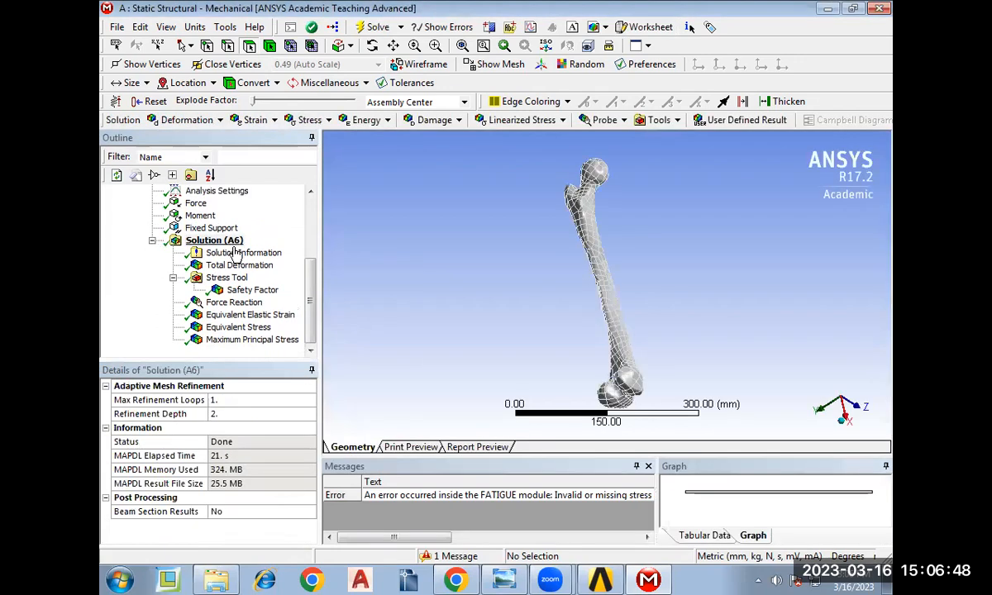
Display the Total Deformation result with Smooth Contours and hide the mesh edges on the femur.
{"action": "left_click", "coordinate": [234, 252]}
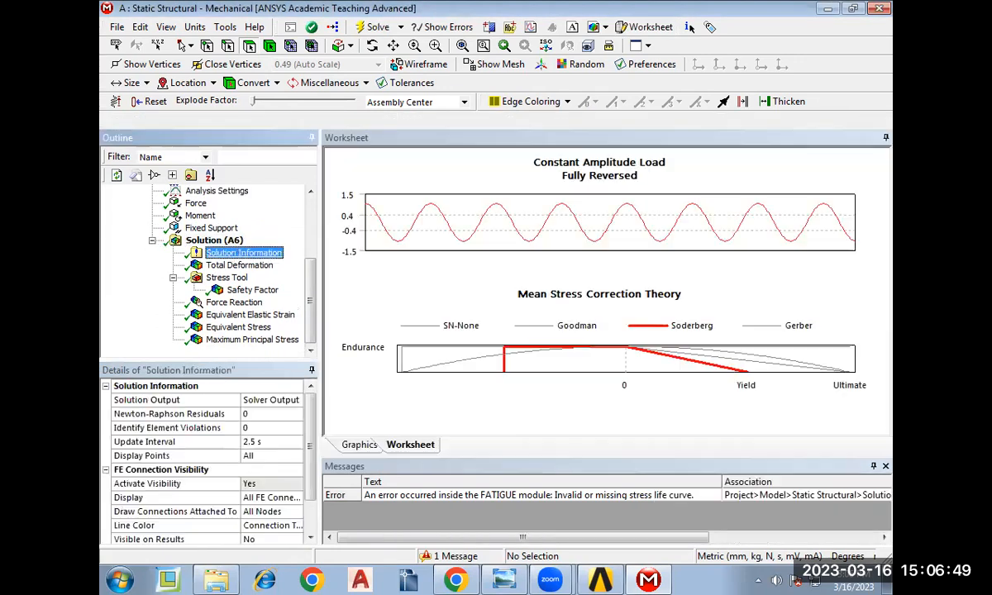
{"action": "left_click", "coordinate": [217, 240]}
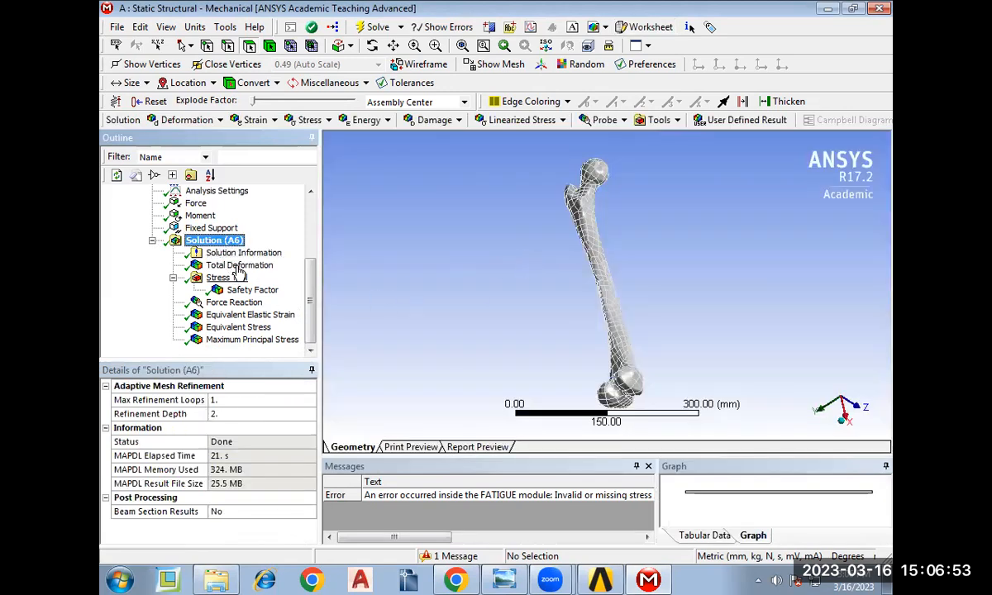
{"action": "left_click", "coordinate": [238, 266]}
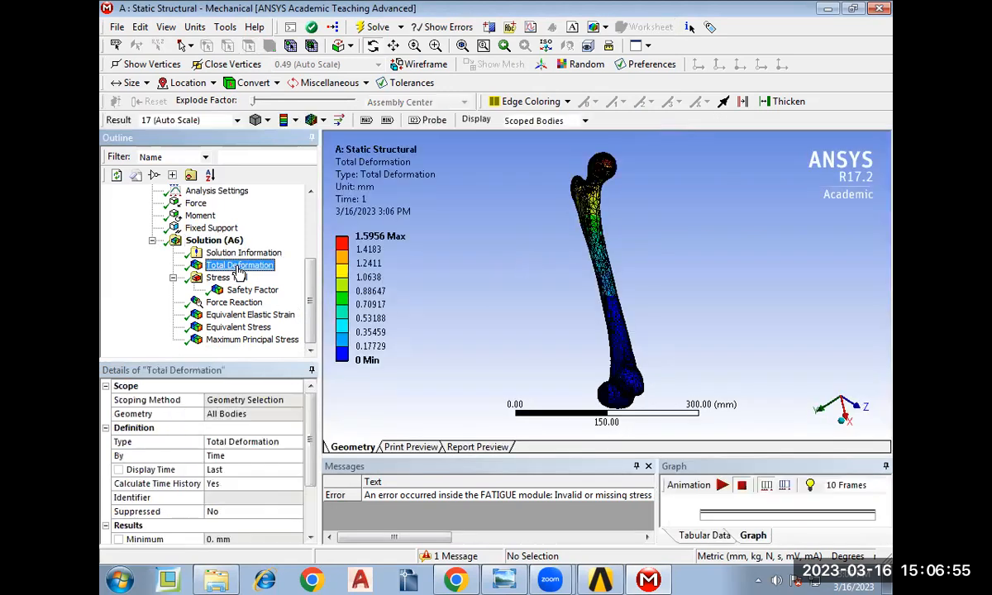
{"action": "scroll", "coordinate": [571, 161], "scroll_direction": "up", "scroll_amount": 3}
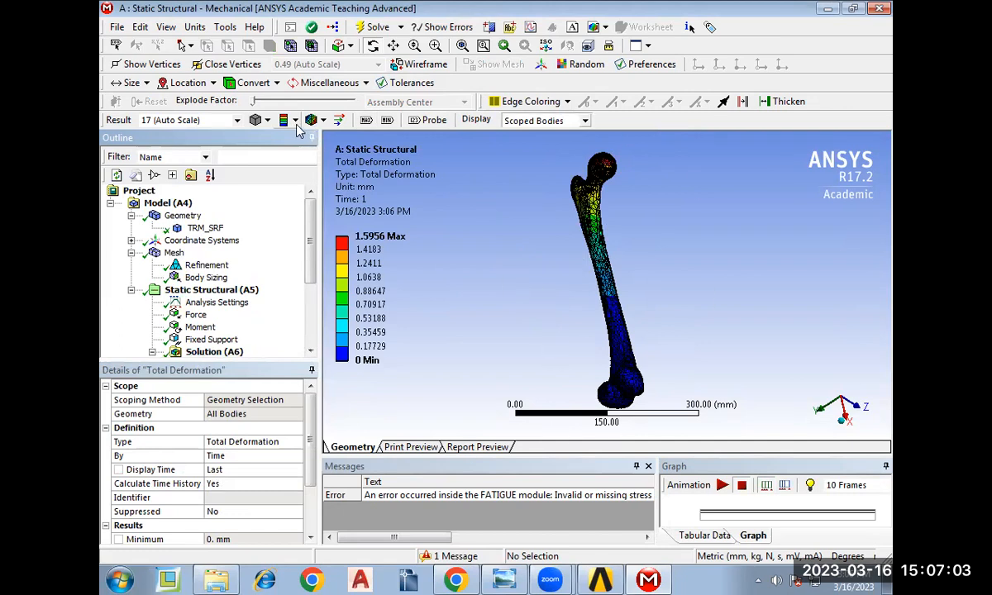
{"action": "left_click", "coordinate": [297, 121]}
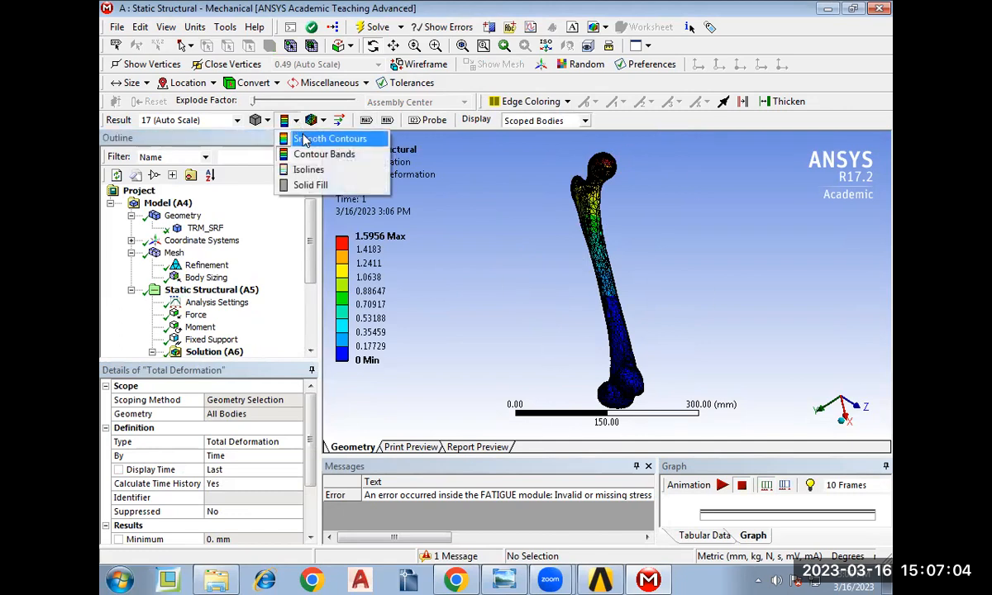
{"action": "left_click", "coordinate": [323, 138]}
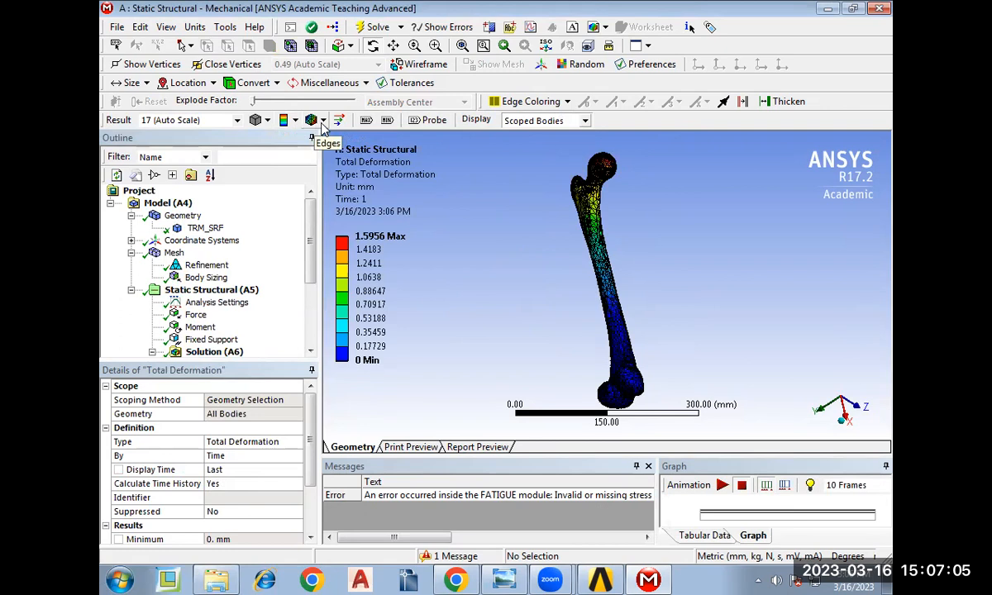
{"action": "left_click", "coordinate": [323, 122]}
{"action": "left_click", "coordinate": [355, 139]}
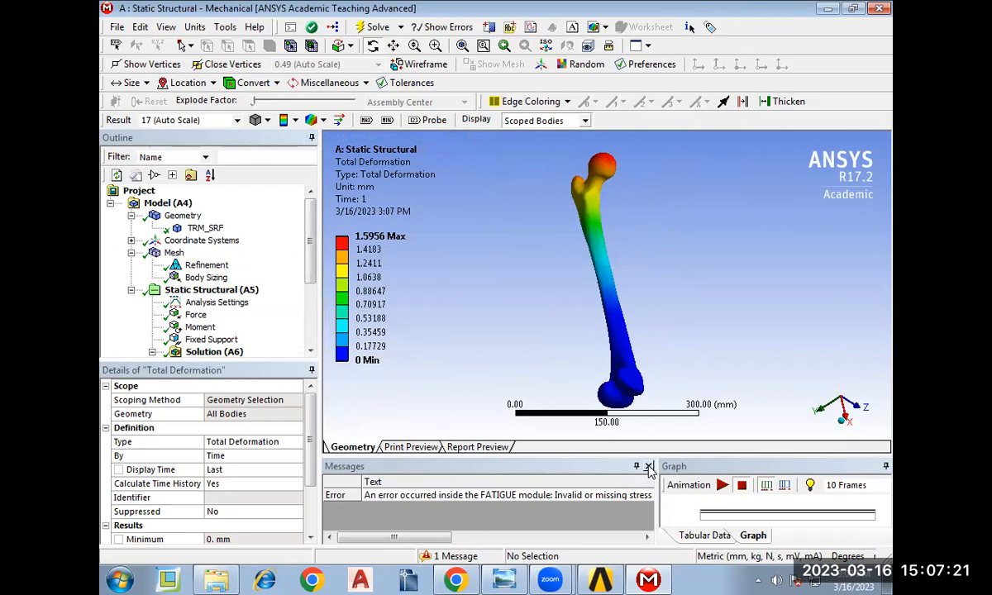
Close the Messages pane, play the Total Deformation animation and detach the Graph pane.
{"action": "left_click", "coordinate": [649, 469]}
{"action": "left_click", "coordinate": [385, 486]}
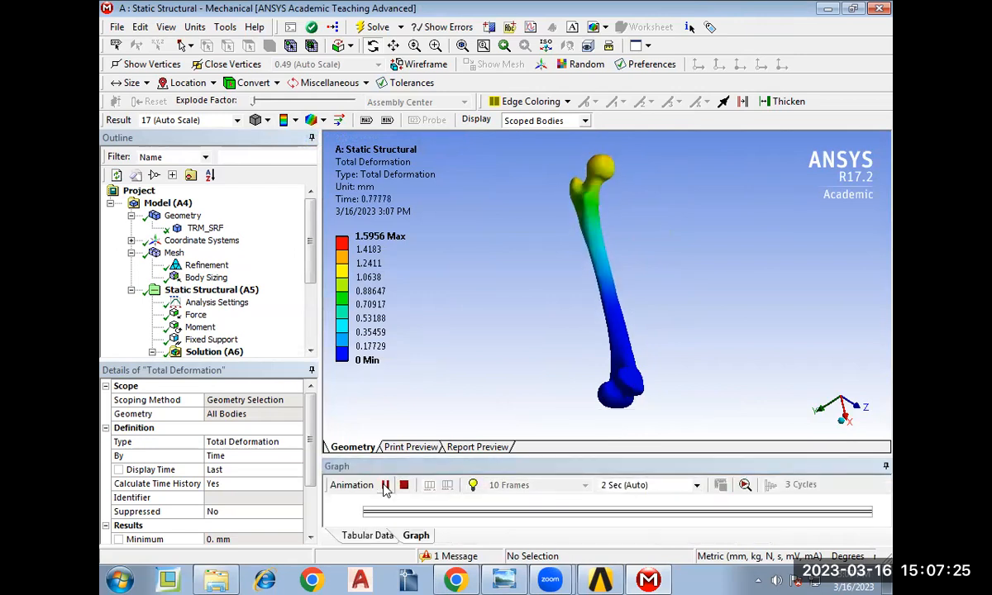
{"action": "left_click_drag", "start_coordinate": [471, 467], "coordinate": [469, 468]}
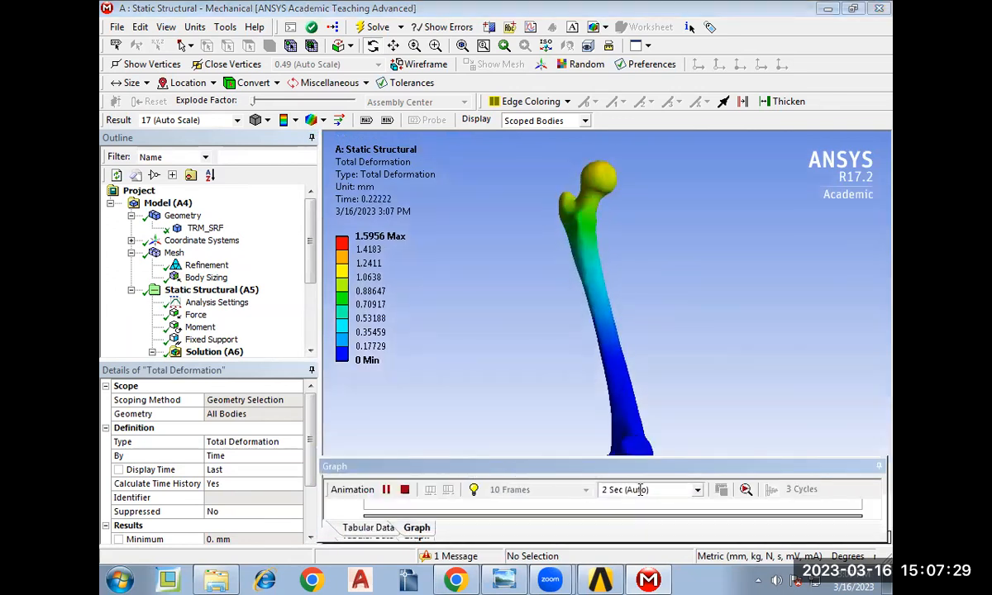
Set the Total Deformation animation to 40 frames over 4 seconds and play it.
{"action": "left_click", "coordinate": [562, 493]}
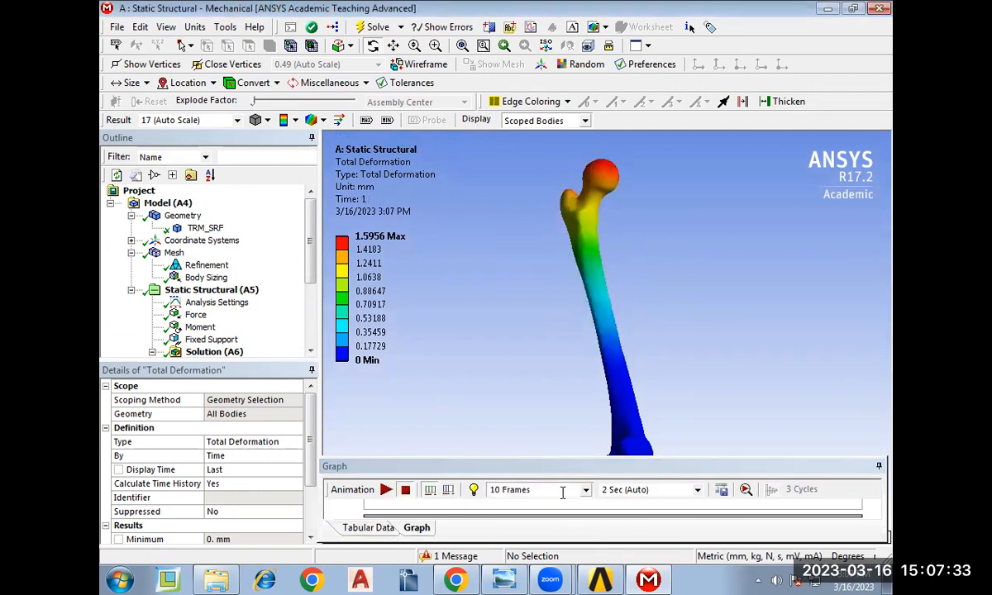
{"action": "left_click", "coordinate": [585, 491]}
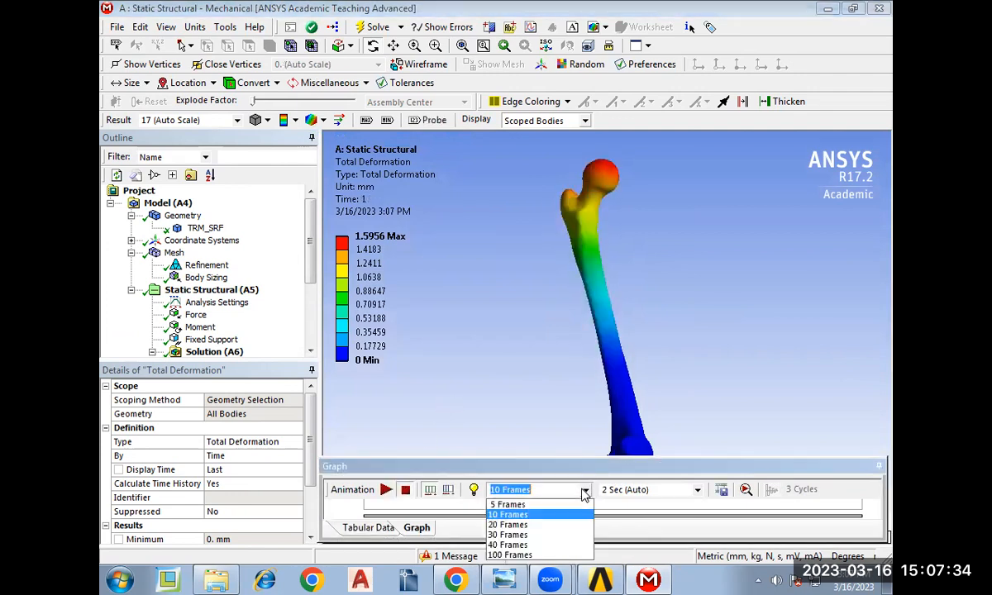
{"action": "left_click", "coordinate": [561, 546]}
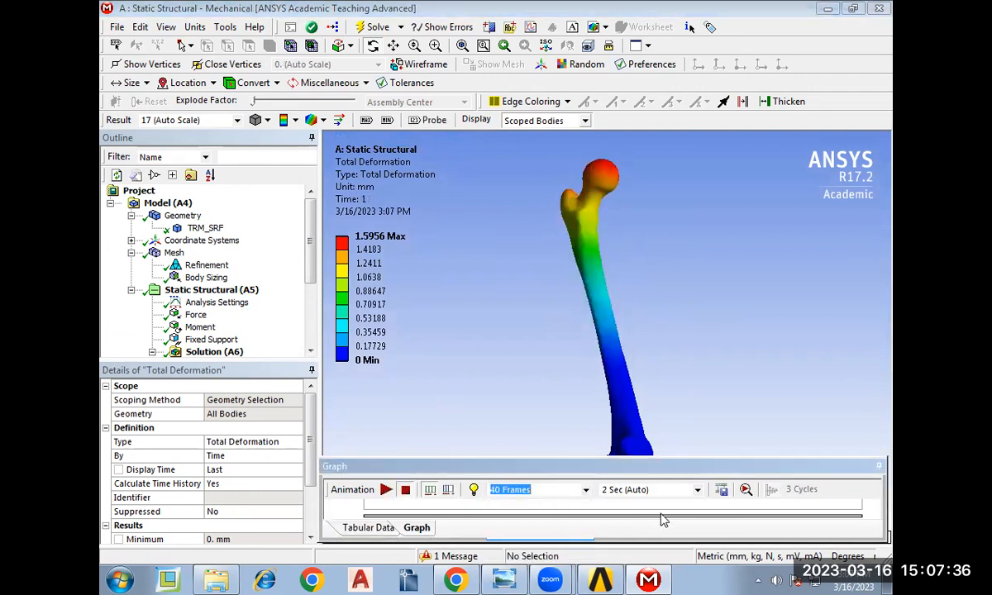
{"action": "left_click", "coordinate": [697, 490]}
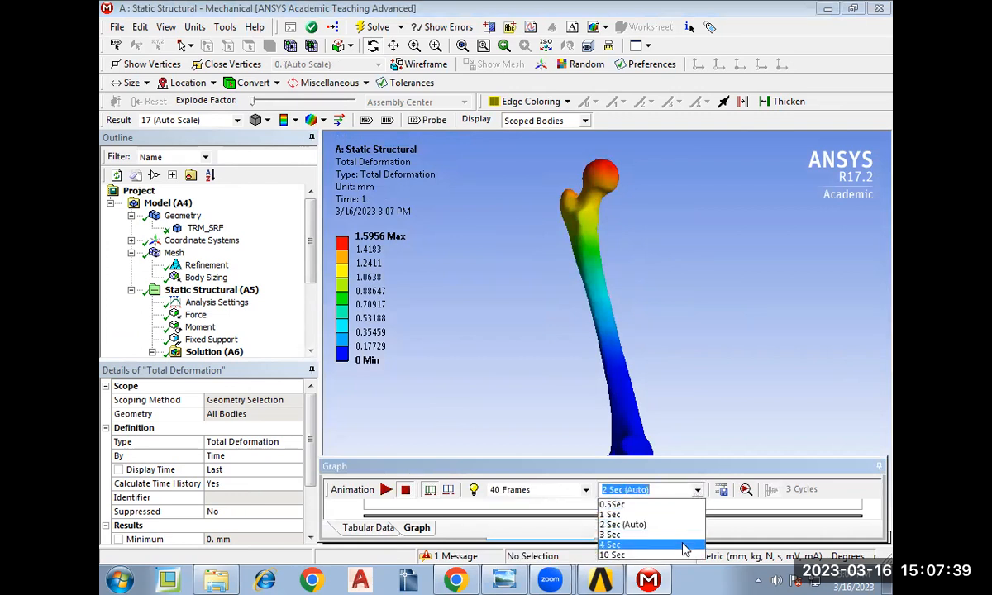
{"action": "left_click", "coordinate": [683, 546]}
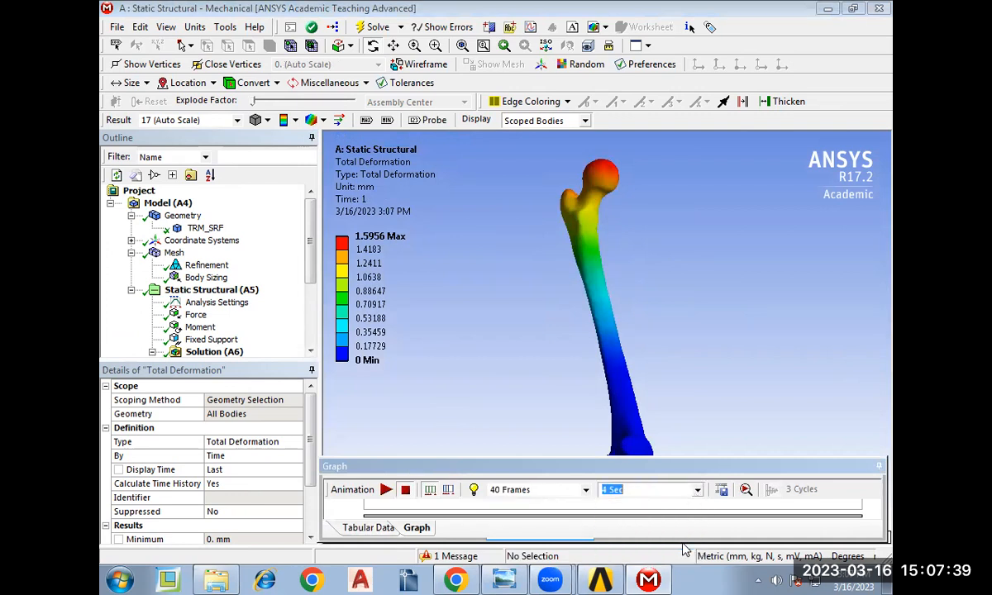
{"action": "left_click", "coordinate": [384, 489]}
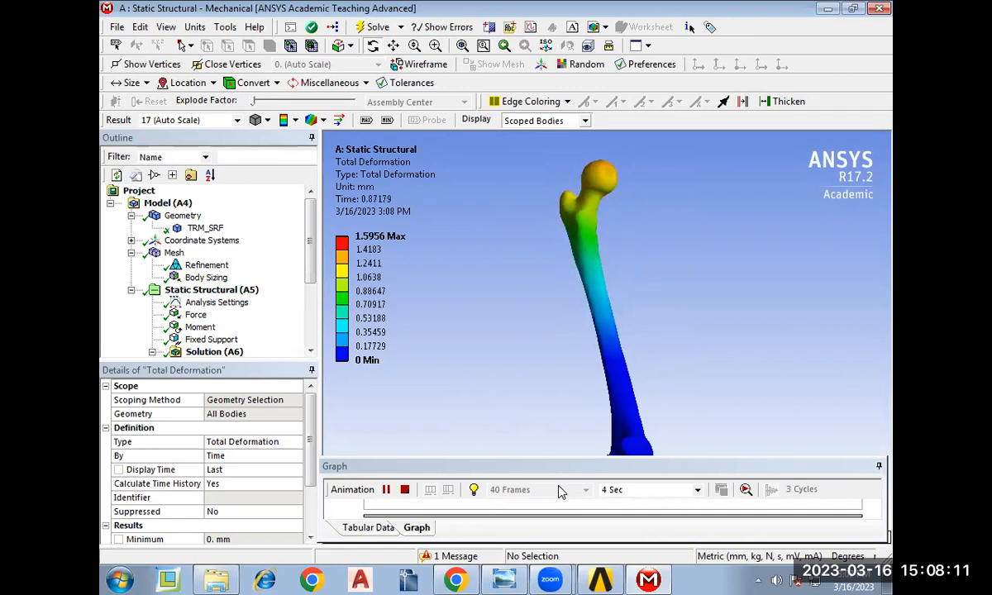
Stop the Total Deformation animation and export it as an AVI video named Total Deformation in the Ansys File folder.
{"action": "left_click", "coordinate": [698, 490]}
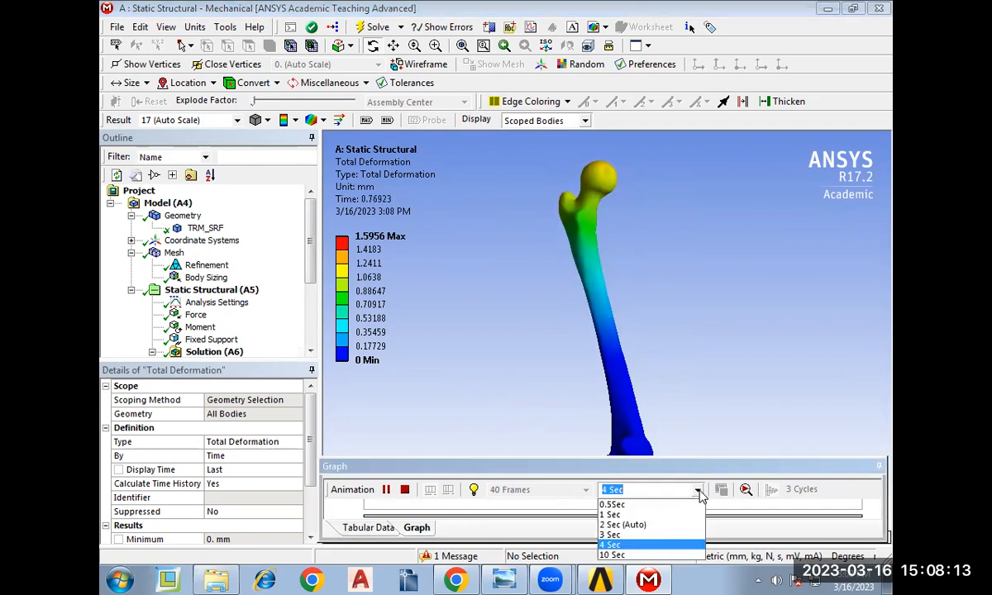
{"action": "left_click", "coordinate": [698, 492]}
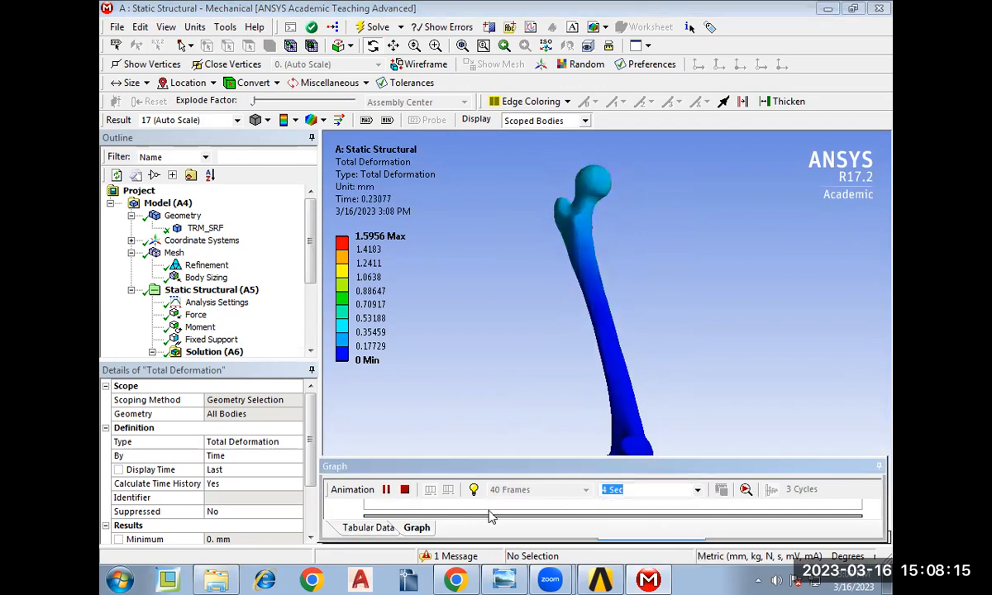
{"action": "left_click", "coordinate": [745, 490]}
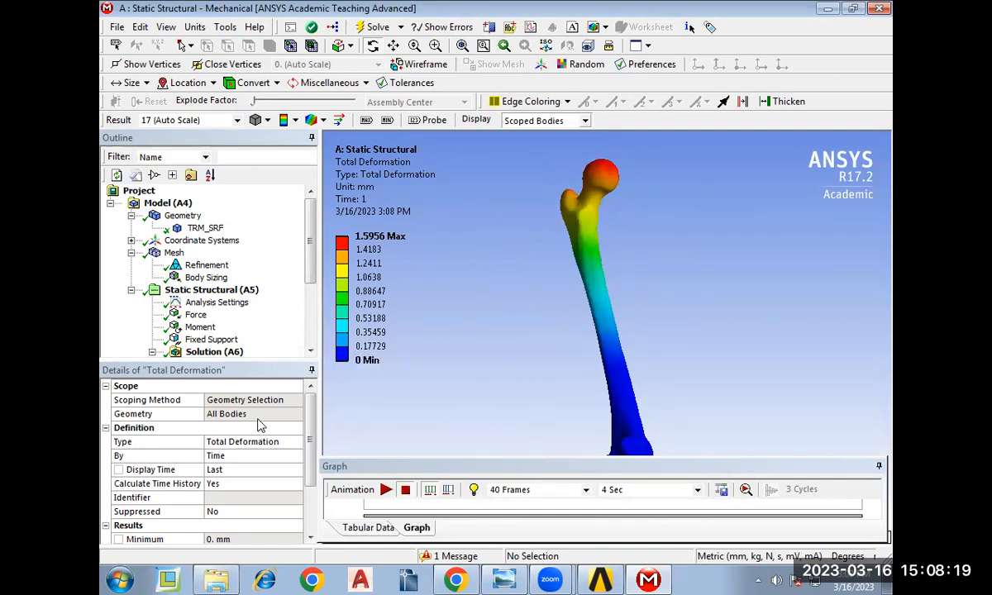
{"action": "left_click", "coordinate": [721, 489]}
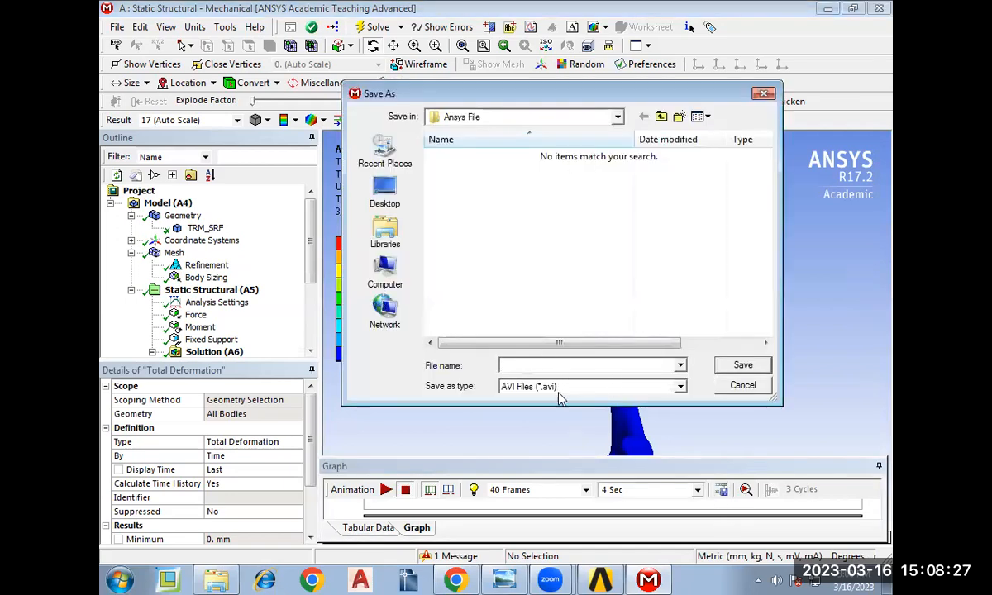
{"action": "left_click", "coordinate": [679, 387]}
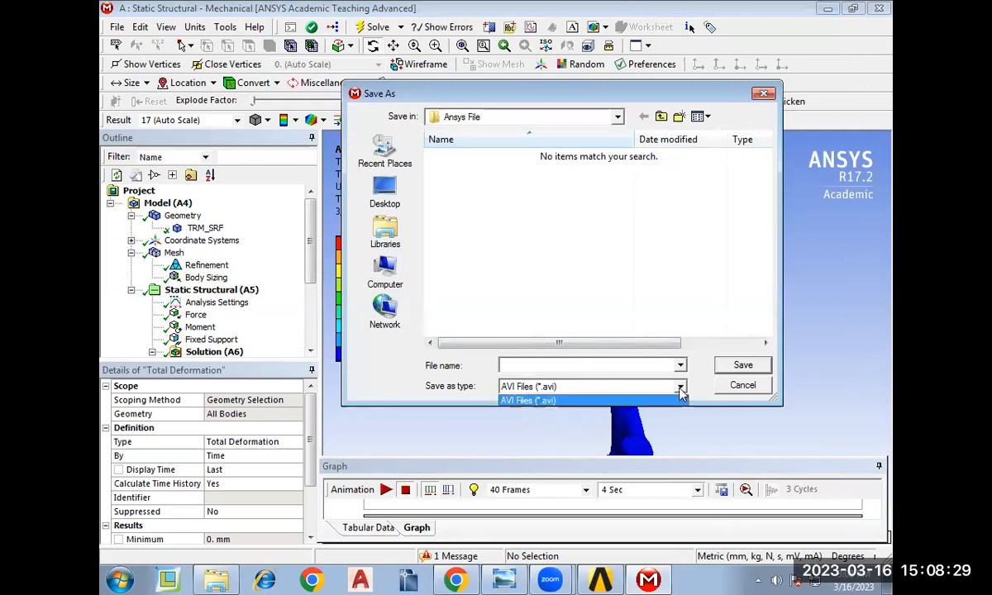
{"action": "left_click", "coordinate": [627, 367]}
{"action": "left_click", "coordinate": [626, 364]}
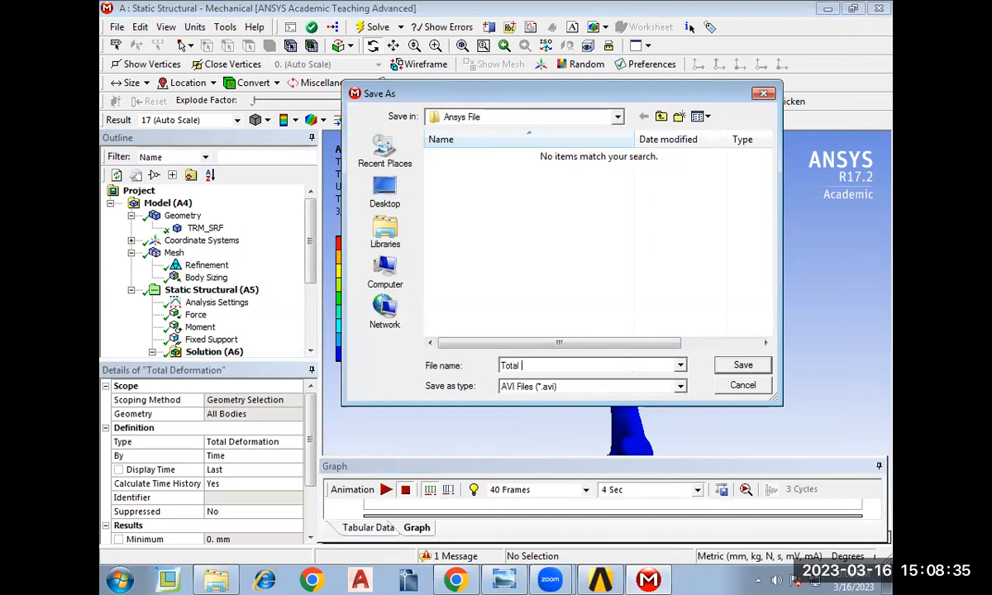
{"action": "type", "text": "Total DEformation"}
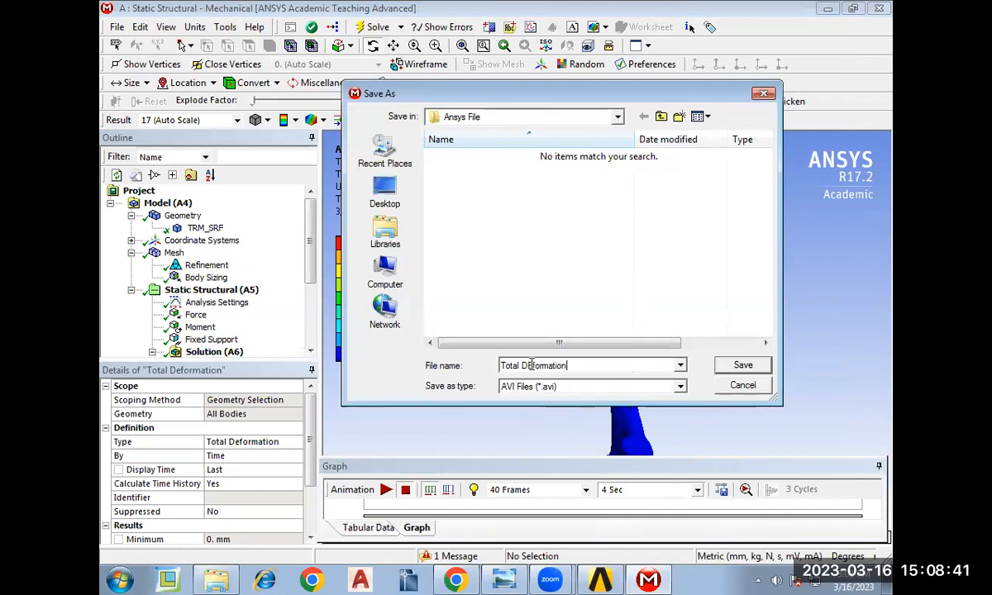
{"action": "key", "text": "BackSpace"}
{"action": "type", "text": "e"}
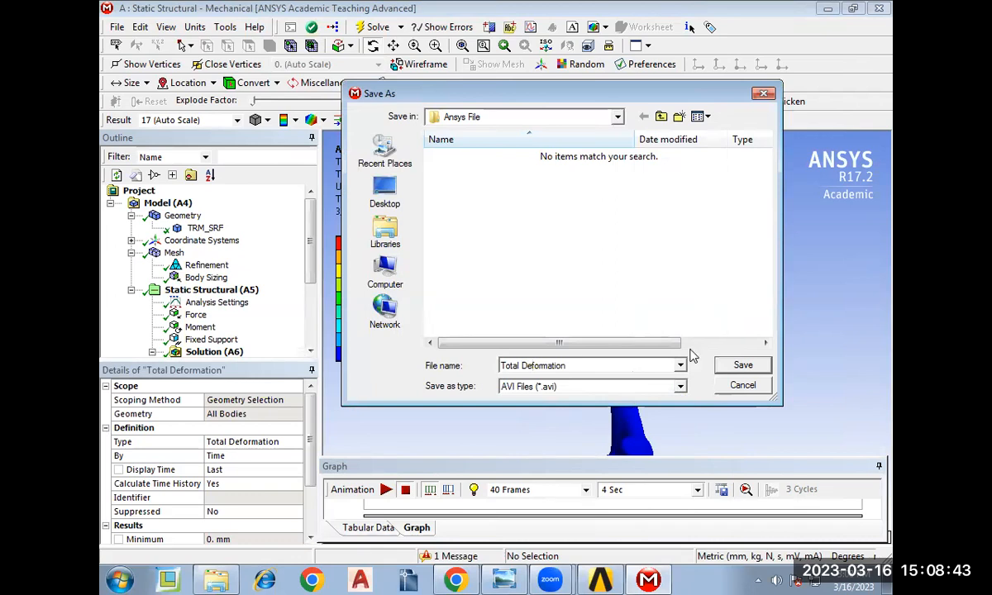
{"action": "left_click", "coordinate": [742, 364]}
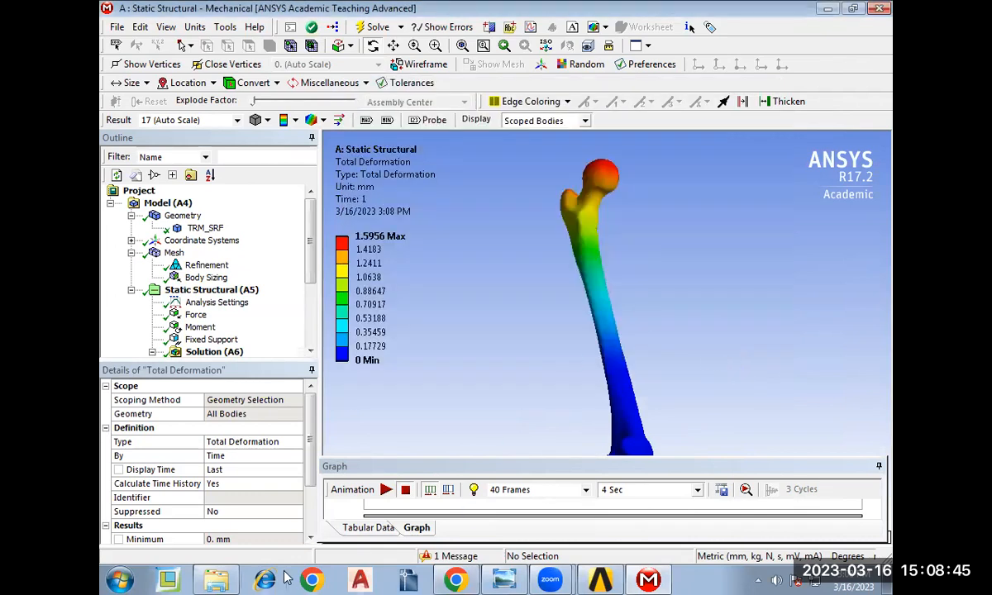
Switch to Windows Explorer, play the exported Total Deformation.avi, close the player and return to ANSYS Mechanical.
{"action": "left_click", "coordinate": [216, 579]}
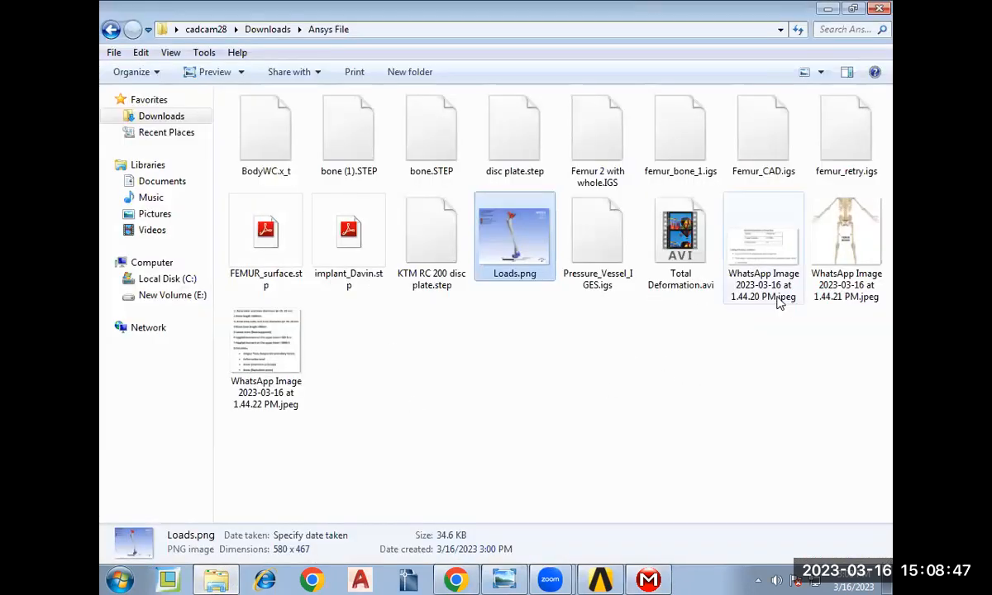
{"action": "left_click", "coordinate": [697, 258]}
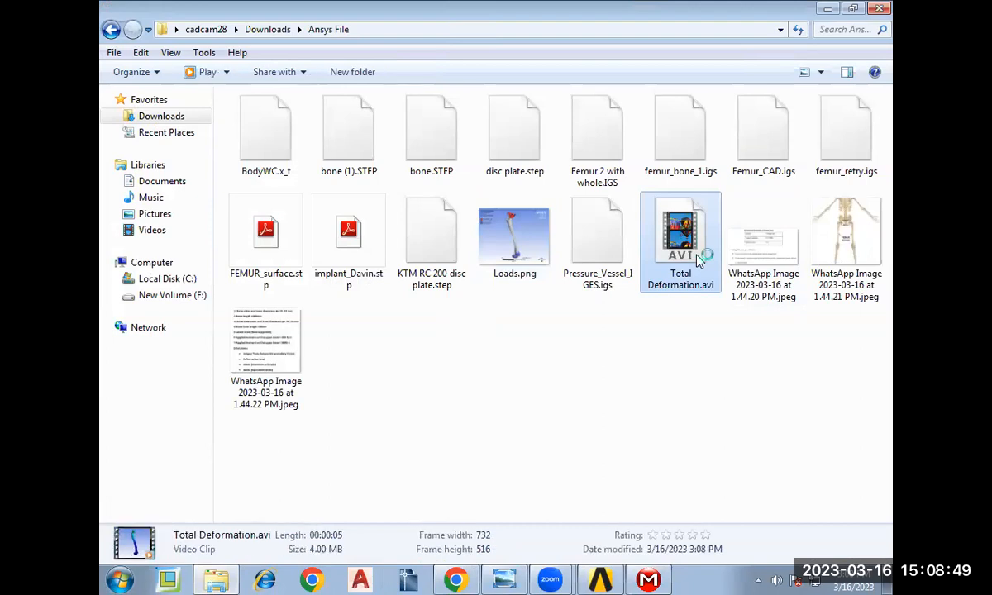
{"action": "double_click", "coordinate": [697, 258]}
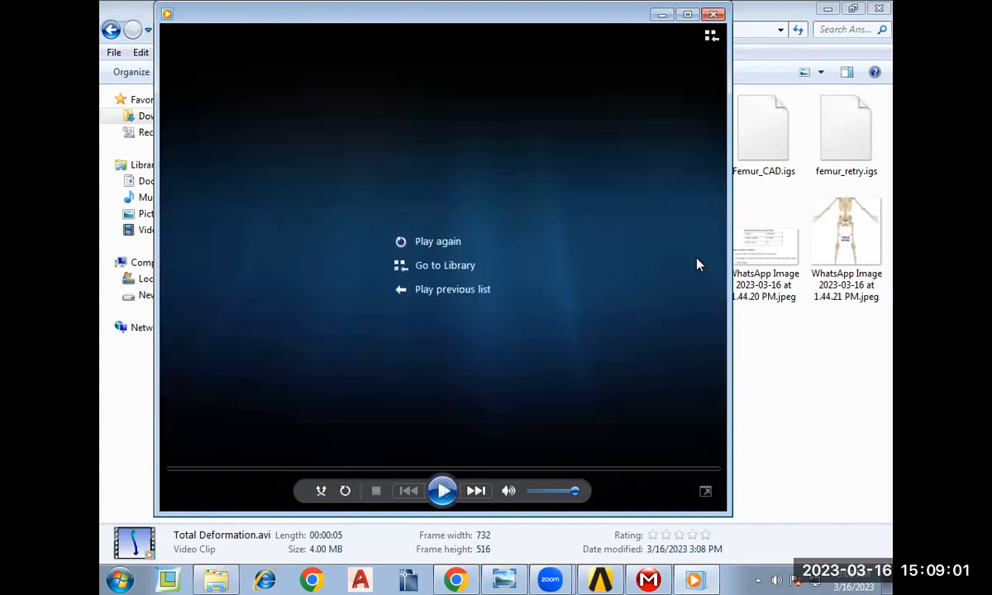
{"action": "left_click", "coordinate": [713, 14]}
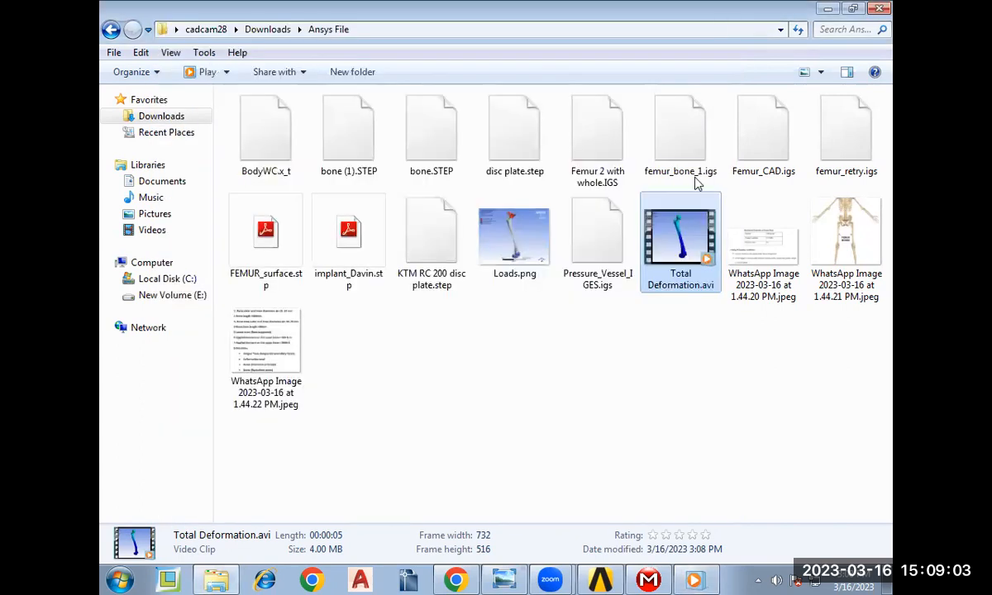
{"action": "left_click", "coordinate": [648, 580]}
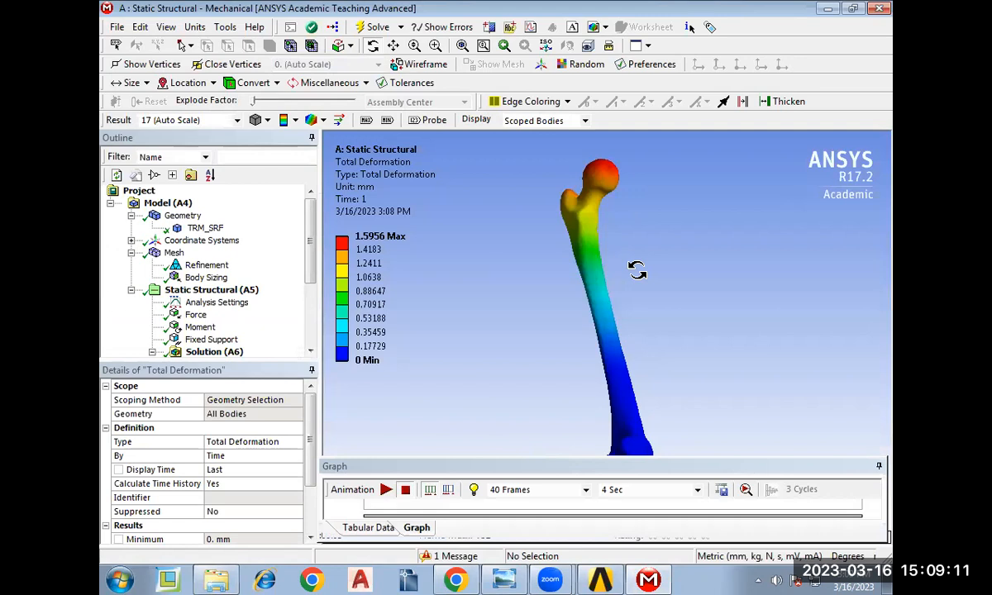
Display the Static Structural loads and support with the whole femur in view and copy the image to the clipboard.
{"action": "left_click", "coordinate": [373, 529]}
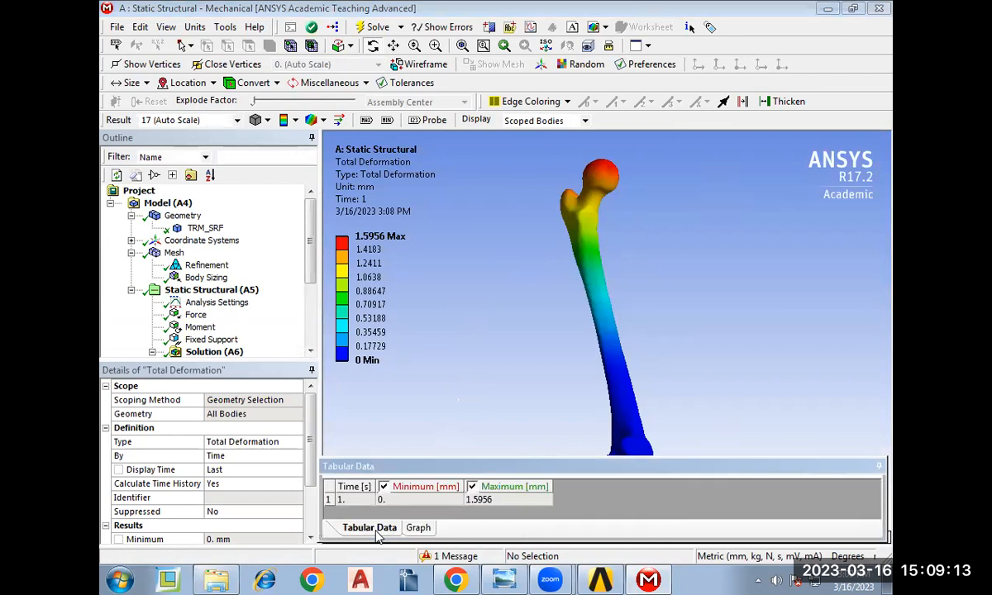
{"action": "left_click", "coordinate": [187, 290]}
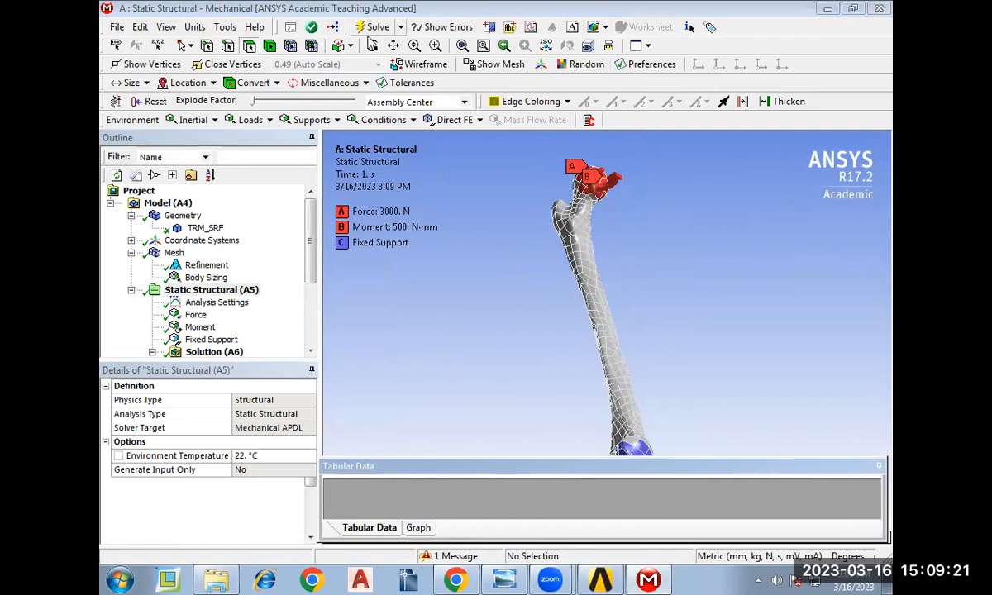
{"action": "right_click", "coordinate": [579, 227]}
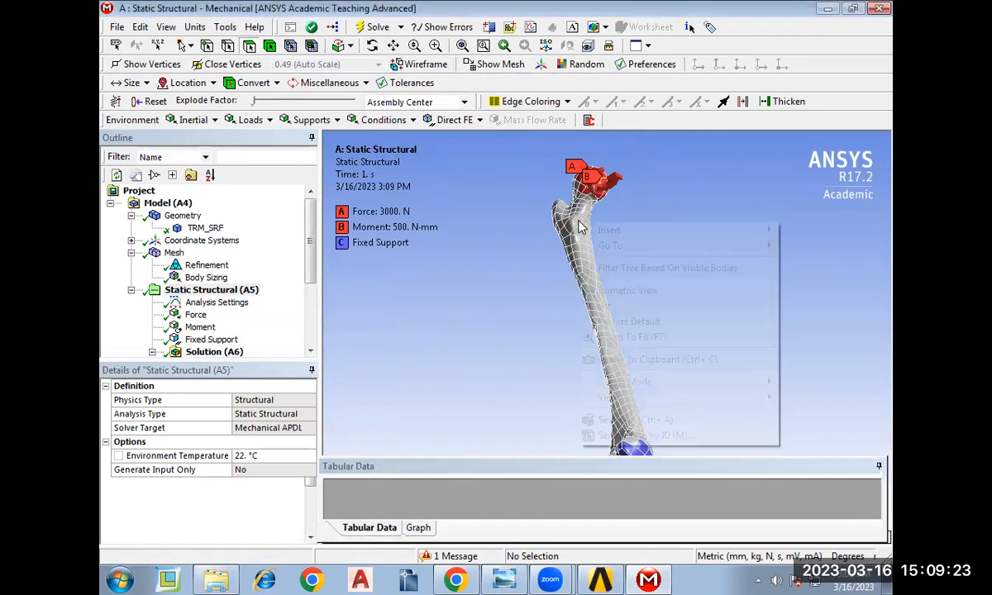
{"action": "left_click", "coordinate": [627, 362]}
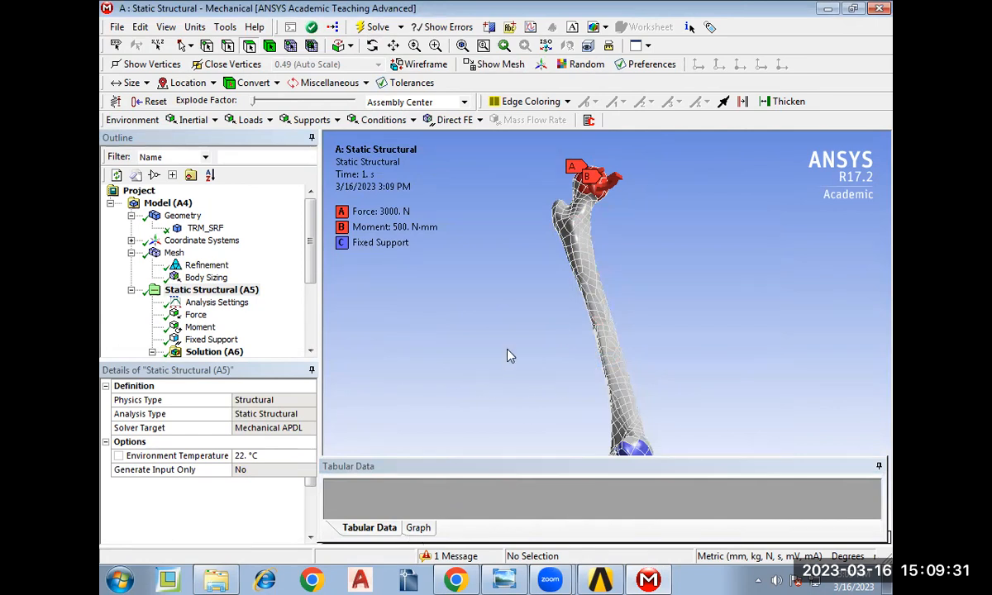
{"action": "scroll", "coordinate": [510, 356], "scroll_direction": "down", "scroll_amount": 2}
{"action": "scroll", "coordinate": [512, 357], "scroll_direction": "down", "scroll_amount": 1}
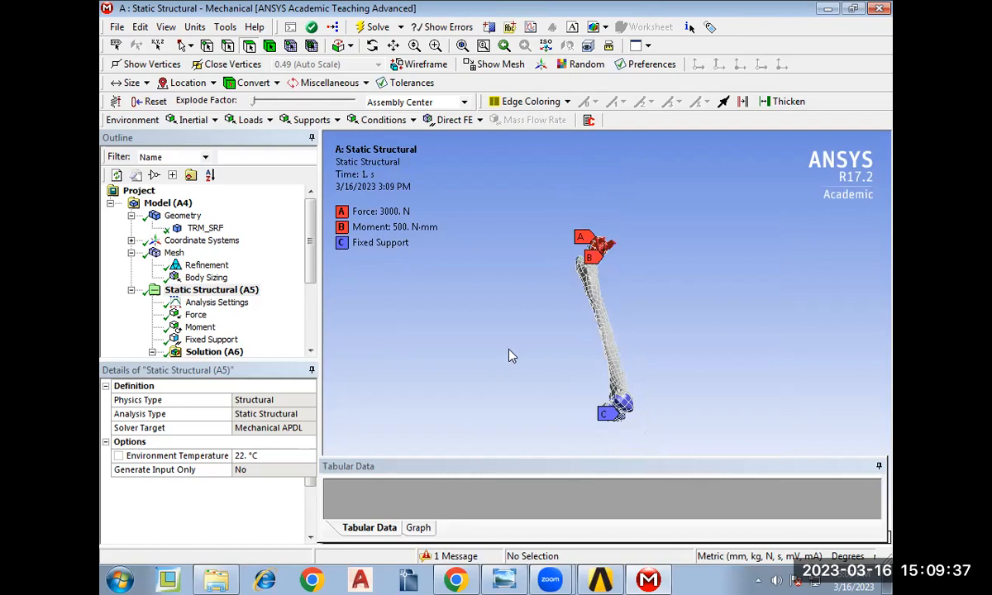
{"action": "right_click", "coordinate": [593, 288]}
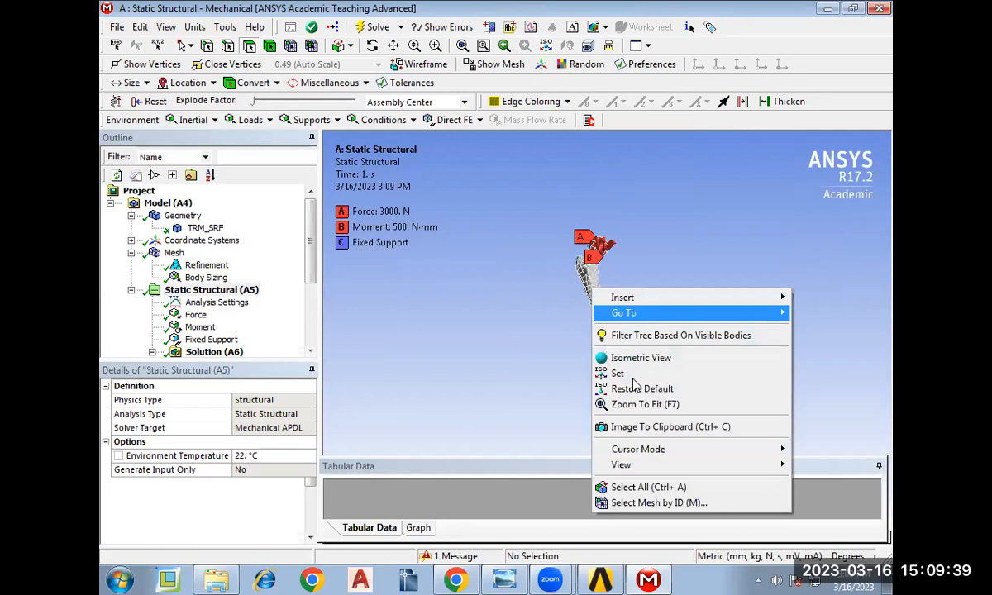
{"action": "left_click", "coordinate": [646, 427]}
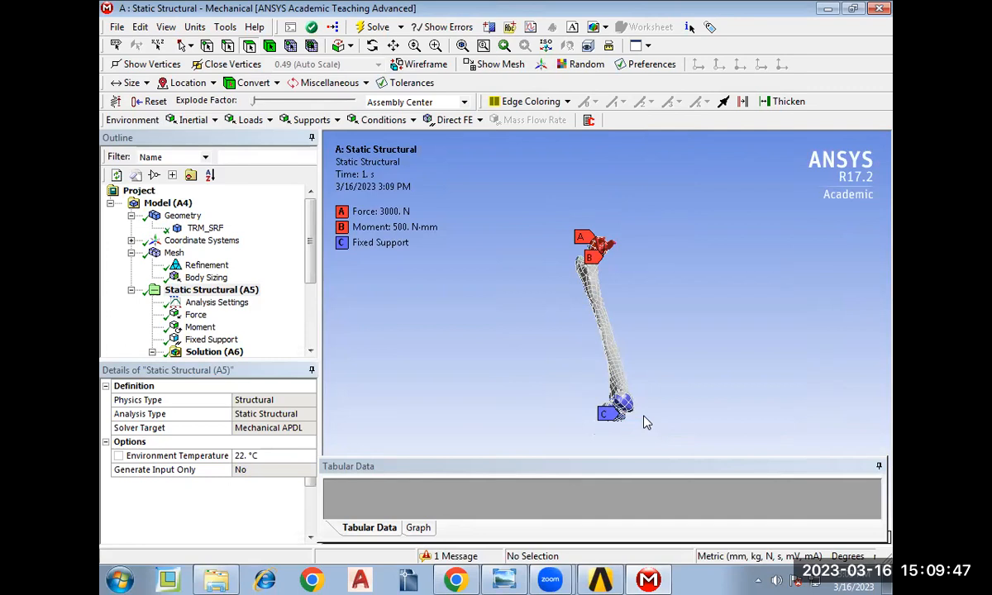
Review the tabular data of the Total Deformation, Safety Factor and Force Reaction results.
{"action": "scroll", "coordinate": [291, 235], "scroll_direction": "down", "scroll_amount": 3}
{"action": "left_click", "coordinate": [239, 265]}
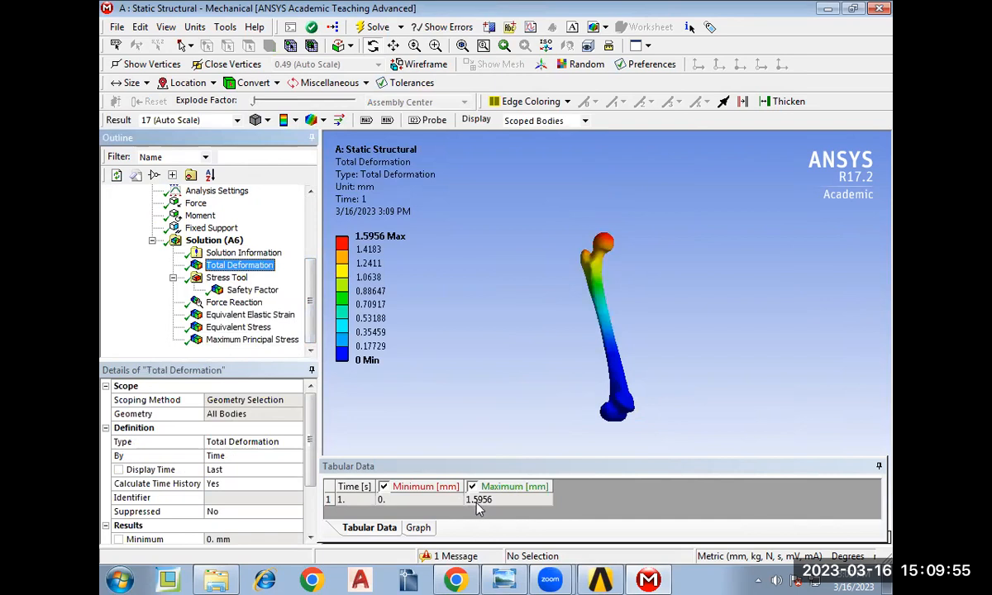
{"action": "left_click", "coordinate": [235, 291]}
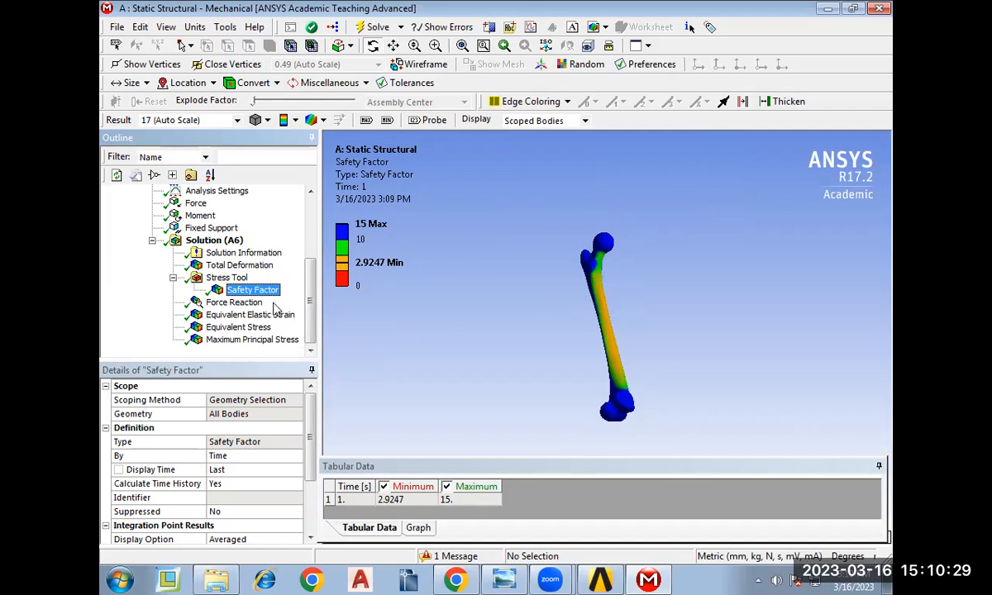
{"action": "left_click", "coordinate": [235, 301]}
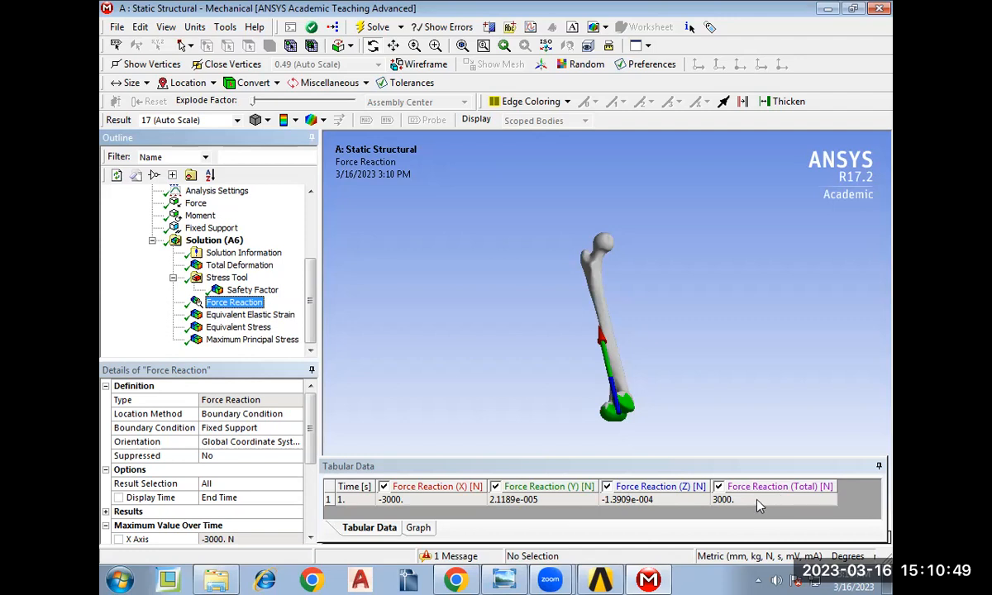
Display the Equivalent Elastic Strain result on the femur with its maximum and minimum location labels.
{"action": "left_click", "coordinate": [263, 316]}
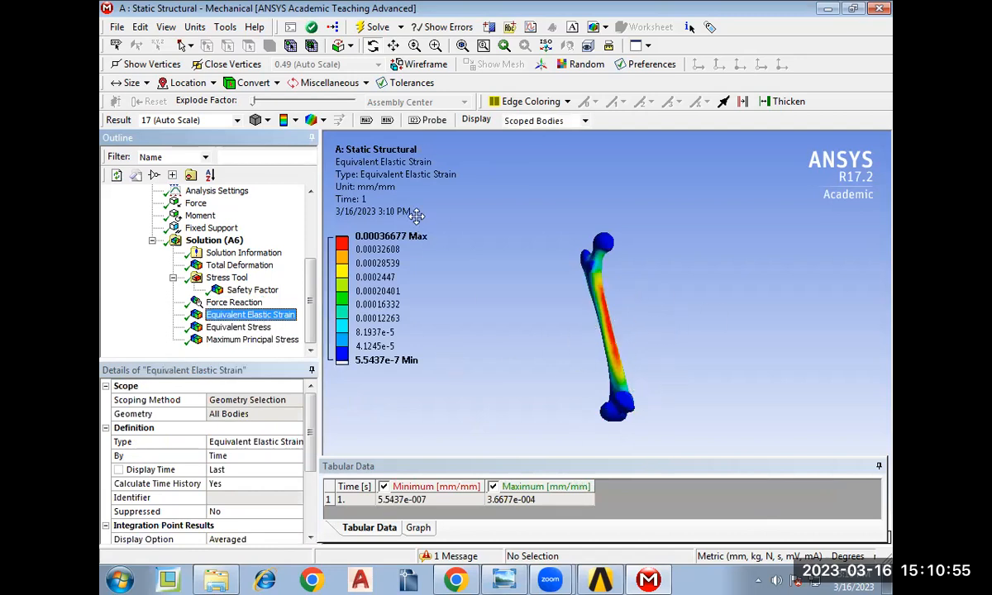
{"action": "left_click", "coordinate": [378, 156]}
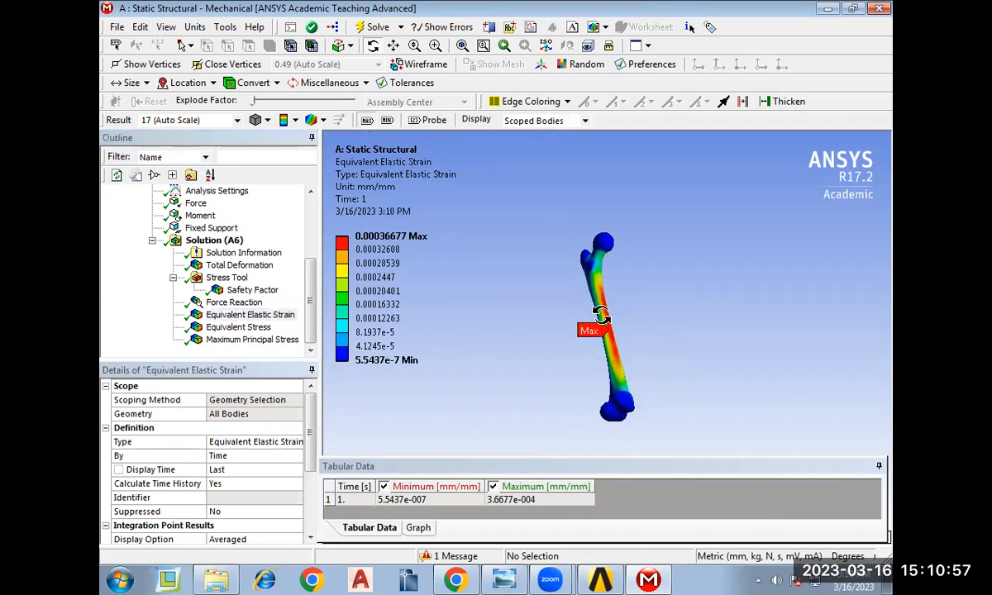
{"action": "left_click", "coordinate": [389, 121]}
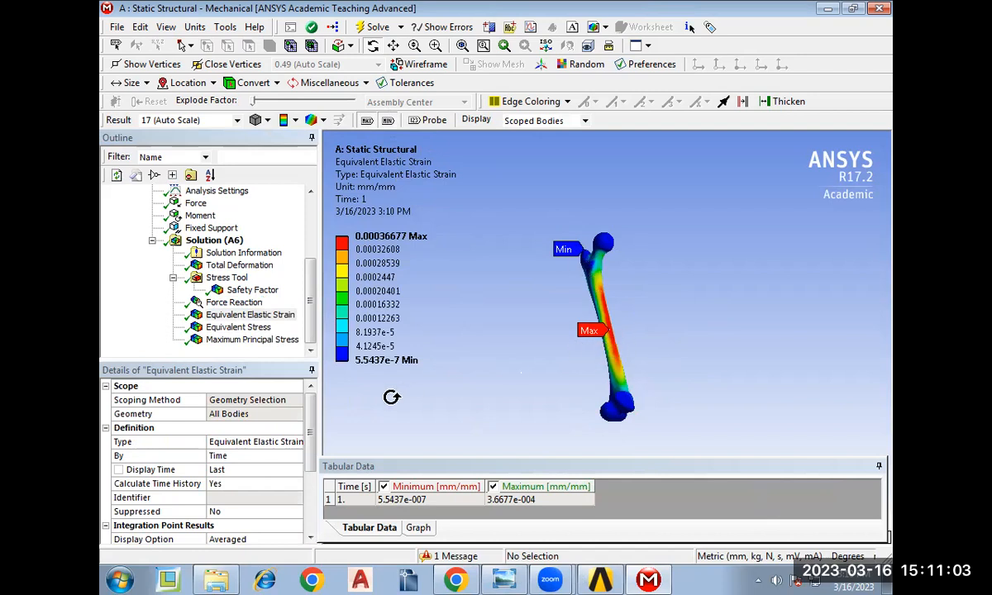
Play the Equivalent Elastic Strain animation and stop it.
{"action": "left_click", "coordinate": [418, 527]}
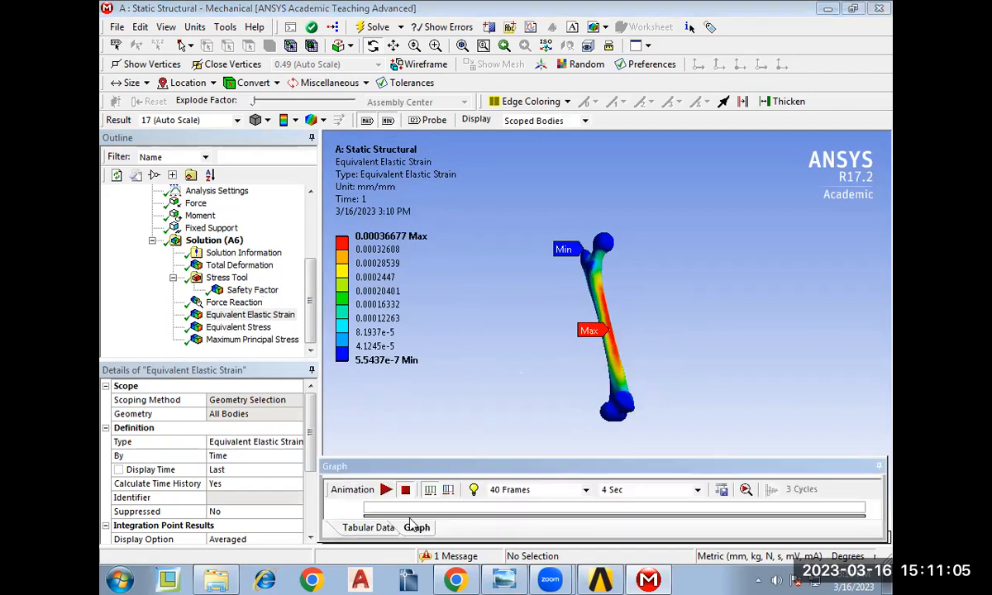
{"action": "left_click", "coordinate": [386, 489]}
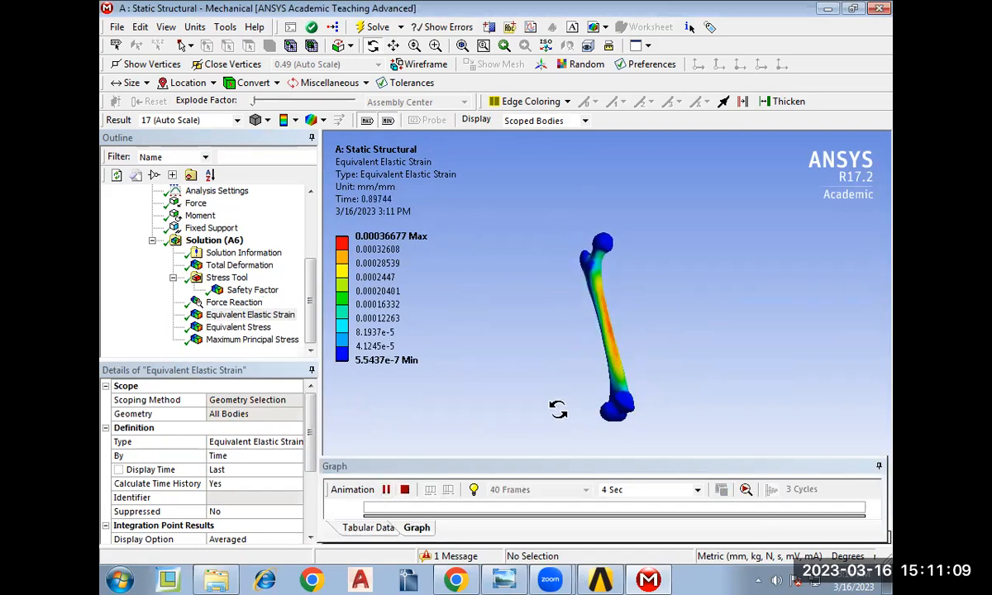
{"action": "left_click", "coordinate": [405, 489]}
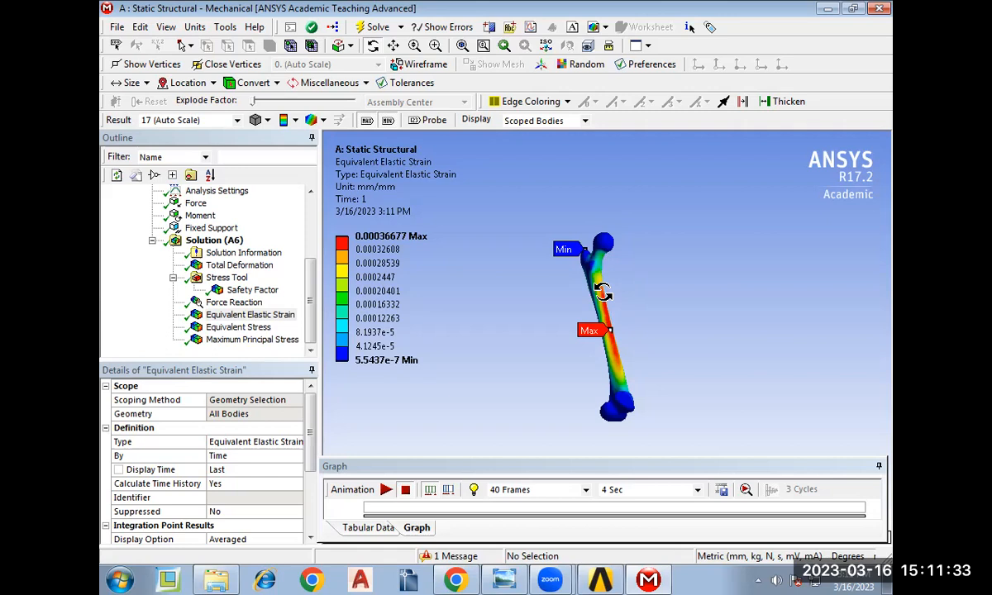
View and animate the Equivalent Stress result, and display the Maximum Principal Stress result on the femur.
{"action": "left_click", "coordinate": [259, 329]}
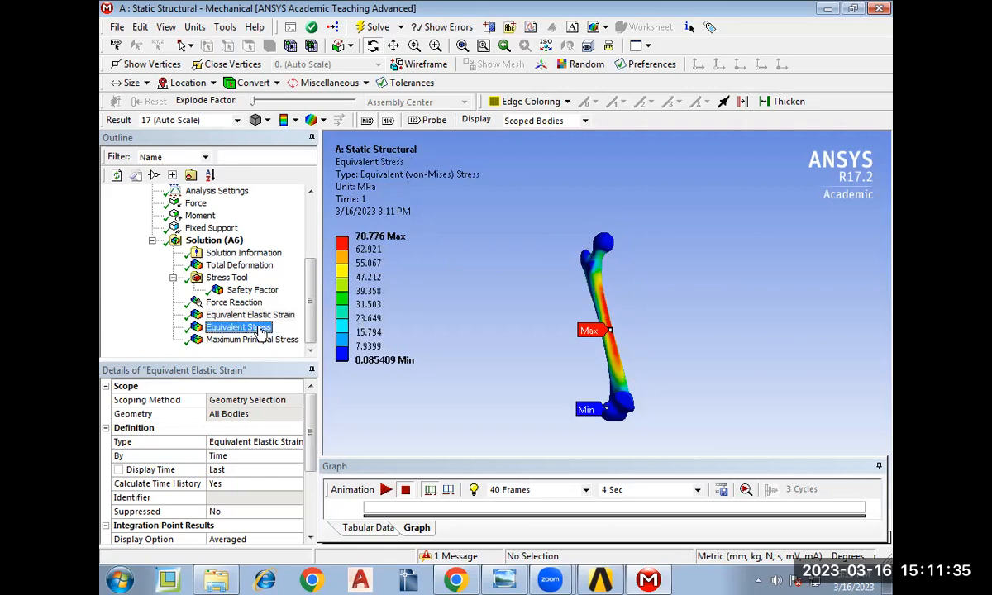
{"action": "left_click", "coordinate": [385, 490]}
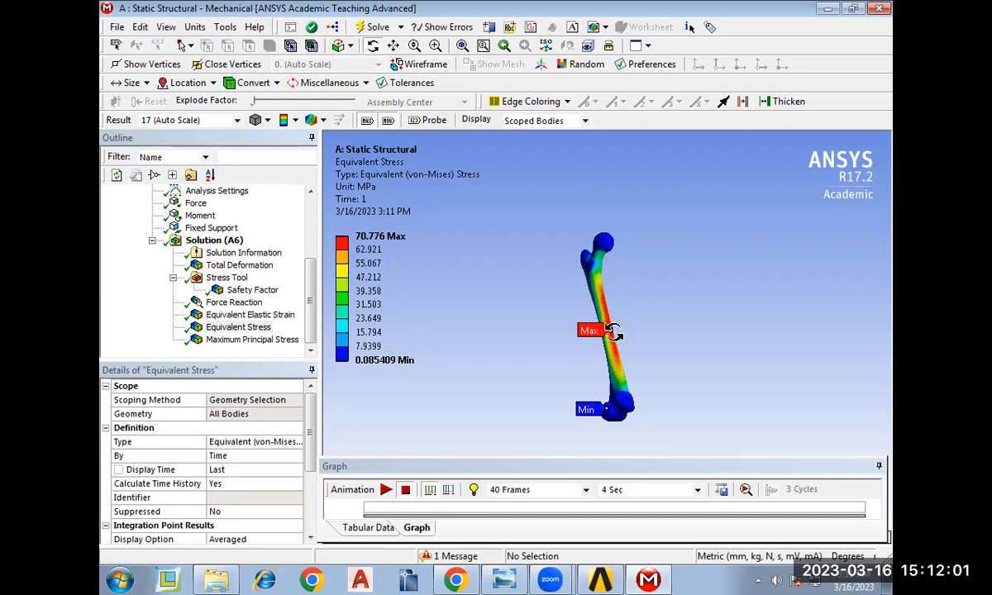
{"action": "left_click", "coordinate": [270, 341]}
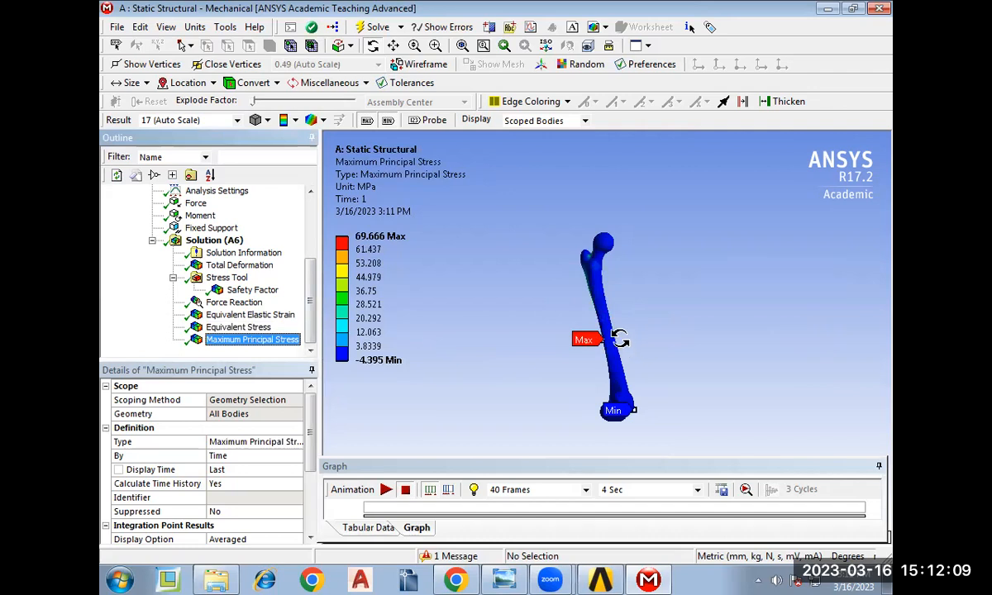
{"action": "scroll", "coordinate": [605, 336], "scroll_direction": "up", "scroll_amount": 2}
{"action": "scroll", "coordinate": [606, 336], "scroll_direction": "up", "scroll_amount": 1}
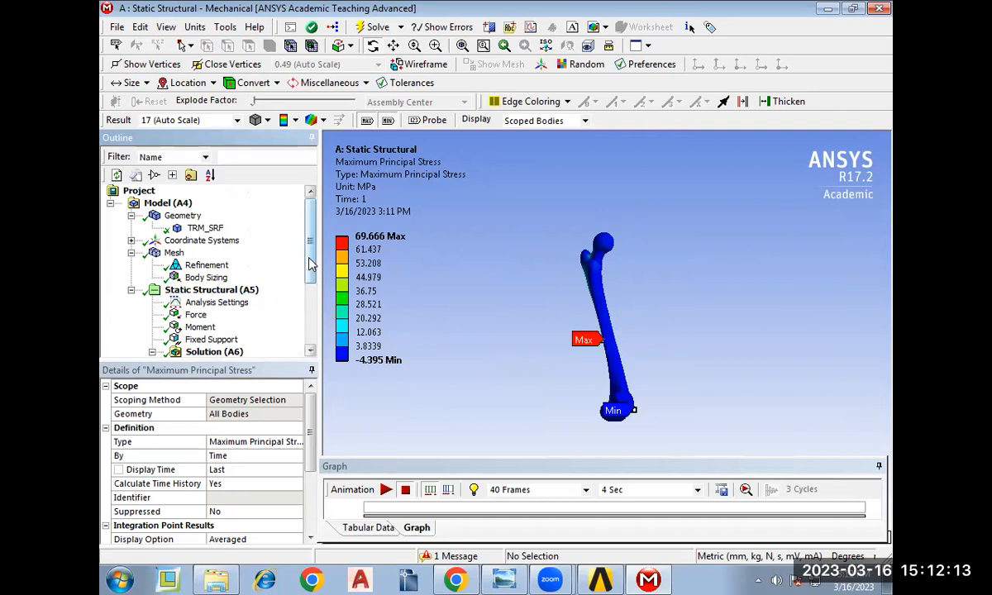
{"action": "scroll", "coordinate": [299, 341], "scroll_direction": "down", "scroll_amount": 3}
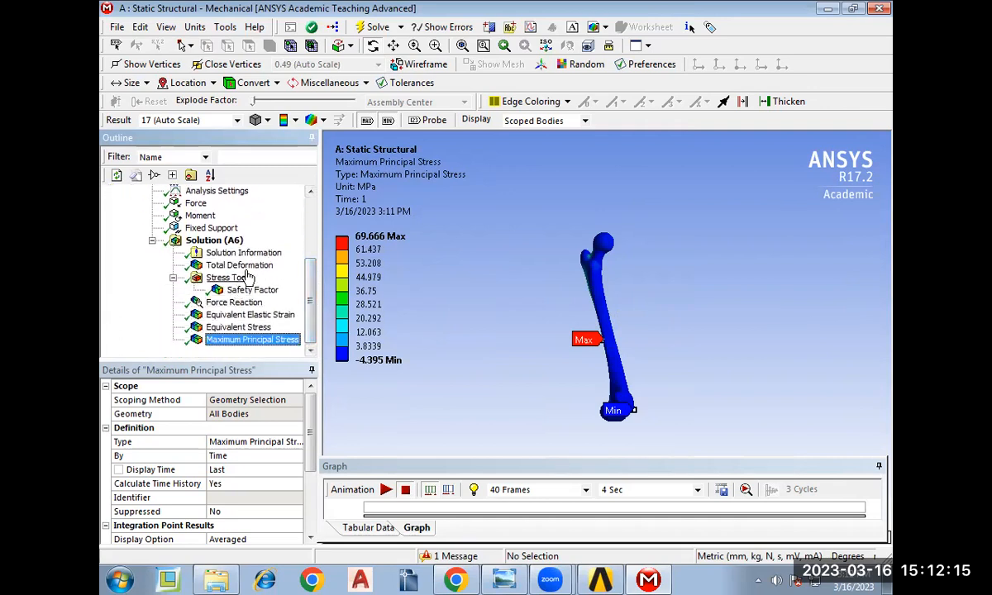
Review the Solver Output of the Solution Information, covering the mass summary, the run times and the closing solver statistics.
{"action": "left_click", "coordinate": [233, 253]}
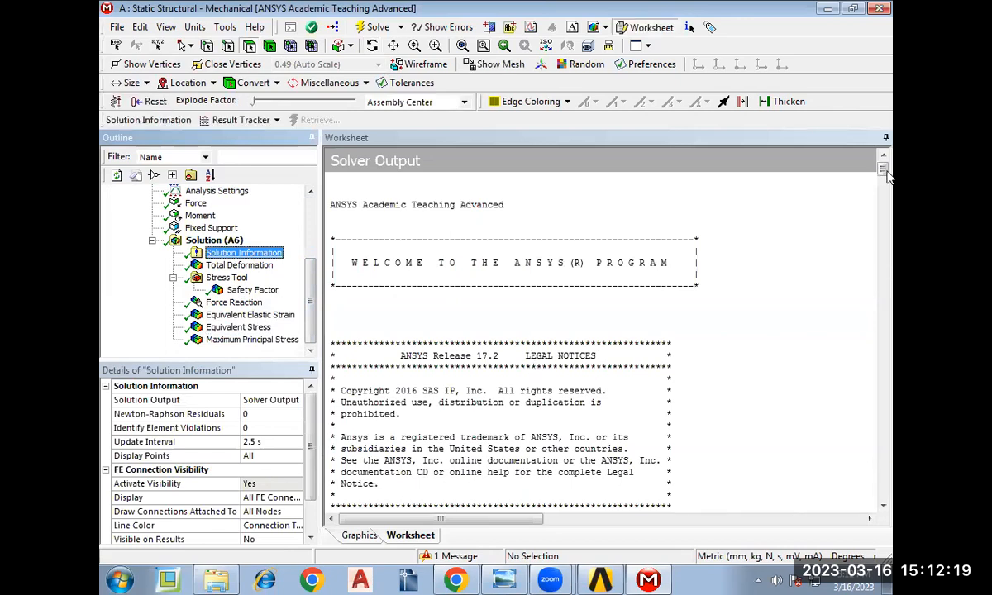
{"action": "left_click_drag", "start_coordinate": [883, 169], "coordinate": [892, 402]}
{"action": "scroll", "coordinate": [828, 328], "scroll_direction": "down", "scroll_amount": 20}
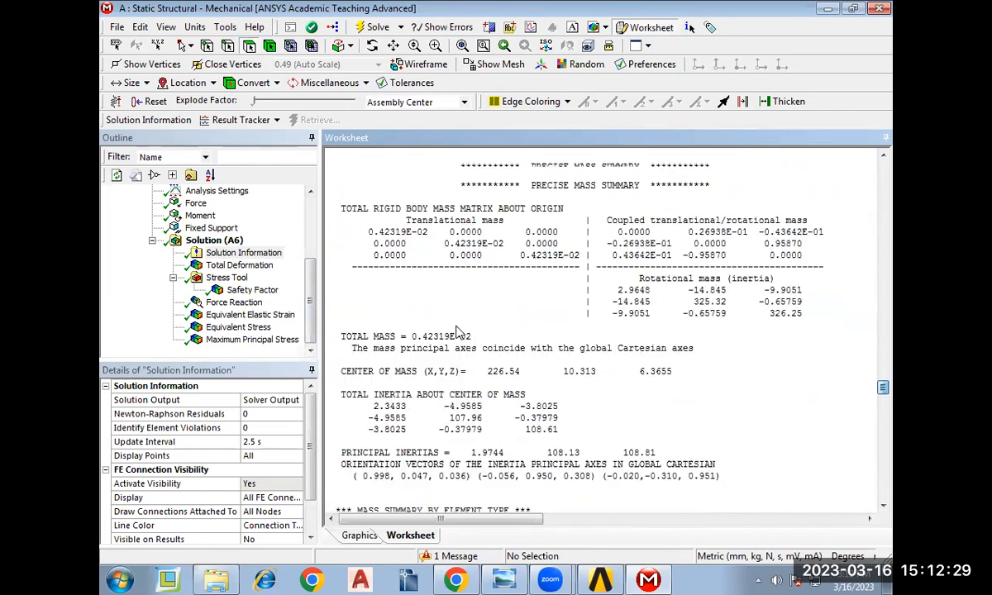
{"action": "scroll", "coordinate": [457, 330], "scroll_direction": "up", "scroll_amount": 3}
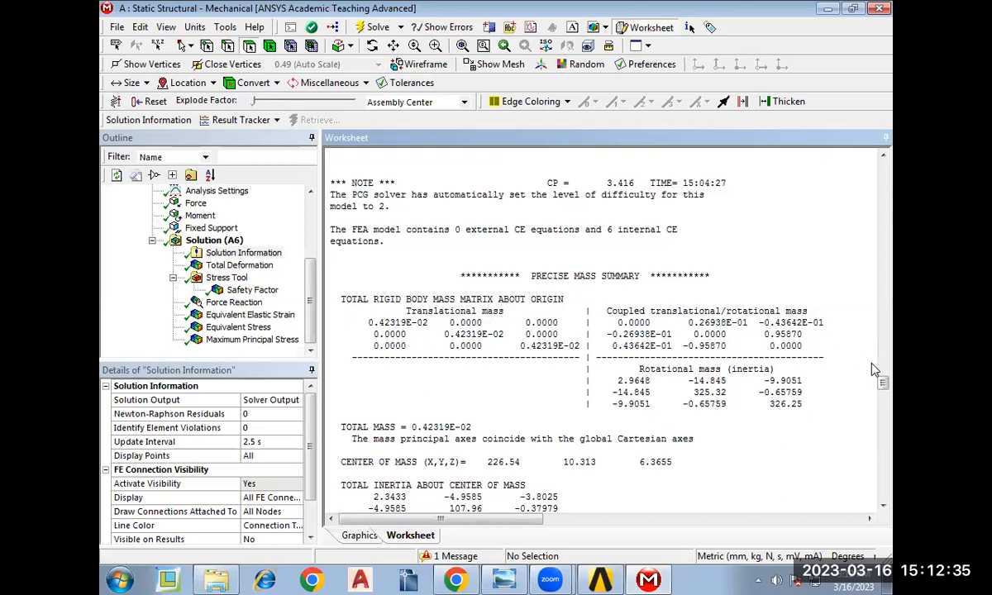
{"action": "left_click_drag", "start_coordinate": [882, 387], "coordinate": [892, 463]}
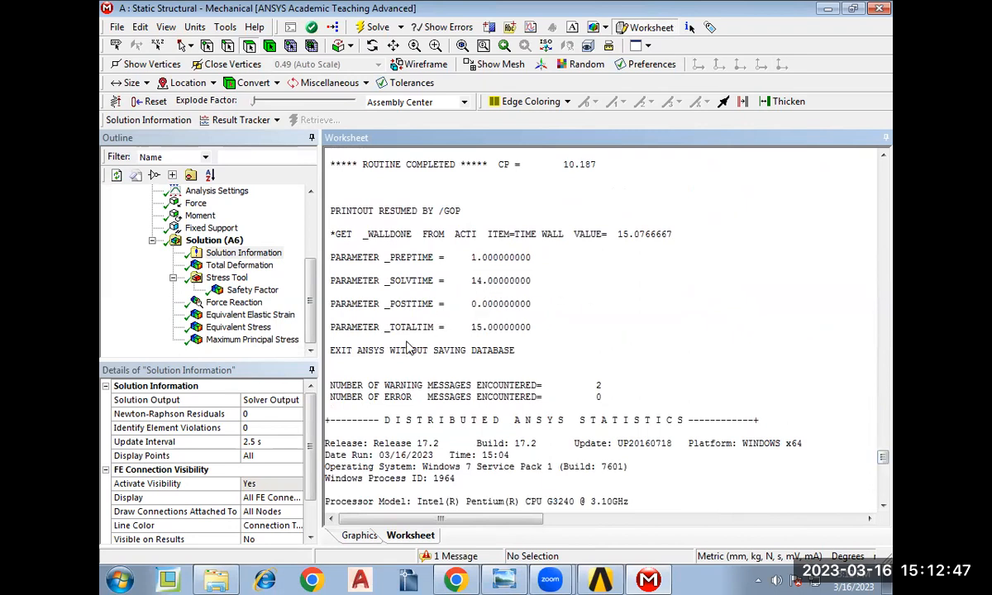
{"action": "scroll", "coordinate": [882, 467], "scroll_direction": "down", "scroll_amount": 5}
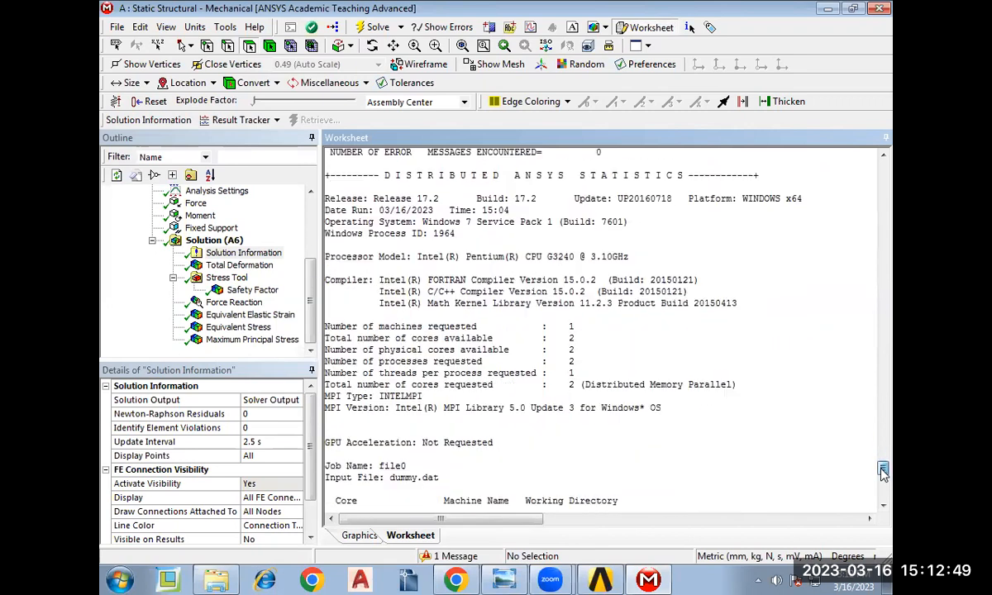
{"action": "scroll", "coordinate": [883, 471], "scroll_direction": "down", "scroll_amount": 2}
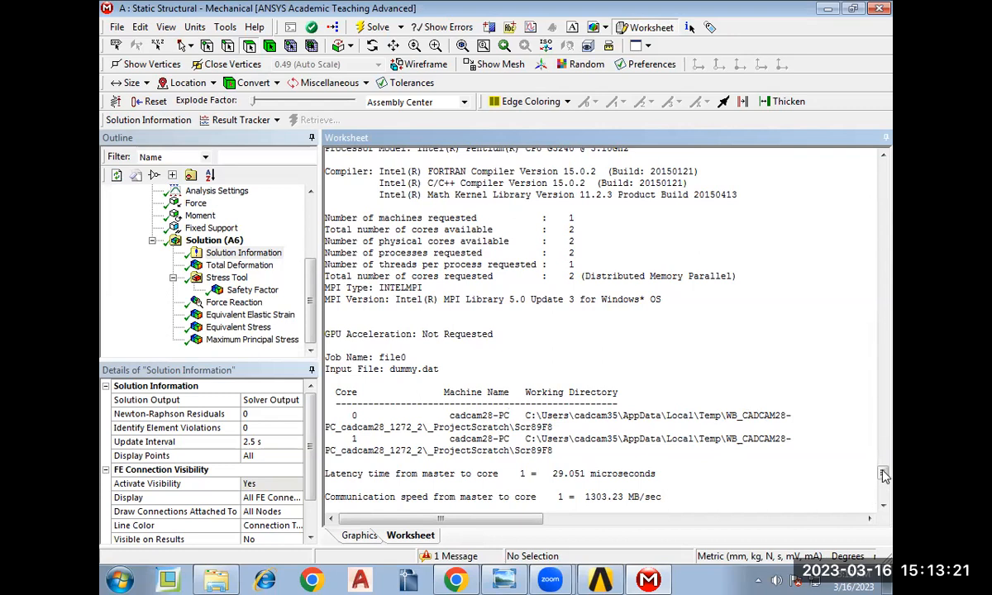
{"action": "left_click_drag", "start_coordinate": [882, 474], "coordinate": [882, 502]}
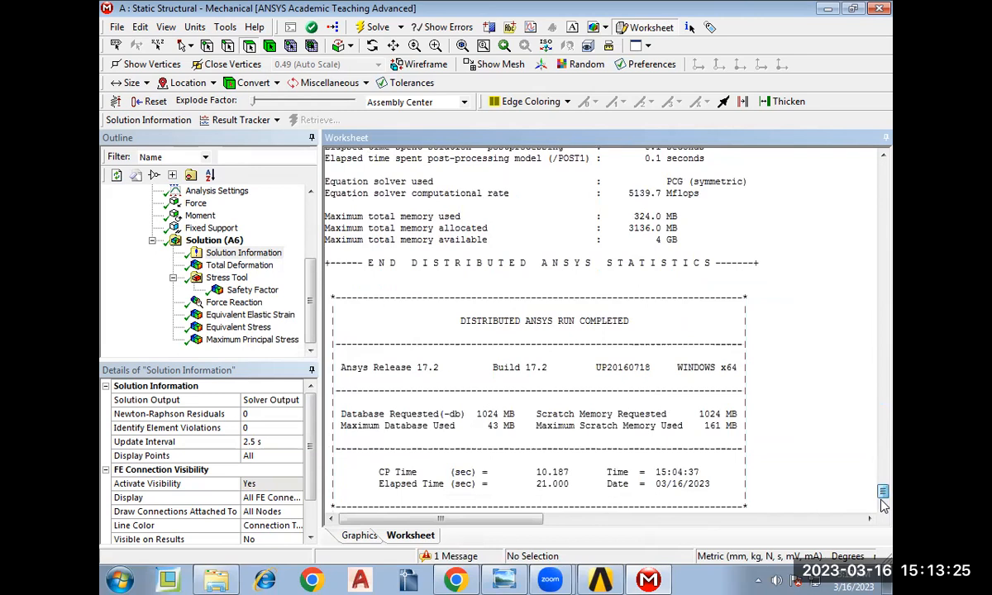
Return to the Solution (A6) branch with the model in view and generate the project's report preview.
{"action": "left_click", "coordinate": [212, 240]}
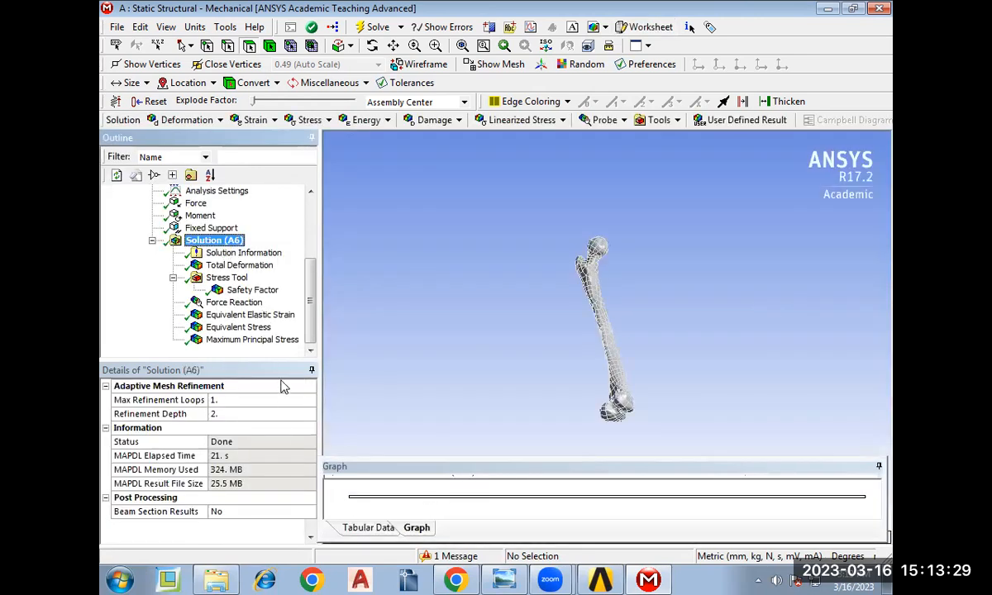
{"action": "left_click", "coordinate": [236, 254]}
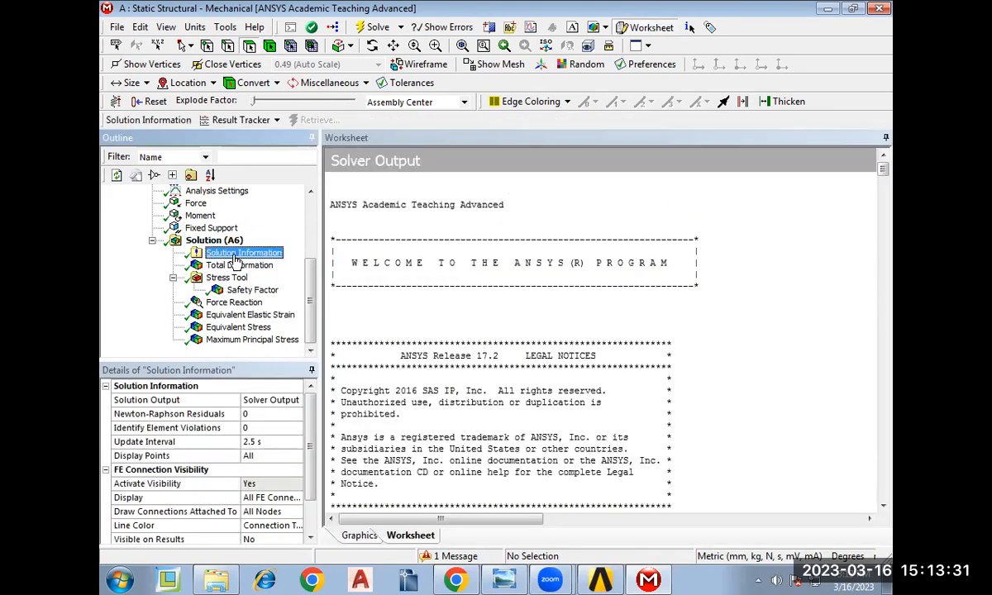
{"action": "left_click", "coordinate": [209, 240]}
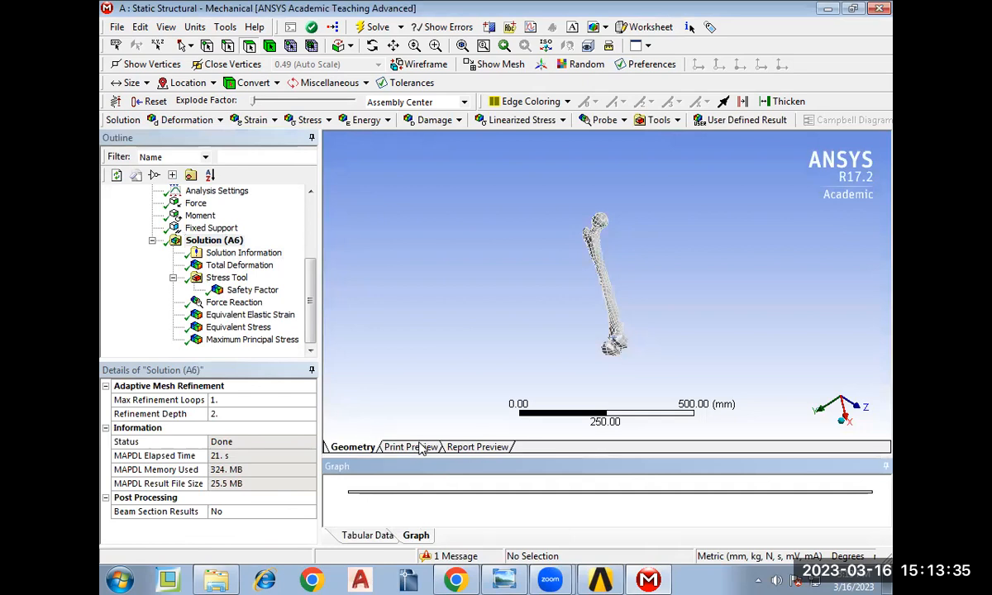
{"action": "left_click", "coordinate": [463, 447]}
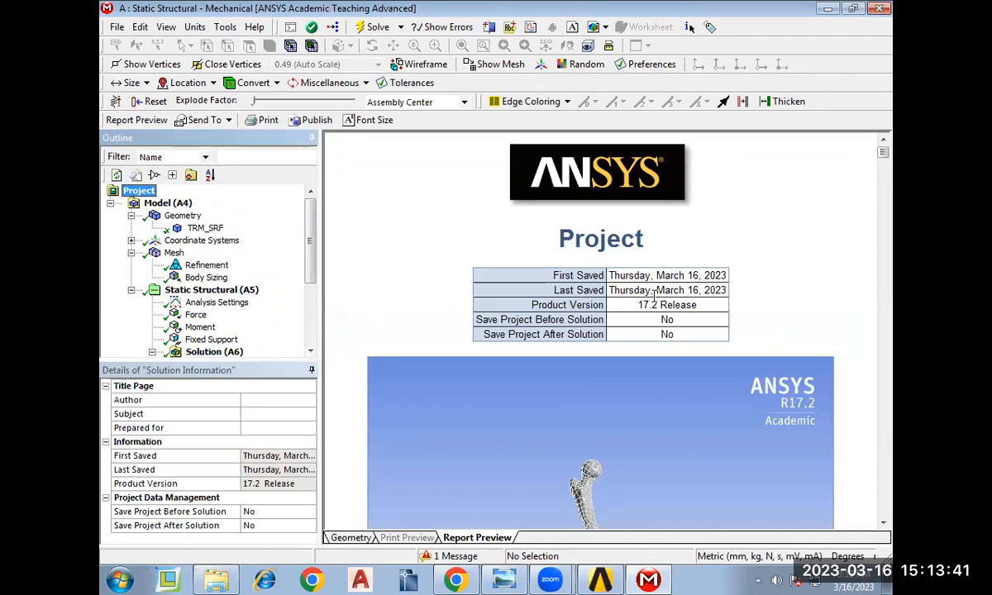
Examine the report's title page, model figure, contents list and Units table.
{"action": "left_click", "coordinate": [884, 522]}
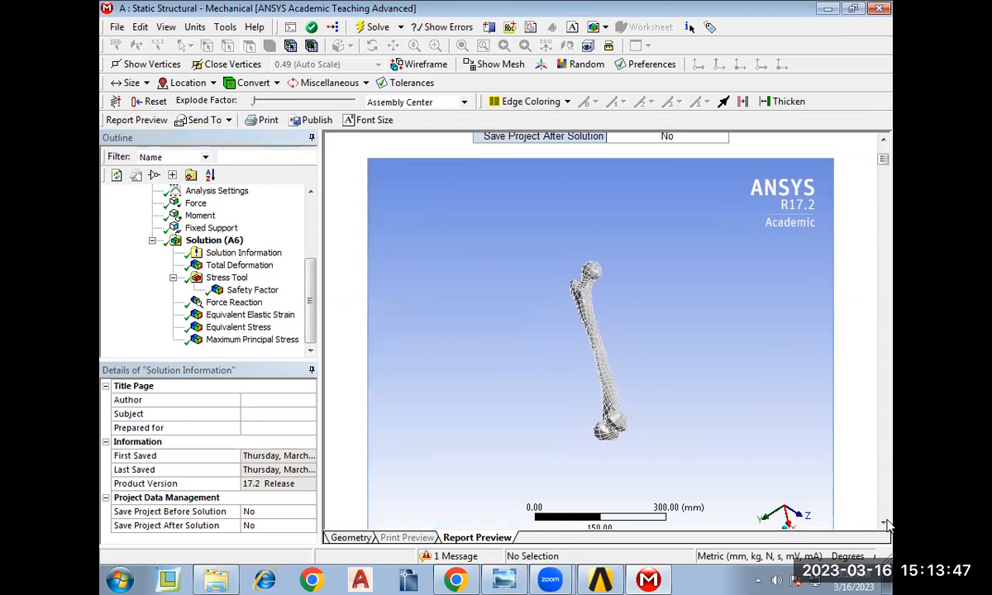
{"action": "scroll", "coordinate": [764, 305], "scroll_direction": "up", "scroll_amount": 5}
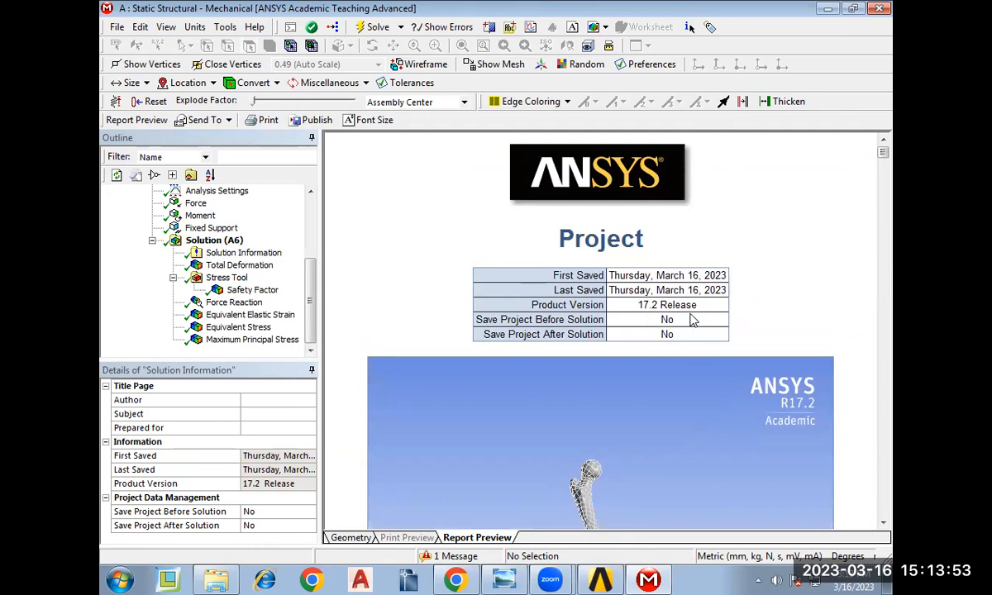
{"action": "scroll", "coordinate": [479, 281], "scroll_direction": "down", "scroll_amount": 10}
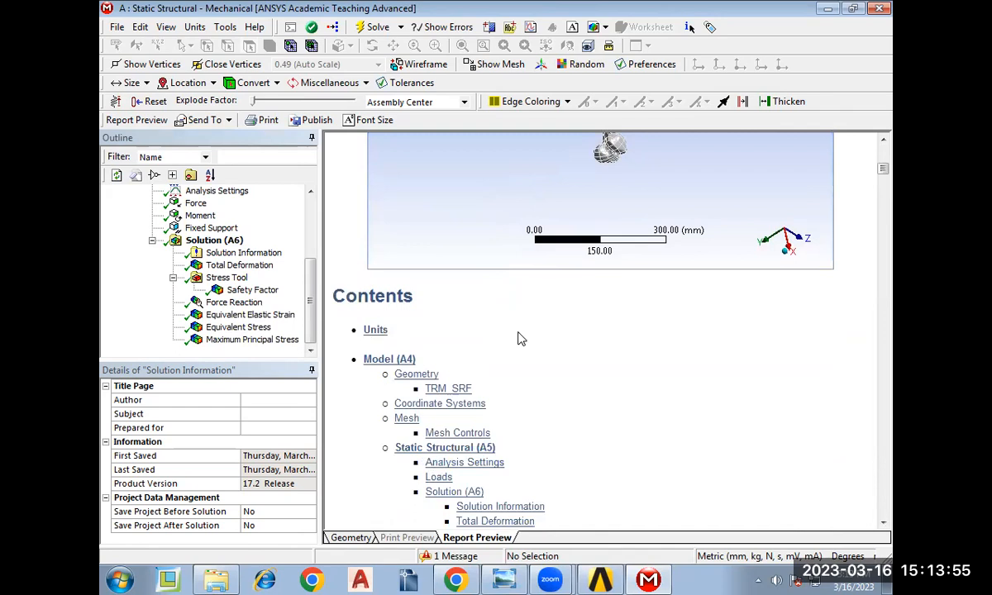
{"action": "right_click", "coordinate": [521, 339]}
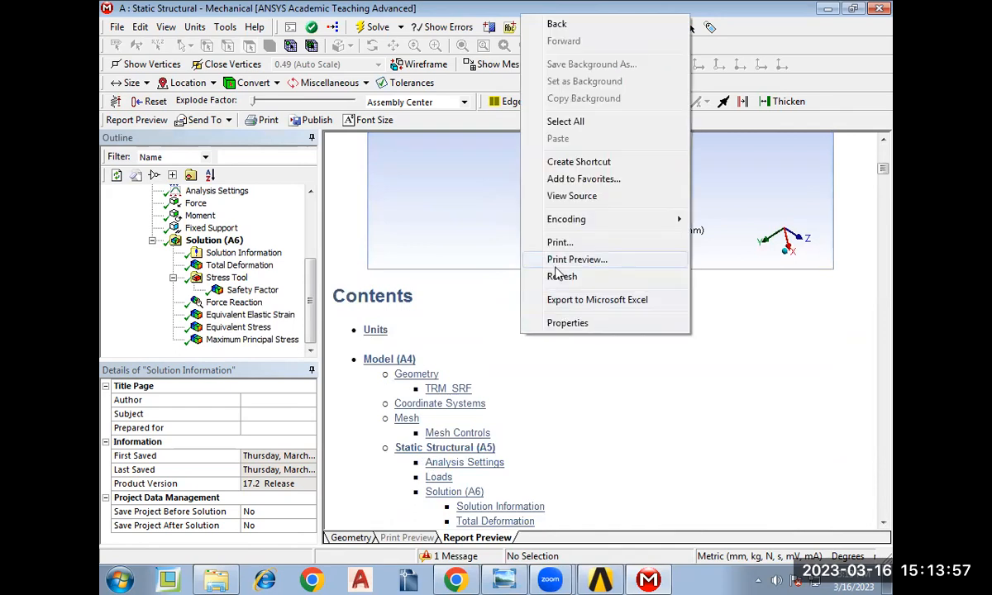
{"action": "left_click", "coordinate": [533, 407]}
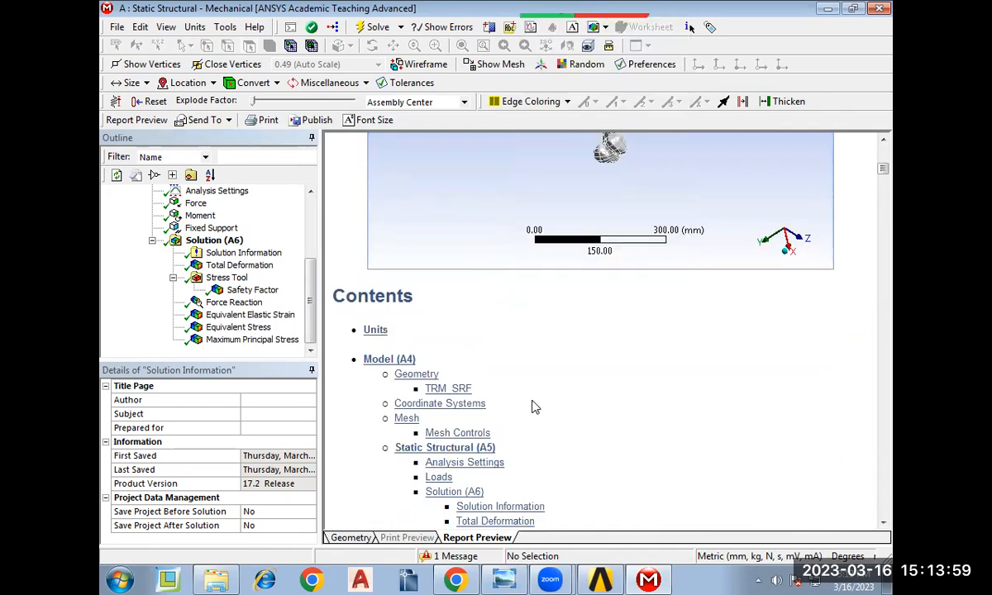
{"action": "scroll", "coordinate": [533, 406], "scroll_direction": "down", "scroll_amount": 10}
{"action": "scroll", "coordinate": [534, 405], "scroll_direction": "up", "scroll_amount": 3}
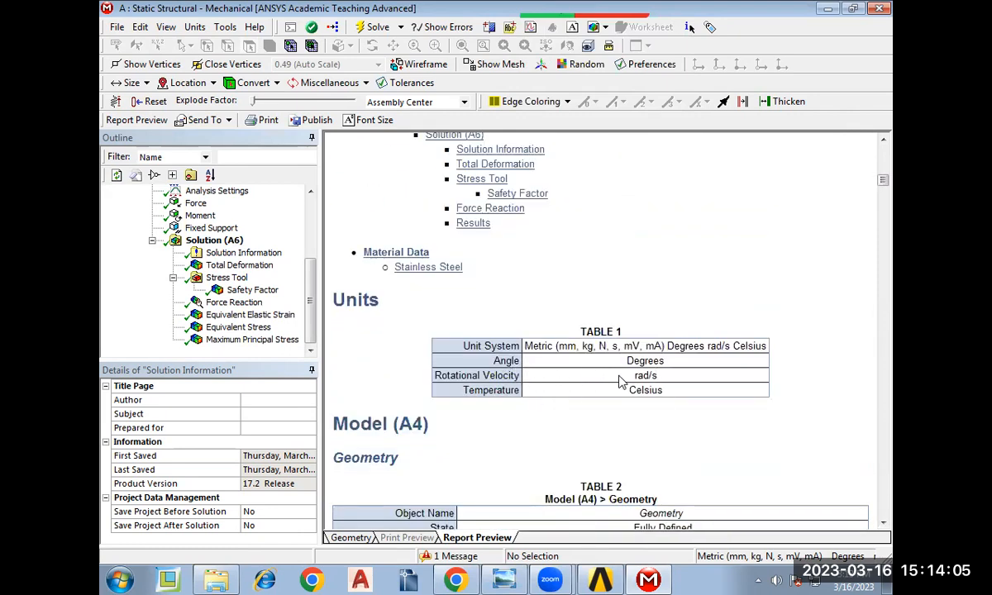
Examine the report's Geometry and TRM_SRF part tables, including the bounding box, material, mass properties and mesh statistics.
{"action": "scroll", "coordinate": [628, 398], "scroll_direction": "down", "scroll_amount": 3}
{"action": "scroll", "coordinate": [629, 398], "scroll_direction": "down", "scroll_amount": 12}
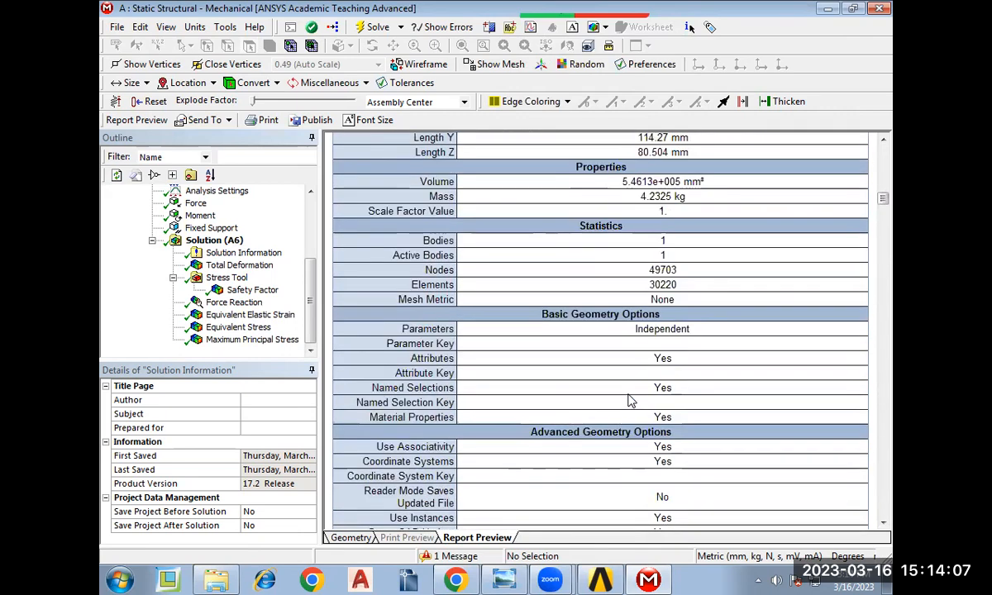
{"action": "scroll", "coordinate": [630, 400], "scroll_direction": "up", "scroll_amount": 10}
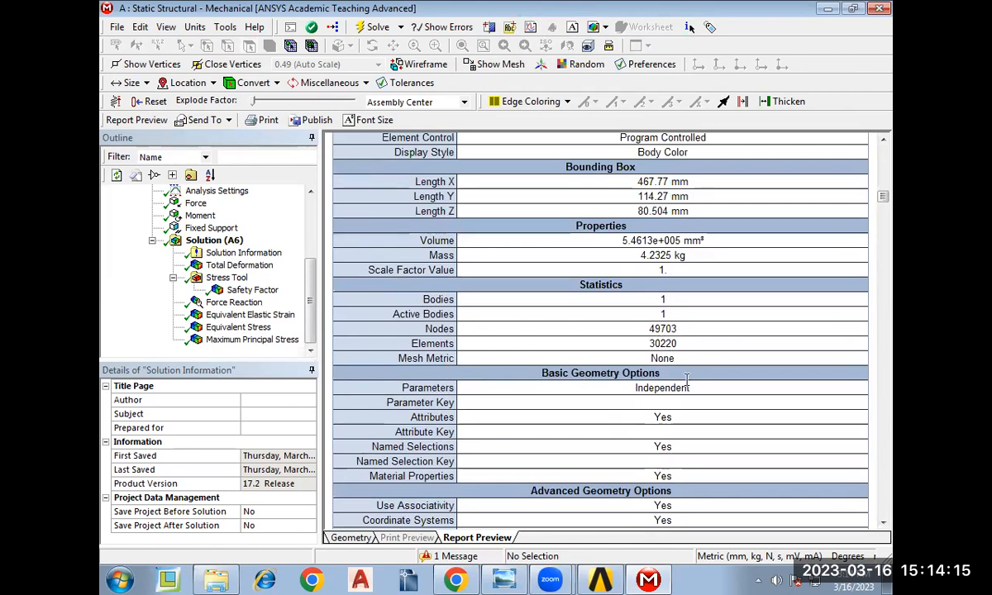
{"action": "scroll", "coordinate": [689, 390], "scroll_direction": "down", "scroll_amount": 5}
{"action": "scroll", "coordinate": [690, 387], "scroll_direction": "up", "scroll_amount": 5}
{"action": "scroll", "coordinate": [621, 378], "scroll_direction": "down", "scroll_amount": 15}
{"action": "scroll", "coordinate": [622, 378], "scroll_direction": "down", "scroll_amount": 4}
{"action": "scroll", "coordinate": [621, 378], "scroll_direction": "up", "scroll_amount": 1}
{"action": "scroll", "coordinate": [622, 377], "scroll_direction": "down", "scroll_amount": 2}
{"action": "scroll", "coordinate": [622, 378], "scroll_direction": "up", "scroll_amount": 5}
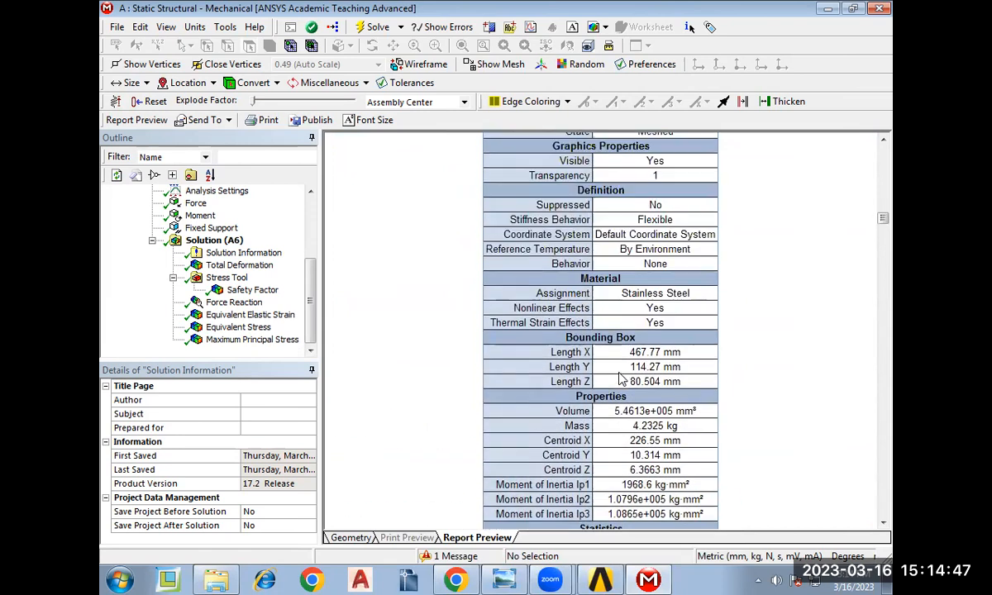
{"action": "scroll", "coordinate": [622, 378], "scroll_direction": "down", "scroll_amount": 3}
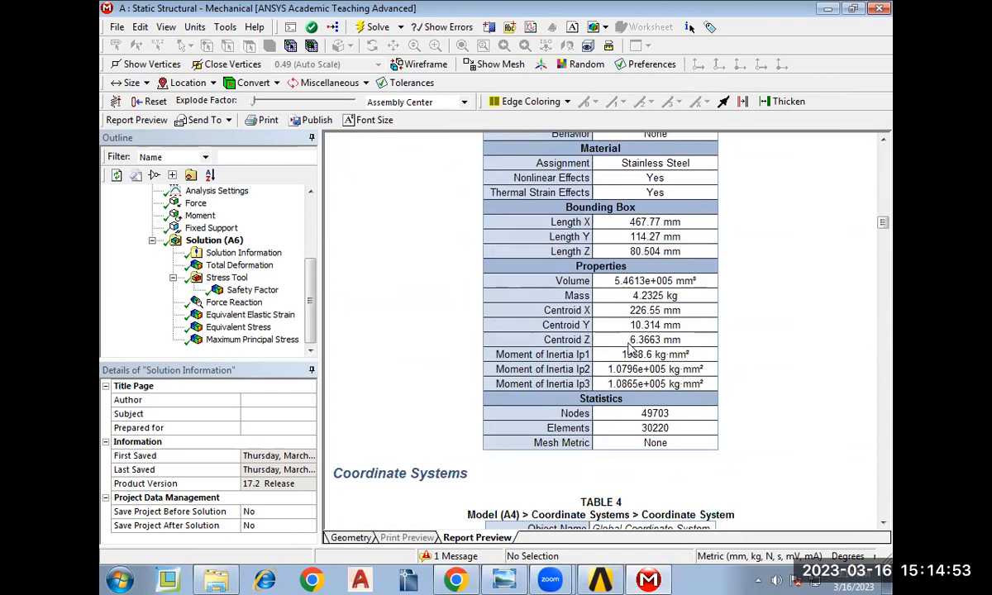
Read through the report's Coordinate Systems, Mesh, Mesh Controls and Static Structural analysis tables.
{"action": "scroll", "coordinate": [641, 346], "scroll_direction": "down", "scroll_amount": 4}
{"action": "scroll", "coordinate": [641, 345], "scroll_direction": "up", "scroll_amount": 1}
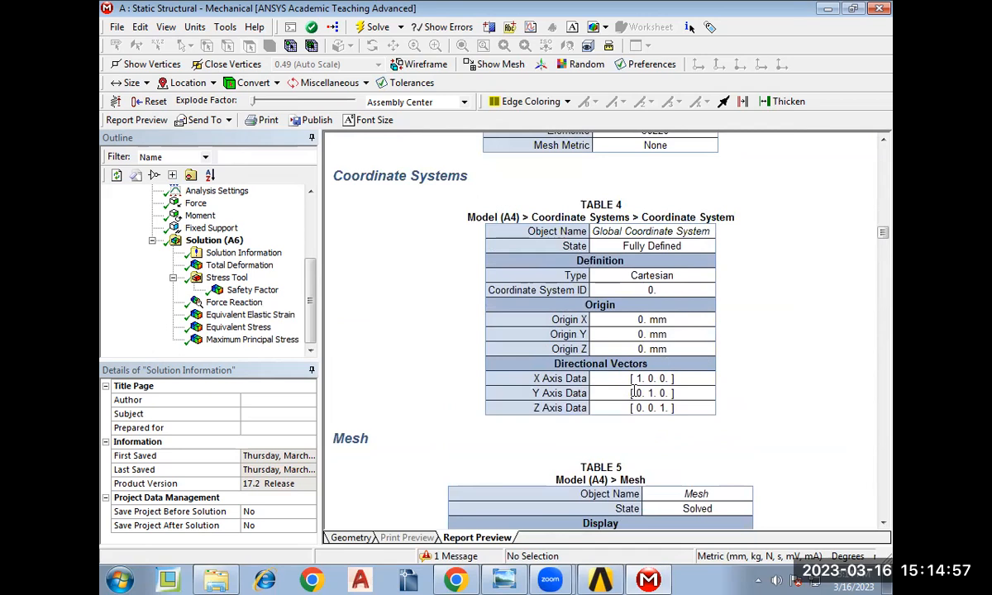
{"action": "scroll", "coordinate": [634, 393], "scroll_direction": "down", "scroll_amount": 8}
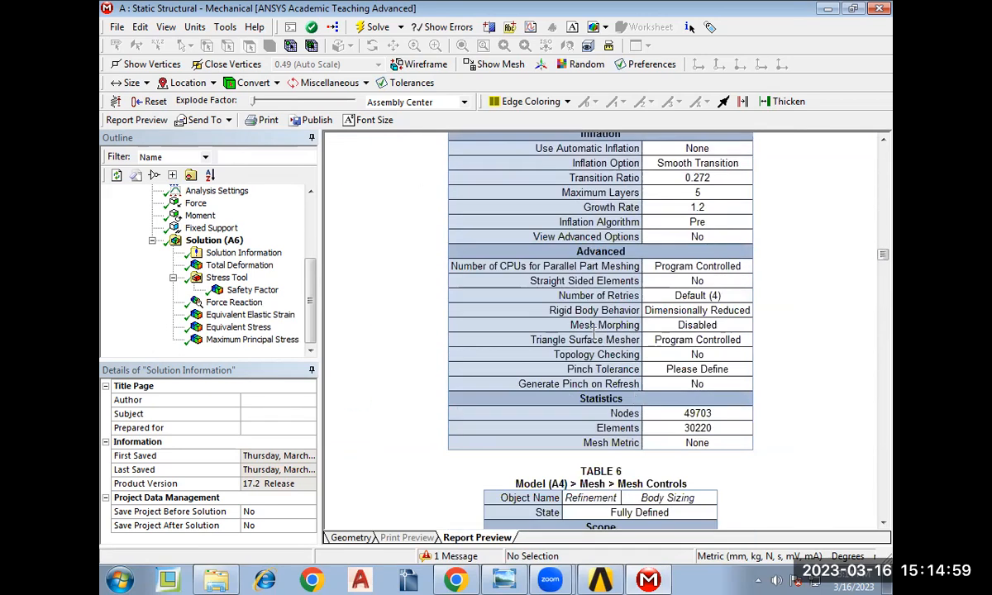
{"action": "scroll", "coordinate": [593, 333], "scroll_direction": "down", "scroll_amount": 6}
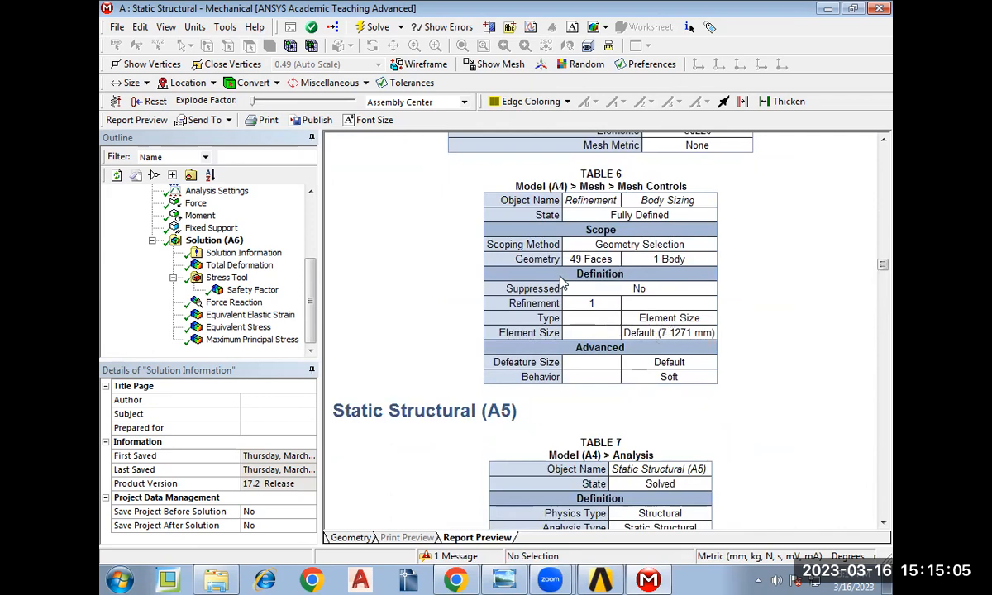
{"action": "scroll", "coordinate": [672, 325], "scroll_direction": "down", "scroll_amount": 3}
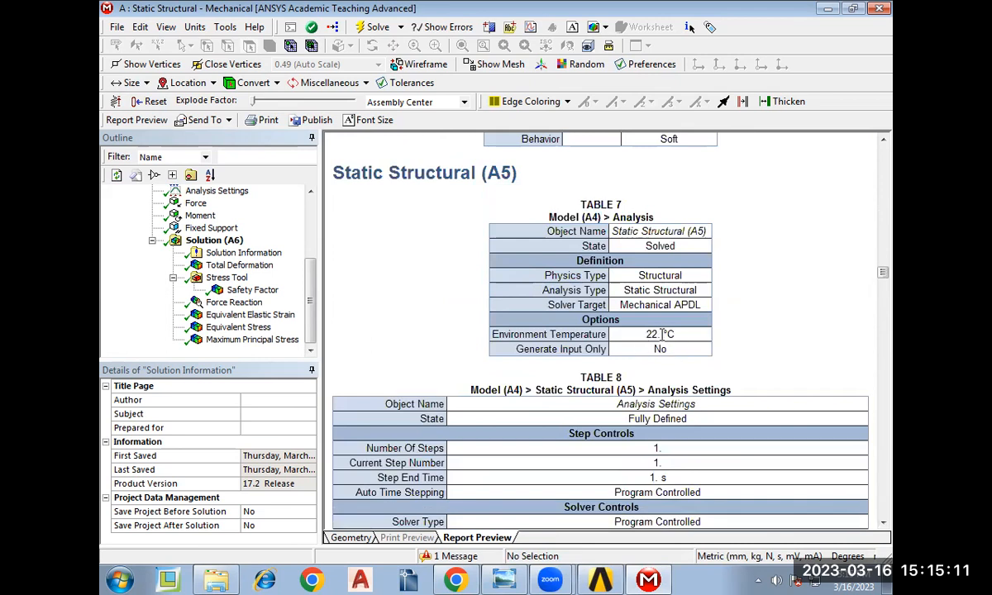
Review the report's Loads table, highlighting the load types in its Type row, and the Force and Moment figures.
{"action": "scroll", "coordinate": [661, 341], "scroll_direction": "down", "scroll_amount": 12}
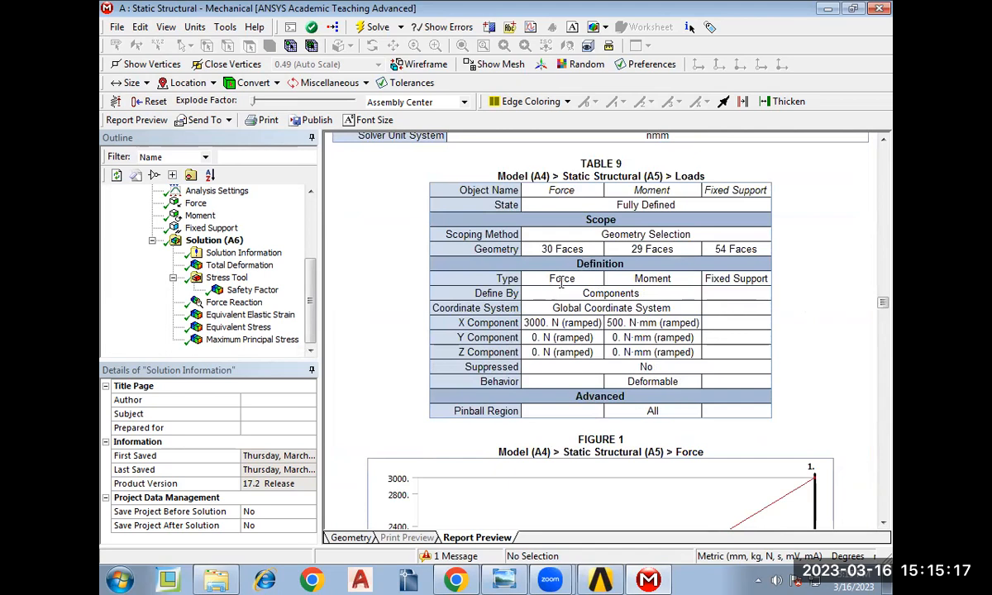
{"action": "left_click_drag", "start_coordinate": [514, 278], "coordinate": [758, 279]}
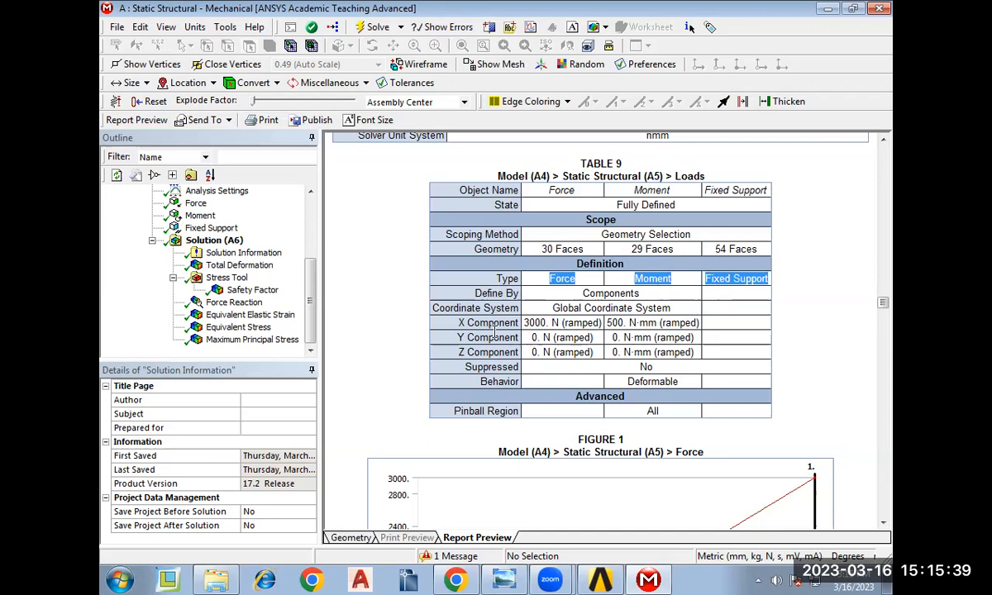
{"action": "scroll", "coordinate": [529, 364], "scroll_direction": "down", "scroll_amount": 5}
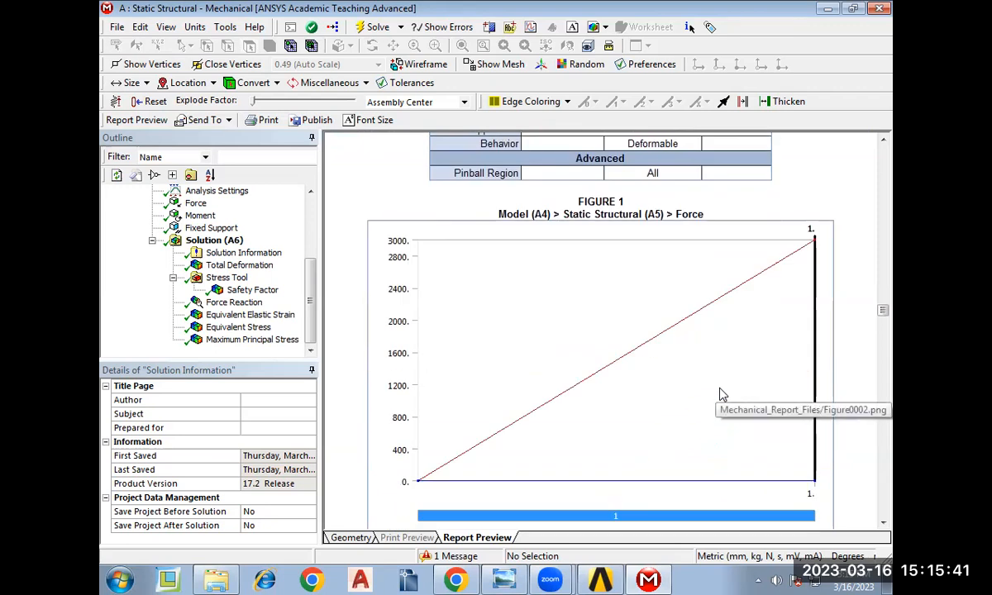
{"action": "scroll", "coordinate": [472, 403], "scroll_direction": "down", "scroll_amount": 1}
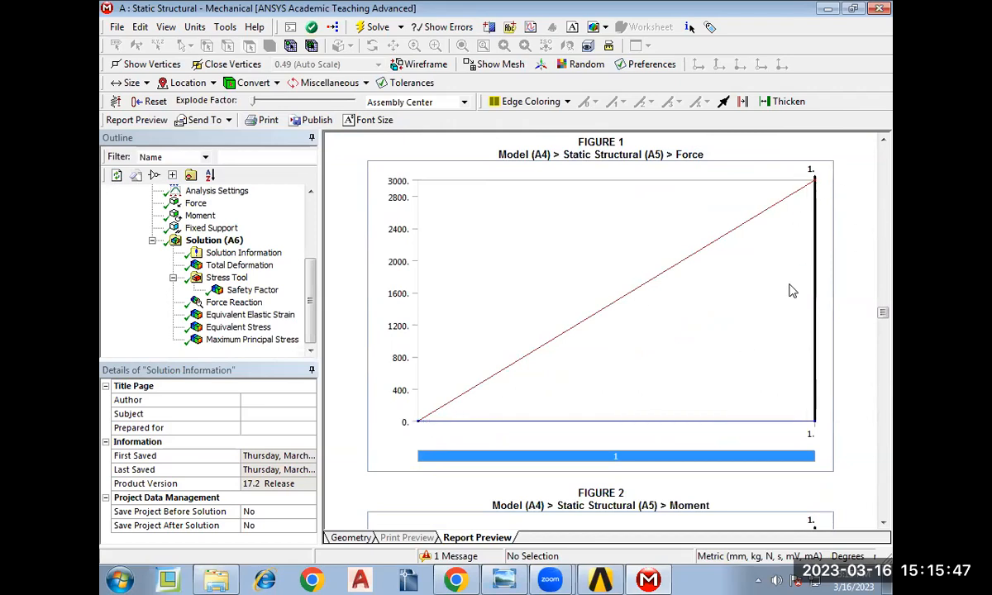
{"action": "scroll", "coordinate": [802, 304], "scroll_direction": "down", "scroll_amount": 4}
{"action": "scroll", "coordinate": [802, 304], "scroll_direction": "up", "scroll_amount": 3}
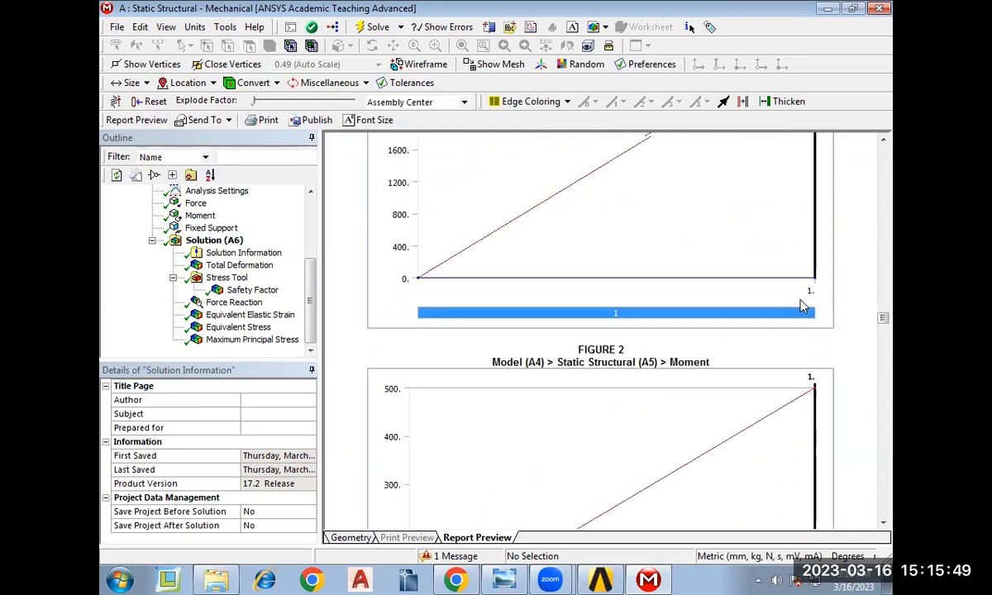
{"action": "scroll", "coordinate": [739, 273], "scroll_direction": "down", "scroll_amount": 4}
{"action": "scroll", "coordinate": [738, 273], "scroll_direction": "down", "scroll_amount": 1}
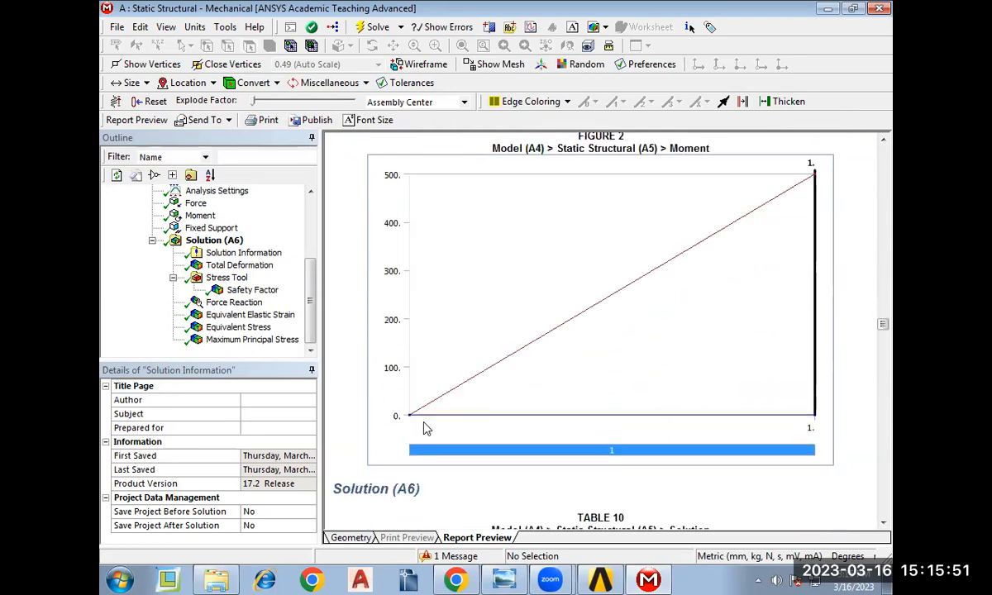
Examine the report's Solution and Solution Information tables and the Total Deformation figure.
{"action": "scroll", "coordinate": [843, 263], "scroll_direction": "down", "scroll_amount": 4}
{"action": "scroll", "coordinate": [845, 265], "scroll_direction": "down", "scroll_amount": 1}
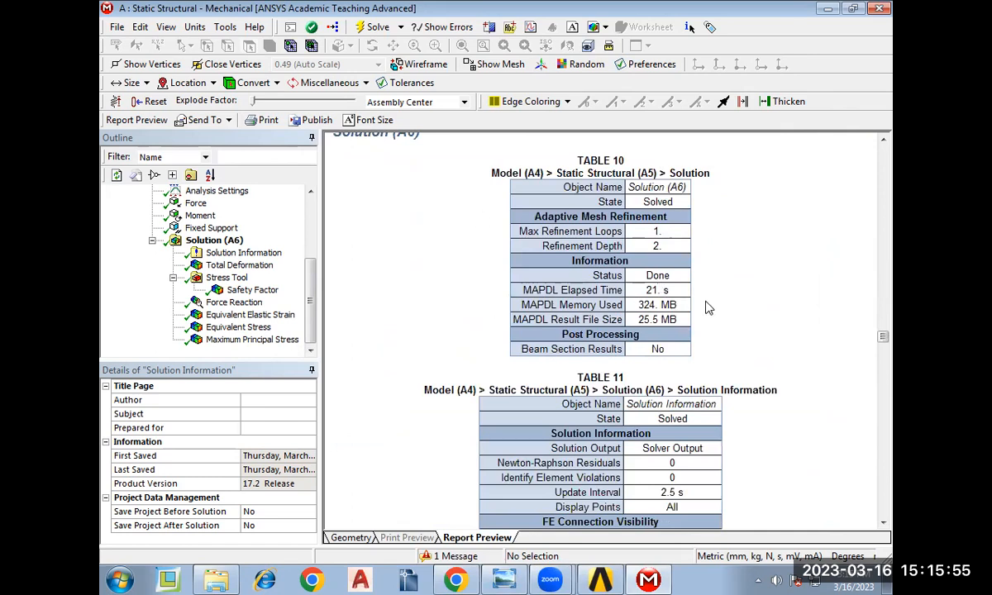
{"action": "scroll", "coordinate": [661, 301], "scroll_direction": "down", "scroll_amount": 5}
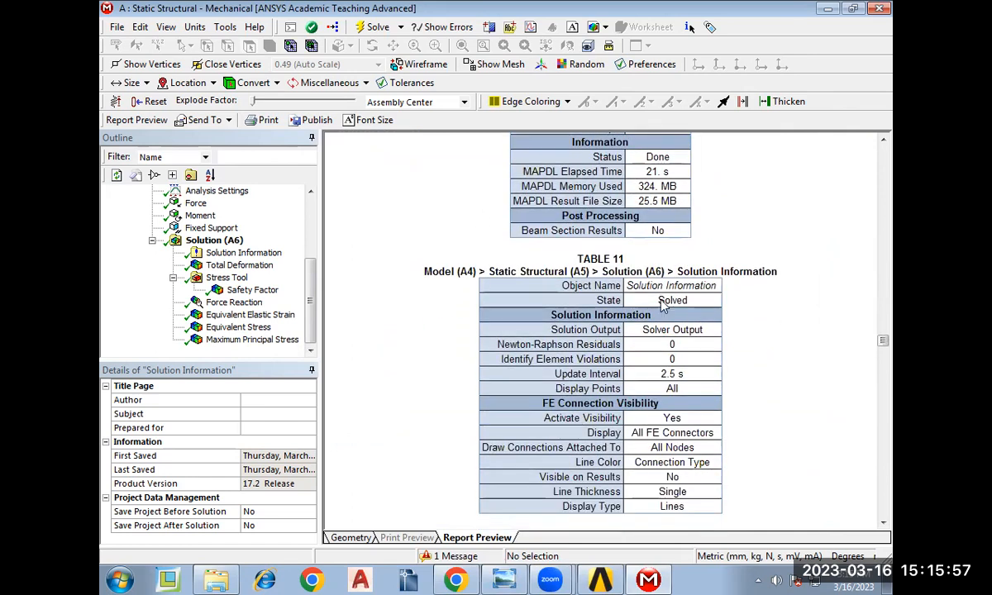
{"action": "scroll", "coordinate": [661, 305], "scroll_direction": "up", "scroll_amount": 3}
{"action": "scroll", "coordinate": [666, 308], "scroll_direction": "down", "scroll_amount": 10}
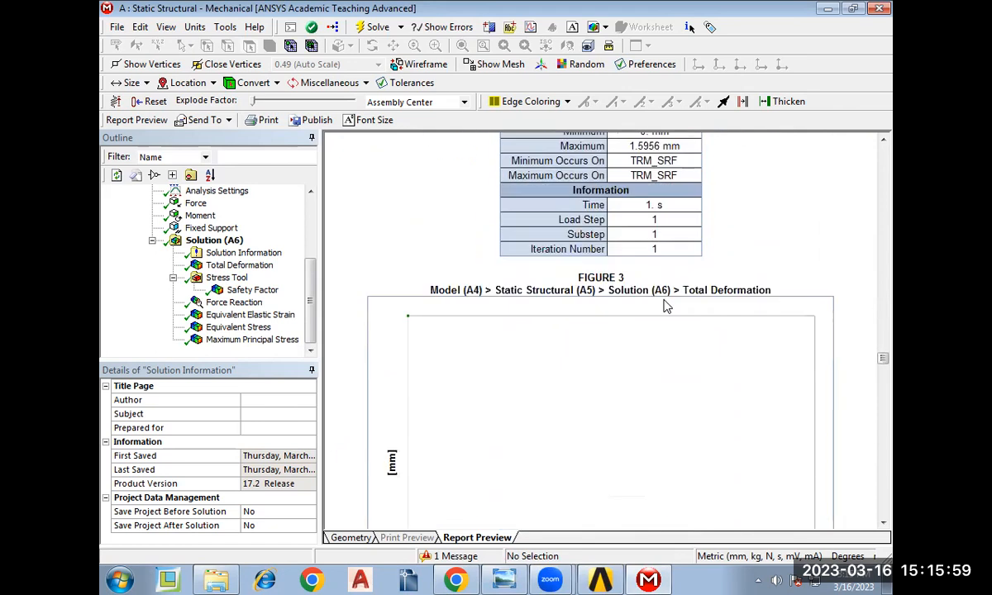
{"action": "scroll", "coordinate": [667, 307], "scroll_direction": "up", "scroll_amount": 1}
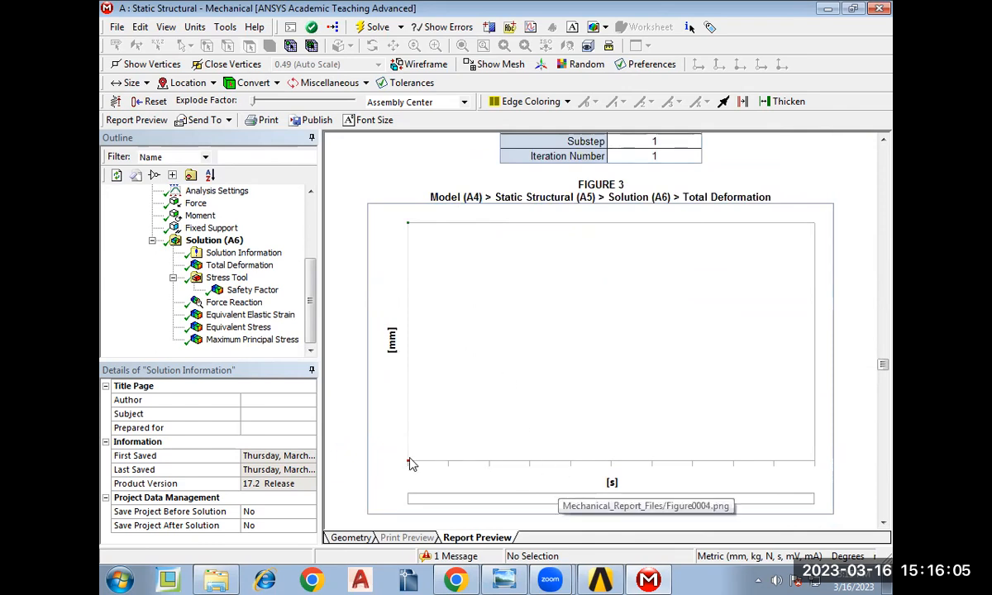
Examine the report's Total Deformation figure and table, the Stress Safety Tools table, and the Safety Factor results table and figure.
{"action": "scroll", "coordinate": [564, 392], "scroll_direction": "up", "scroll_amount": 4}
{"action": "scroll", "coordinate": [569, 389], "scroll_direction": "down", "scroll_amount": 3}
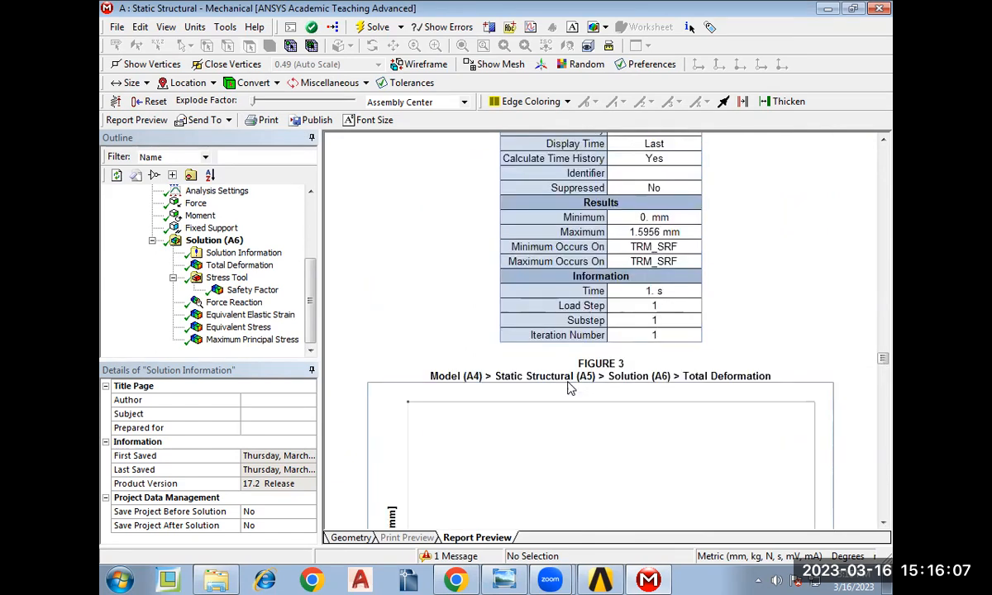
{"action": "scroll", "coordinate": [569, 389], "scroll_direction": "down", "scroll_amount": 2}
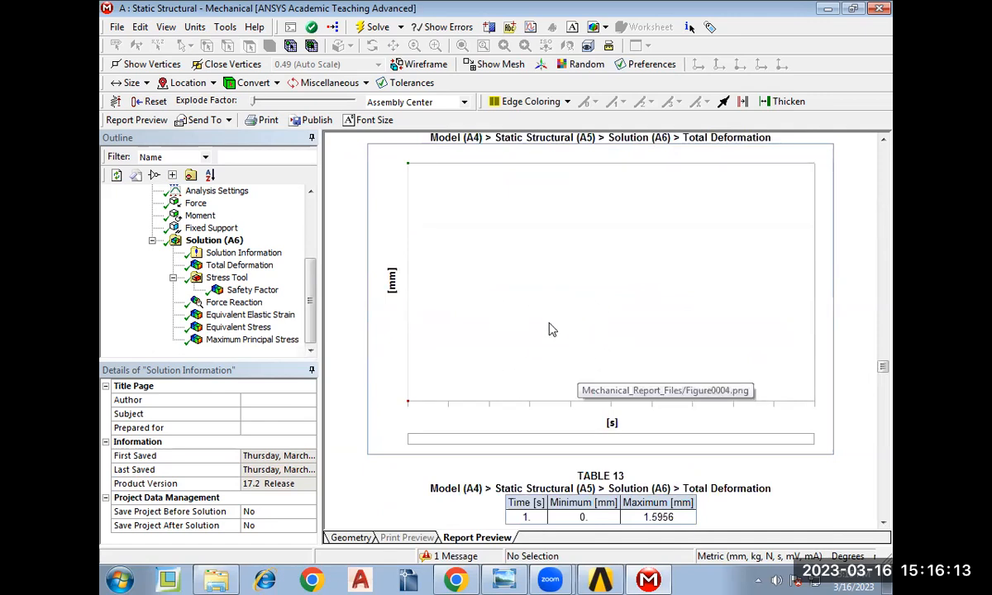
{"action": "scroll", "coordinate": [560, 282], "scroll_direction": "down", "scroll_amount": 5}
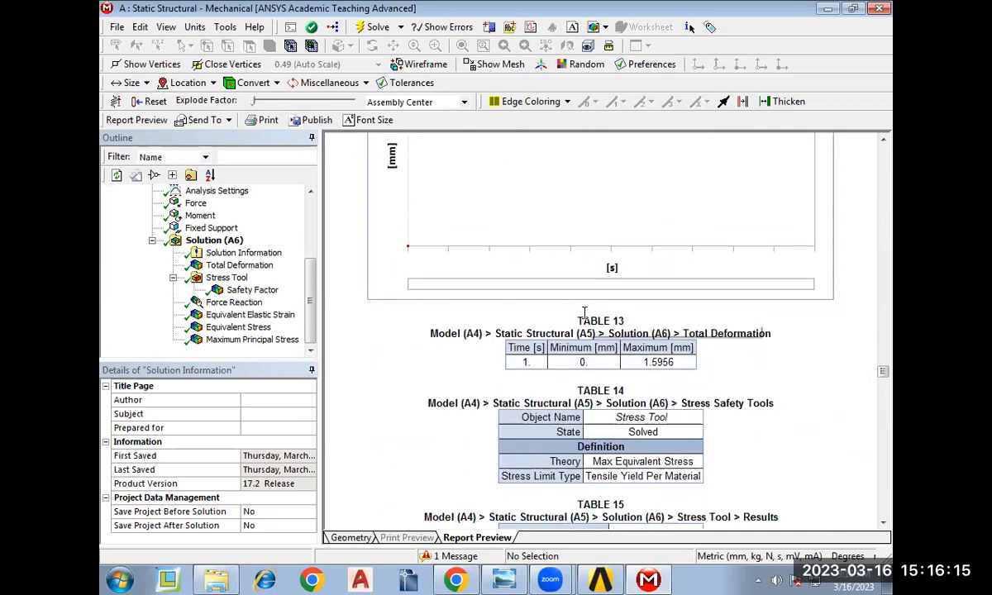
{"action": "scroll", "coordinate": [581, 340], "scroll_direction": "down", "scroll_amount": 12}
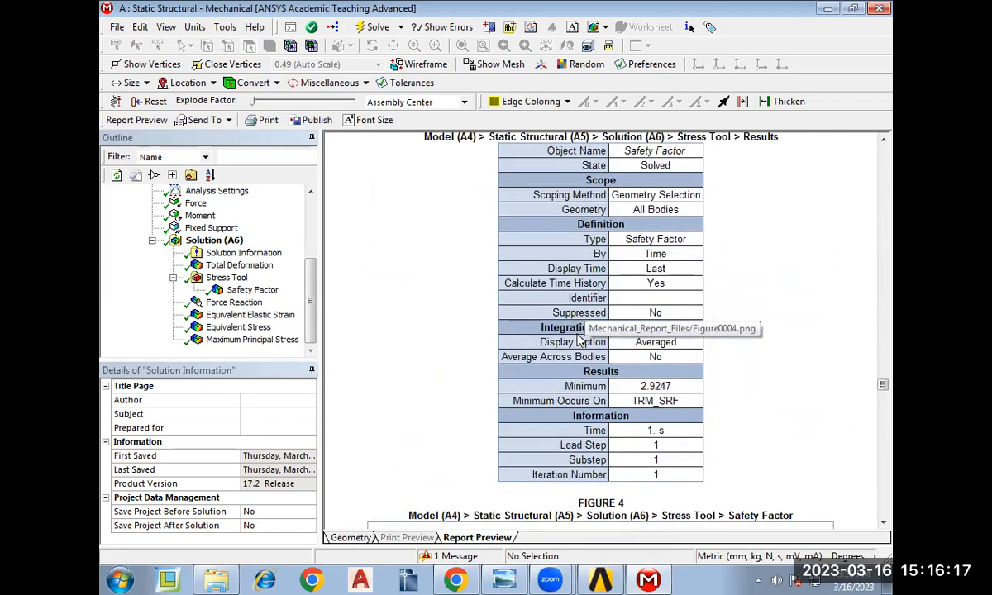
{"action": "scroll", "coordinate": [579, 339], "scroll_direction": "up", "scroll_amount": 1}
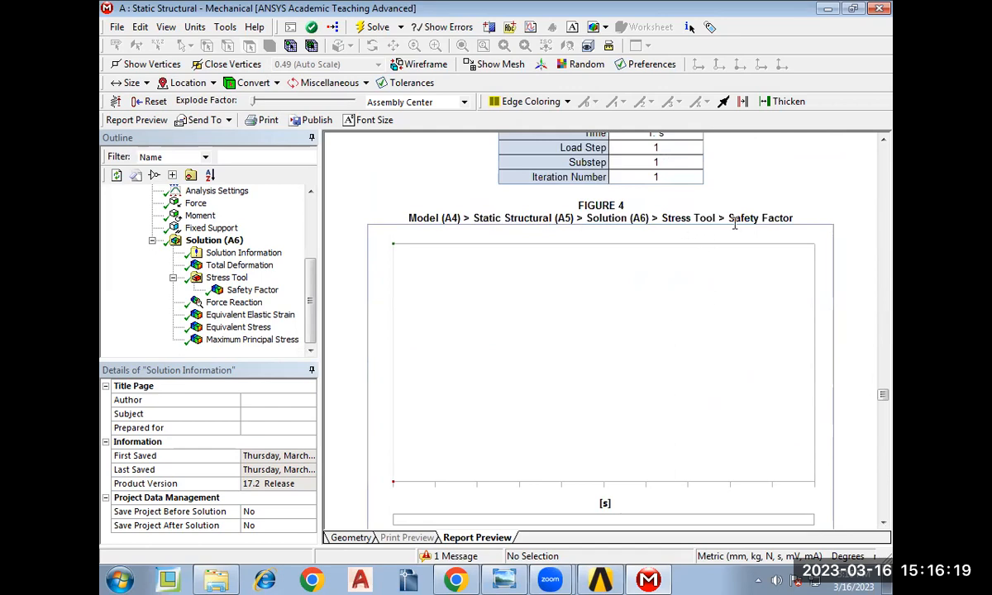
{"action": "scroll", "coordinate": [589, 409], "scroll_direction": "down", "scroll_amount": 10}
{"action": "scroll", "coordinate": [593, 409], "scroll_direction": "up", "scroll_amount": 10}
{"action": "scroll", "coordinate": [598, 389], "scroll_direction": "up", "scroll_amount": 3}
{"action": "scroll", "coordinate": [603, 392], "scroll_direction": "down", "scroll_amount": 5}
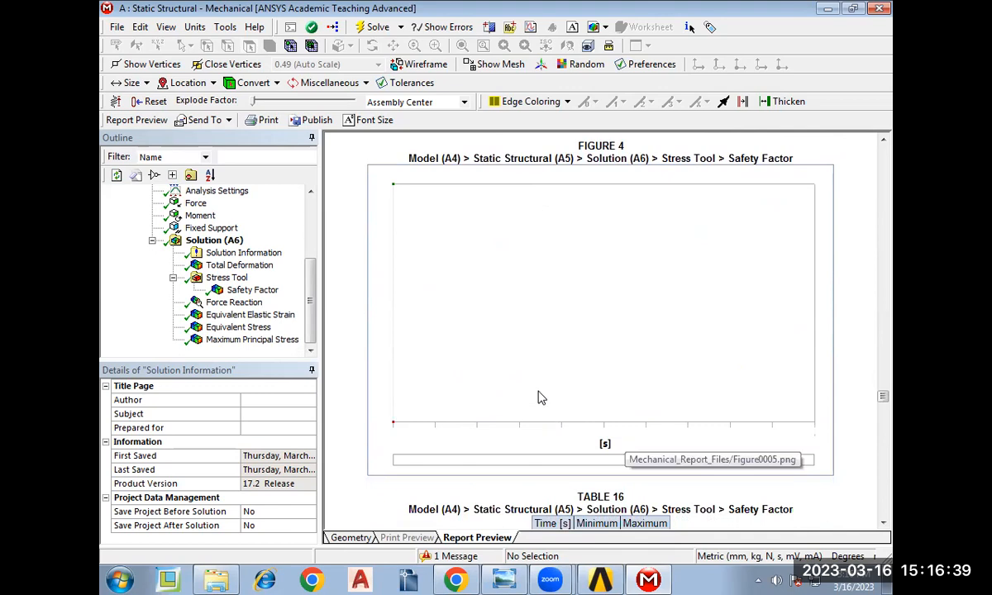
Read through the report's Force Reaction, strain and stress results and the Stainless Steel material tables to the end.
{"action": "scroll", "coordinate": [538, 398], "scroll_direction": "down", "scroll_amount": 10}
{"action": "scroll", "coordinate": [538, 398], "scroll_direction": "down", "scroll_amount": 15}
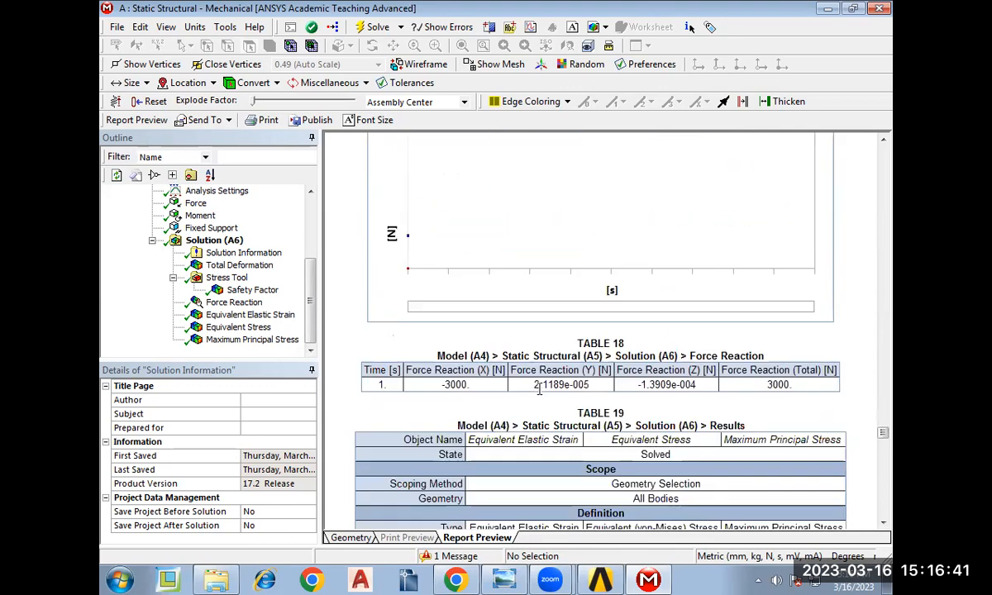
{"action": "scroll", "coordinate": [538, 397], "scroll_direction": "down", "scroll_amount": 15}
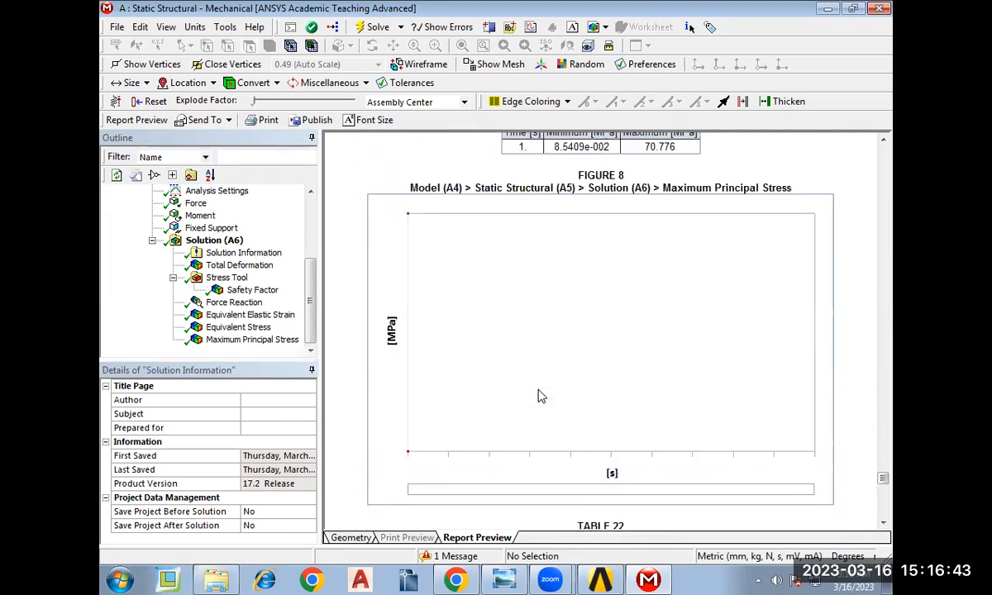
{"action": "scroll", "coordinate": [538, 396], "scroll_direction": "up", "scroll_amount": 10}
{"action": "scroll", "coordinate": [538, 397], "scroll_direction": "down", "scroll_amount": 10}
{"action": "scroll", "coordinate": [538, 397], "scroll_direction": "up", "scroll_amount": 10}
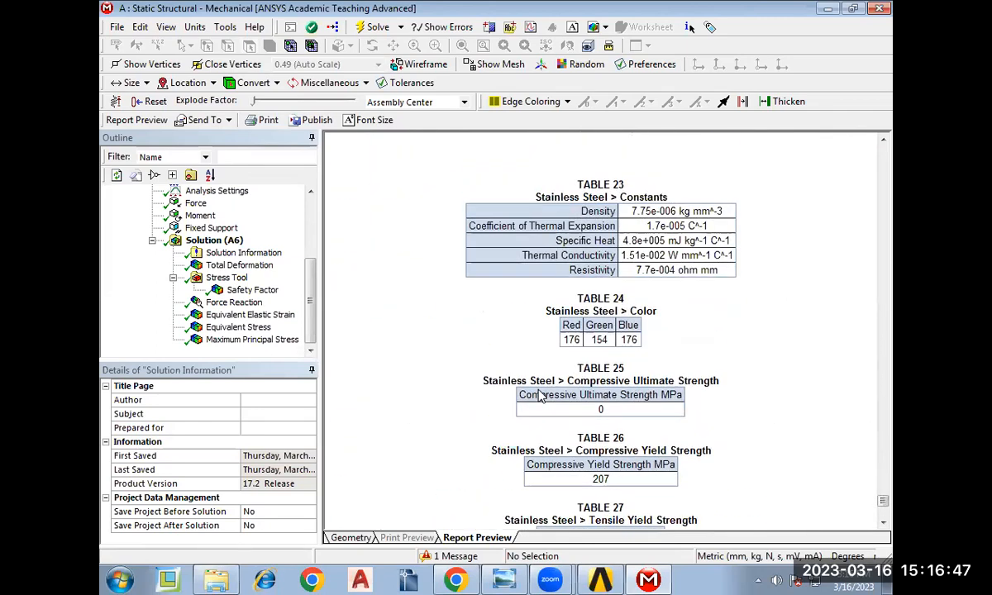
{"action": "scroll", "coordinate": [554, 341], "scroll_direction": "down", "scroll_amount": 10}
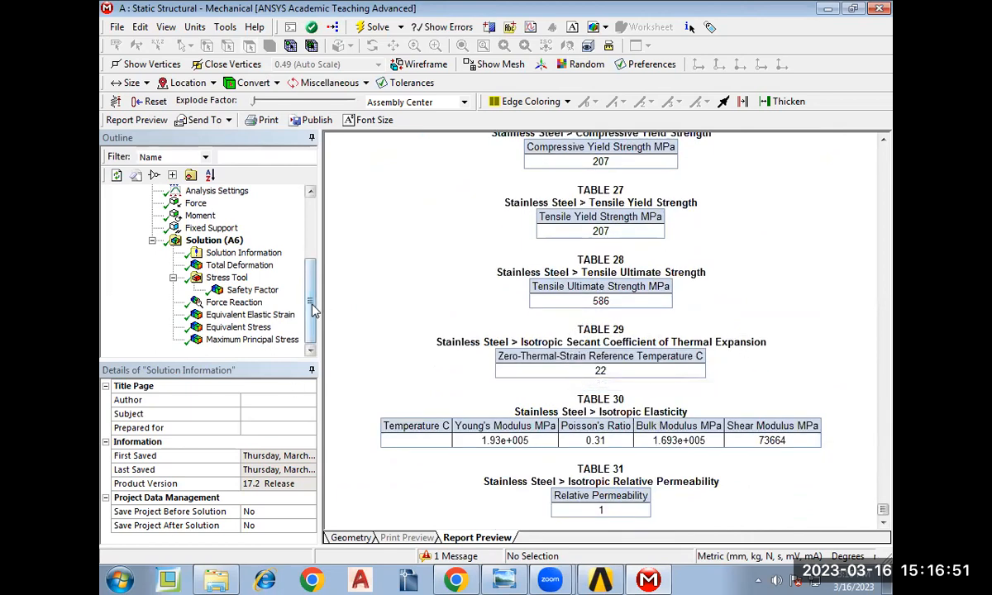
Return to the model view and inspect the Total Deformation contour on the whole femur from several angles.
{"action": "left_click_drag", "start_coordinate": [312, 309], "coordinate": [312, 232]}
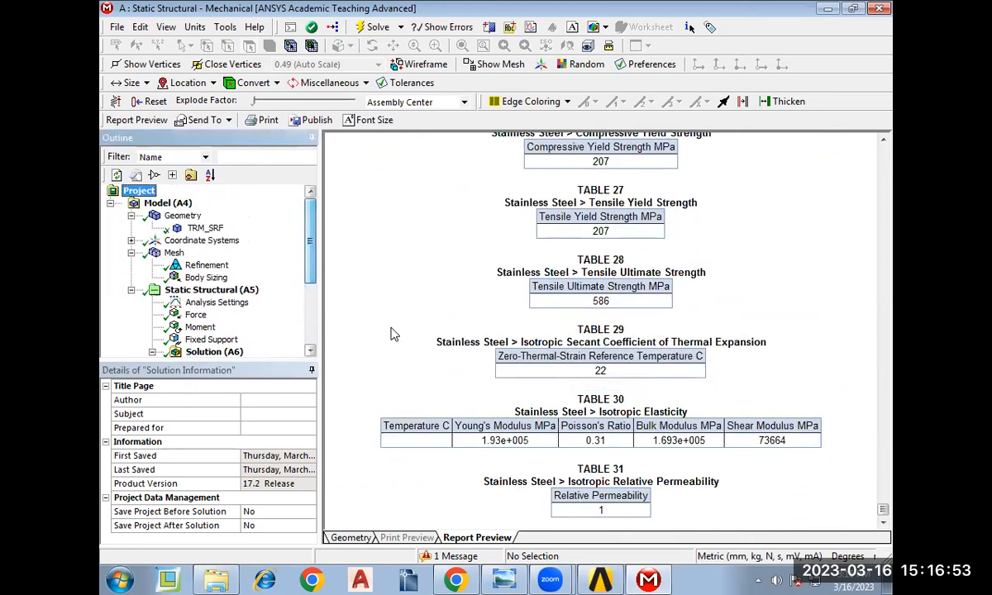
{"action": "left_click", "coordinate": [351, 538]}
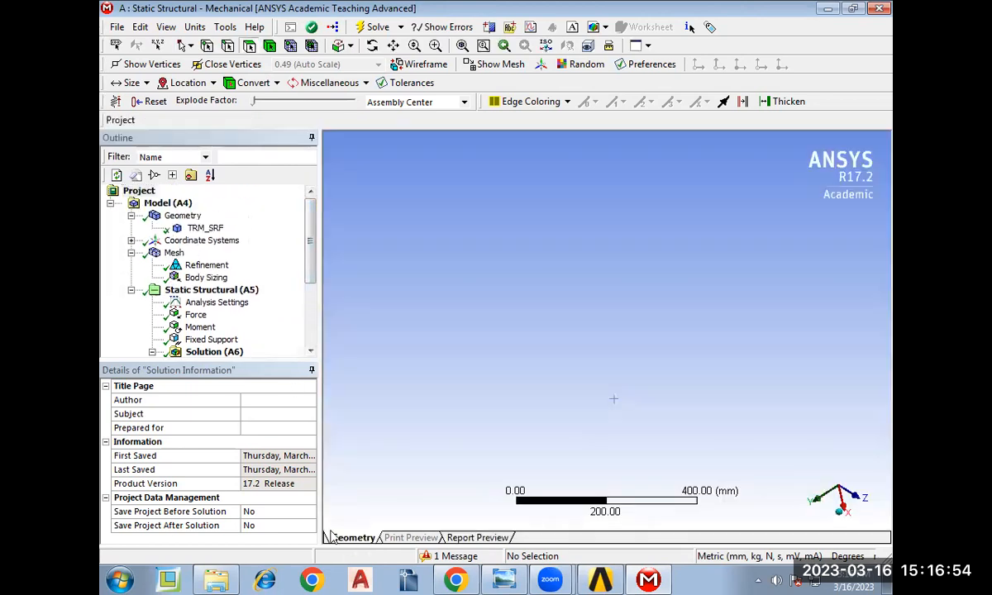
{"action": "left_click_drag", "start_coordinate": [310, 270], "coordinate": [310, 324]}
{"action": "left_click", "coordinate": [232, 279]}
{"action": "left_click", "coordinate": [237, 266]}
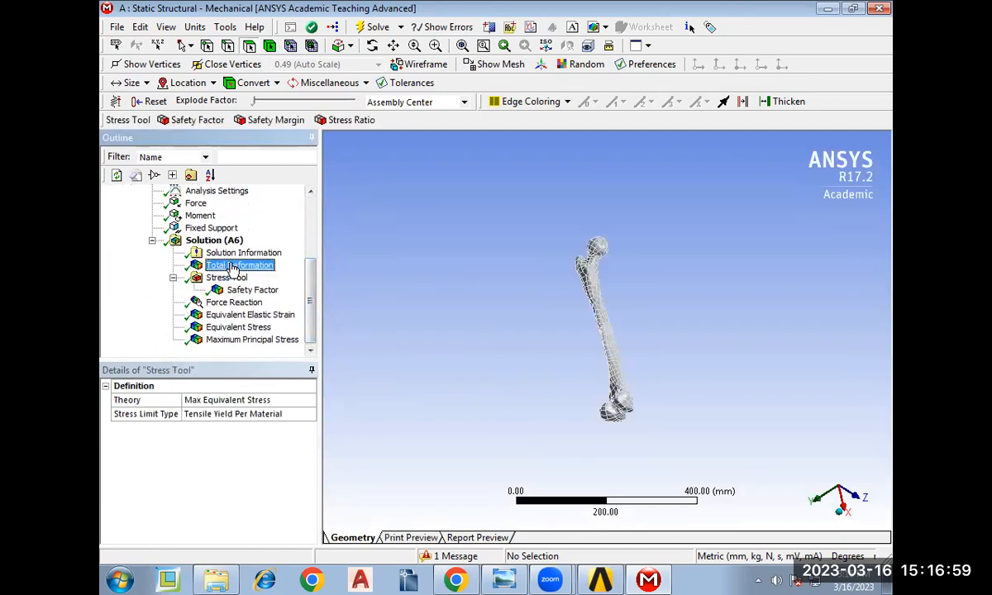
{"action": "left_click", "coordinate": [464, 46]}
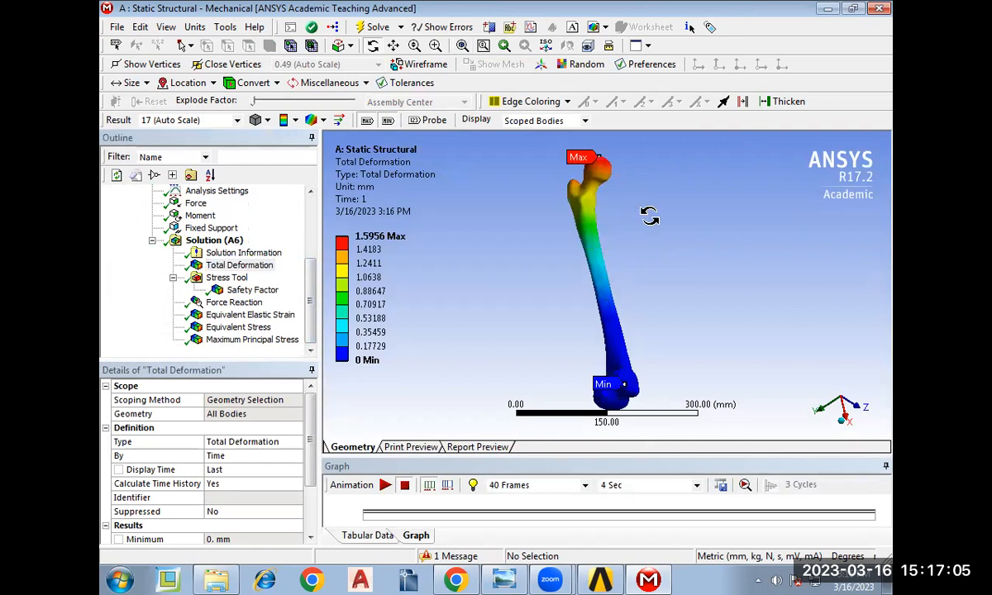
{"action": "left_click_drag", "start_coordinate": [645, 222], "coordinate": [624, 133]}
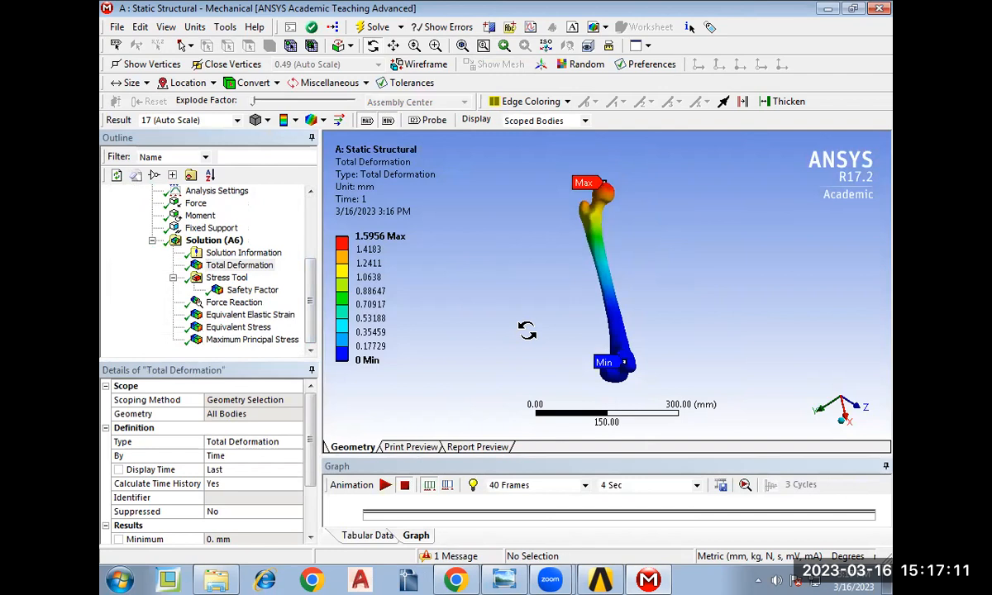
{"action": "left_click_drag", "start_coordinate": [625, 170], "coordinate": [493, 258]}
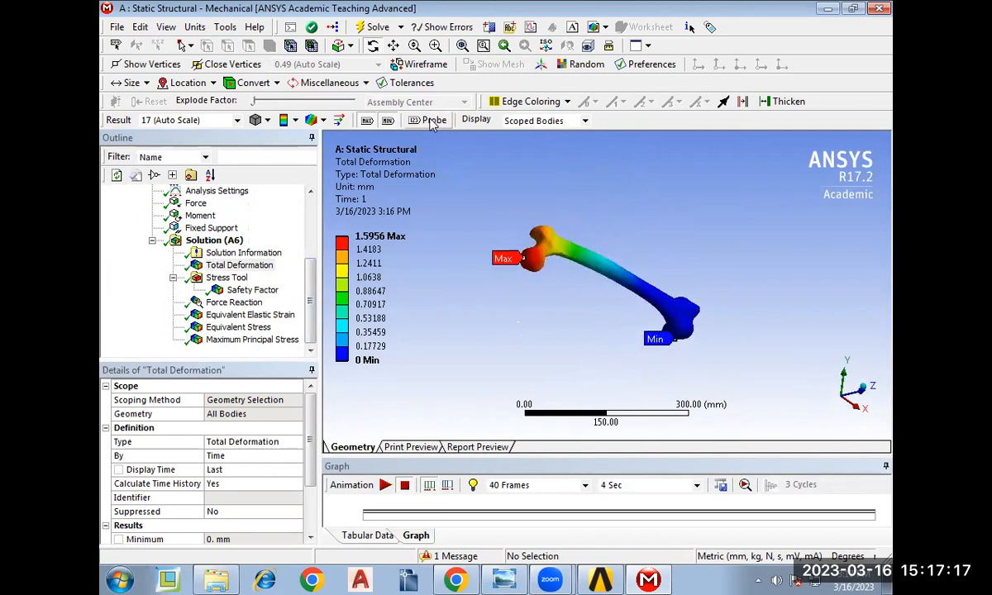
Inspect the mesh Refinement scope and the Force Reaction result on the femur.
{"action": "left_click", "coordinate": [306, 272]}
{"action": "scroll", "coordinate": [305, 272], "scroll_direction": "up", "scroll_amount": 1}
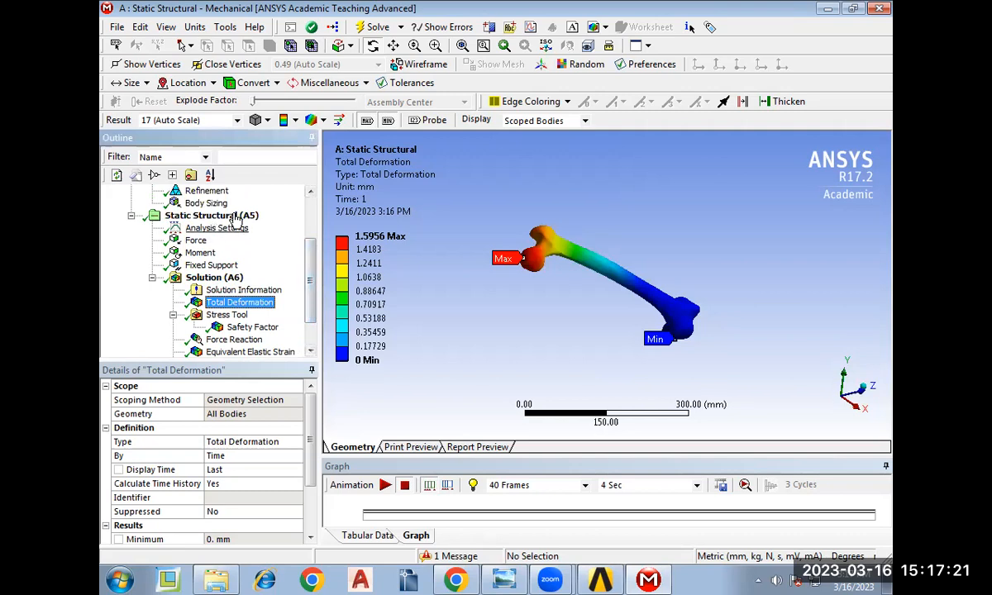
{"action": "left_click", "coordinate": [209, 193]}
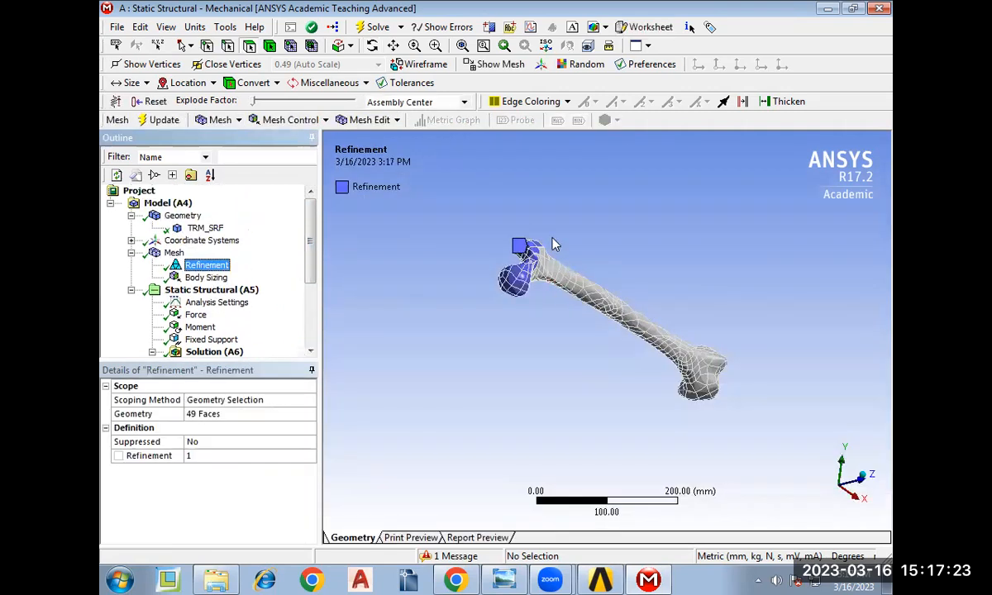
{"action": "scroll", "coordinate": [312, 256], "scroll_direction": "down", "scroll_amount": 2}
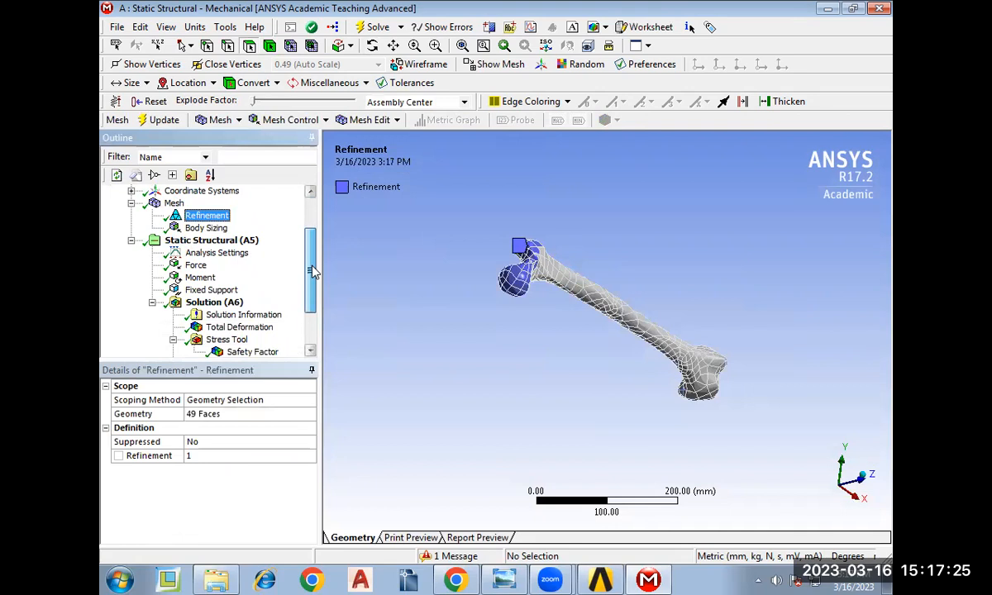
{"action": "left_click", "coordinate": [233, 314]}
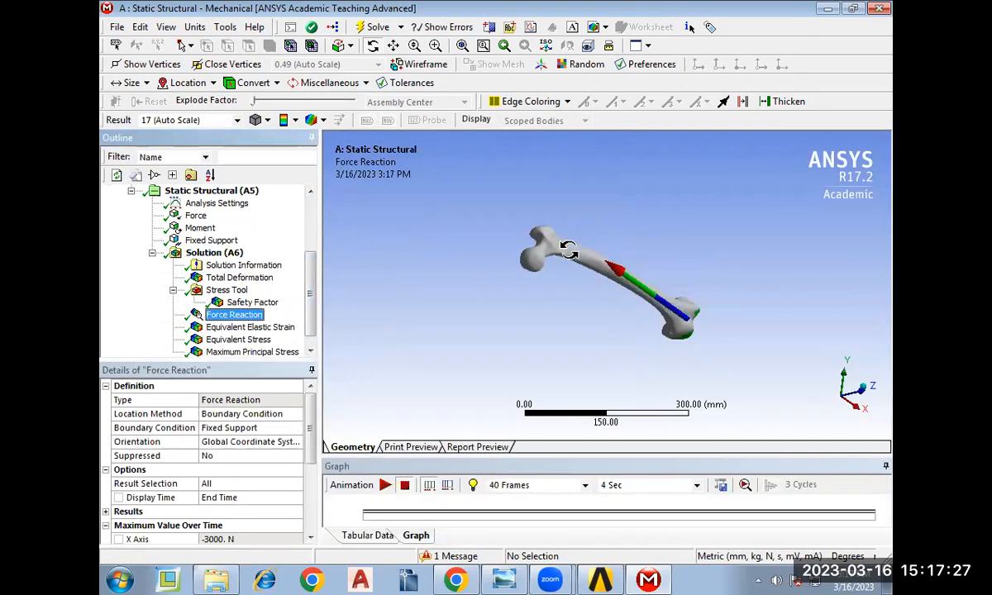
Place ten probe labels on the Total Deformation contour along the femur from the upper end down the shaft, and view it along the Z axis.
{"action": "left_click", "coordinate": [240, 277]}
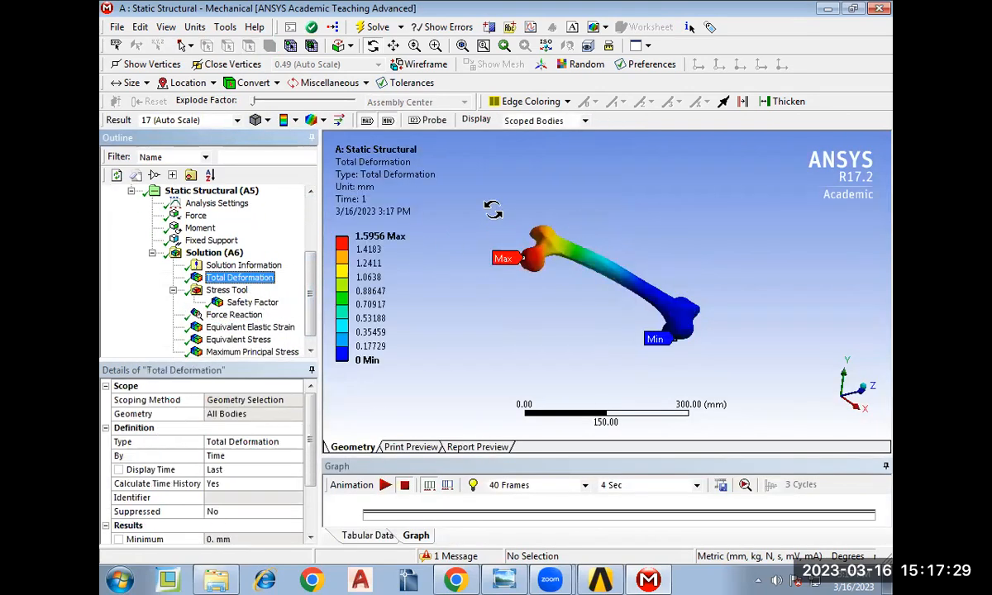
{"action": "left_click", "coordinate": [434, 121]}
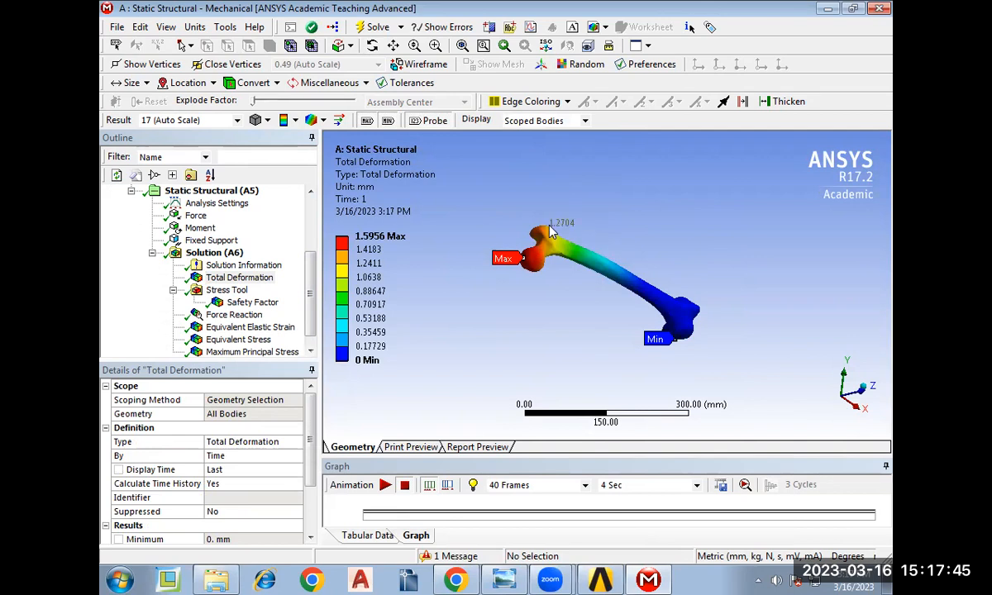
{"action": "left_click", "coordinate": [552, 232]}
{"action": "left_click", "coordinate": [559, 244]}
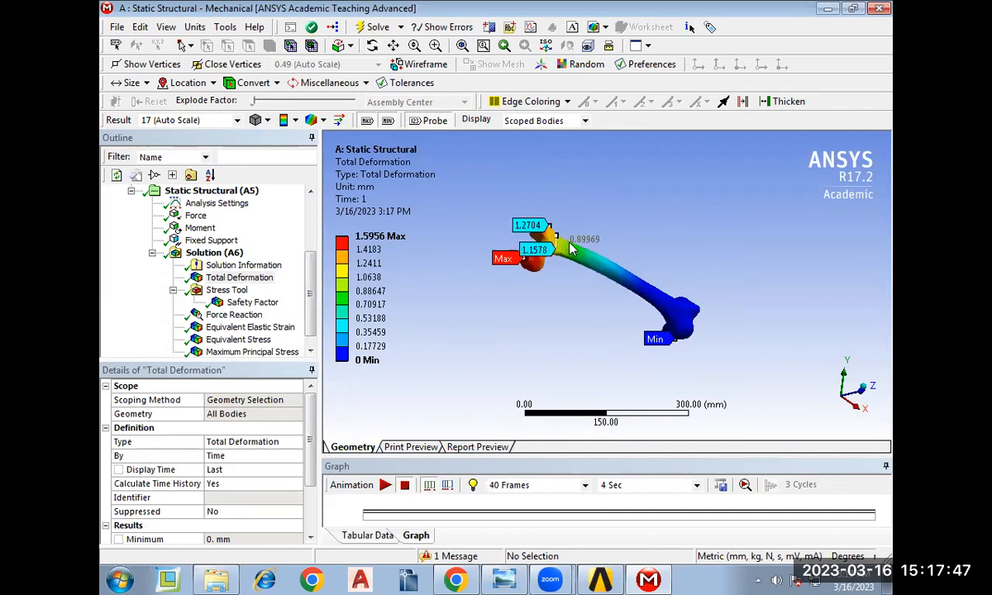
{"action": "left_click", "coordinate": [569, 242]}
{"action": "left_click", "coordinate": [583, 253]}
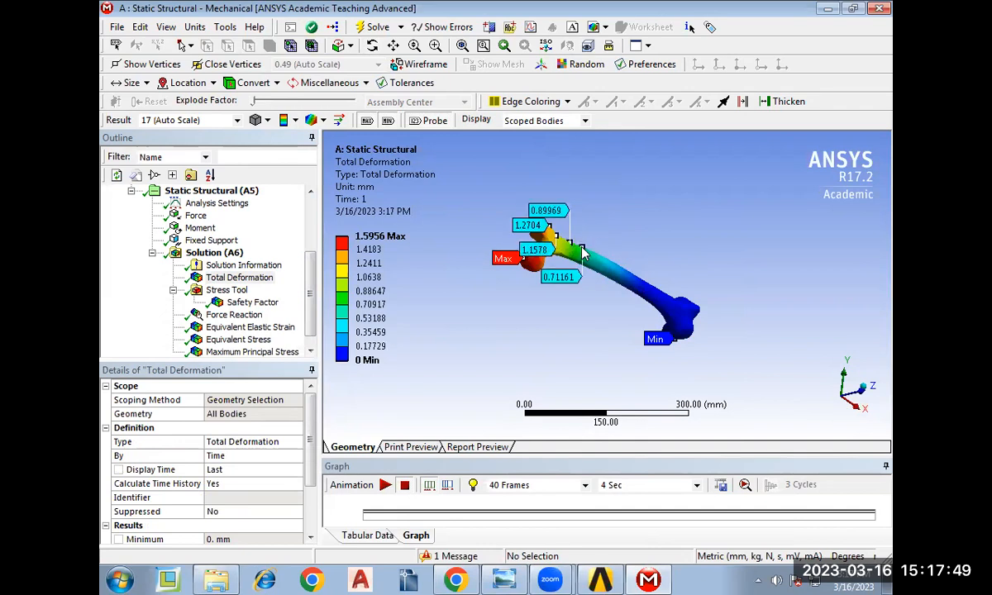
{"action": "left_click", "coordinate": [600, 260]}
{"action": "left_click", "coordinate": [611, 263]}
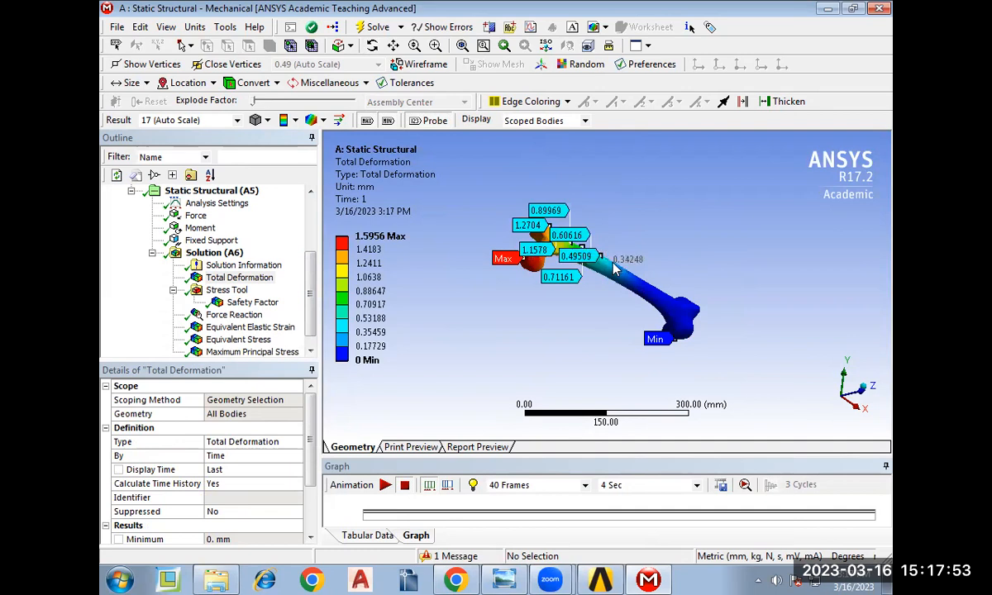
{"action": "left_click", "coordinate": [613, 265]}
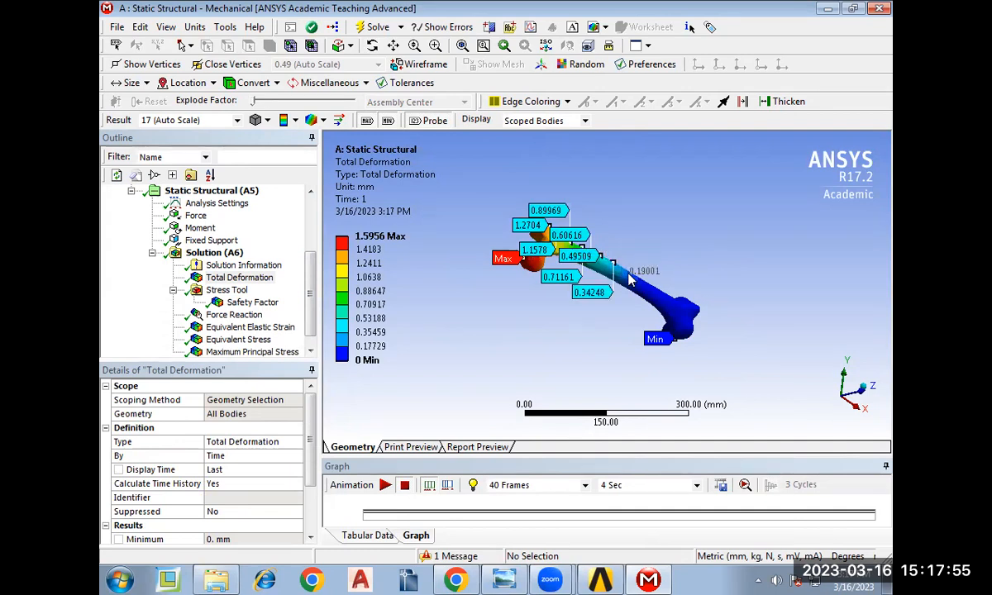
{"action": "left_click", "coordinate": [628, 279]}
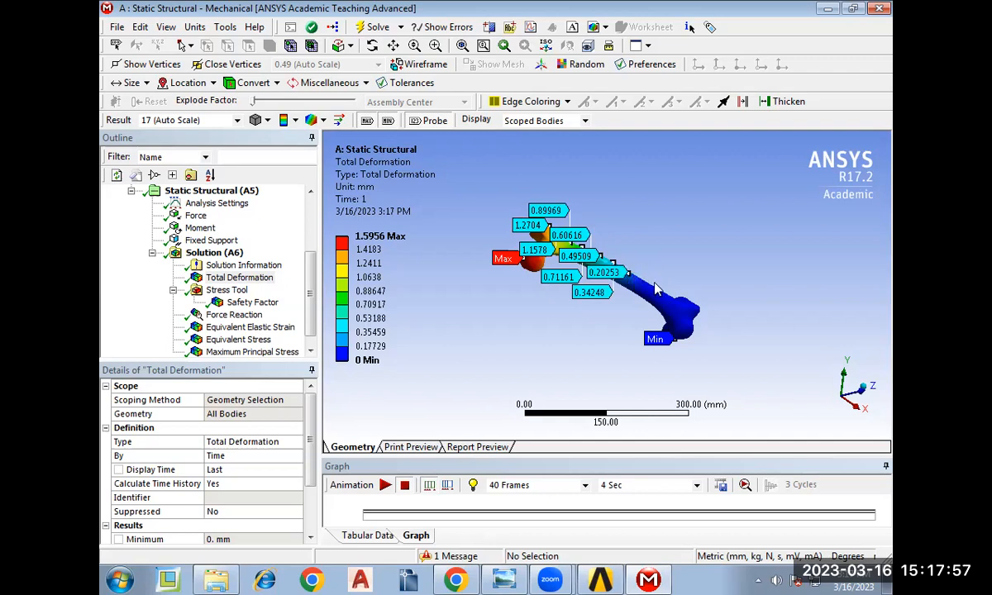
{"action": "left_click", "coordinate": [649, 288]}
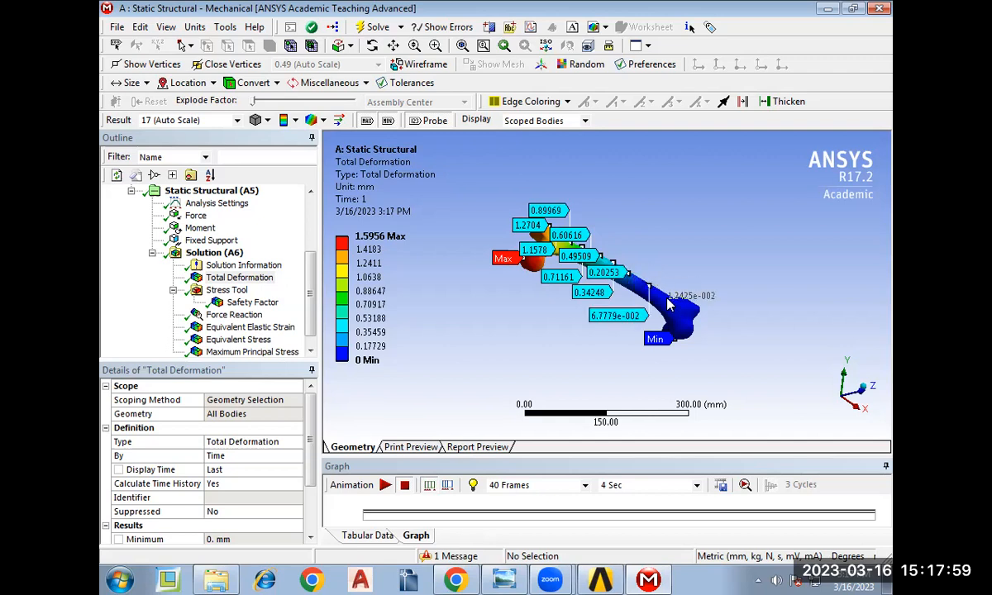
{"action": "left_click", "coordinate": [666, 298]}
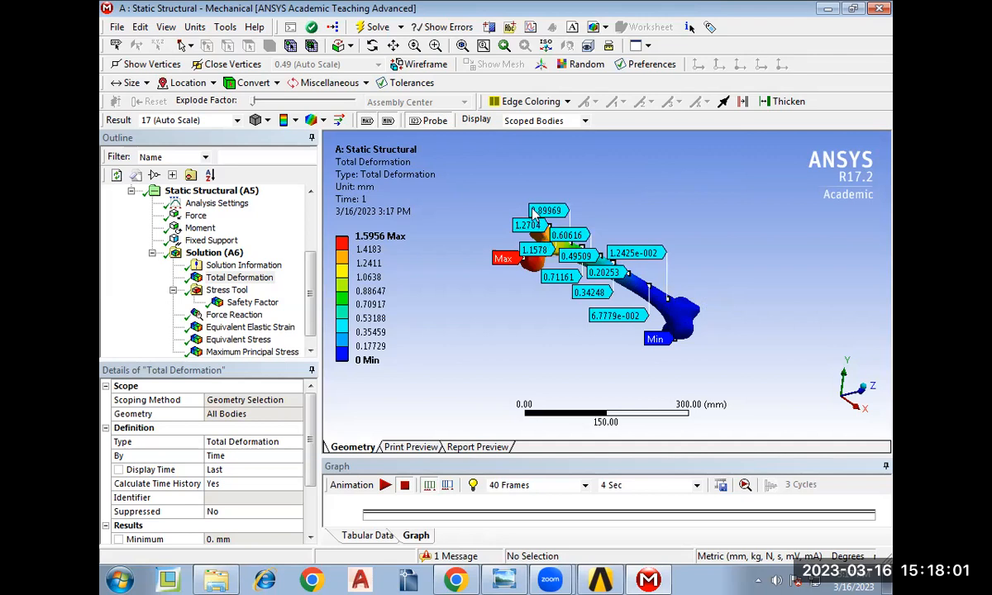
{"action": "left_click", "coordinate": [865, 385]}
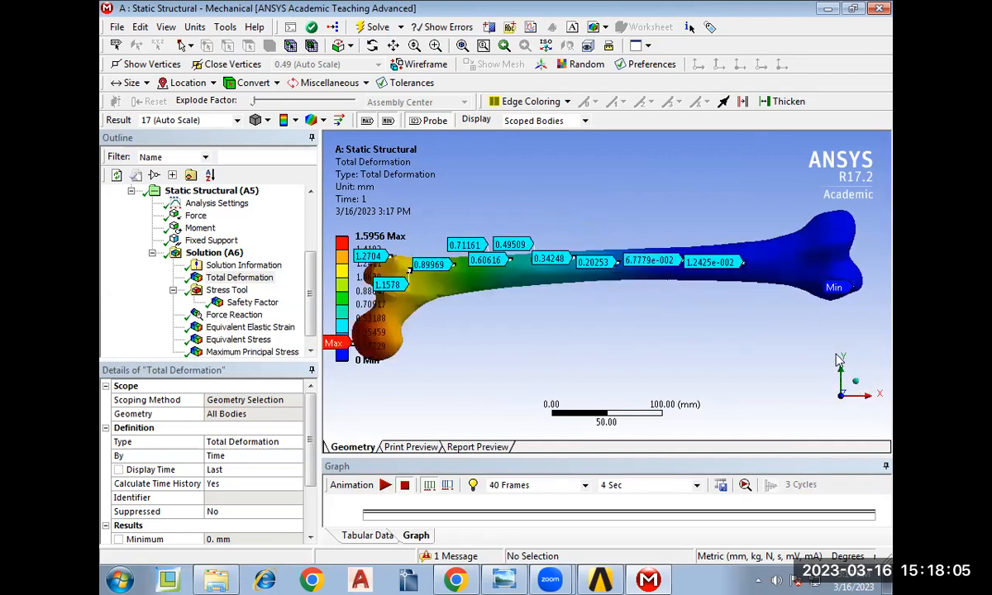
Skim the report preview from the title page to the mesh sizing table and its Total Deformation table, and return to the probed deformation plot.
{"action": "left_click", "coordinate": [478, 447]}
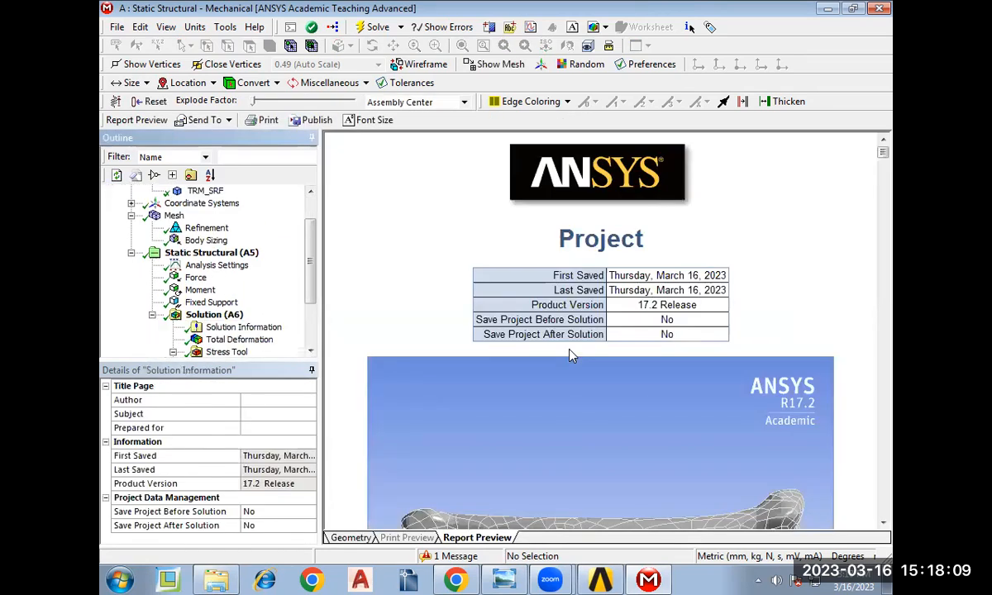
{"action": "left_click_drag", "start_coordinate": [883, 153], "coordinate": [883, 190]}
{"action": "left_click_drag", "start_coordinate": [890, 225], "coordinate": [890, 255]}
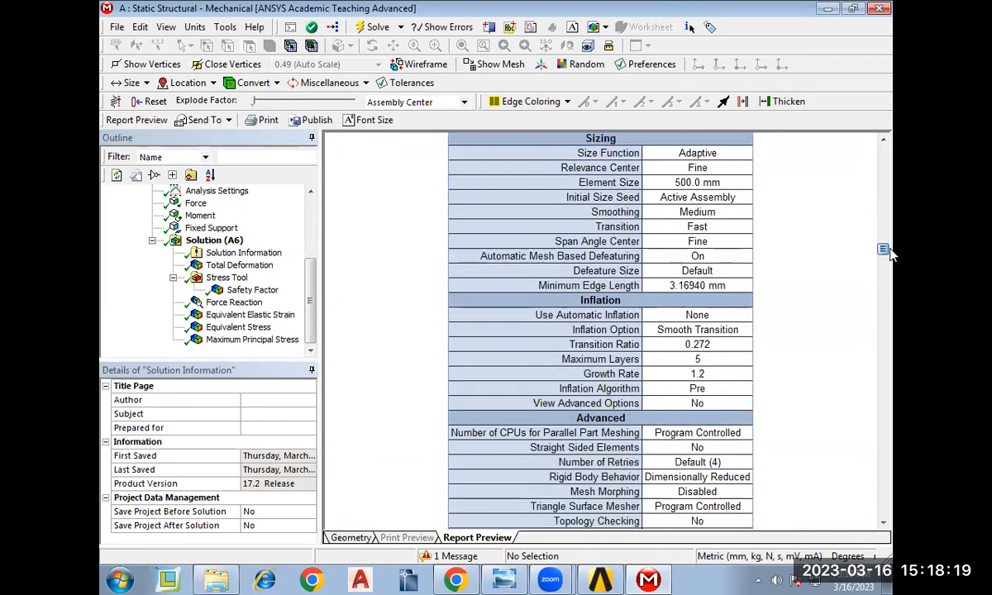
{"action": "left_click_drag", "start_coordinate": [889, 256], "coordinate": [887, 141]}
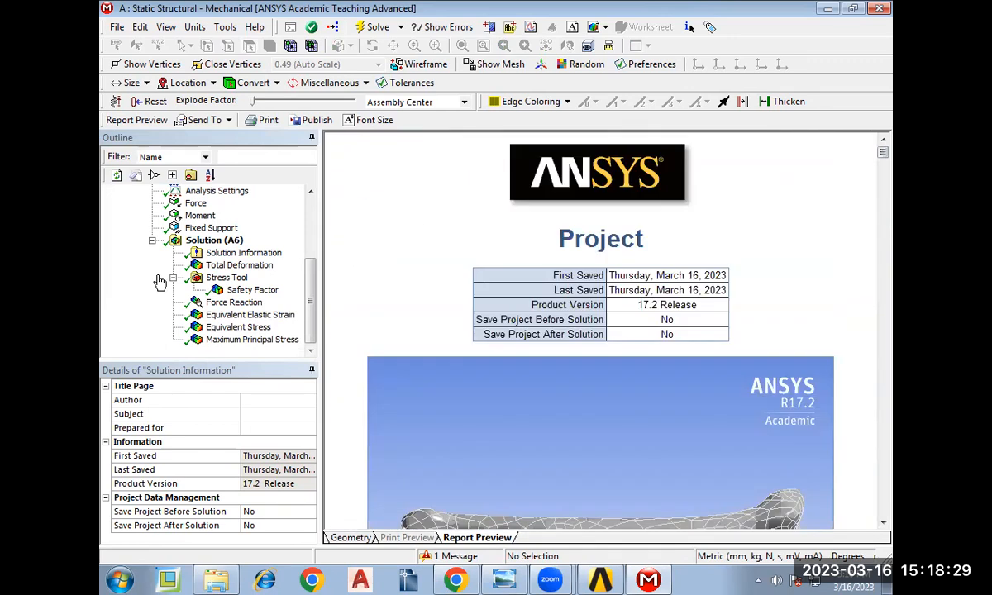
{"action": "left_click", "coordinate": [239, 265]}
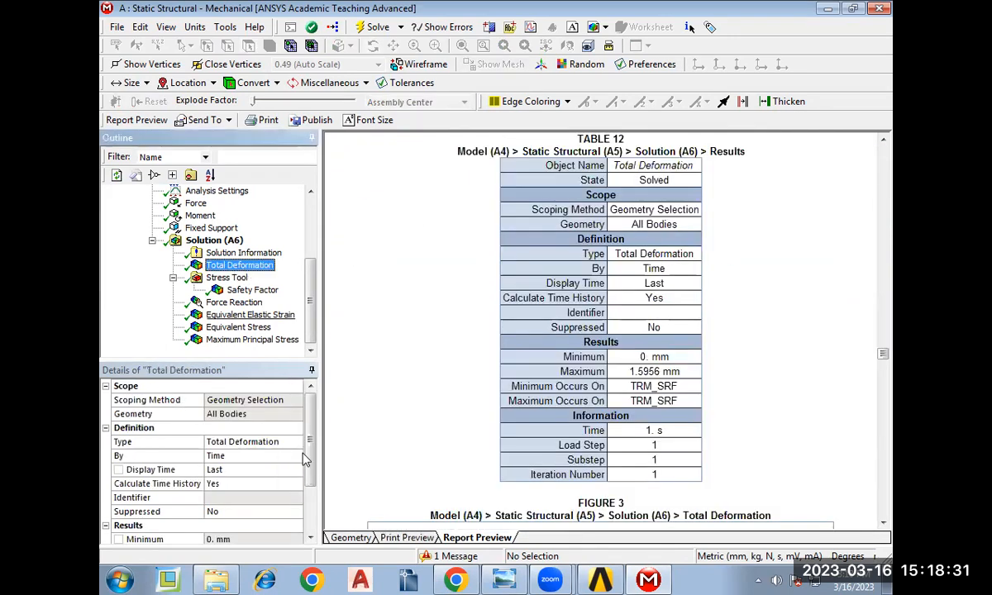
{"action": "left_click", "coordinate": [349, 537]}
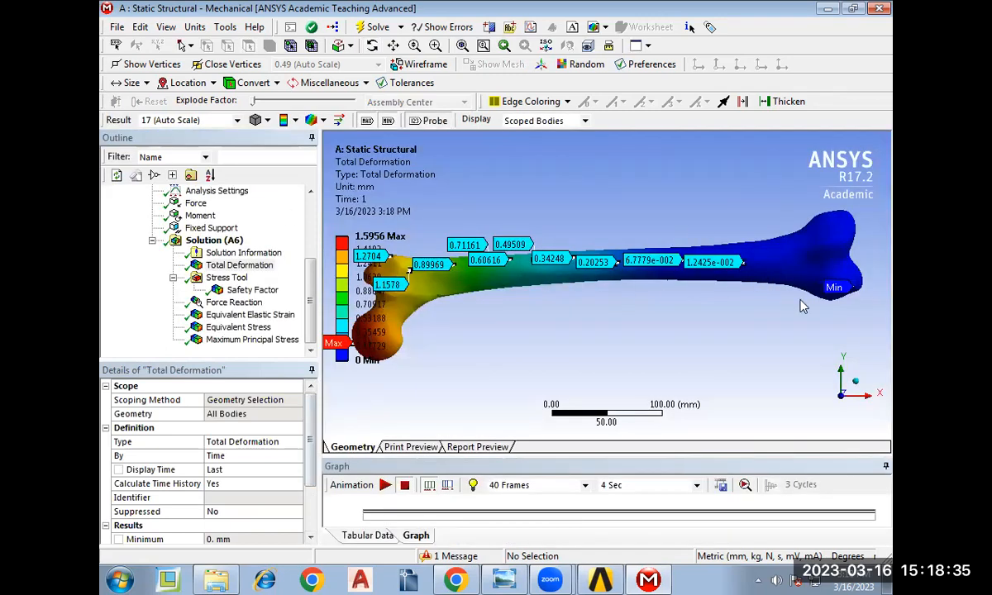
Place five more probe labels on the Total Deformation contour, from the lower shaft to the fixed end of the femur.
{"action": "left_click", "coordinate": [759, 264]}
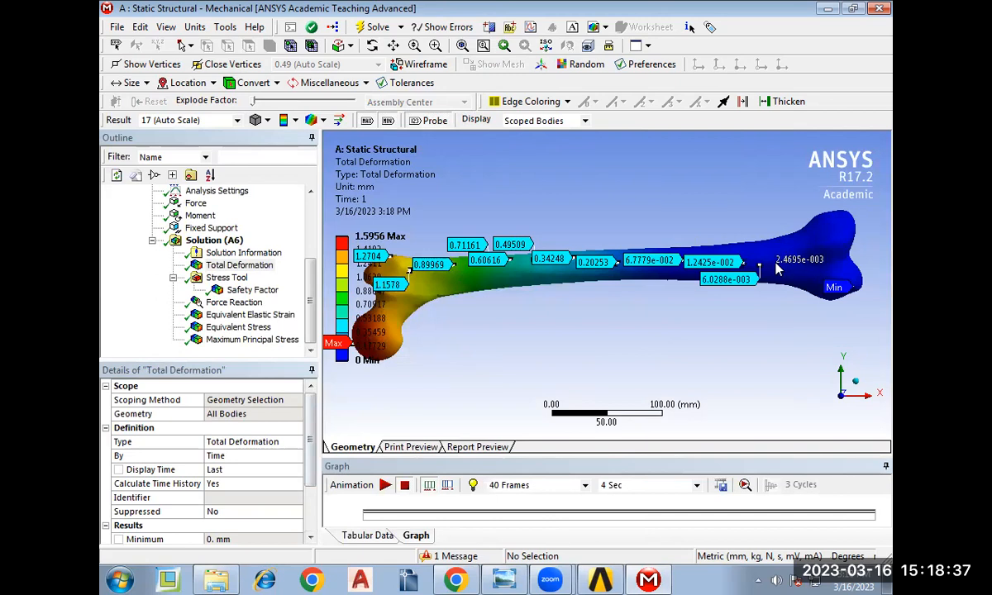
{"action": "left_click", "coordinate": [778, 252]}
{"action": "left_click", "coordinate": [794, 256]}
{"action": "left_click", "coordinate": [818, 262]}
{"action": "left_click", "coordinate": [834, 263]}
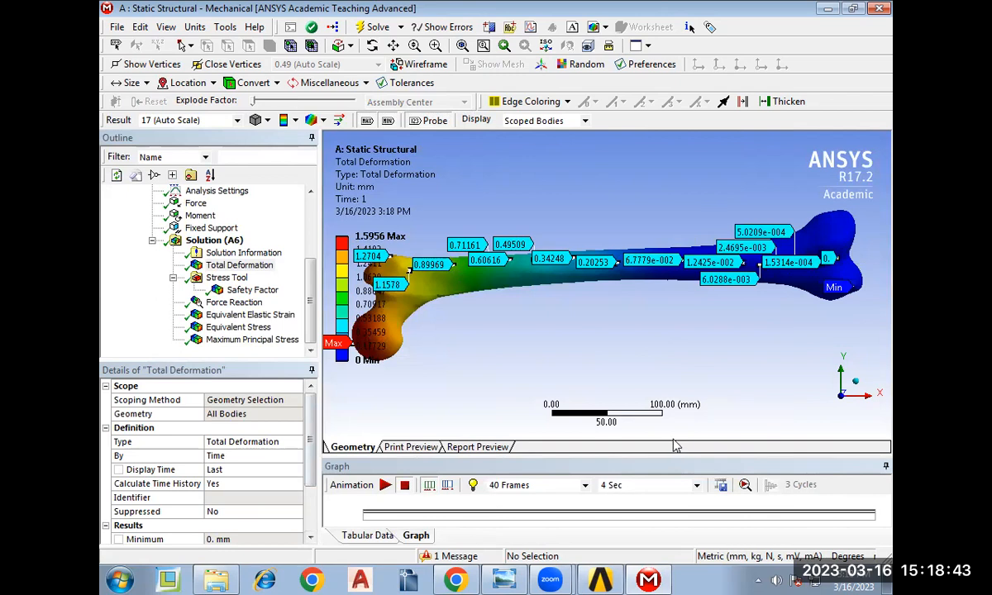
Enlarge the Graph area and play the Total Deformation animation at 40 frames over 4 seconds, stopping it after viewing.
{"action": "left_click_drag", "start_coordinate": [678, 454], "coordinate": [630, 403]}
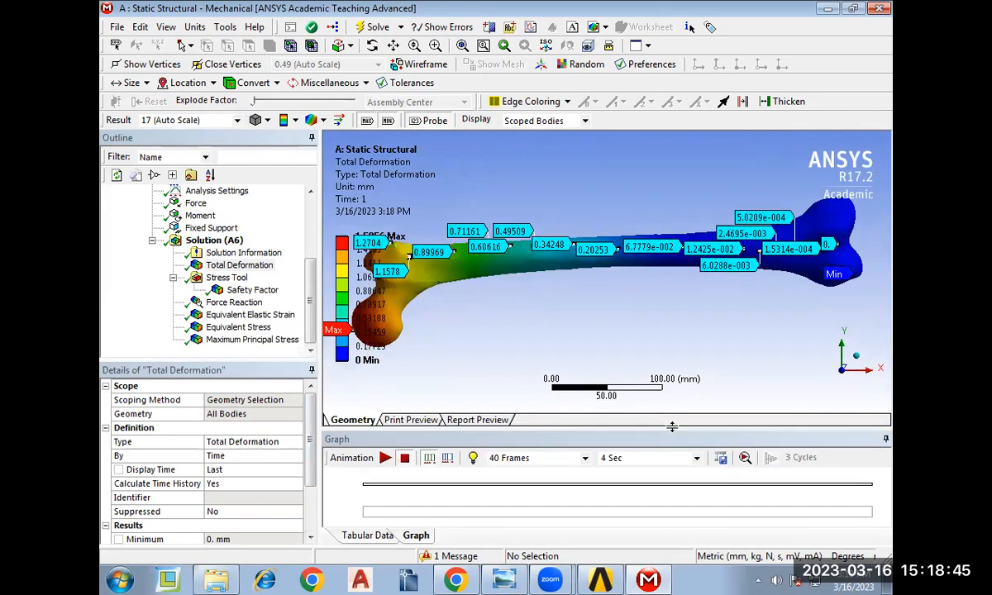
{"action": "left_click", "coordinate": [385, 458]}
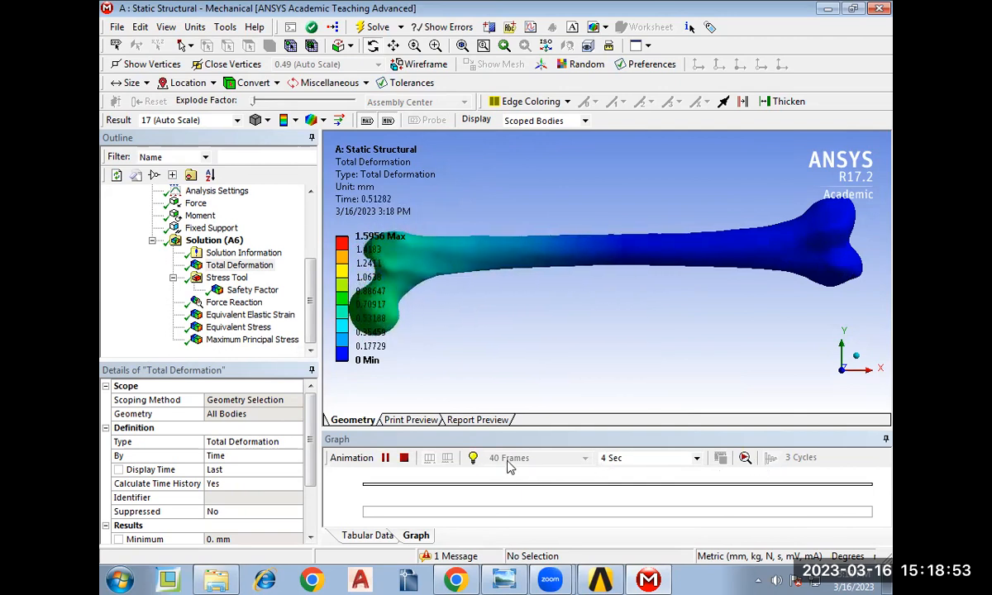
{"action": "left_click", "coordinate": [416, 537]}
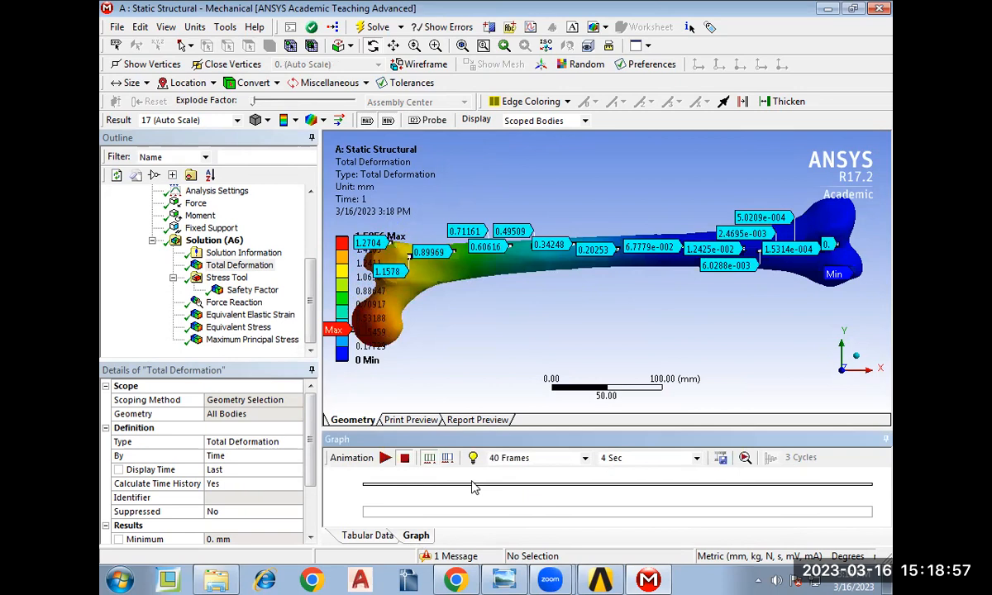
{"action": "right_click", "coordinate": [452, 497]}
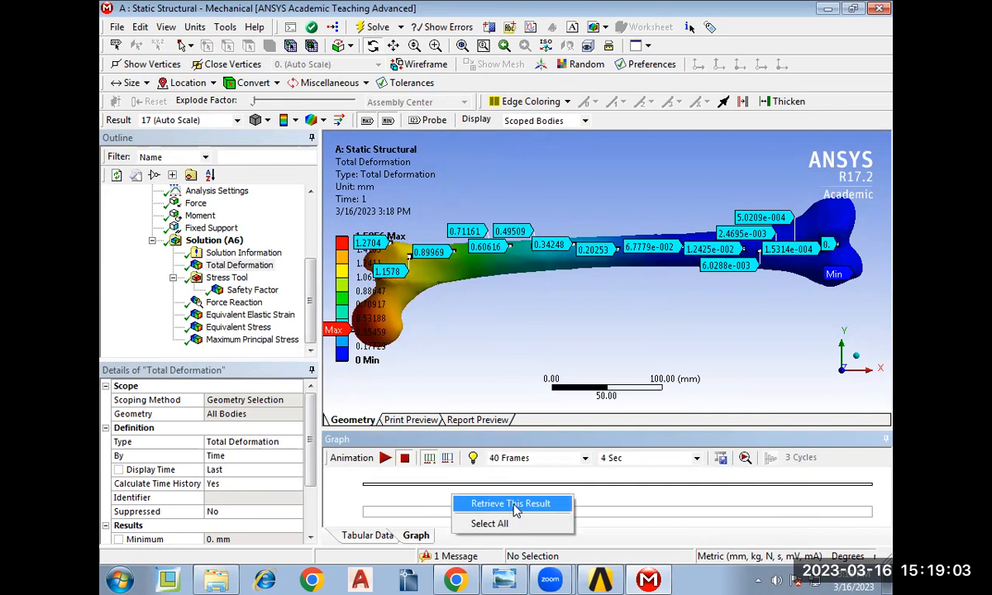
{"action": "left_click", "coordinate": [415, 498]}
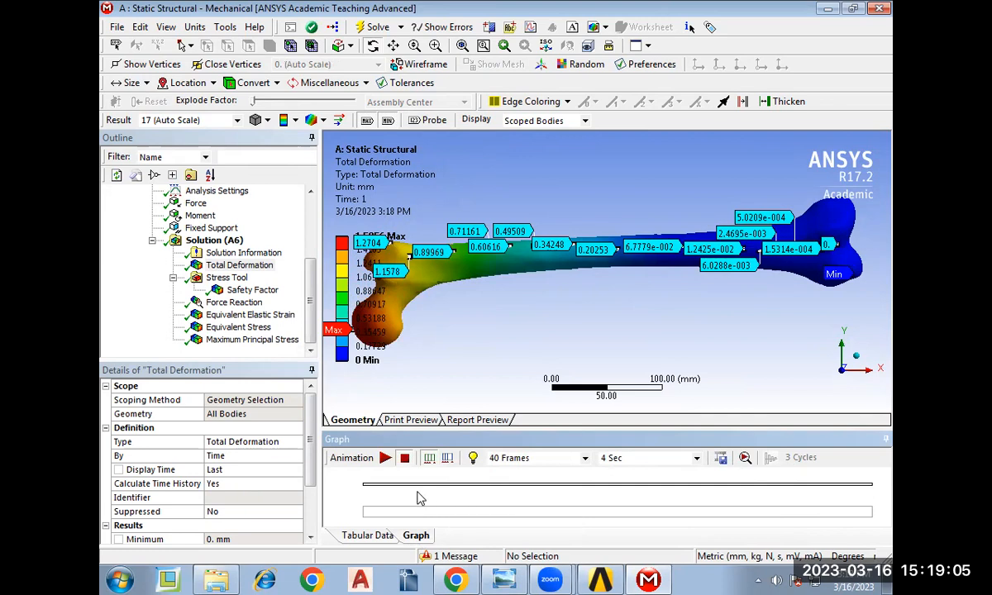
Examine the Maximum Principal Stress contour on the femur, rotated and animated, and finish in an isometric view.
{"action": "left_click", "coordinate": [260, 341]}
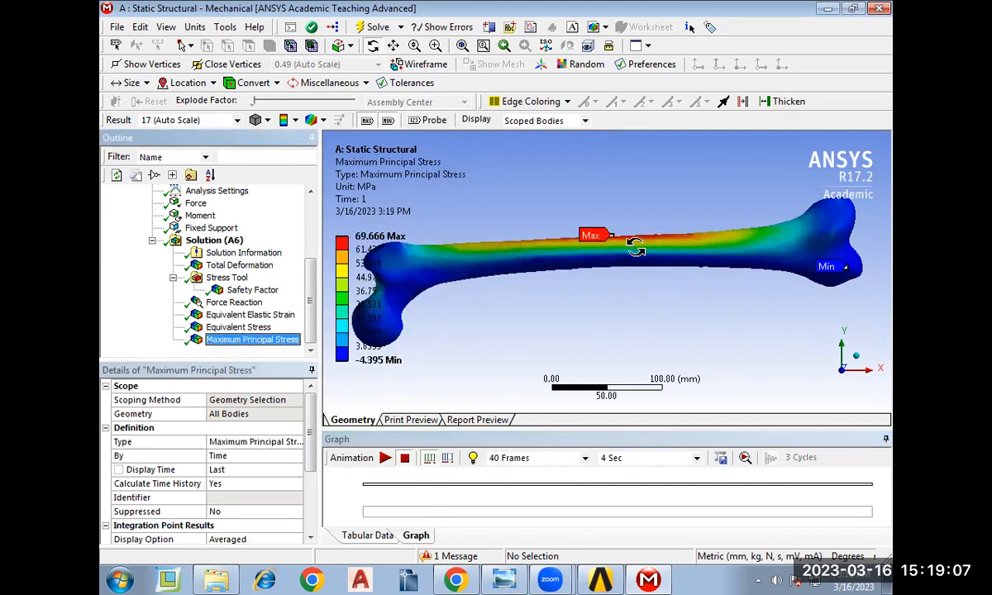
{"action": "middle_click_drag", "start_coordinate": [608, 234], "coordinate": [622, 270]}
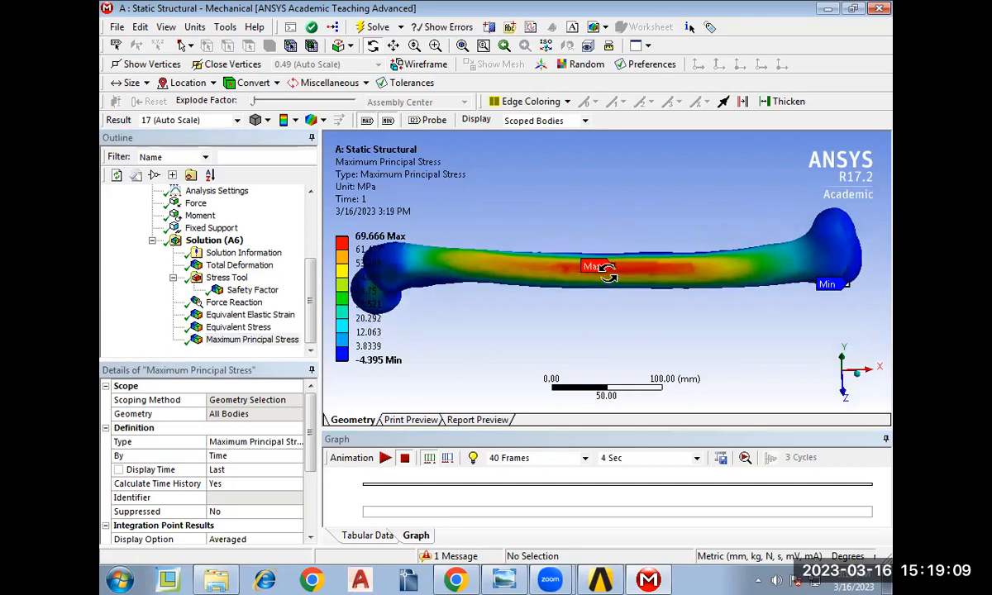
{"action": "left_click", "coordinate": [386, 457]}
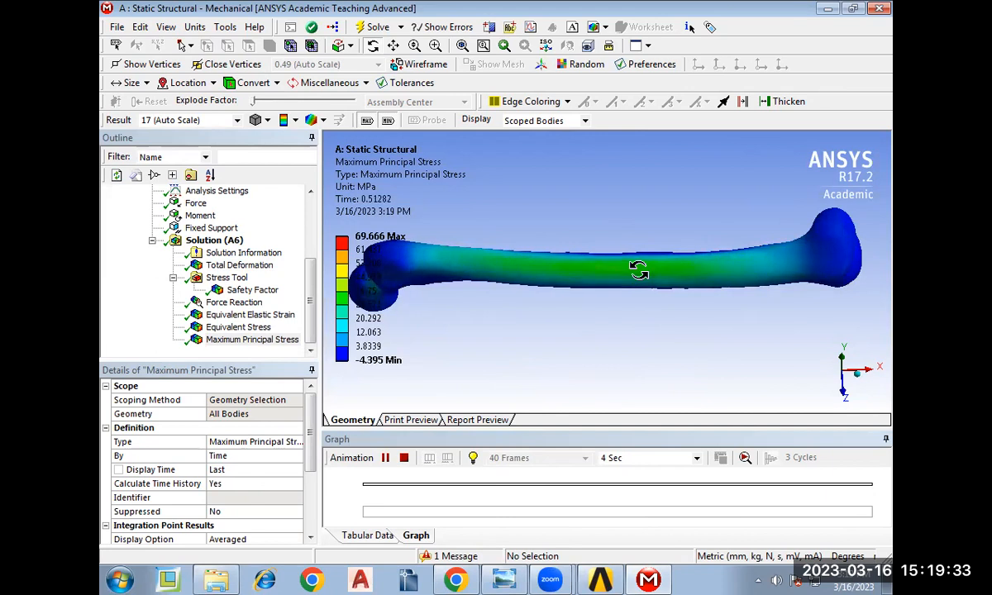
{"action": "left_click", "coordinate": [405, 461]}
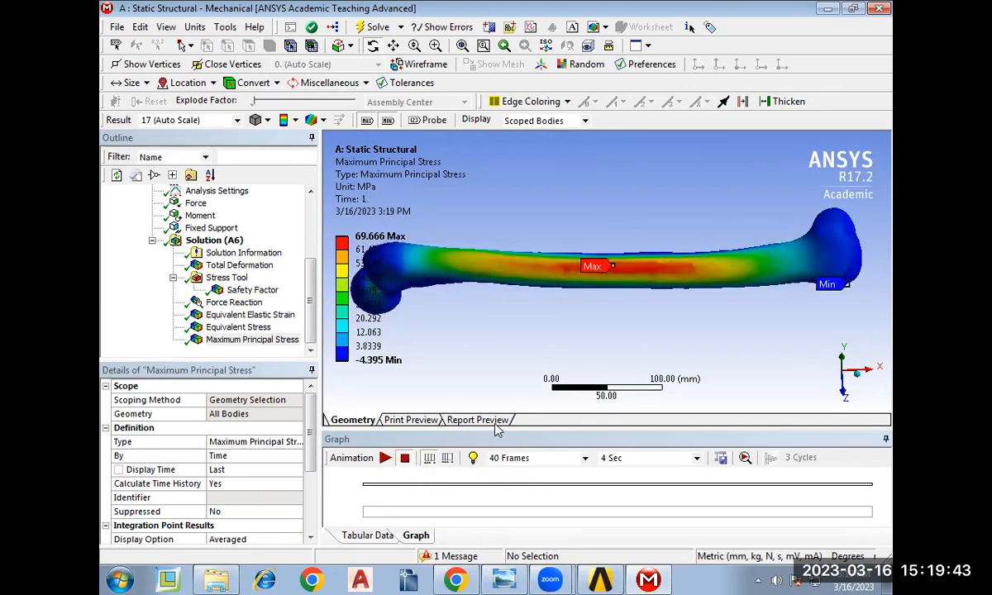
{"action": "left_click", "coordinate": [858, 373]}
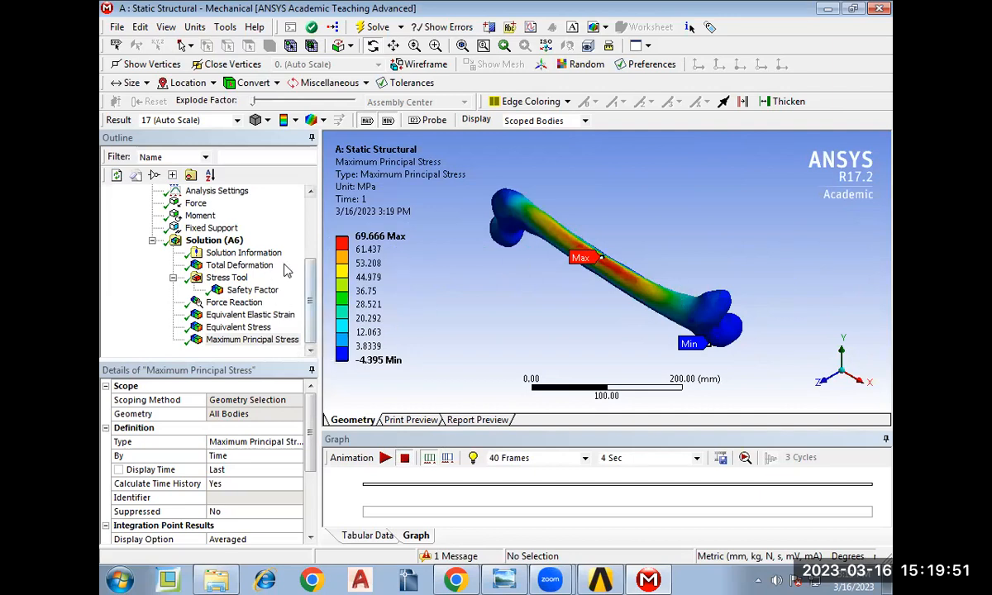
Assign Aluminum Alloy as the material of the TRM_SRF body.
{"action": "left_click_drag", "start_coordinate": [308, 291], "coordinate": [213, 228]}
{"action": "left_click", "coordinate": [207, 228]}
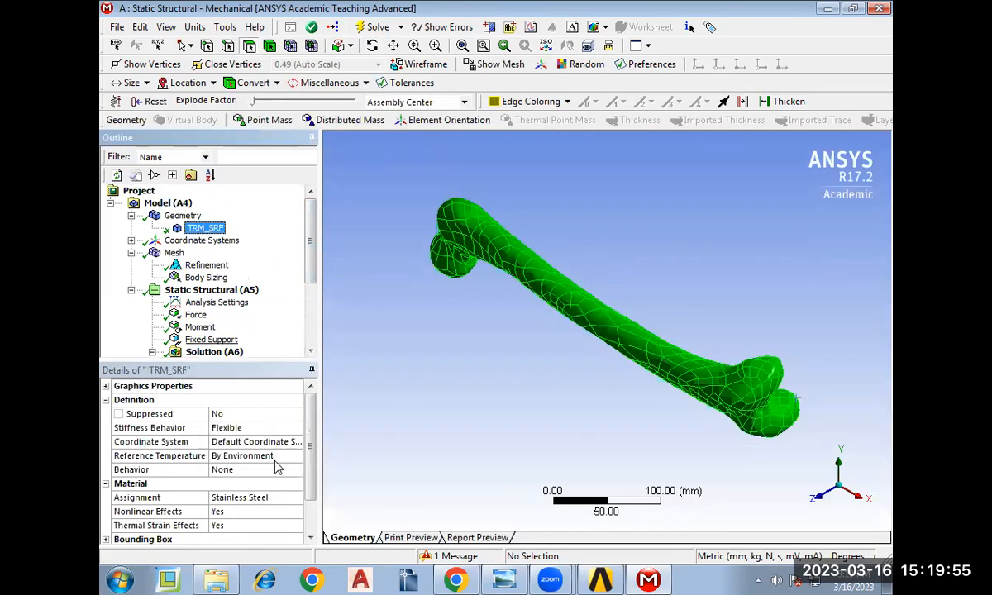
{"action": "left_click", "coordinate": [267, 503]}
{"action": "left_click", "coordinate": [296, 499]}
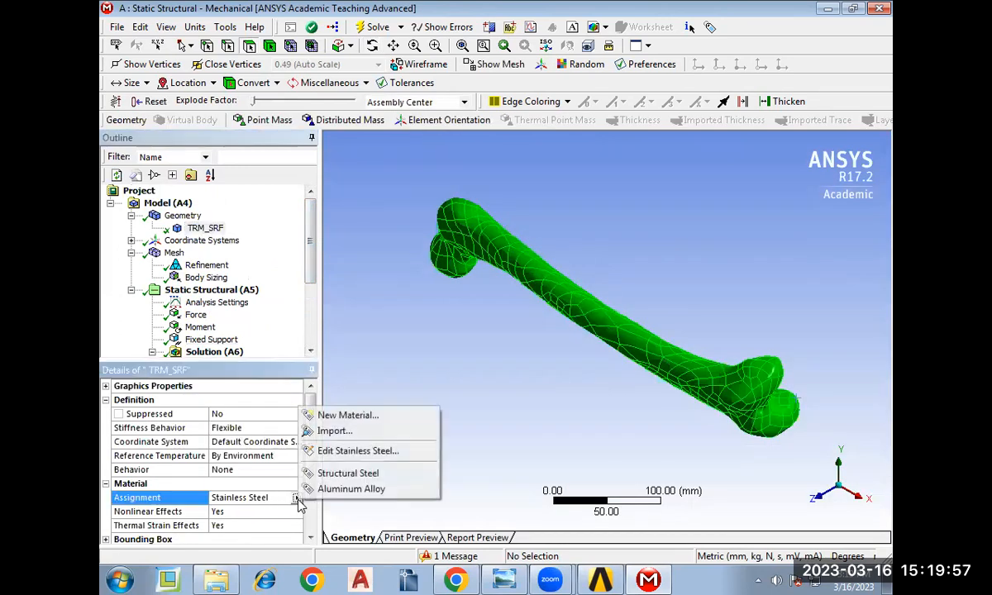
{"action": "left_click", "coordinate": [325, 489]}
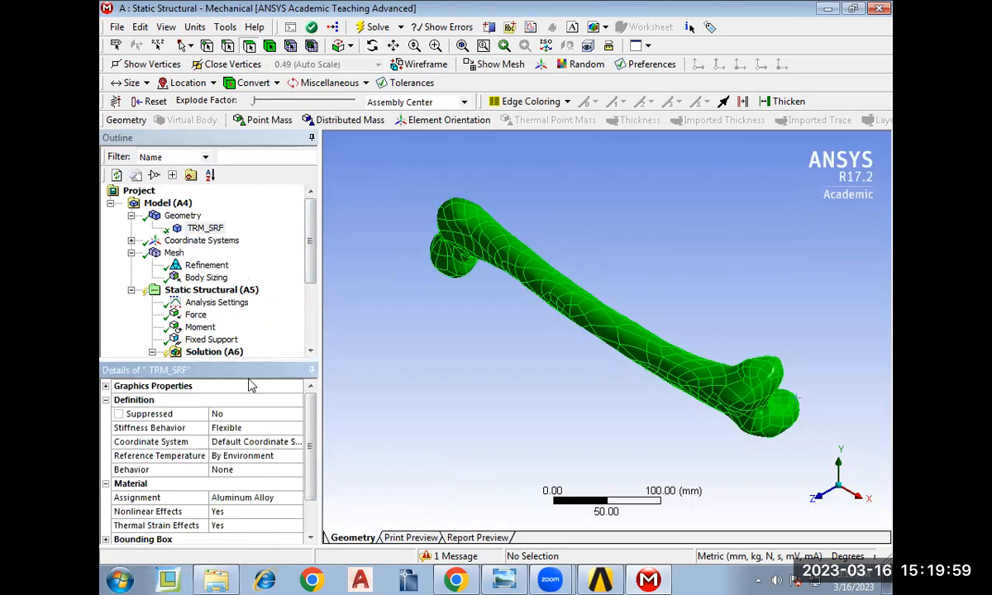
Solve the Static Structural analysis again with the changed femur material.
{"action": "scroll", "coordinate": [232, 265], "scroll_direction": "down", "scroll_amount": 3}
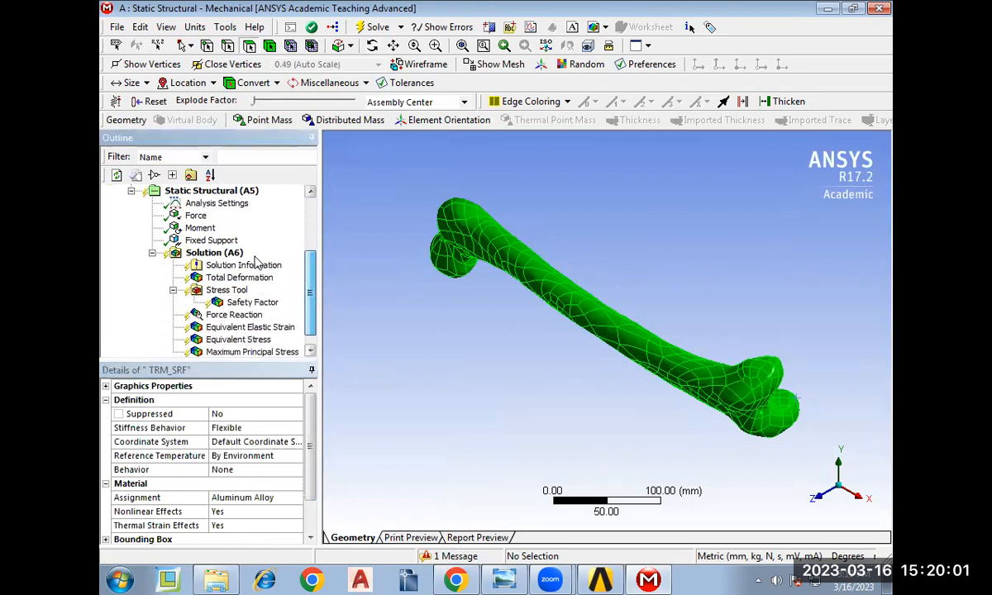
{"action": "right_click", "coordinate": [243, 252]}
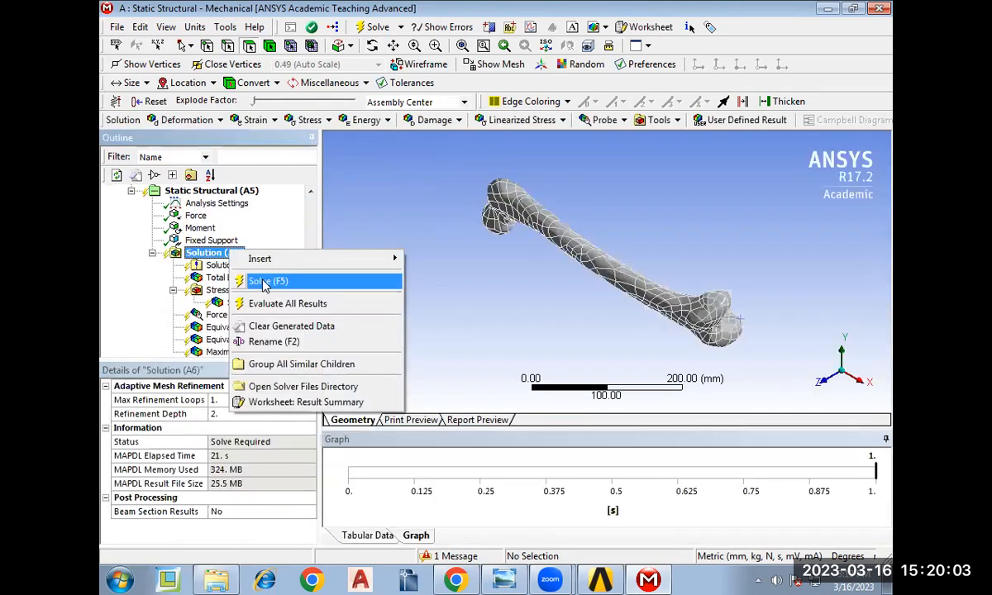
{"action": "left_click", "coordinate": [273, 305]}
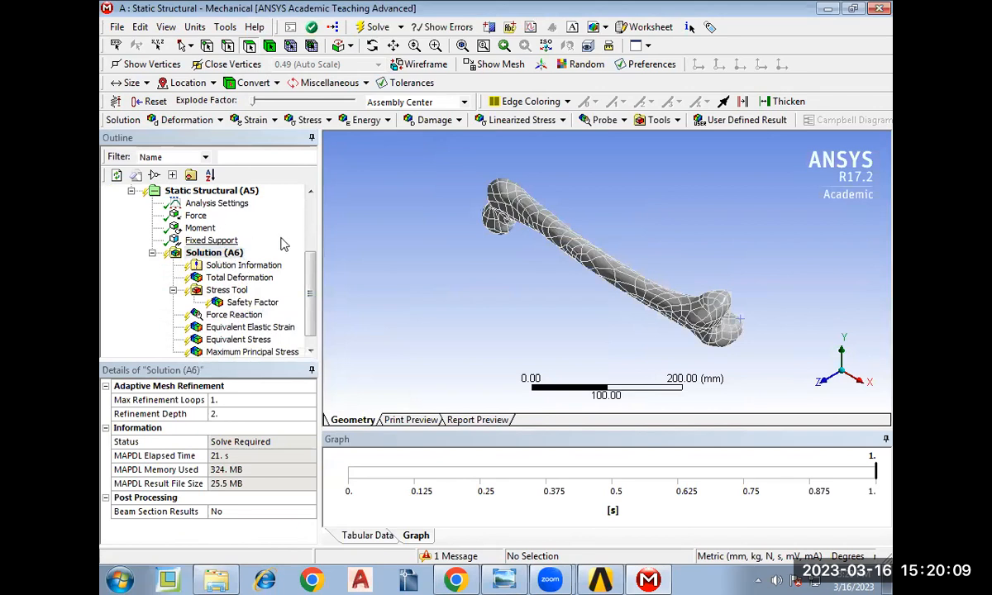
{"action": "left_click", "coordinate": [289, 277]}
{"action": "scroll", "coordinate": [297, 248], "scroll_direction": "up", "scroll_amount": 3}
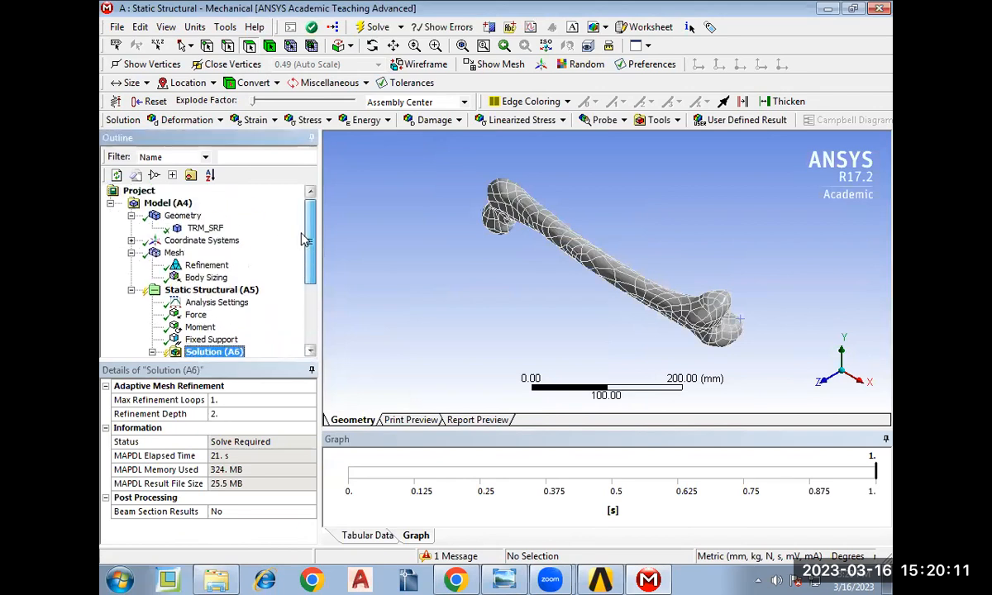
{"action": "right_click", "coordinate": [213, 290]}
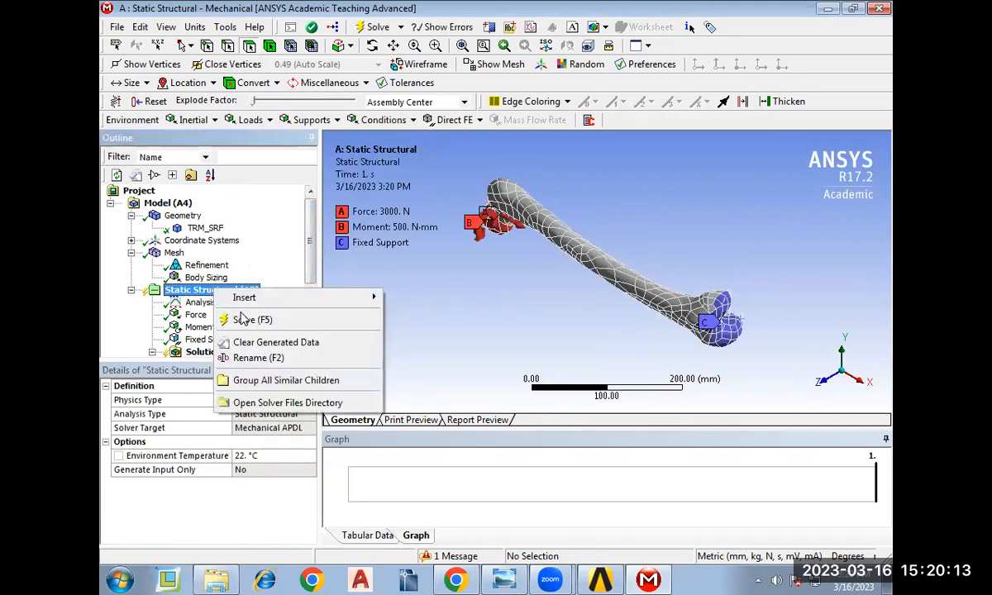
{"action": "left_click", "coordinate": [244, 319]}
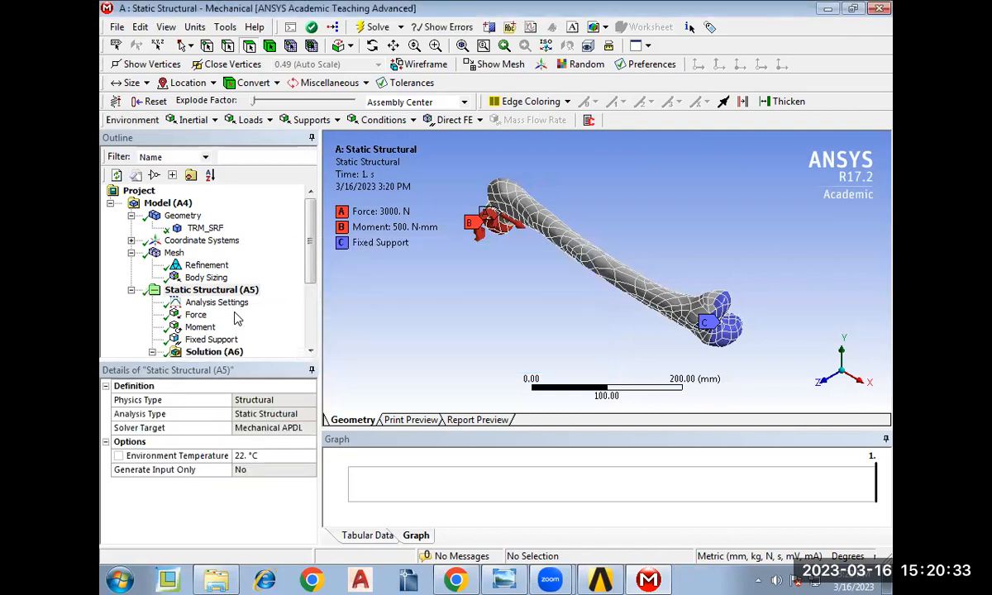
Inspect the recalculated Force Reaction and Equivalent Elastic Strain results on the femur.
{"action": "scroll", "coordinate": [292, 223], "scroll_direction": "down", "scroll_amount": 3}
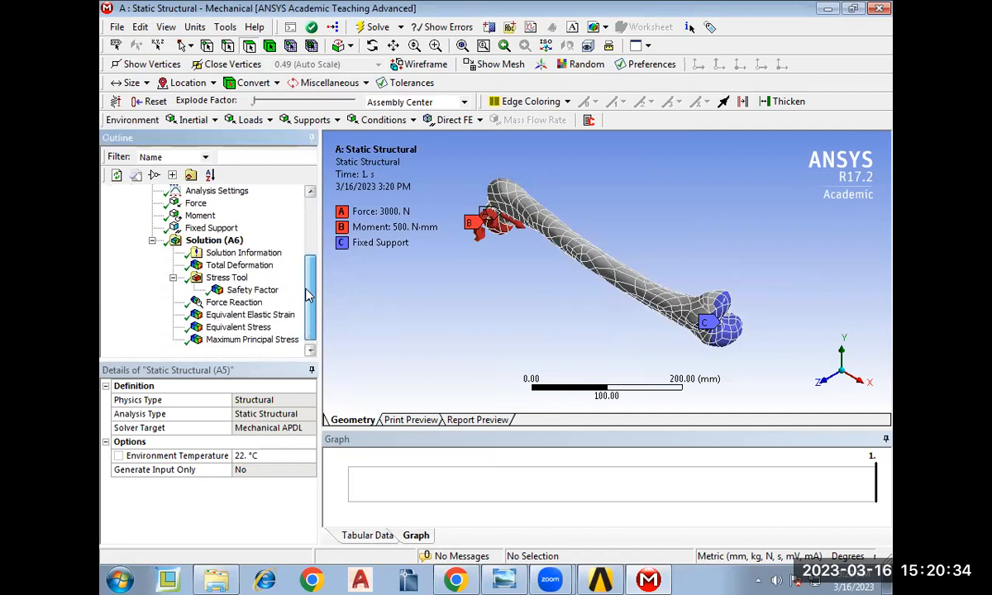
{"action": "left_click", "coordinate": [235, 302]}
{"action": "scroll", "coordinate": [316, 277], "scroll_direction": "up", "scroll_amount": 1}
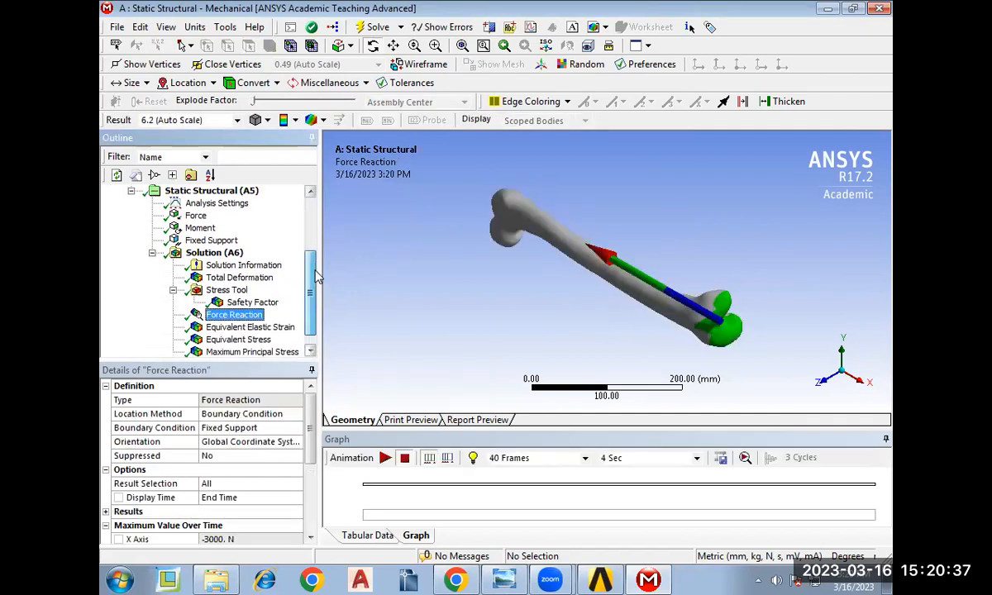
{"action": "left_click", "coordinate": [249, 326]}
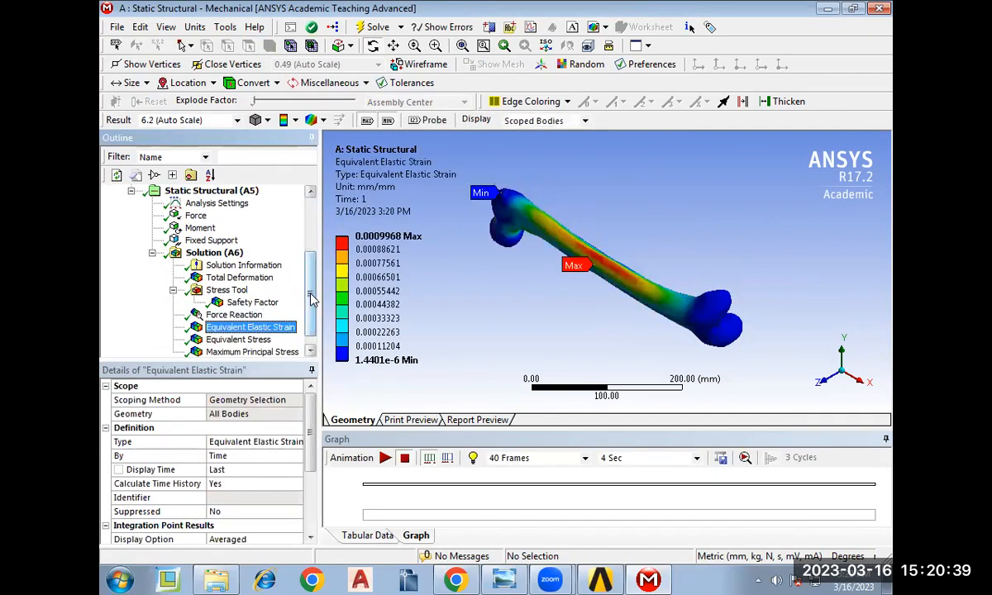
{"action": "left_click_drag", "start_coordinate": [311, 300], "coordinate": [321, 243]}
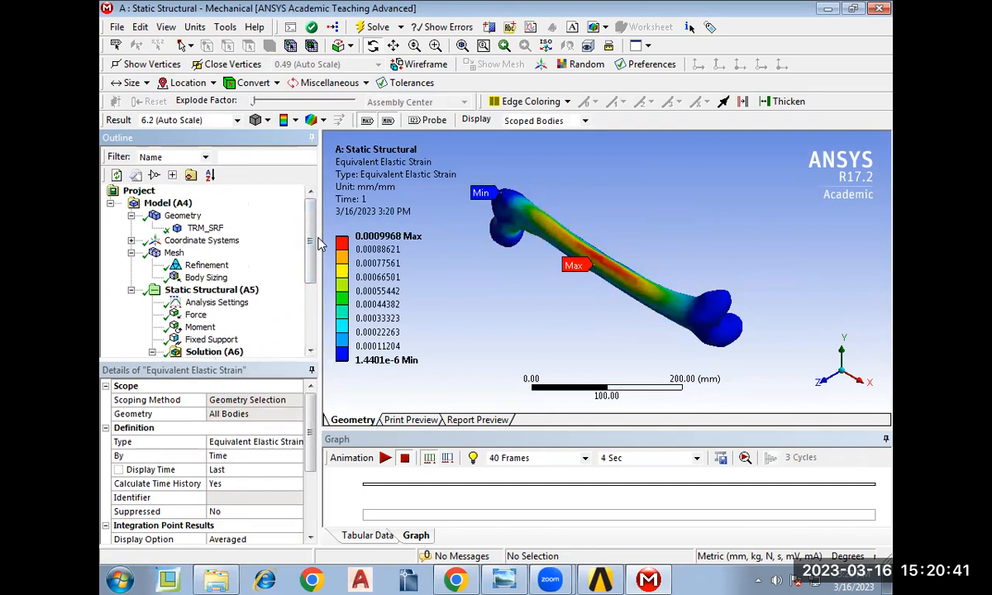